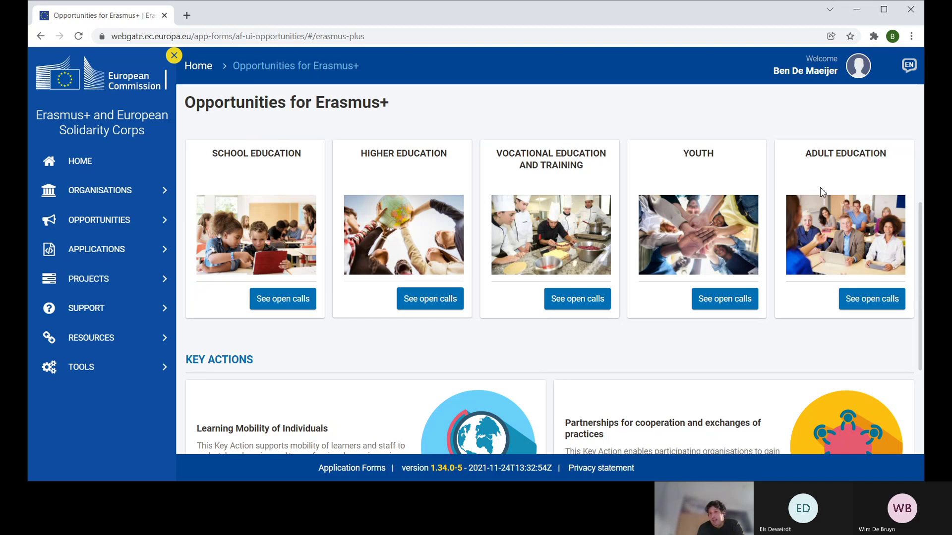
From the Adult Education open calls, apply for the short-term mobility projects action (KA122-ADU) by opening the existing draft application.
left_click(861, 301)
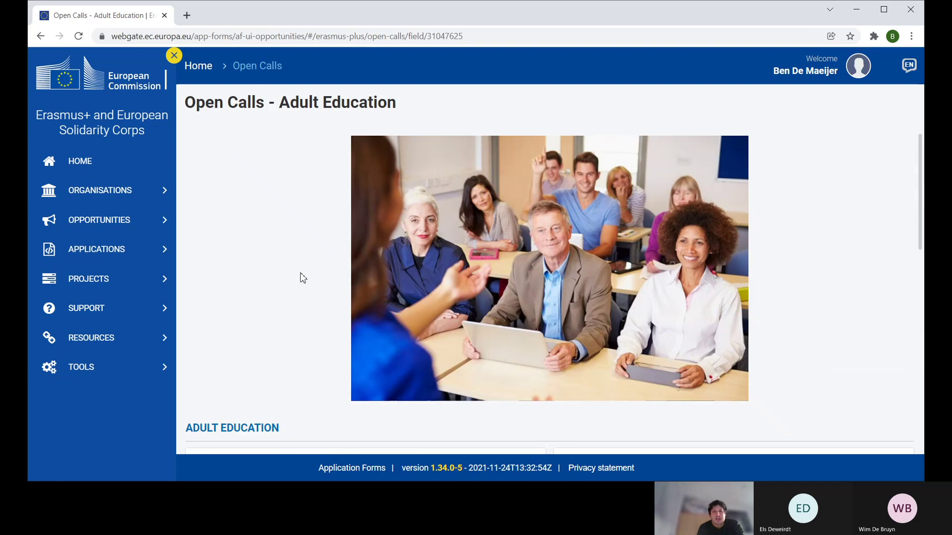
scroll(303, 277, "down", 5)
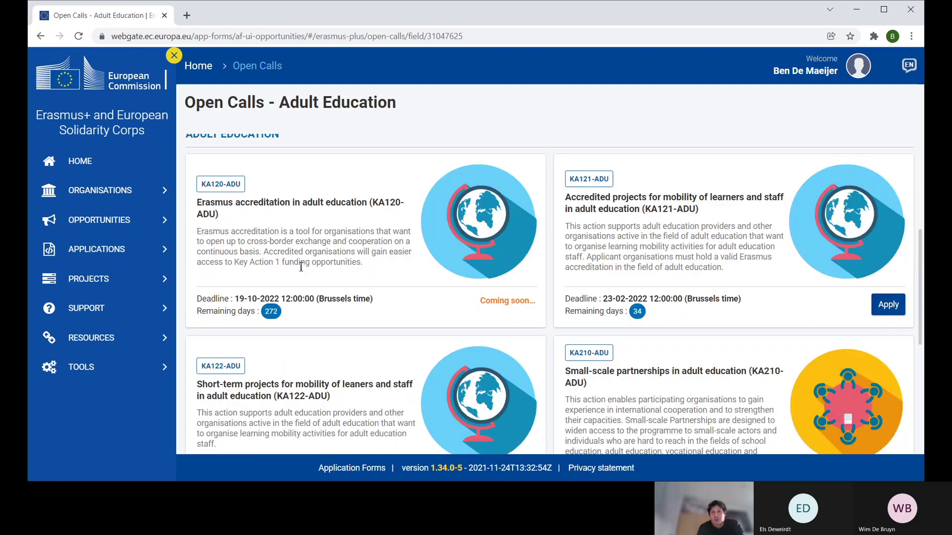
scroll(301, 270, "down", 3)
scroll(301, 271, "up", 1)
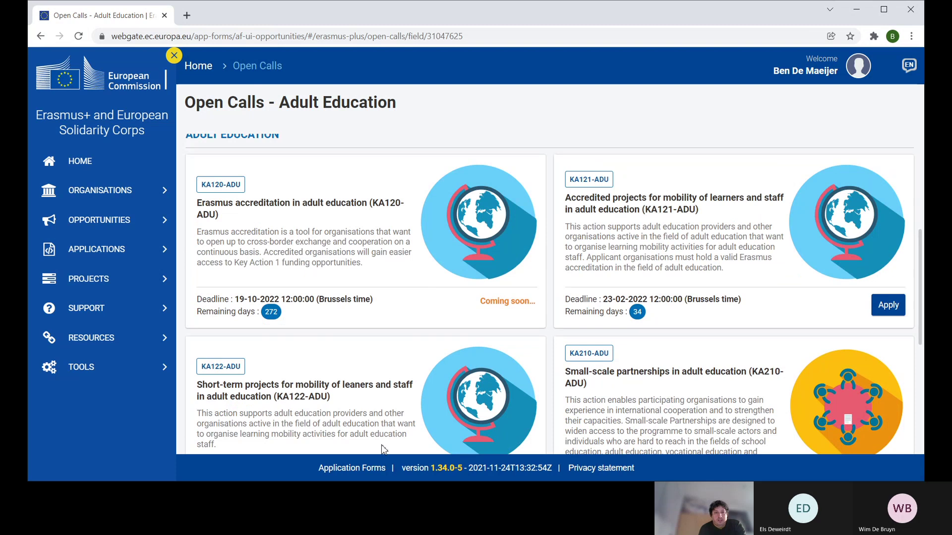
scroll(340, 233, "down", 1)
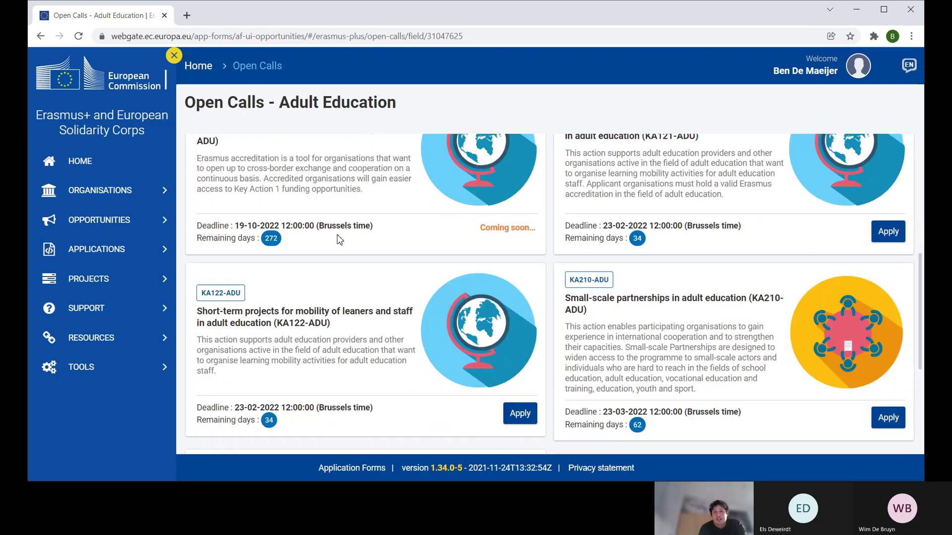
scroll(333, 223, "up", 1)
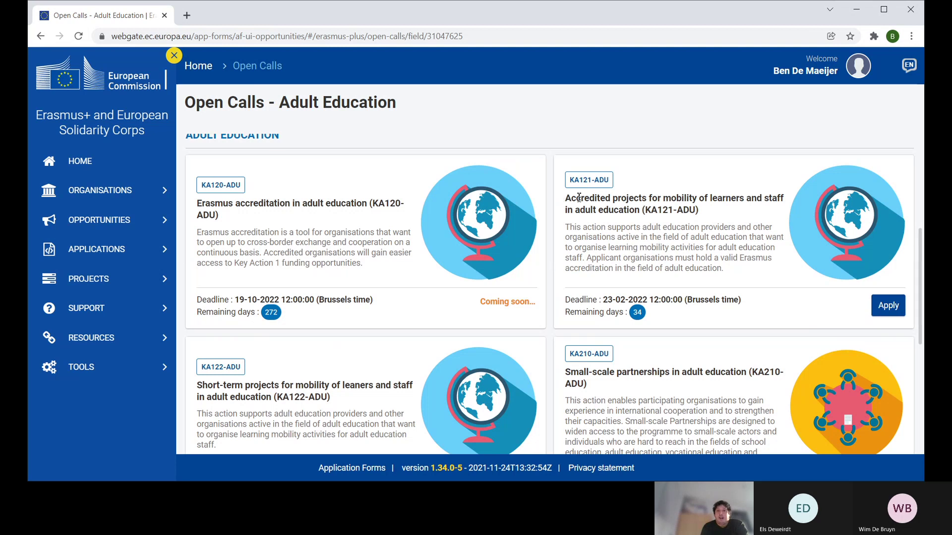
scroll(579, 197, "down", 1)
scroll(581, 195, "up", 1)
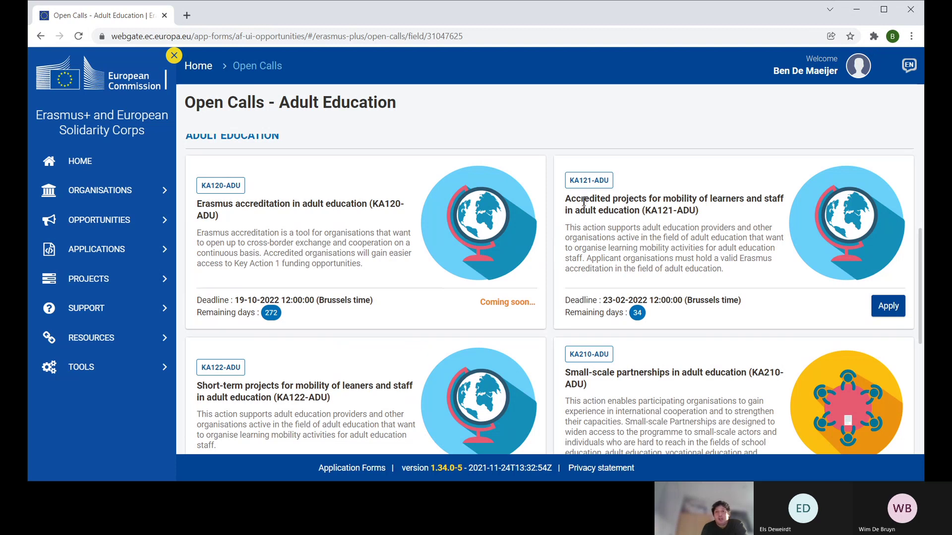
scroll(584, 201, "down", 1)
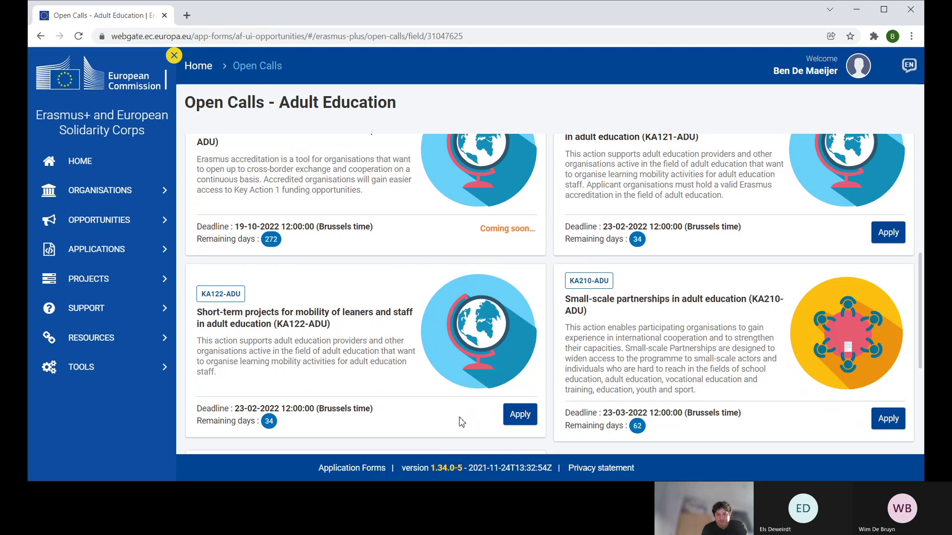
left_click(518, 417)
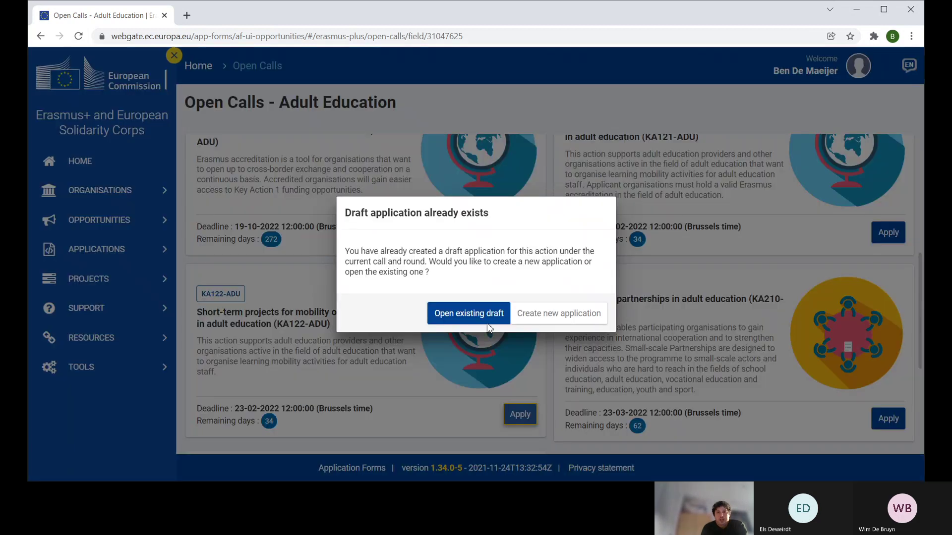
left_click(473, 317)
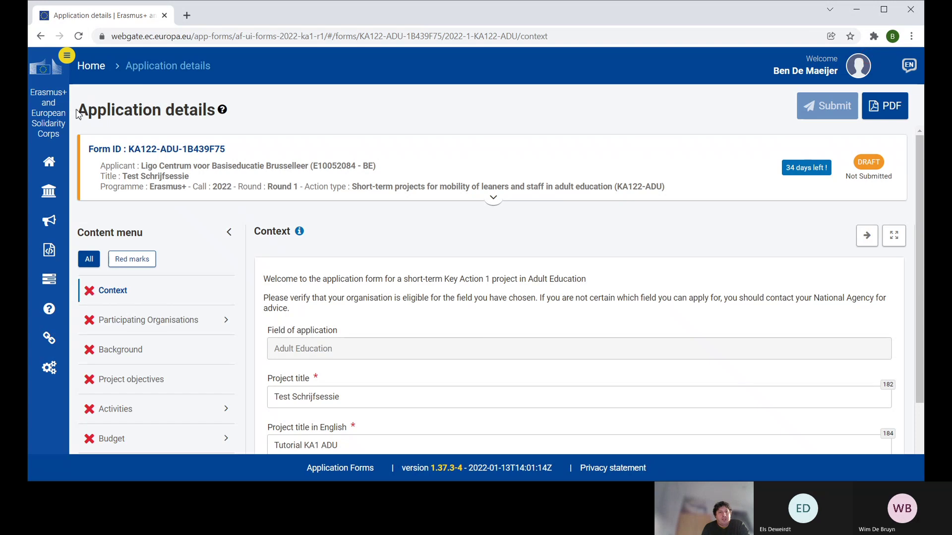
Look over the Context section of the draft application, from the field of application to the form language.
left_click(48, 251)
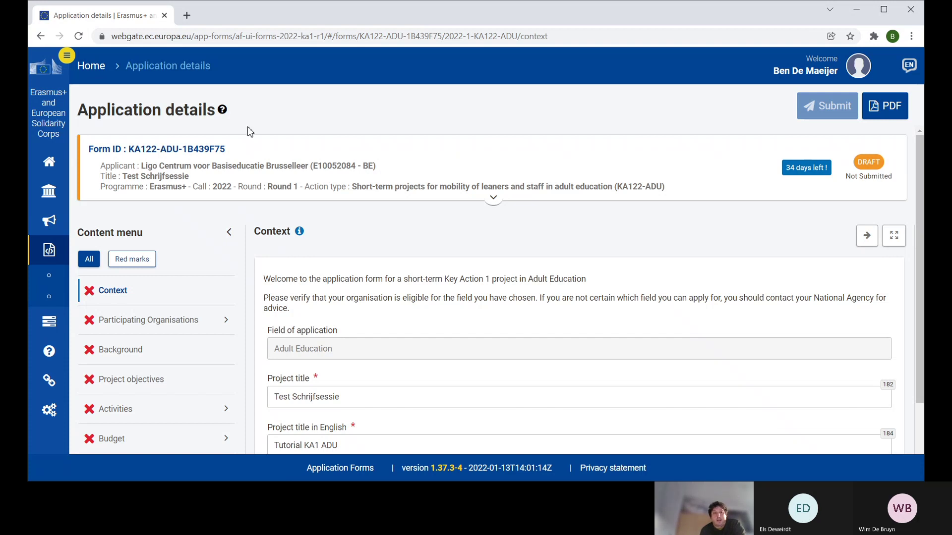
scroll(298, 148, "down", 2)
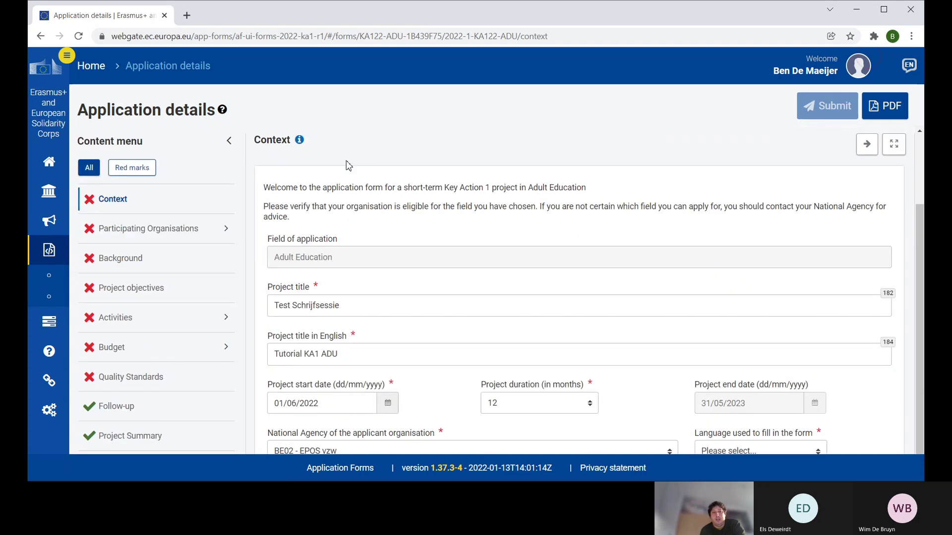
scroll(314, 194, "down", 2)
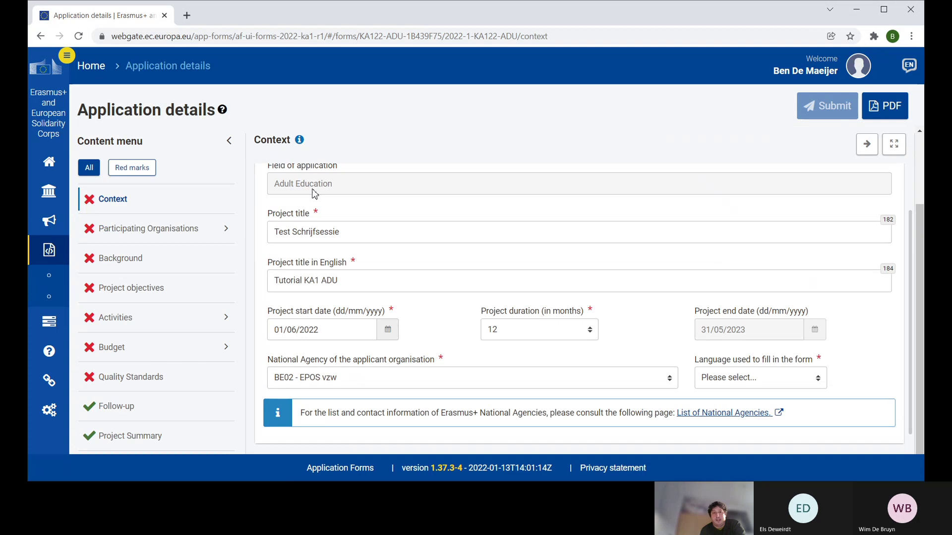
scroll(316, 188, "up", 3)
scroll(318, 182, "down", 2)
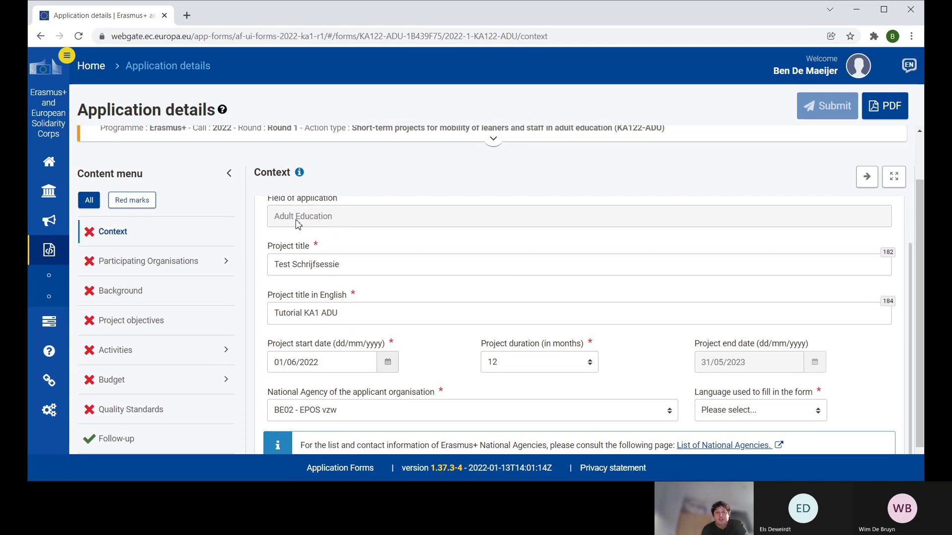
scroll(293, 223, "up", 5)
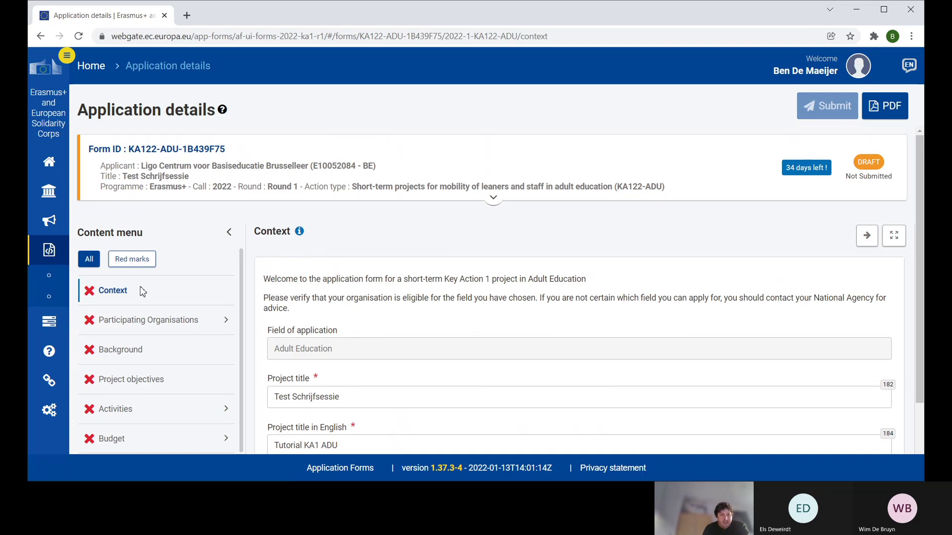
Examine the application's content menu from Context to Submission History, including each section's completion mark.
scroll(138, 308, "down", 5)
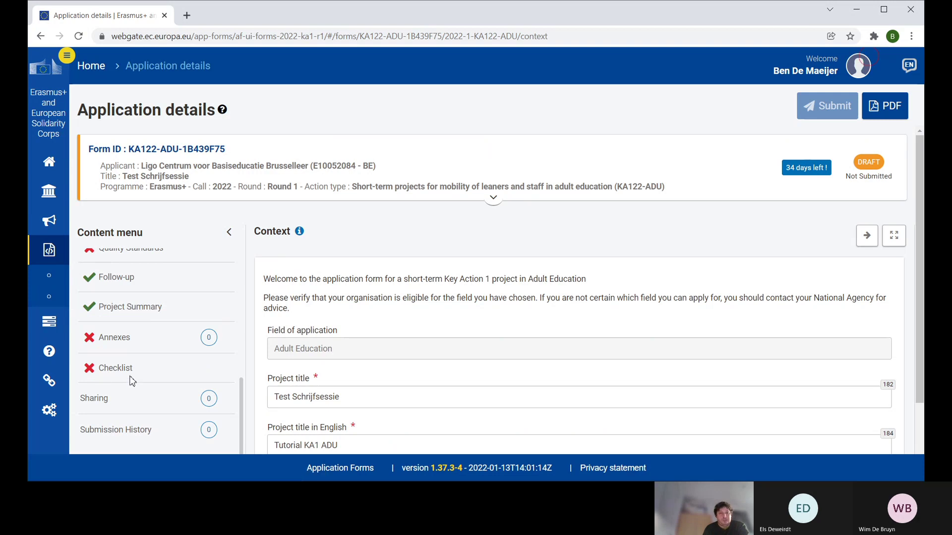
scroll(128, 375, "up", 5)
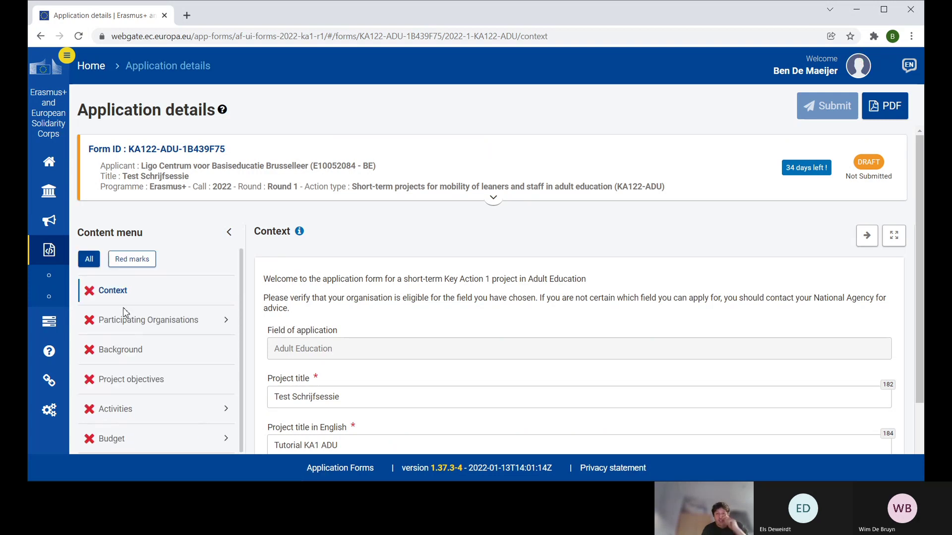
scroll(113, 321, "down", 3)
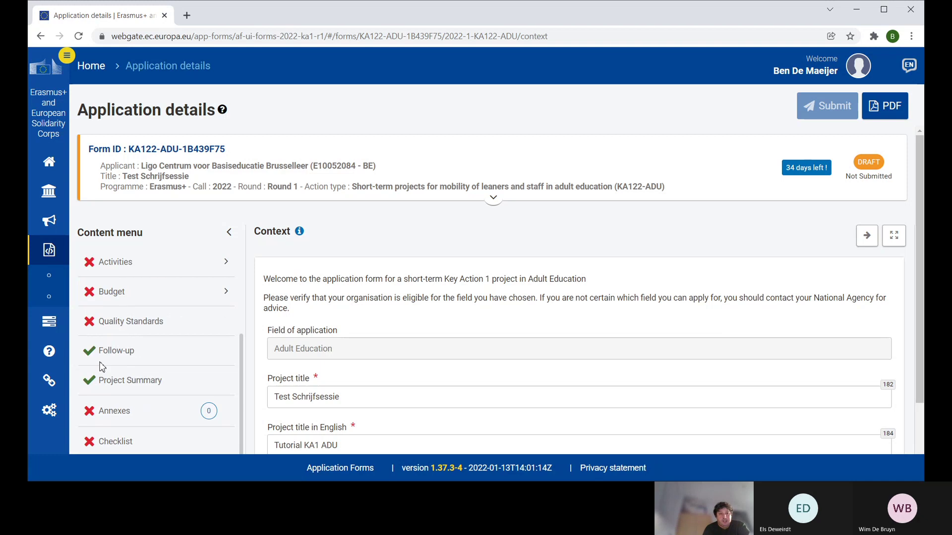
scroll(103, 364, "up", 2)
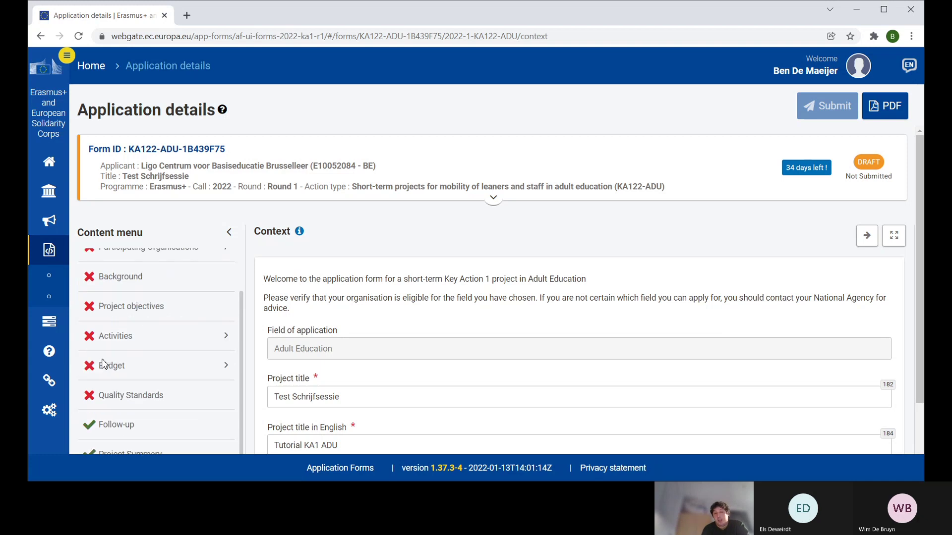
scroll(102, 369, "up", 3)
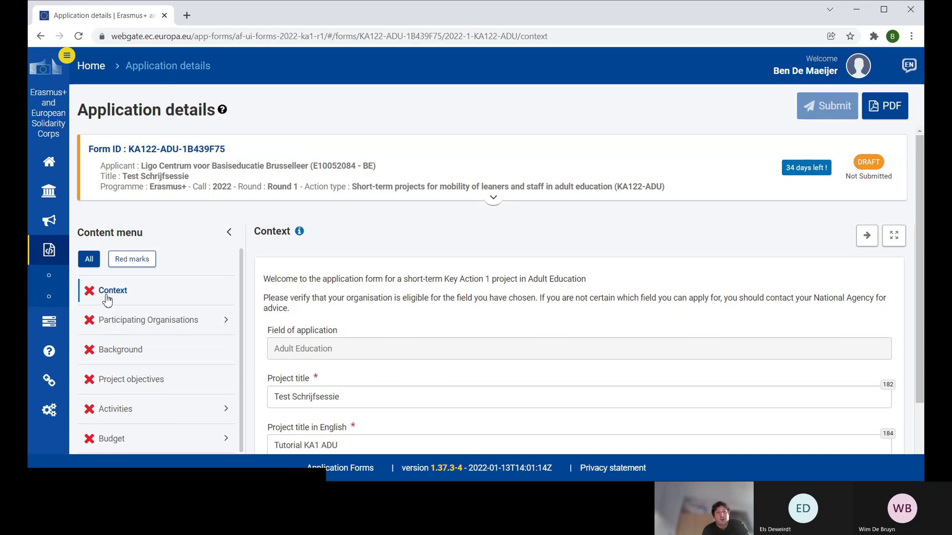
scroll(174, 298, "down", 5)
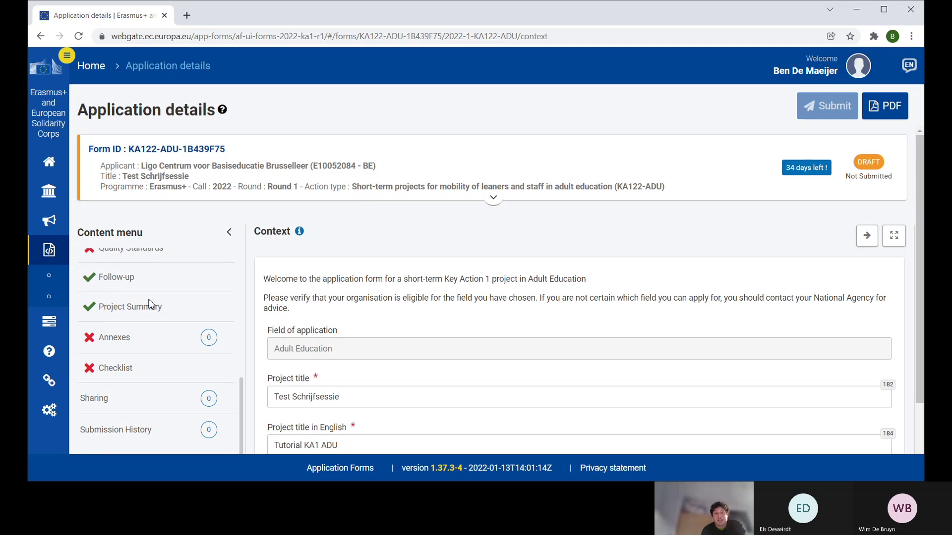
scroll(149, 303, "up", 2)
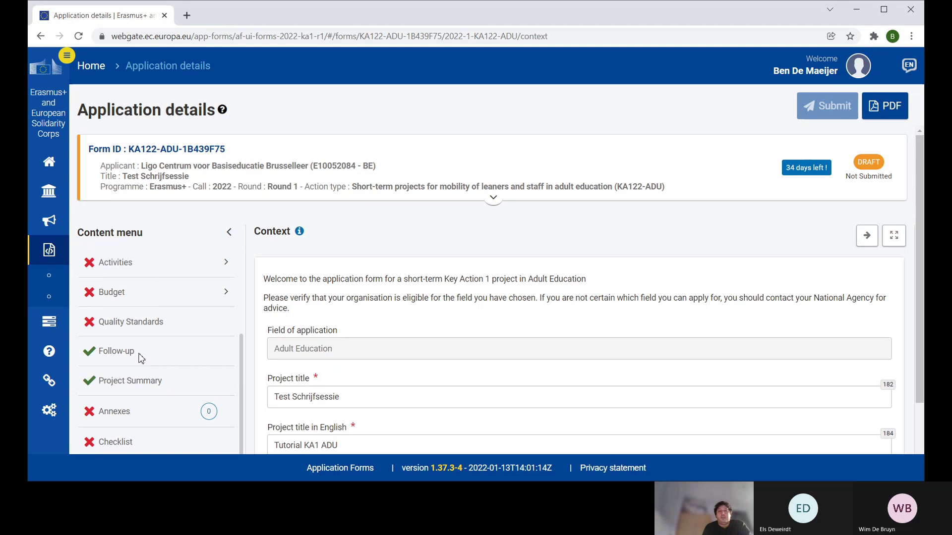
scroll(141, 360, "up", 2)
scroll(141, 359, "up", 2)
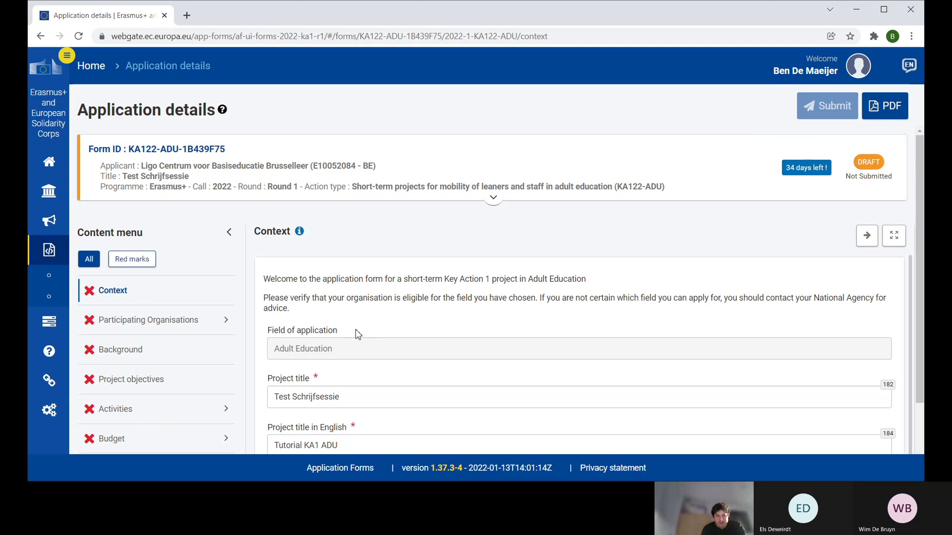
Review the project titles, start date calendar, project duration choices and National Agency selection in the Context section.
scroll(373, 291, "down", 1)
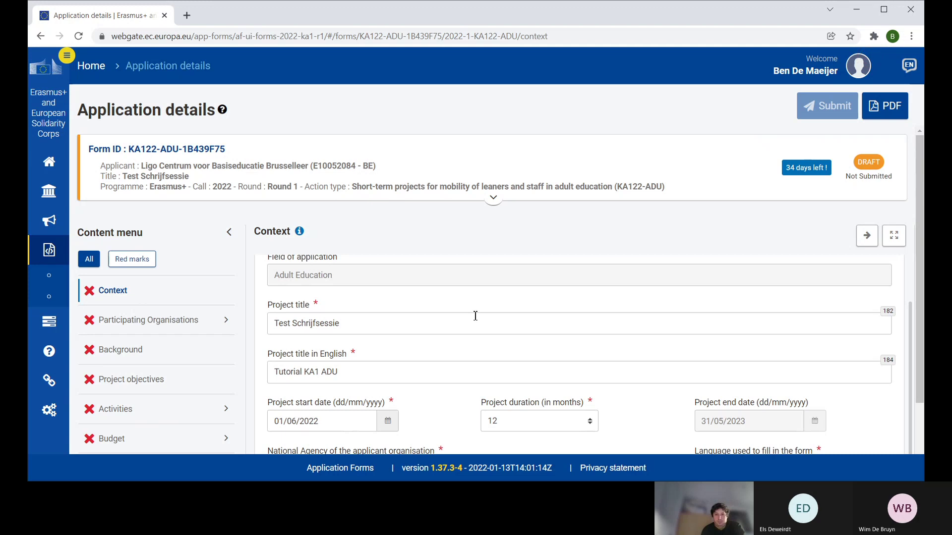
scroll(477, 316, "down", 1)
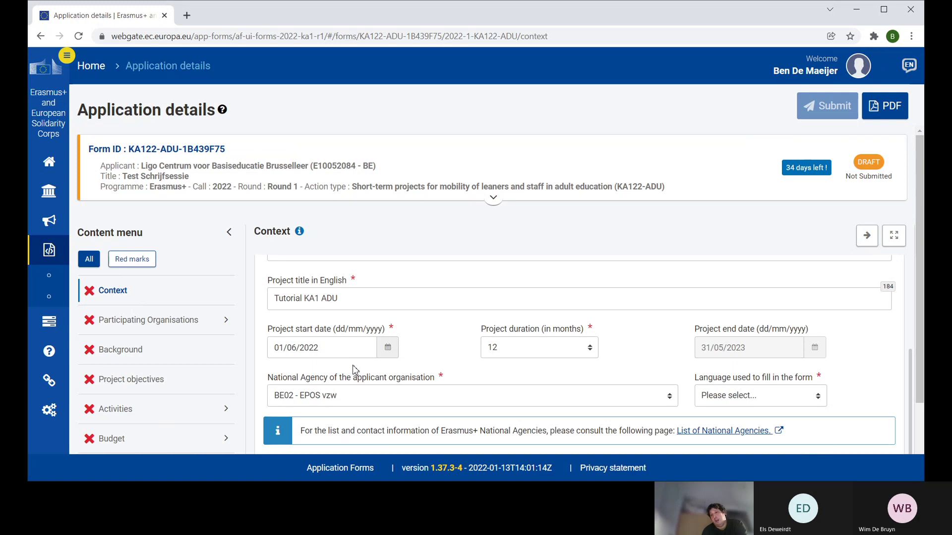
left_click(391, 360)
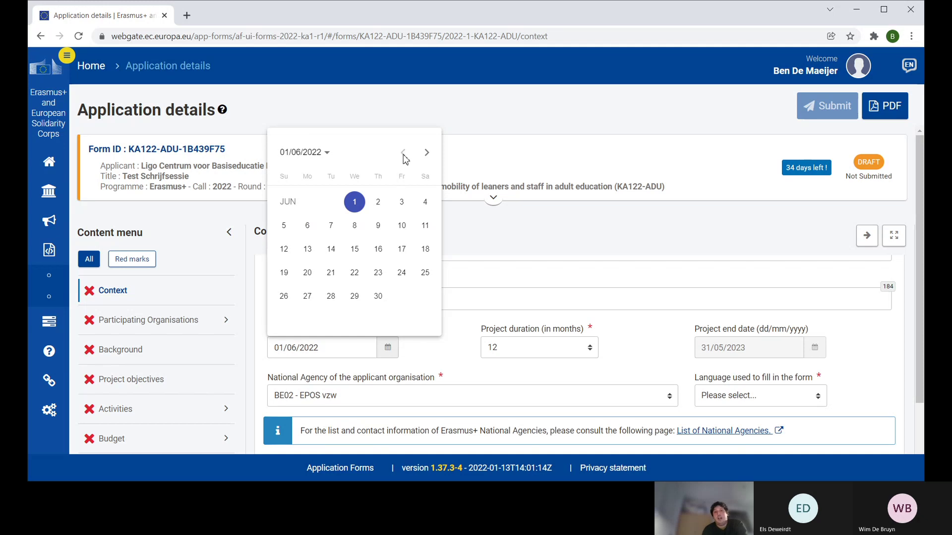
left_click(388, 350)
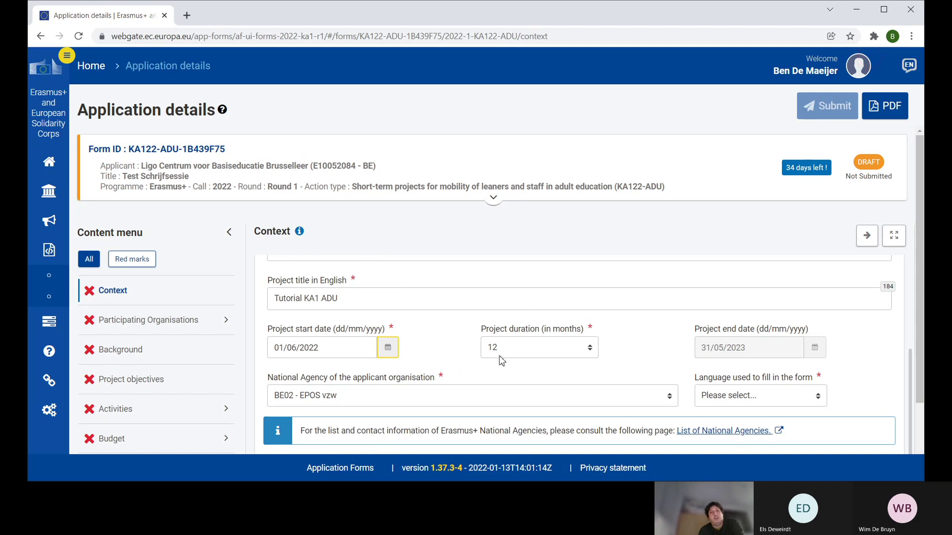
left_click(592, 351)
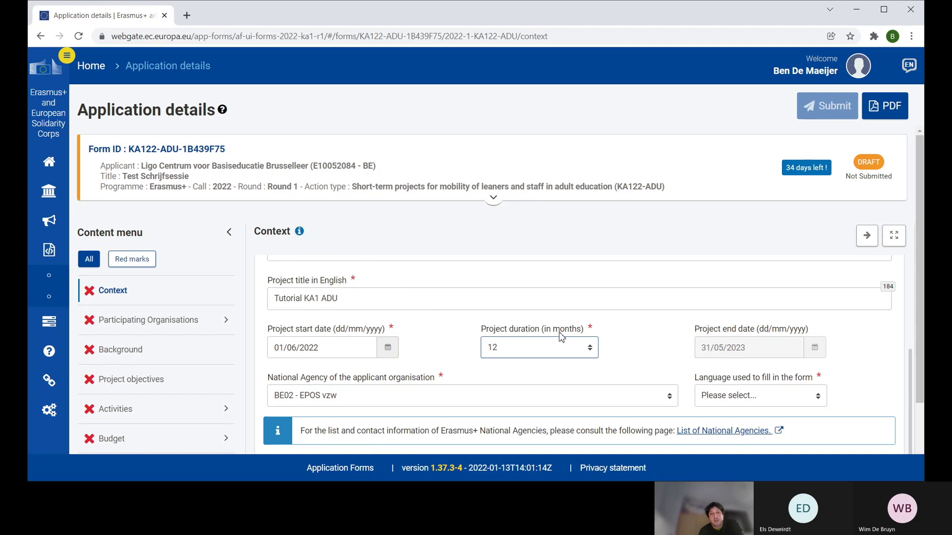
left_click(626, 361)
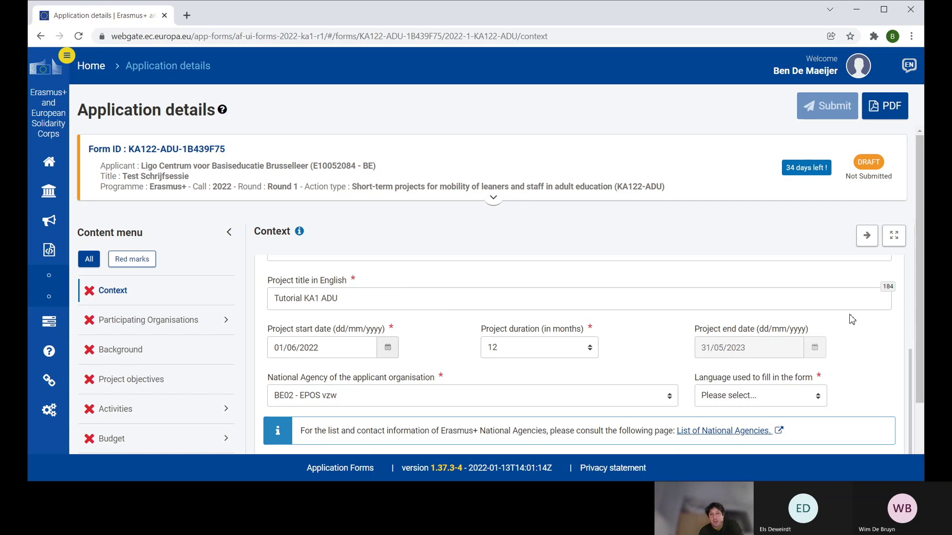
scroll(852, 319, "down", 1)
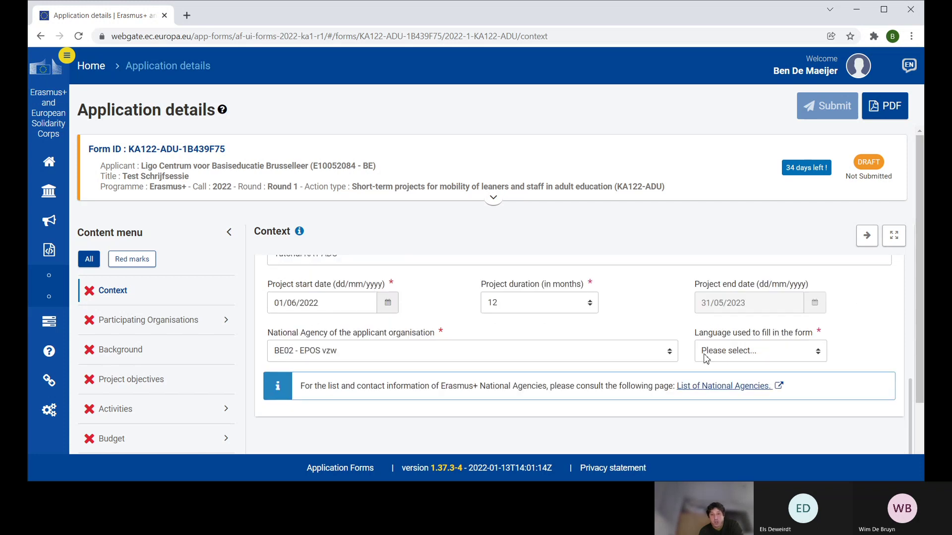
left_click(354, 356)
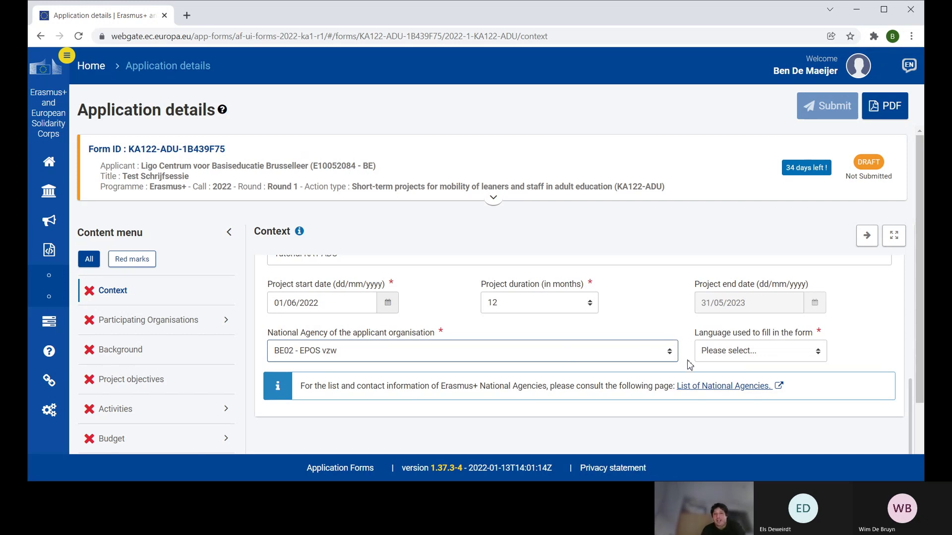
Set the language used to fill in the form to Dutch and open the Participating Organisations section.
left_click(781, 356)
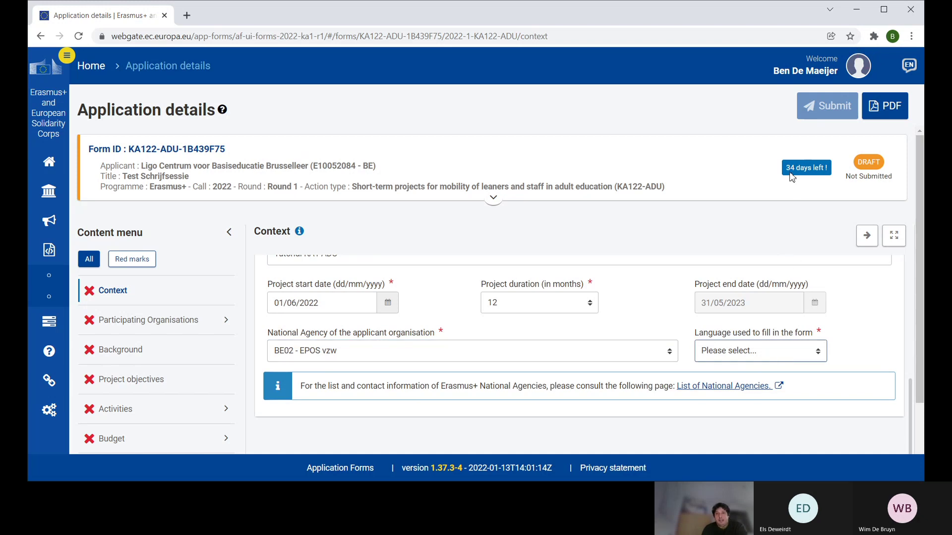
type("du")
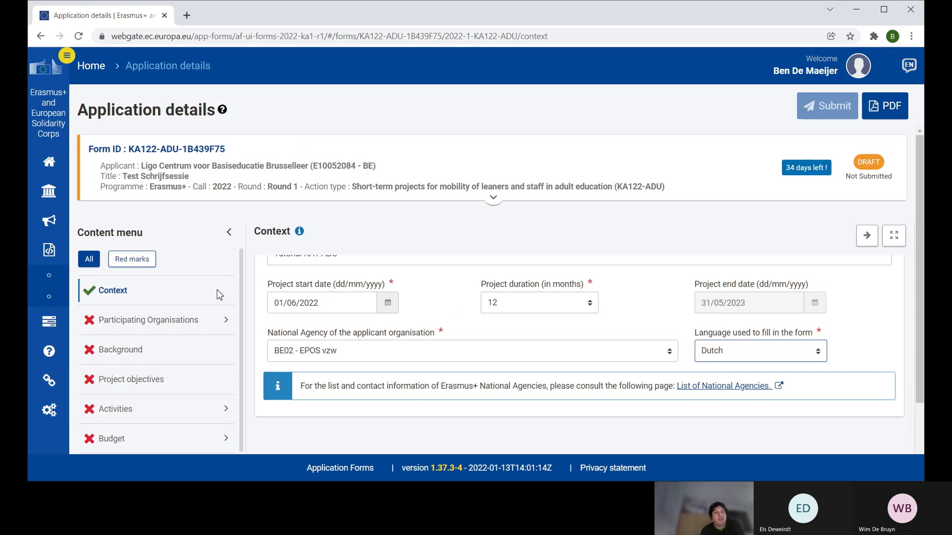
scroll(459, 329, "up", 1)
scroll(459, 329, "down", 1)
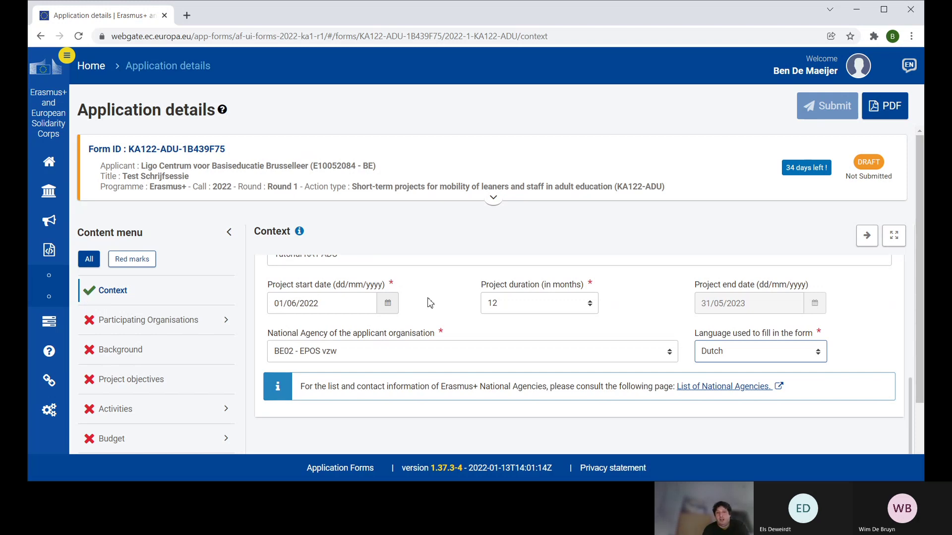
scroll(430, 303, "down", 1)
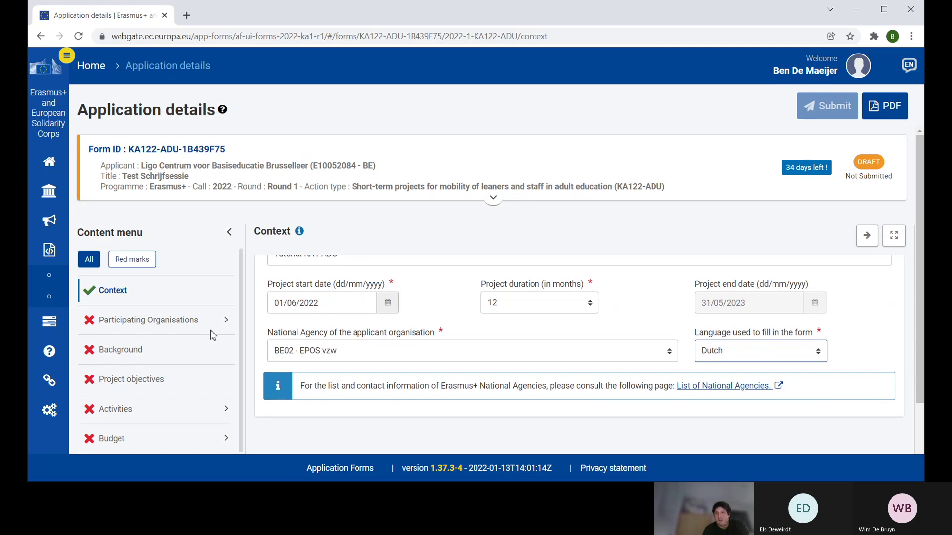
left_click(182, 331)
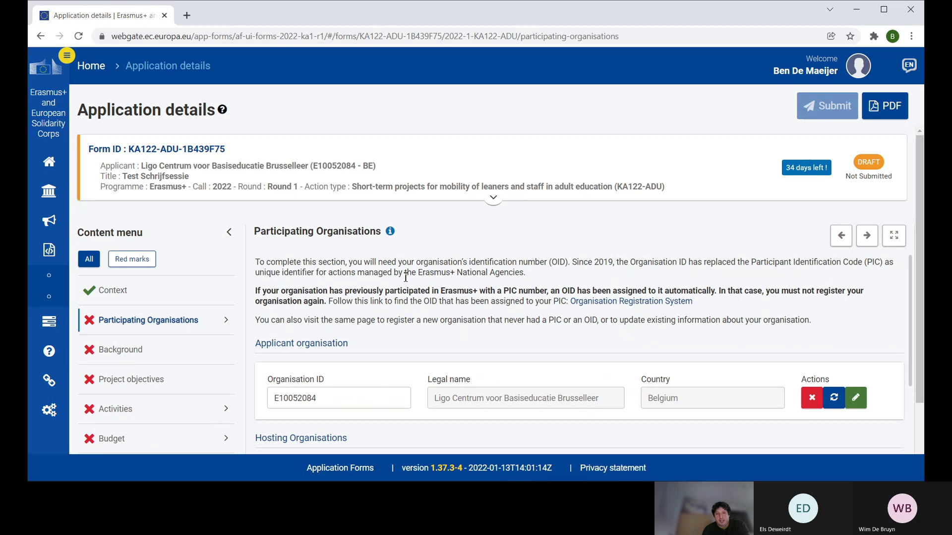
Look over the Participating Organisations section, from the OID instructions and applicant organisation details to the Hosting Organisations questions.
scroll(431, 290, "down", 1)
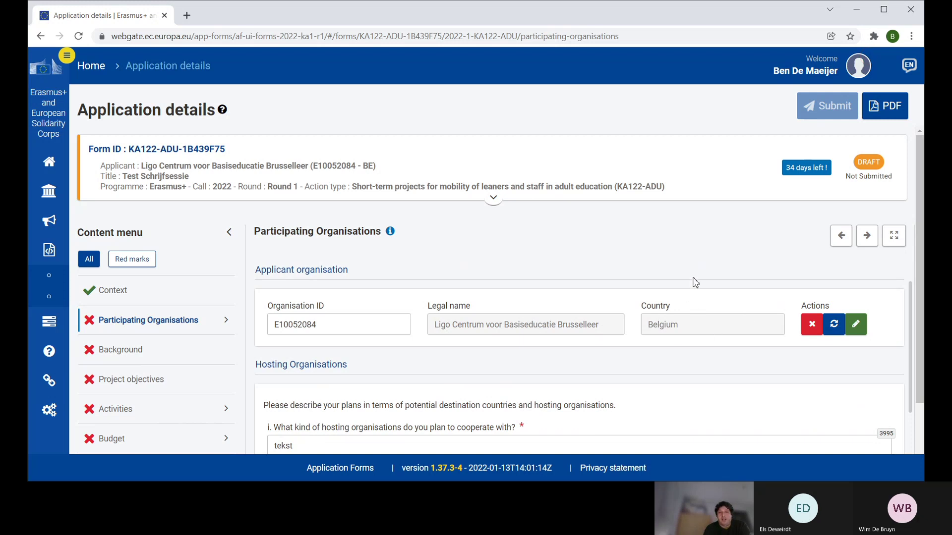
scroll(696, 278, "down", 2)
scroll(645, 292, "up", 2)
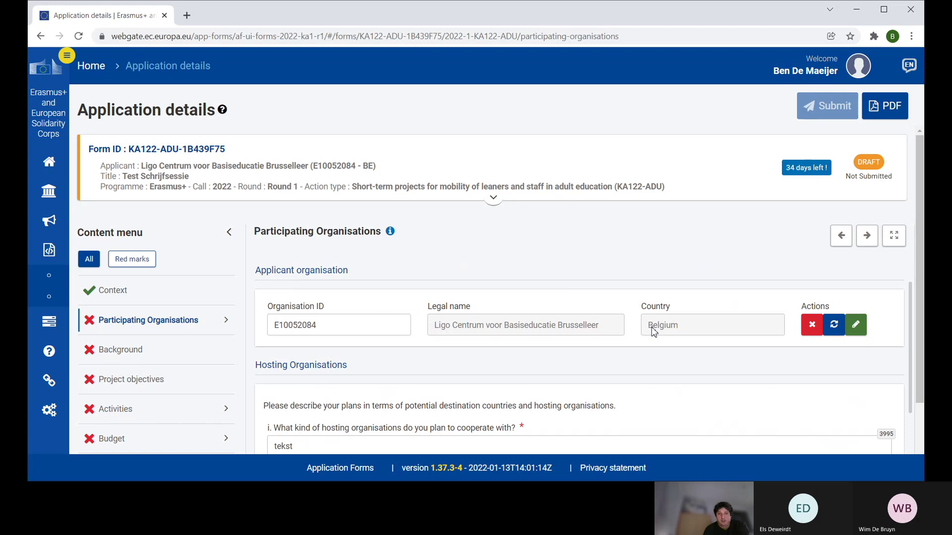
scroll(653, 331, "down", 2)
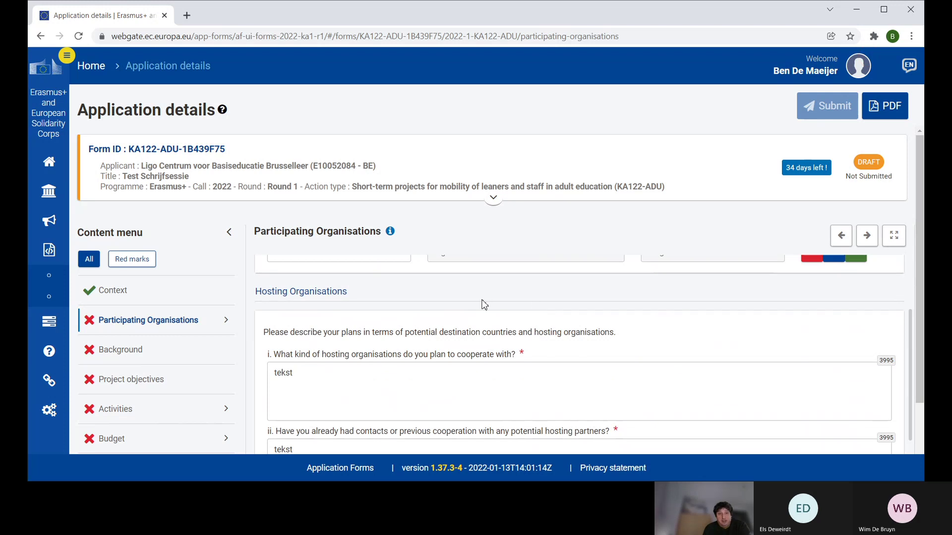
scroll(484, 304, "up", 2)
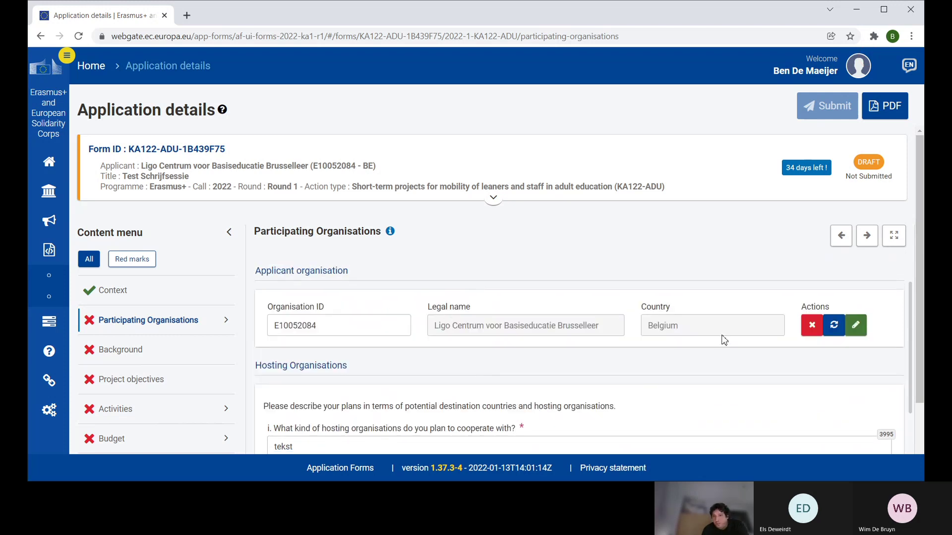
scroll(676, 336, "up", 2)
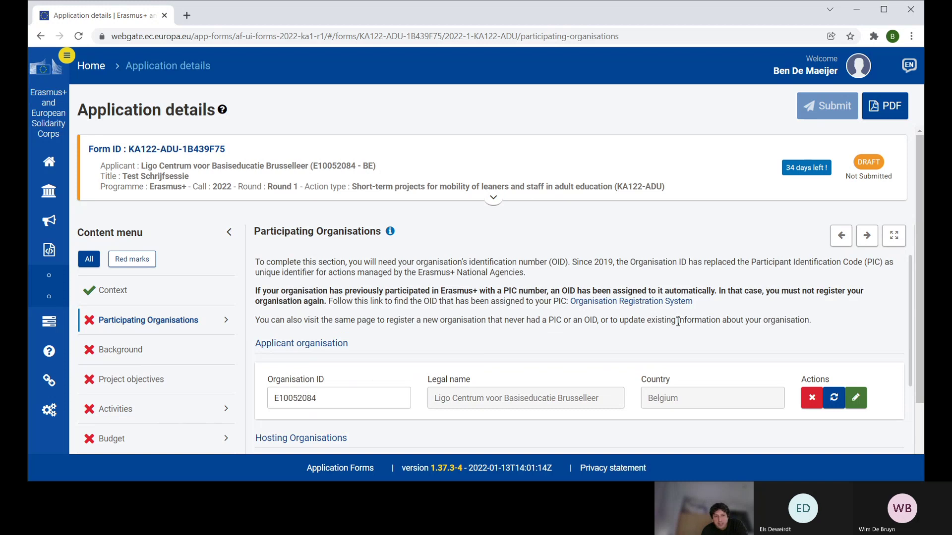
scroll(693, 323, "down", 2)
Open the applicant organisation's page under Participating Organisations and read the applicant details and associated persons guidance.
left_click(227, 321)
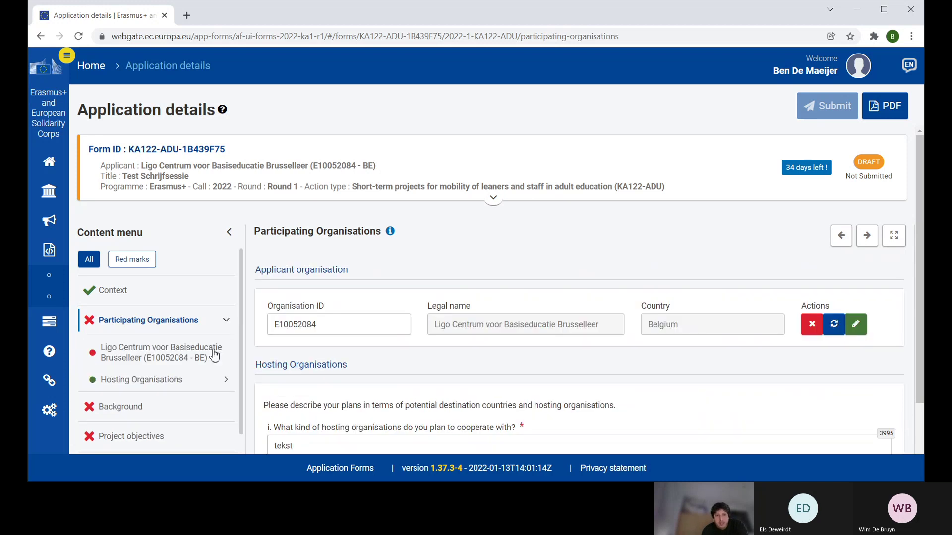
left_click(165, 356)
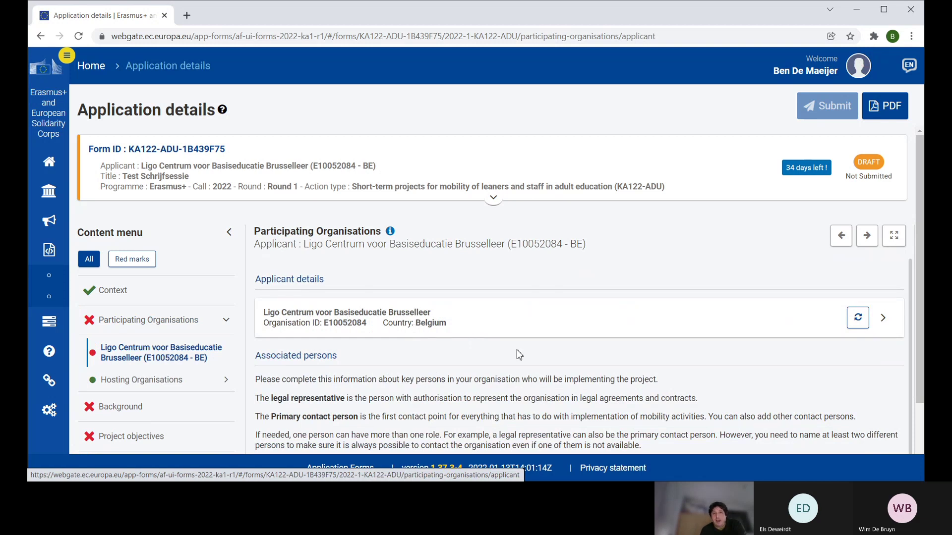
scroll(462, 342, "down", 2)
scroll(462, 345, "down", 2)
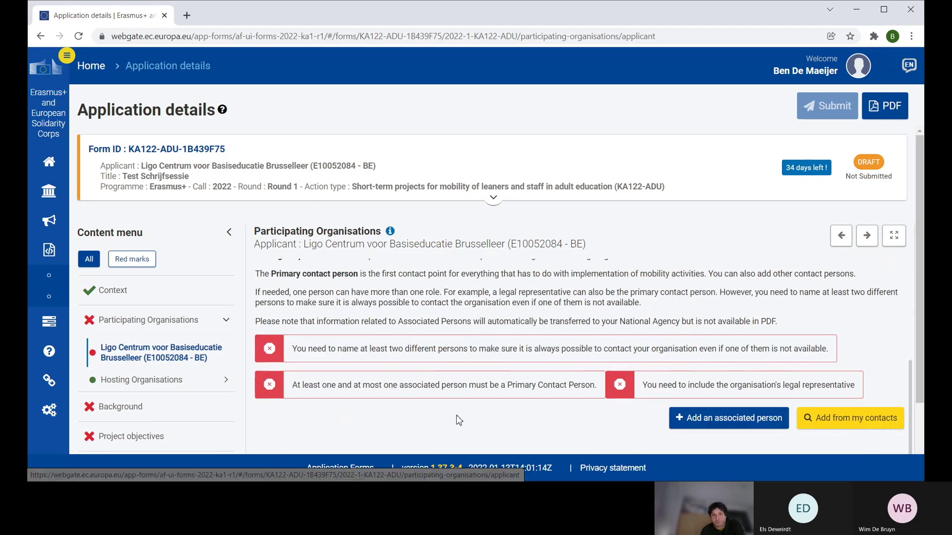
Review the requirements for associated persons and inspect the blank contact person form, closing it without saving.
scroll(456, 418, "up", 2)
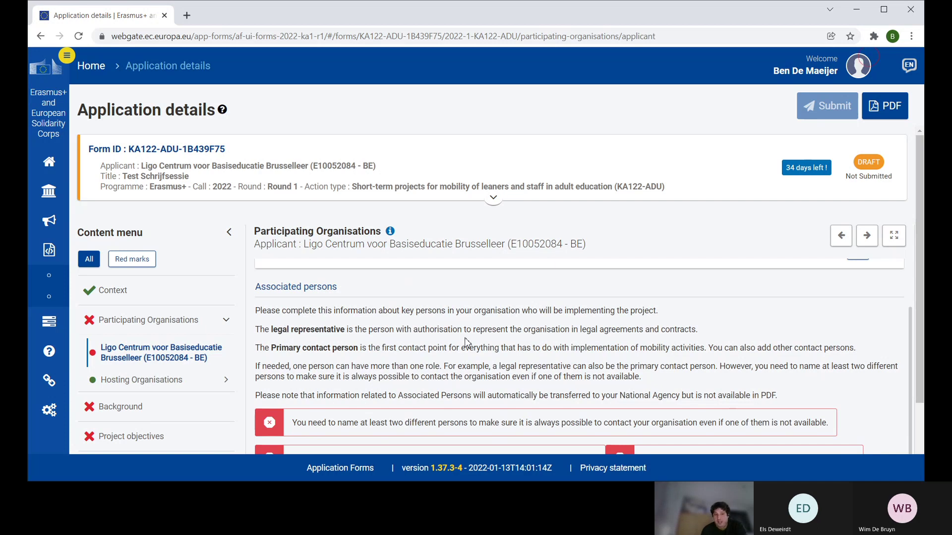
scroll(465, 347, "down", 2)
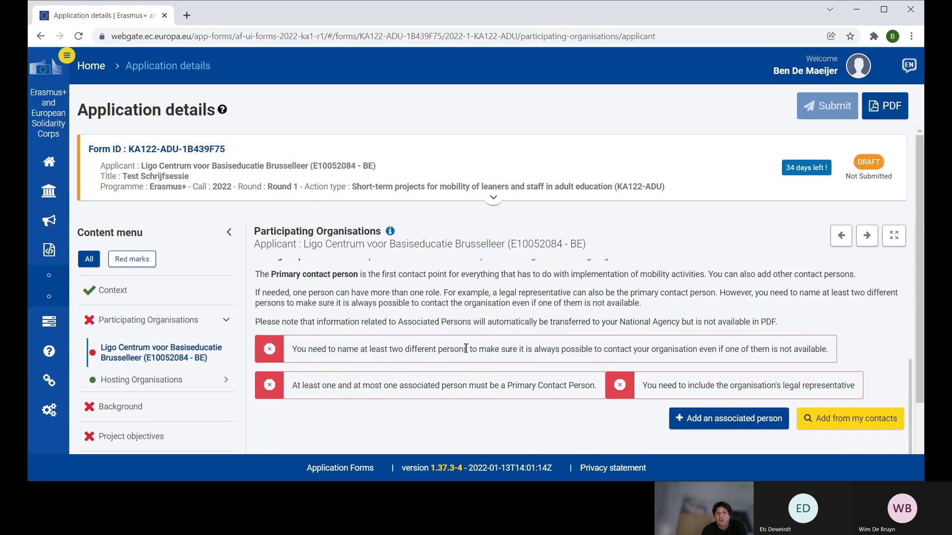
scroll(466, 348, "up", 2)
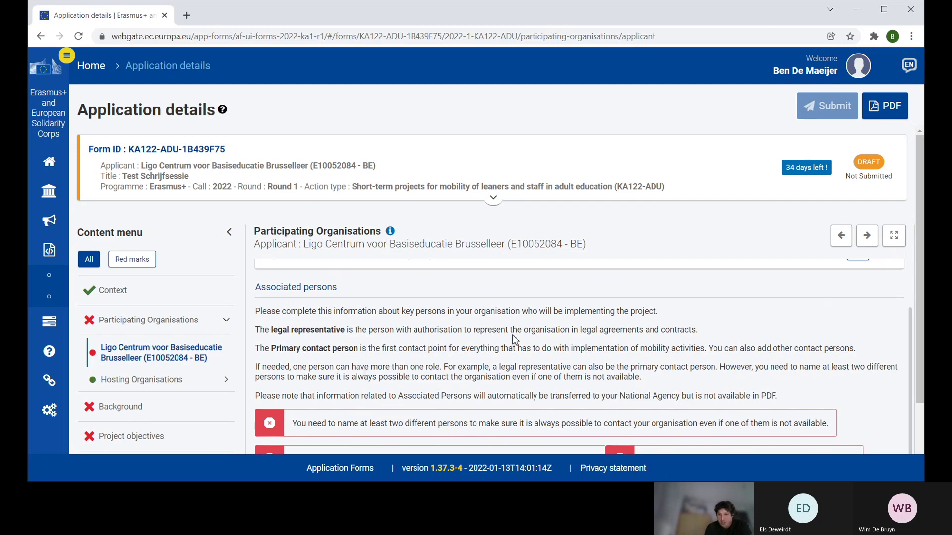
scroll(515, 340, "down", 2)
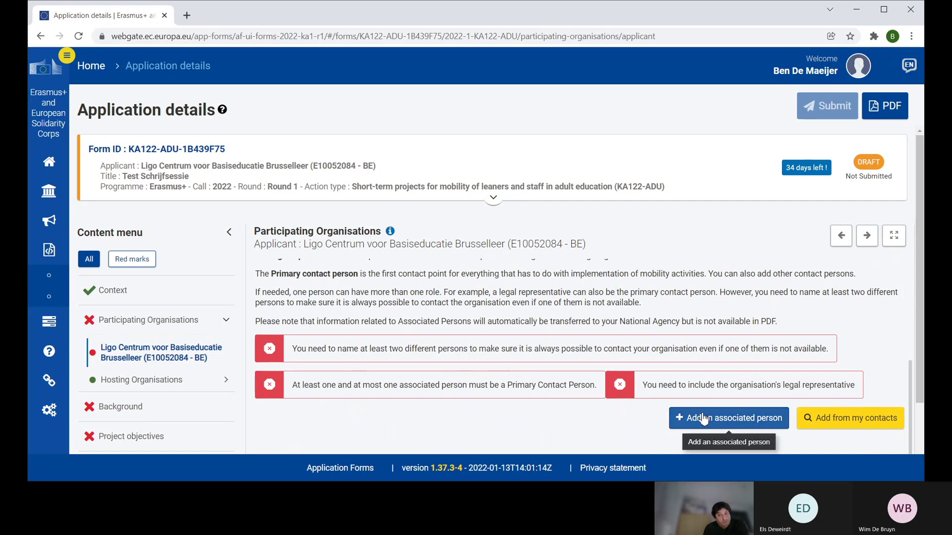
left_click(735, 420)
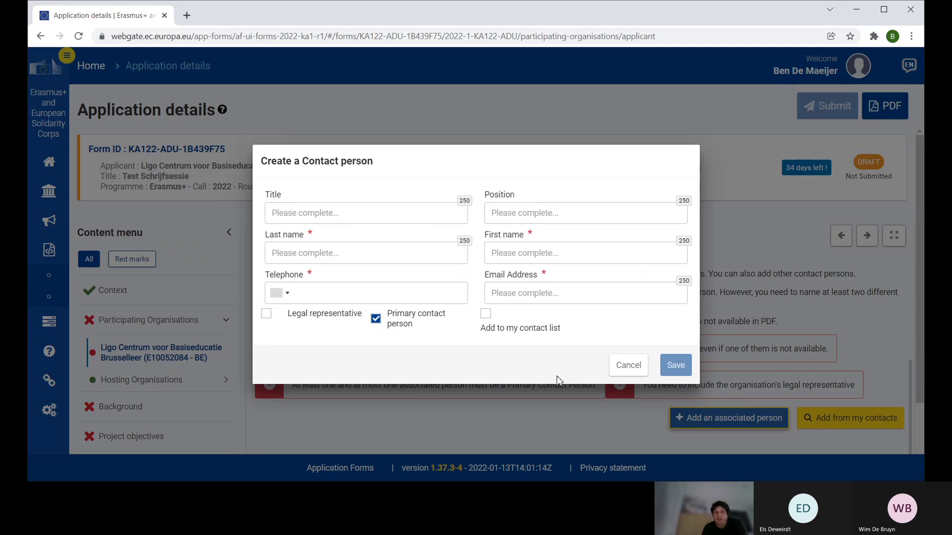
left_click(625, 373)
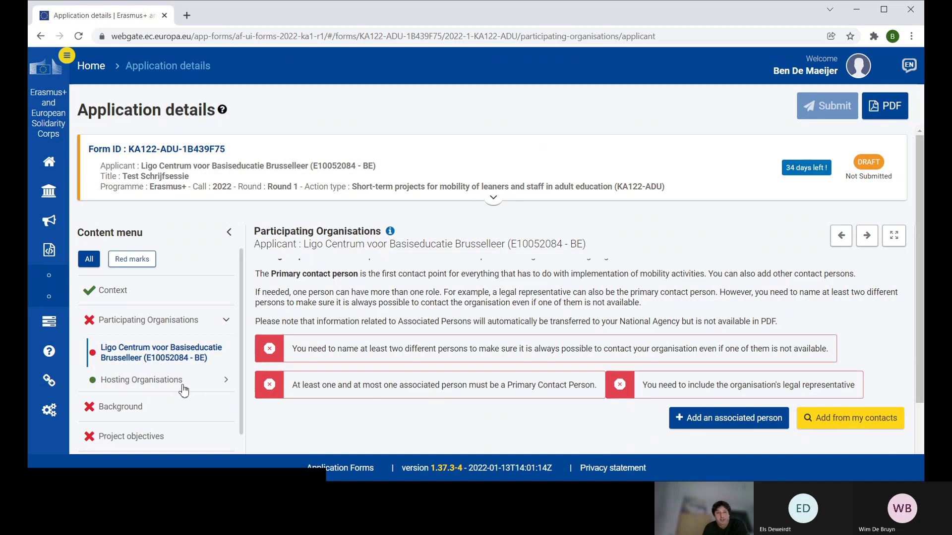
Open the Hosting Organisations subsection and review its three questions, the list of hosting organisations and the supporting organisations option.
left_click(151, 385)
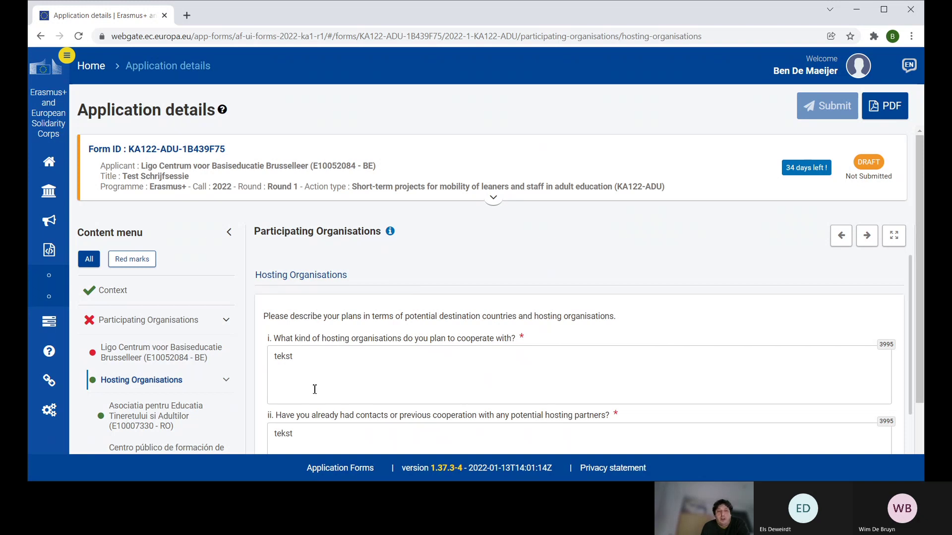
scroll(307, 382, "down", 2)
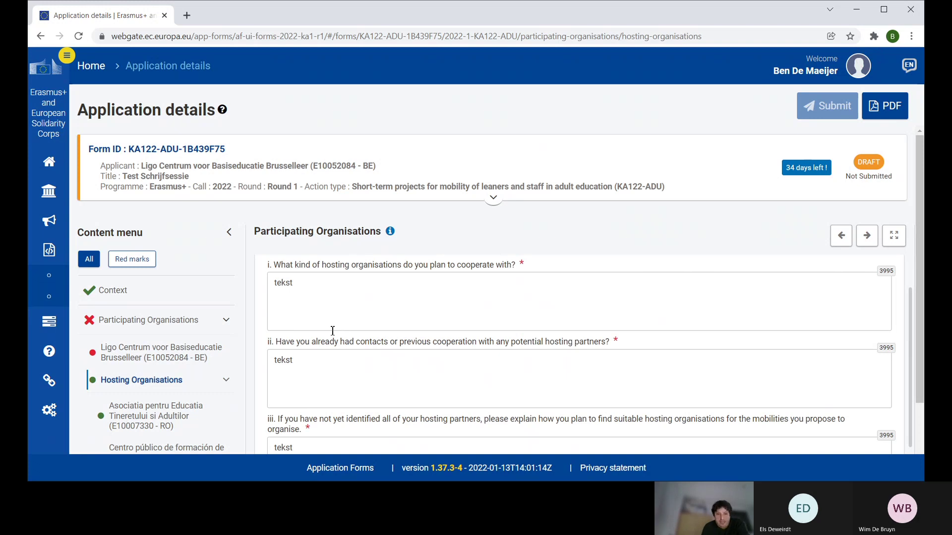
scroll(336, 318, "down", 2)
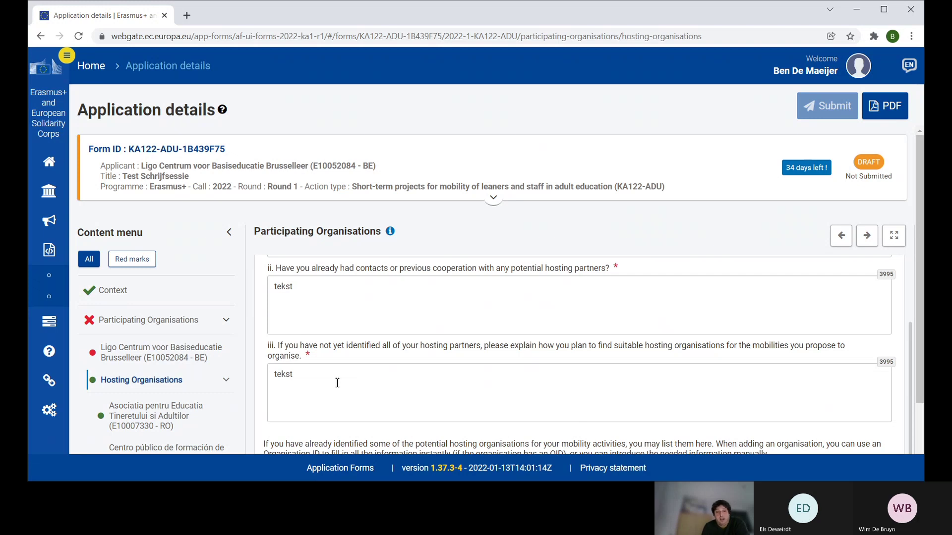
scroll(337, 382, "down", 2)
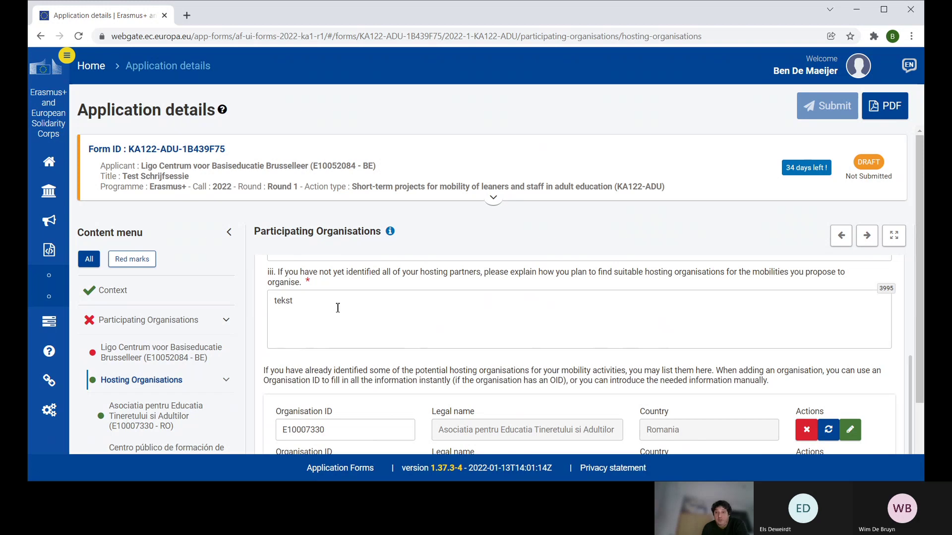
scroll(327, 326, "down", 2)
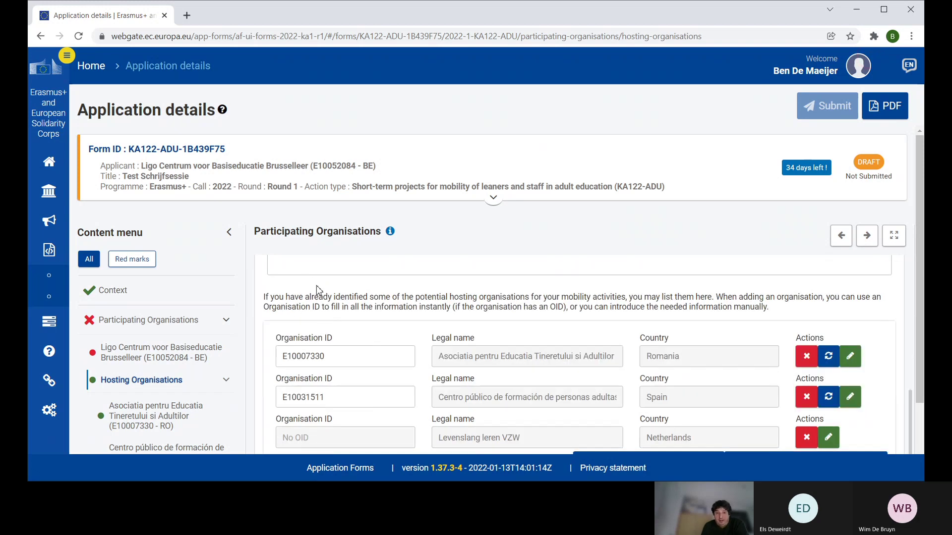
scroll(316, 286, "down", 2)
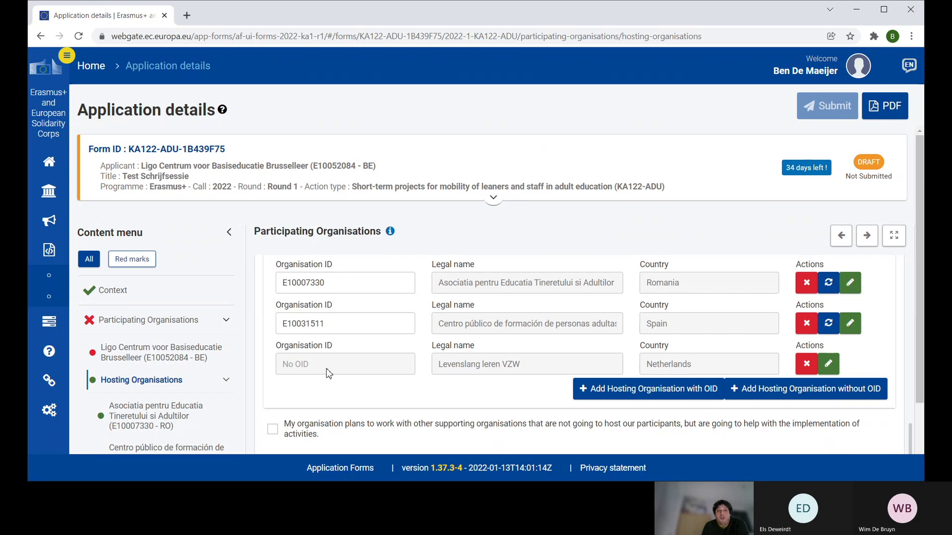
scroll(327, 364, "down", 1)
Add a blank hosting organisation row with OID and delete it from the list again.
scroll(327, 365, "up", 2)
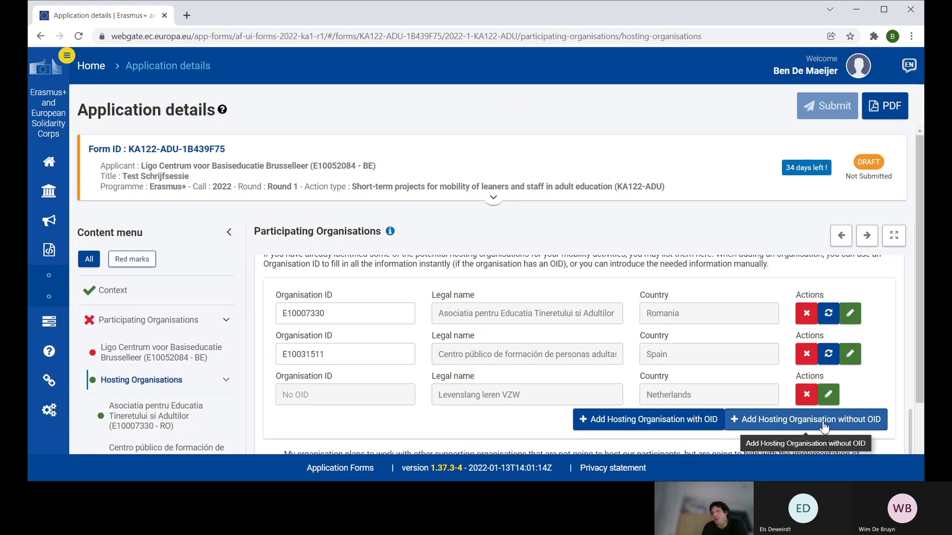
left_click(651, 422)
scroll(429, 359, "down", 2)
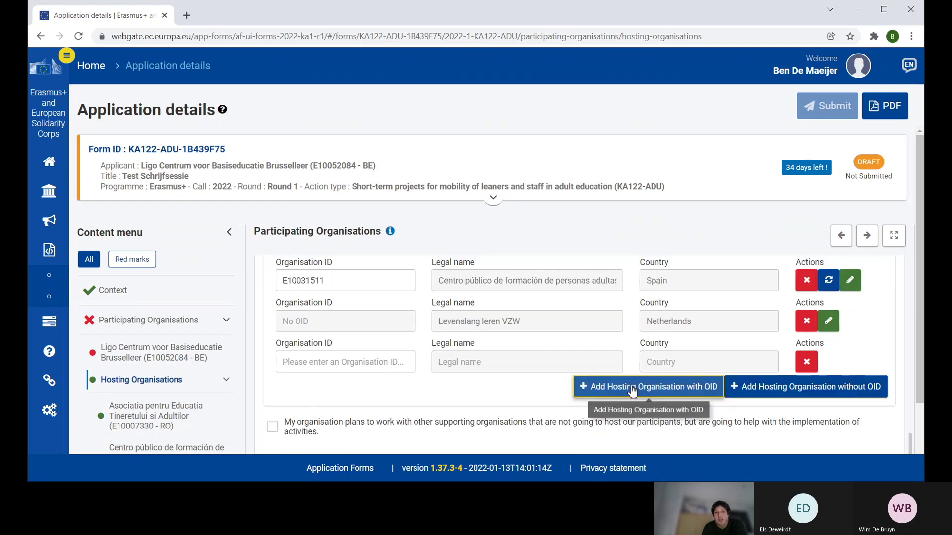
scroll(643, 393, "down", 1)
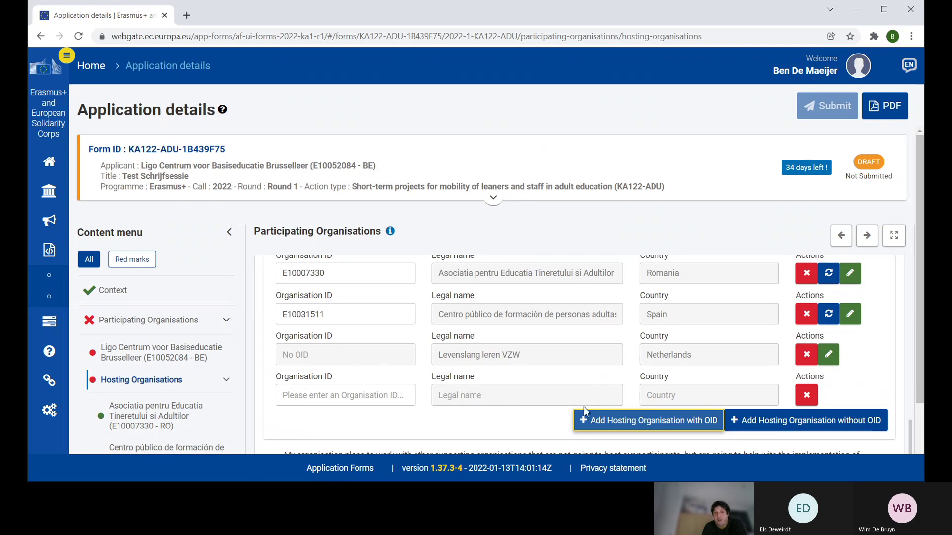
left_click(807, 396)
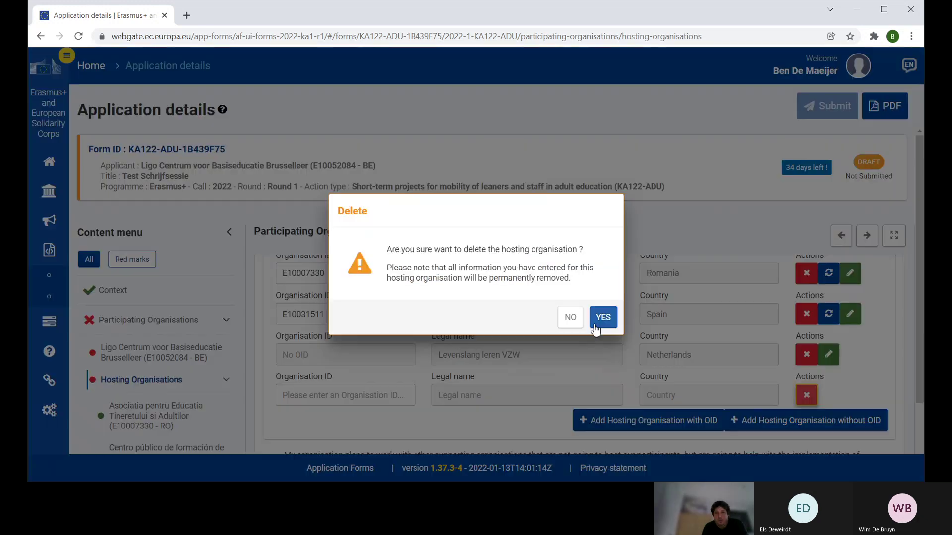
left_click(596, 330)
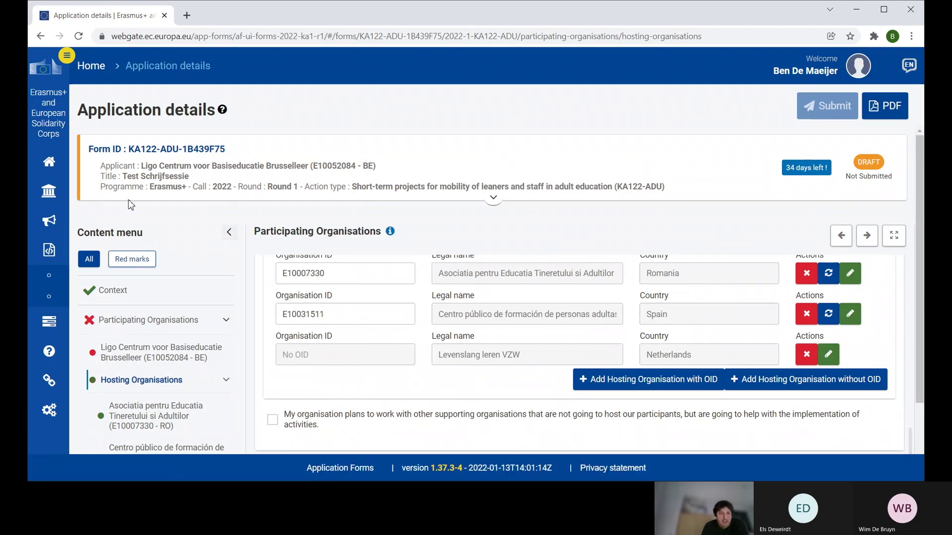
Open the organisation search page, search for "kunst" and browse the organisations found.
left_click(49, 193)
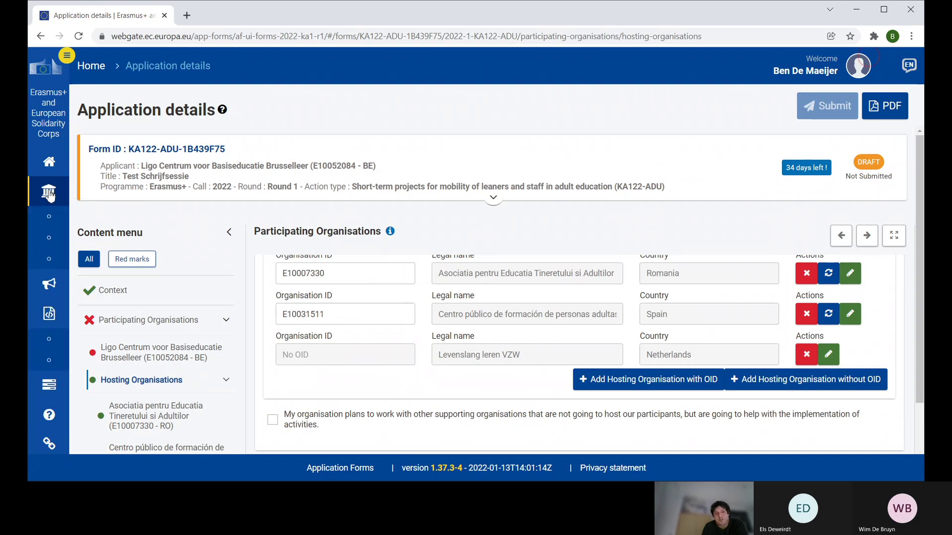
left_click(54, 221)
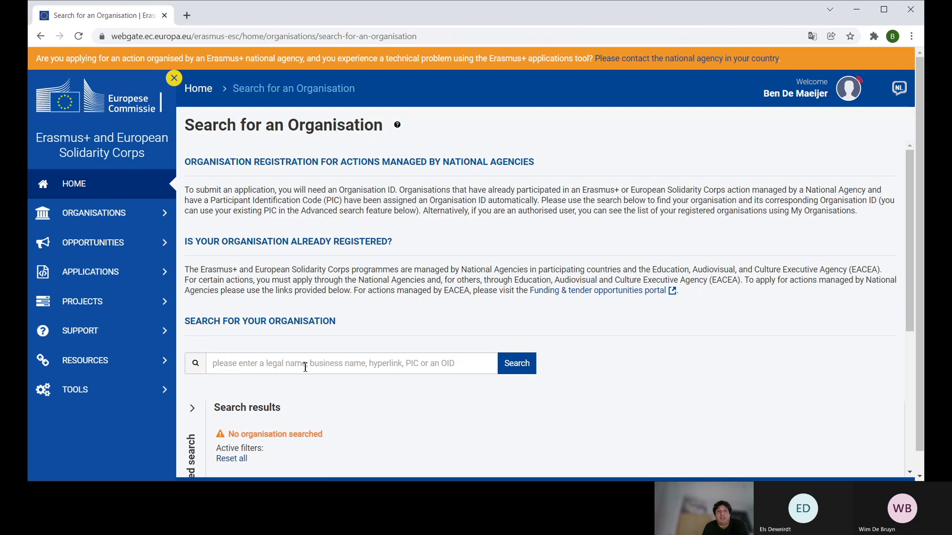
left_click(290, 362)
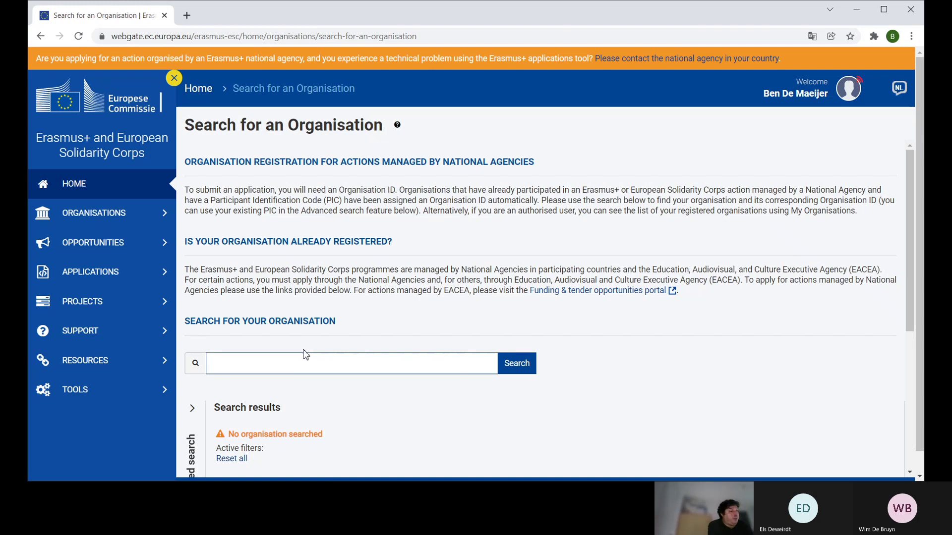
type("kunst")
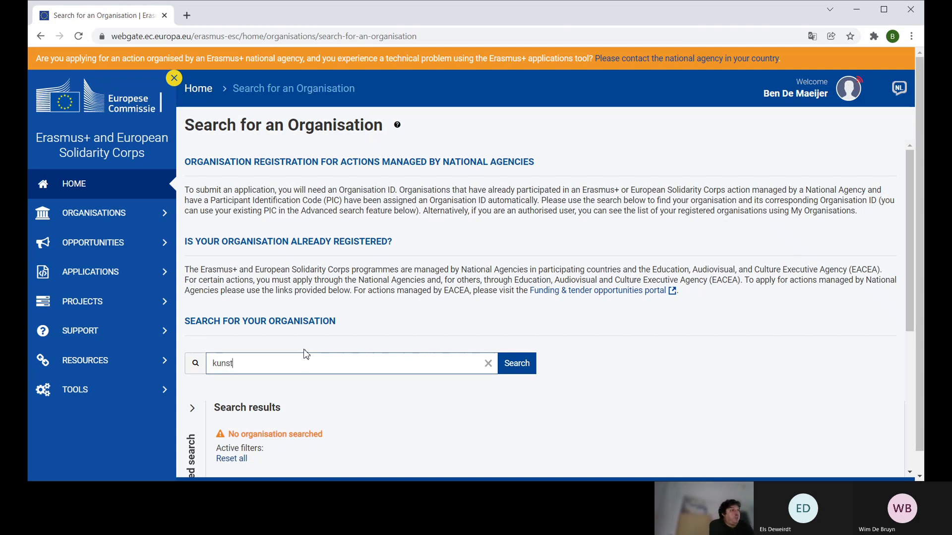
left_click(526, 366)
scroll(456, 442, "down", 3)
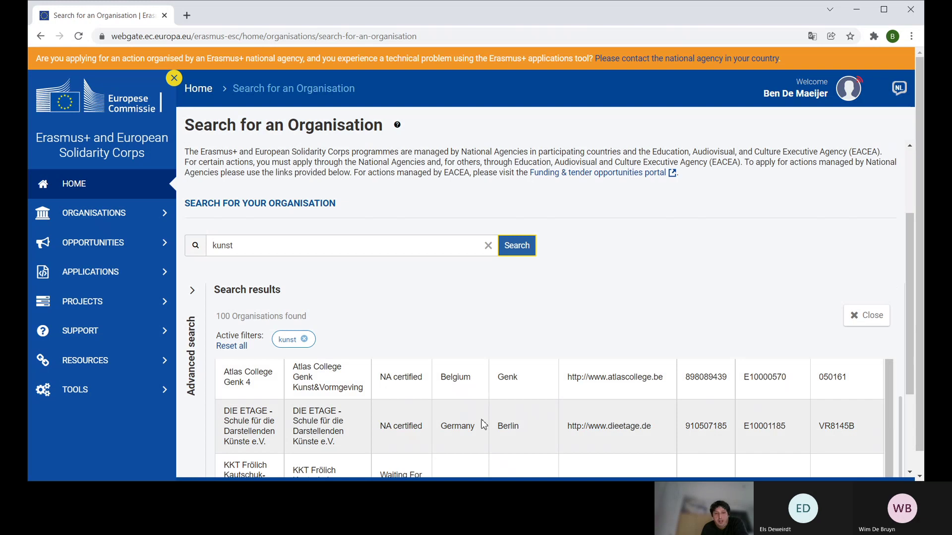
scroll(497, 405, "down", 3)
scroll(497, 404, "up", 1)
scroll(498, 404, "down", 1)
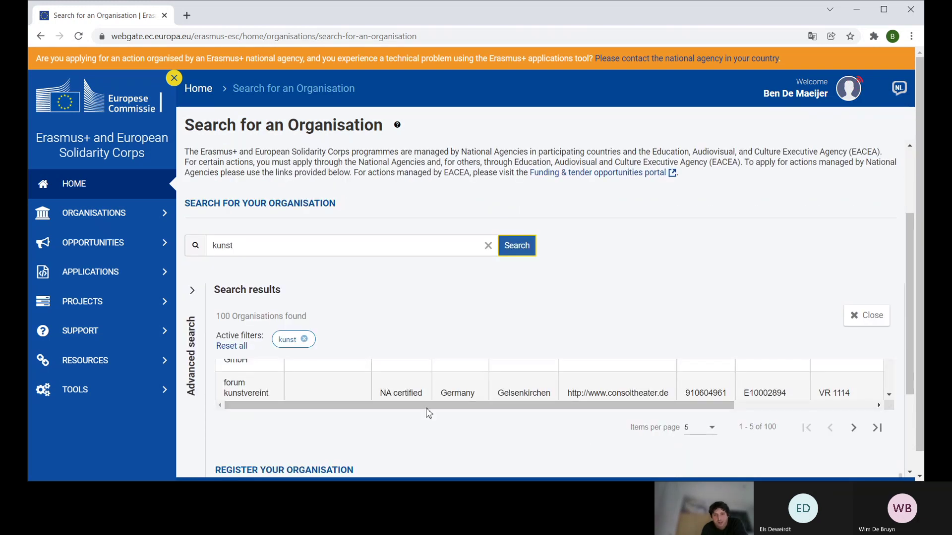
scroll(347, 421, "up", 1)
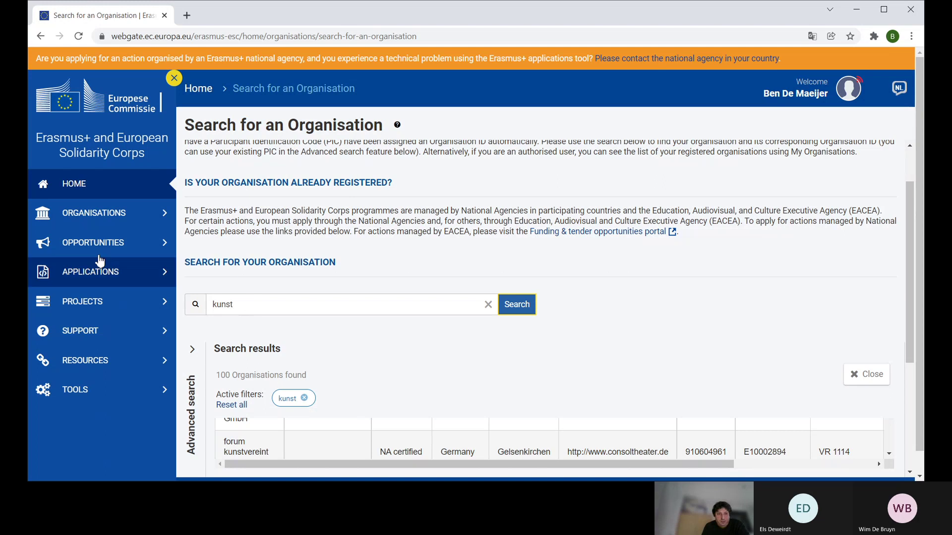
Reopen the draft KA122-ADU application from My Applications and expand its Participating Organisations section.
left_click(84, 274)
left_click(79, 300)
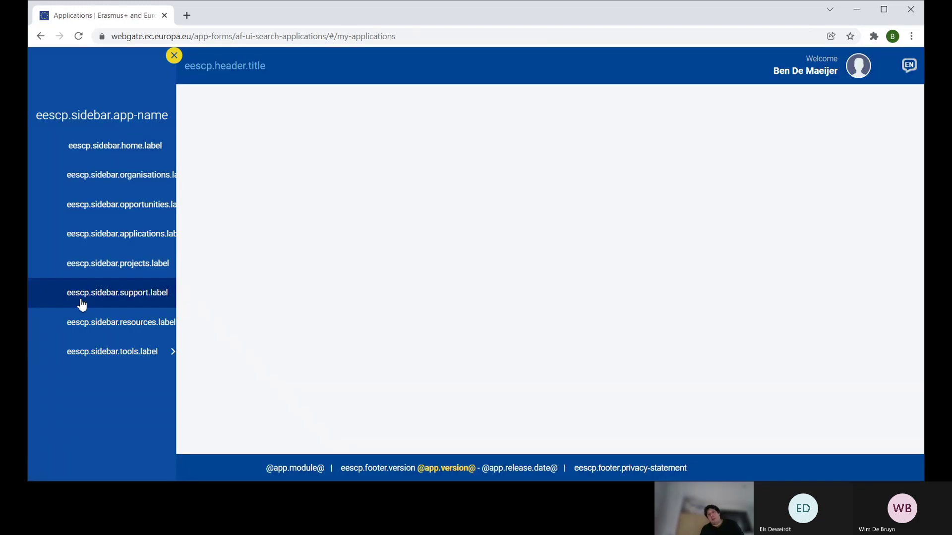
left_click(462, 229)
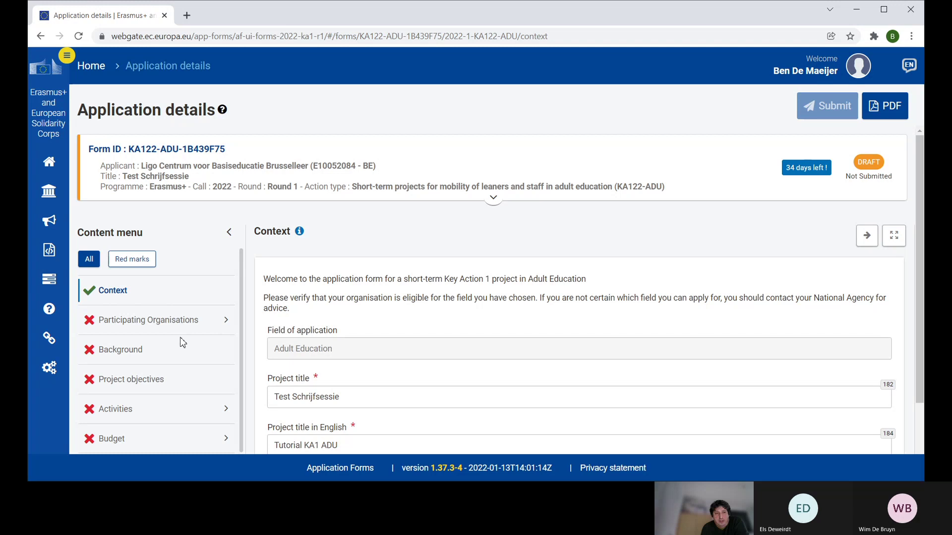
left_click(226, 320)
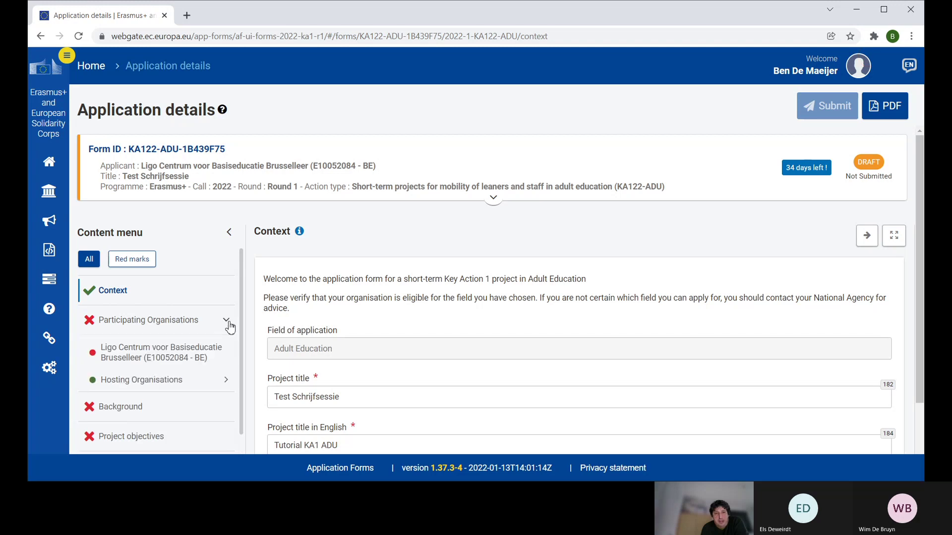
Open the Hosting Organisations subsection and examine the details of the Romanian host Asociatia pentru Educatia Tineretului si Adultilor.
left_click(149, 380)
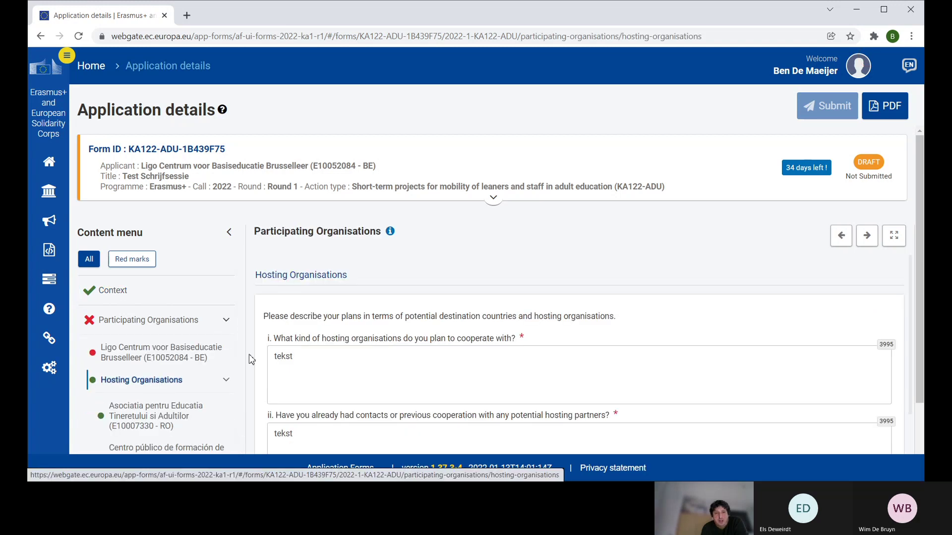
scroll(251, 358, "down", 2)
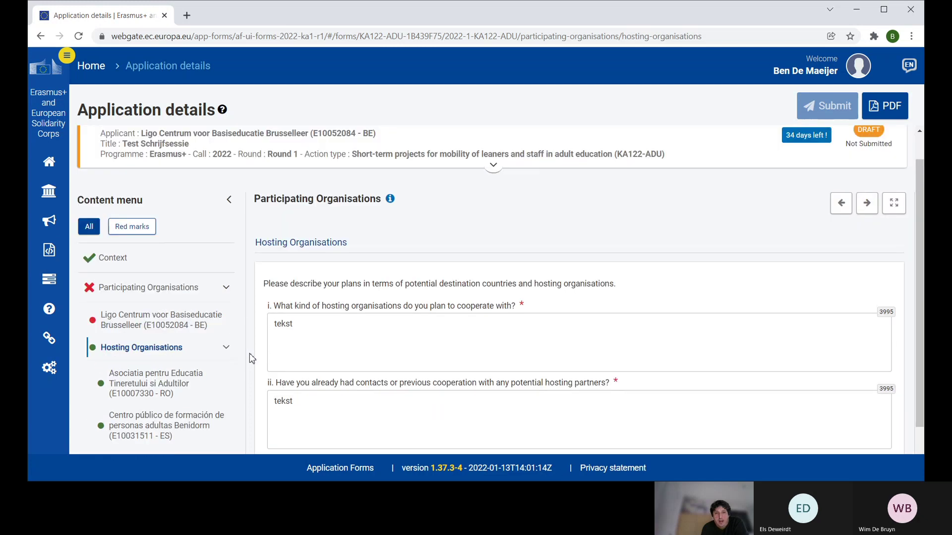
scroll(318, 369, "down", 5)
scroll(318, 369, "up", 2)
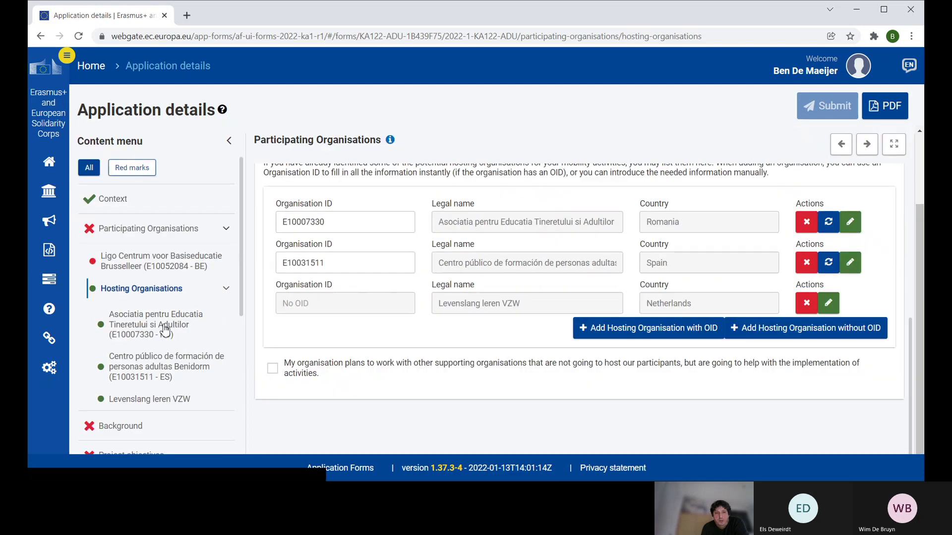
left_click(140, 330)
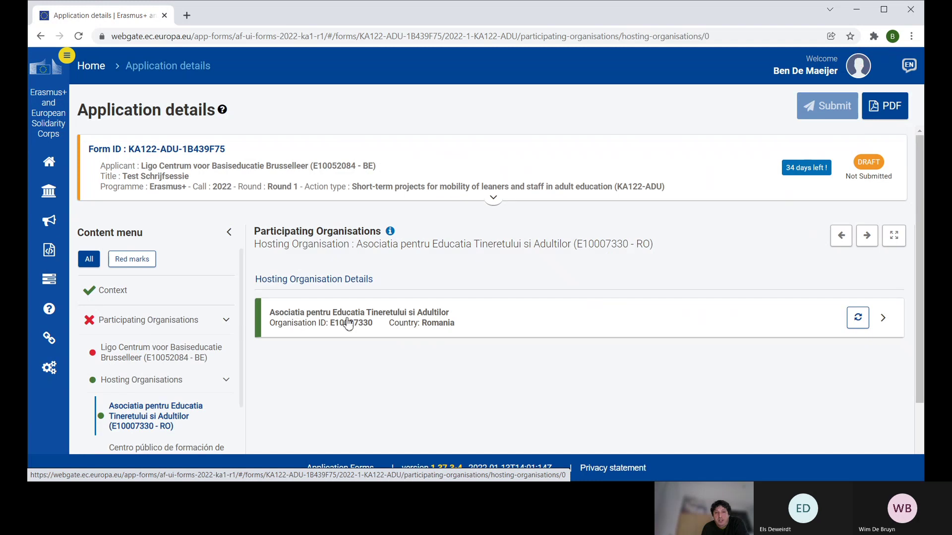
left_click(776, 342)
scroll(487, 360, "down", 1)
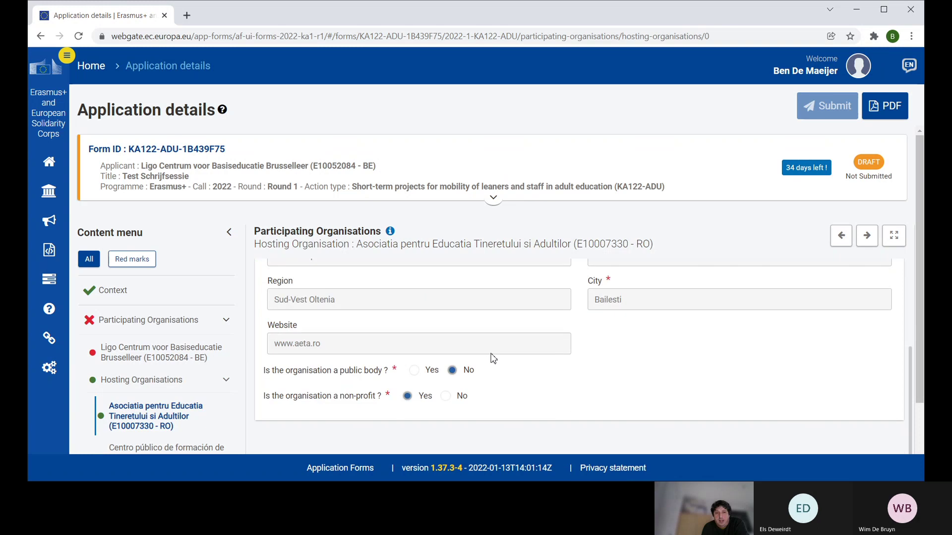
scroll(337, 374, "up", 2)
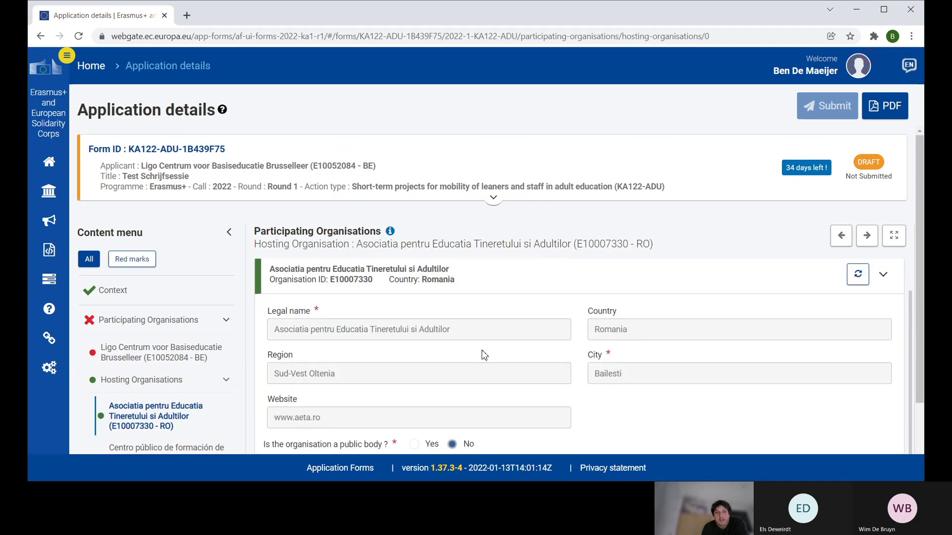
scroll(484, 355, "down", 2)
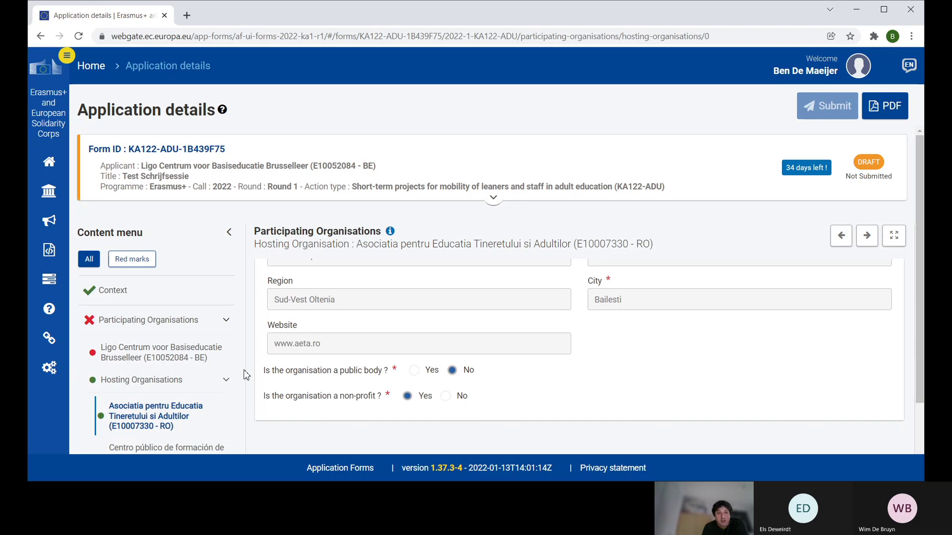
Open the hosting organisation Levenslang leren VZW and examine its editable details, switching the public body answer to No and back to Yes.
scroll(240, 388, "down", 2)
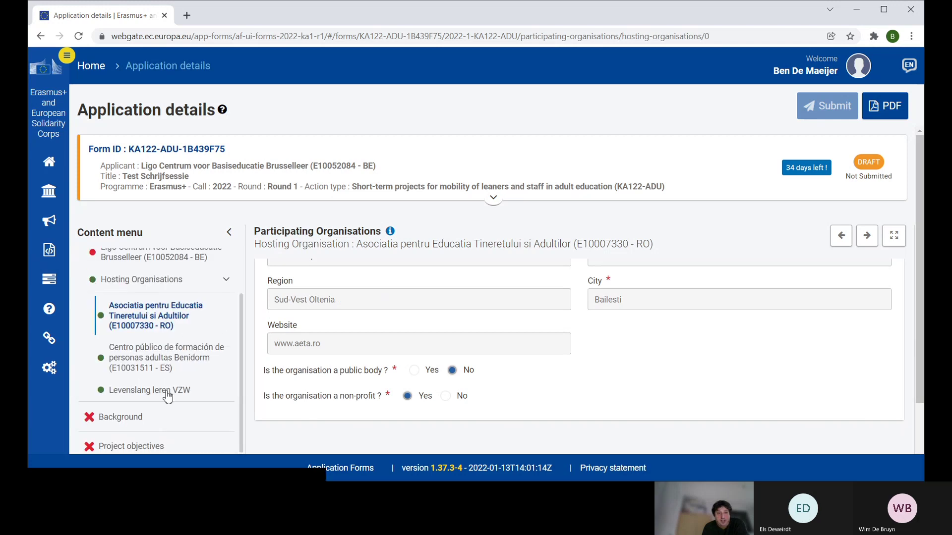
left_click(167, 394)
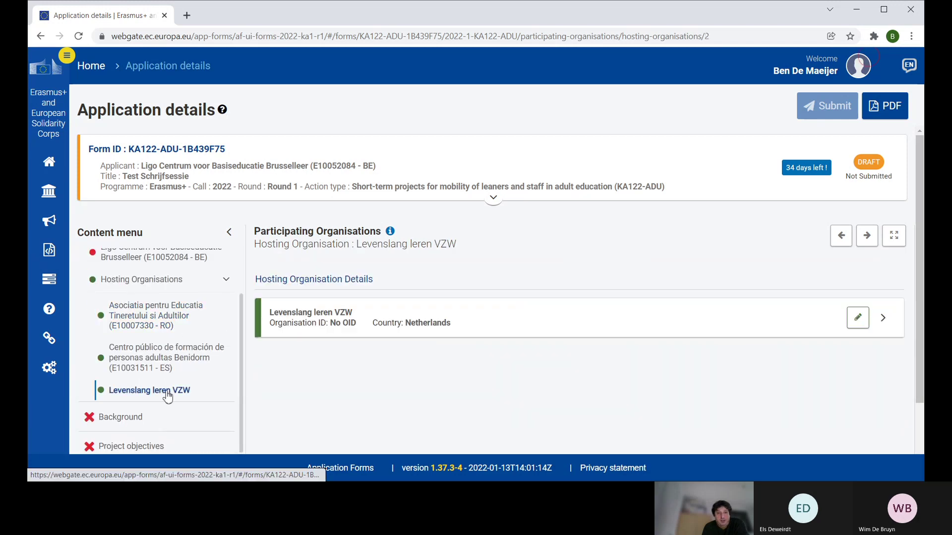
left_click(886, 322)
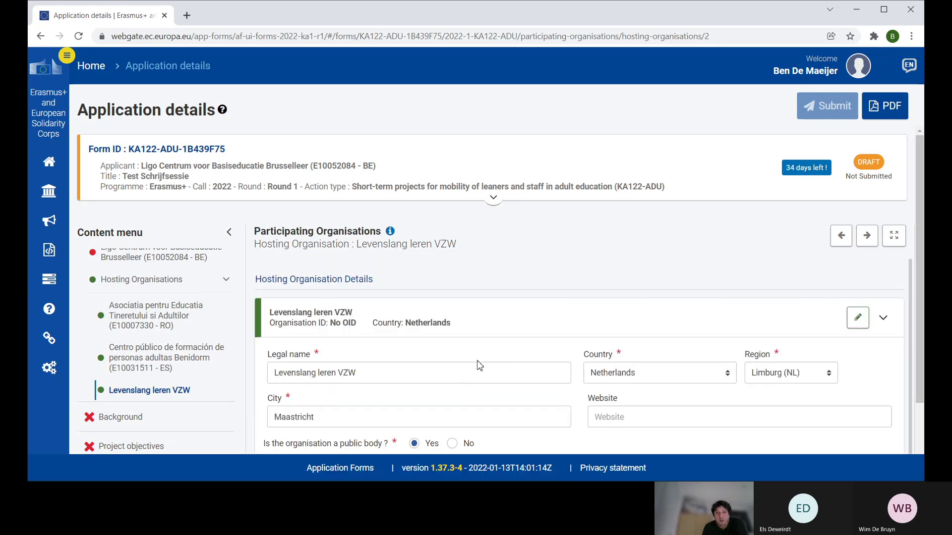
scroll(480, 365, "down", 1)
left_click(452, 370)
left_click(419, 372)
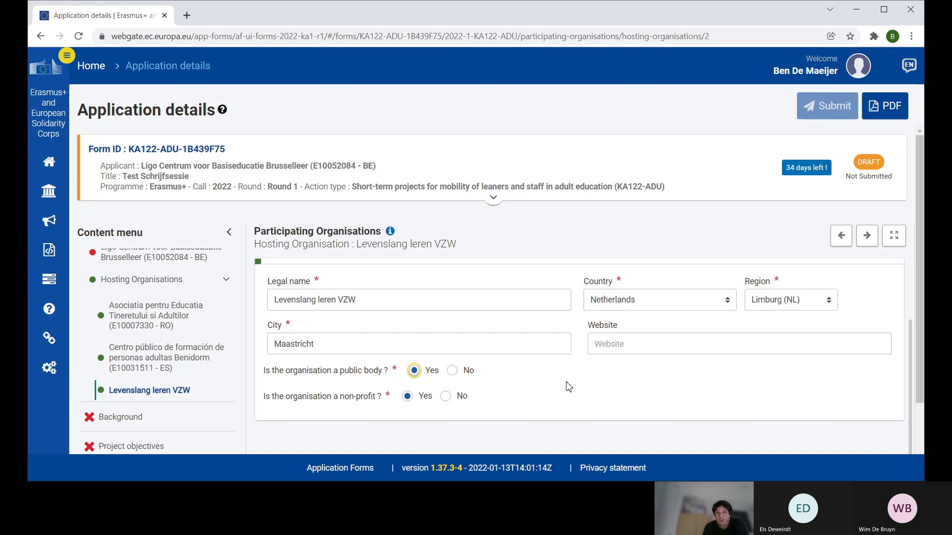
scroll(569, 385, "up", 1)
scroll(471, 302, "down", 1)
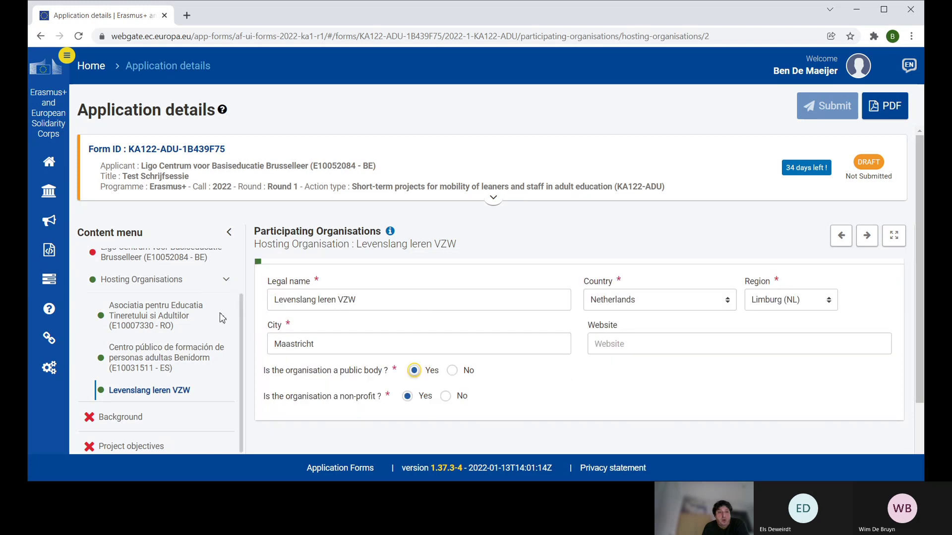
Collapse the Hosting Organisations and Participating Organisations entries in the content overview.
scroll(222, 318, "up", 1)
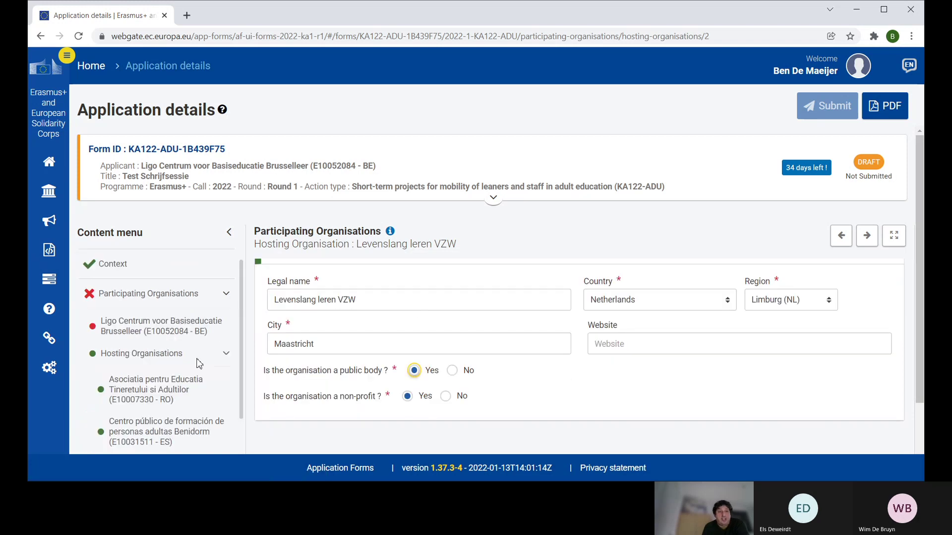
scroll(212, 358, "down", 1)
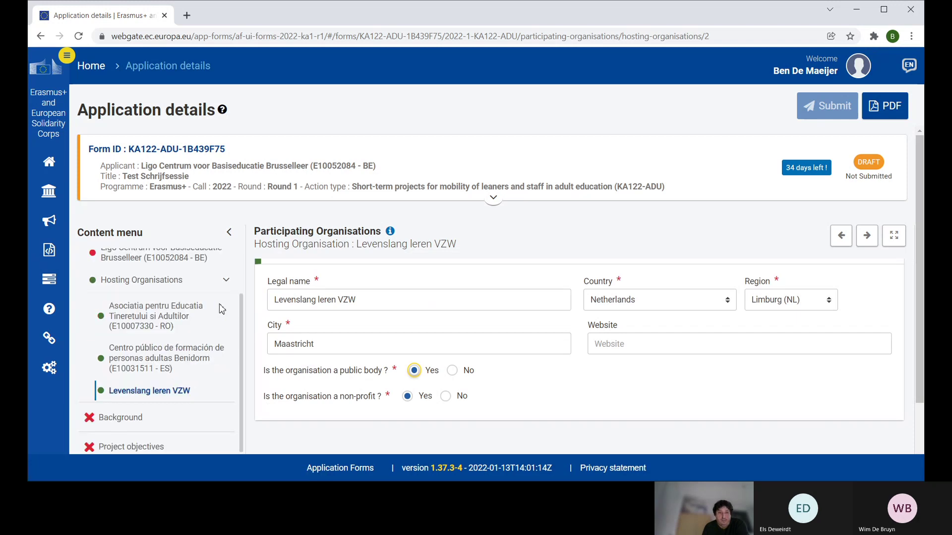
left_click(226, 281)
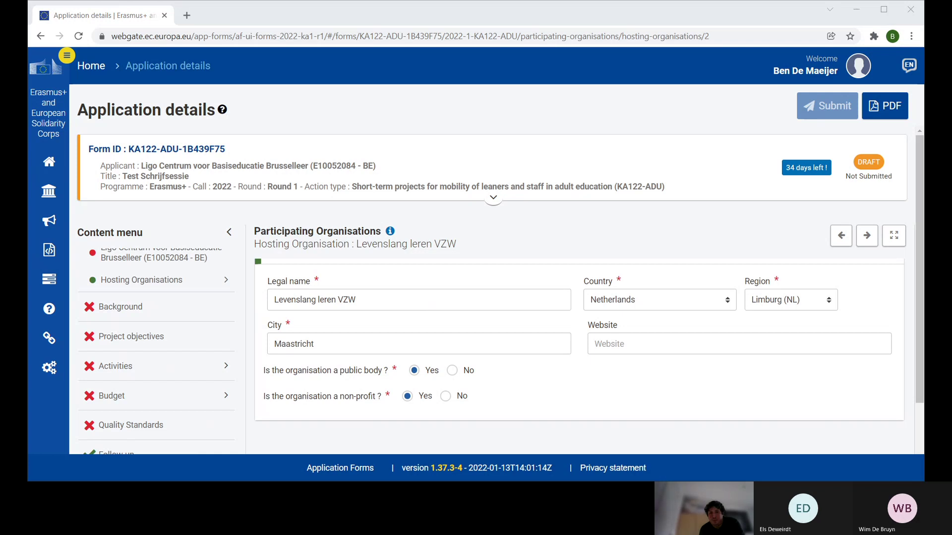
left_click(317, 416)
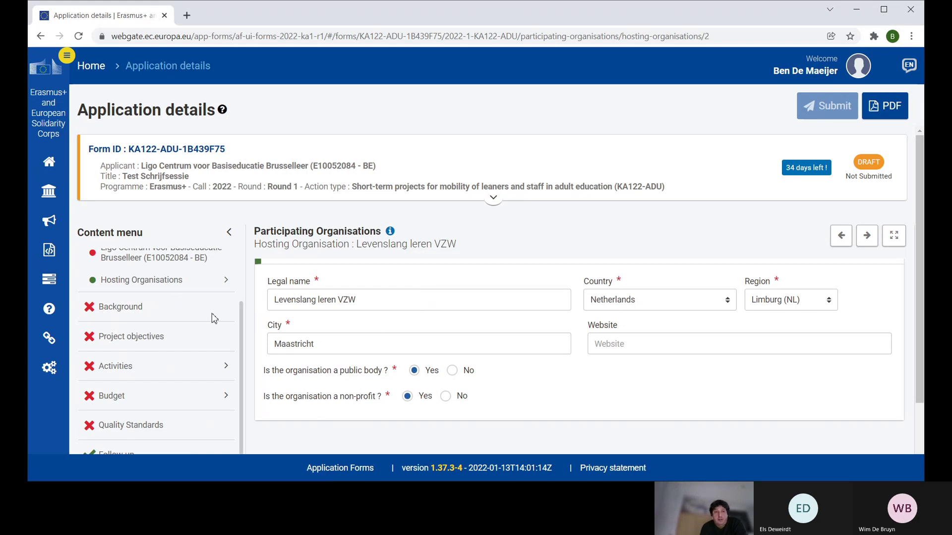
scroll(212, 319, "up", 2)
left_click(226, 296)
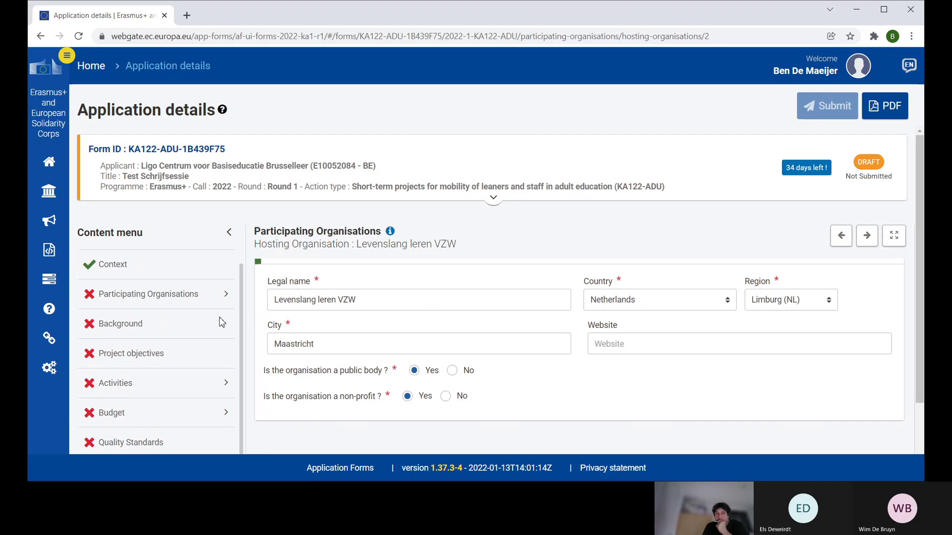
Open the Background section and review its introduction, the public body and non-profit answers, the organisation type and the presentation questions.
left_click(129, 333)
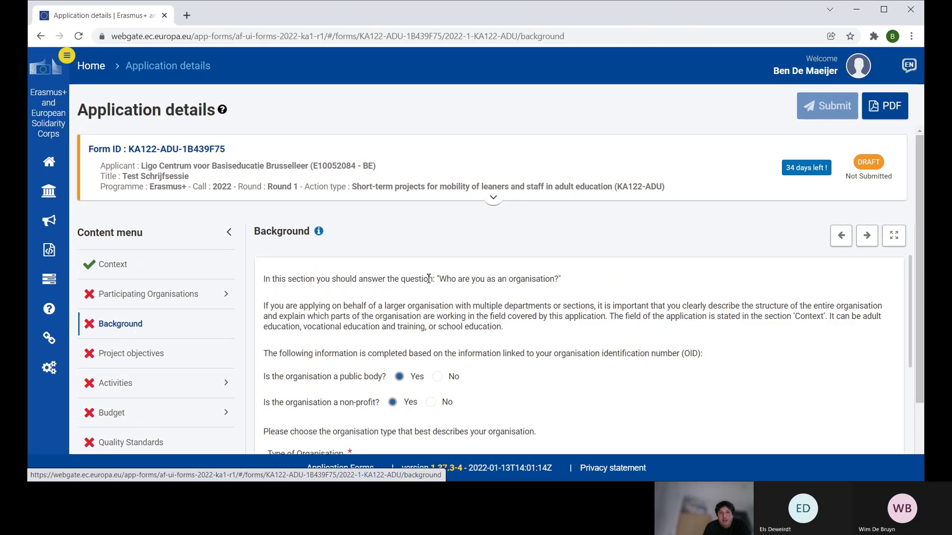
scroll(448, 285, "down", 1)
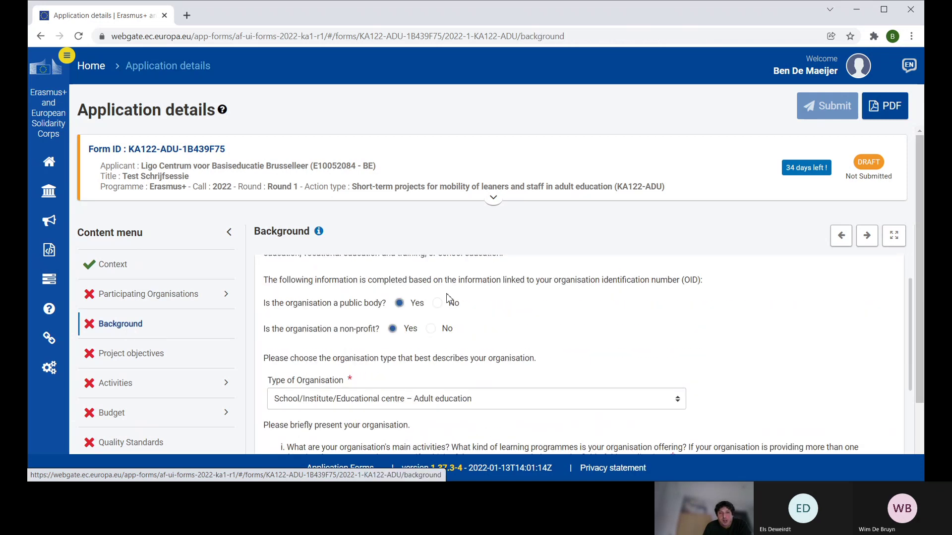
scroll(448, 297, "up", 1)
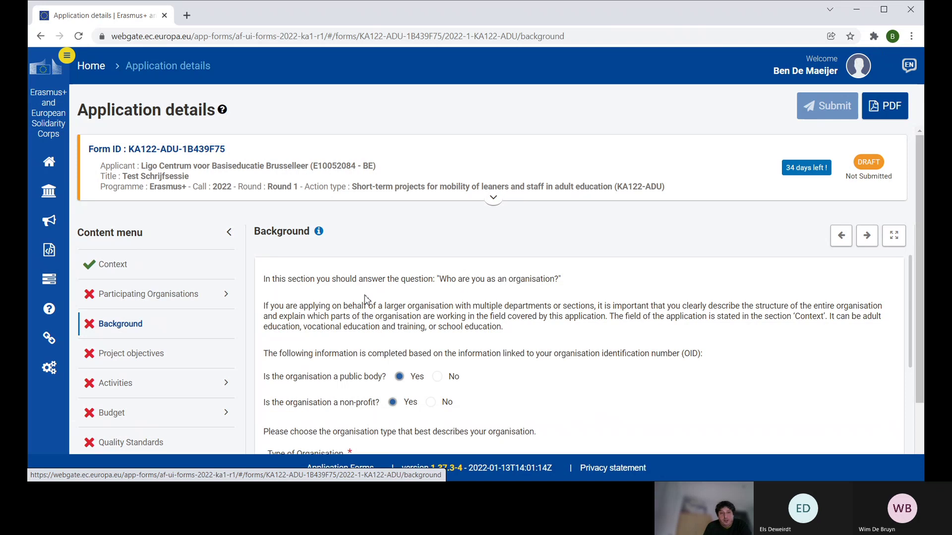
scroll(386, 312, "down", 1)
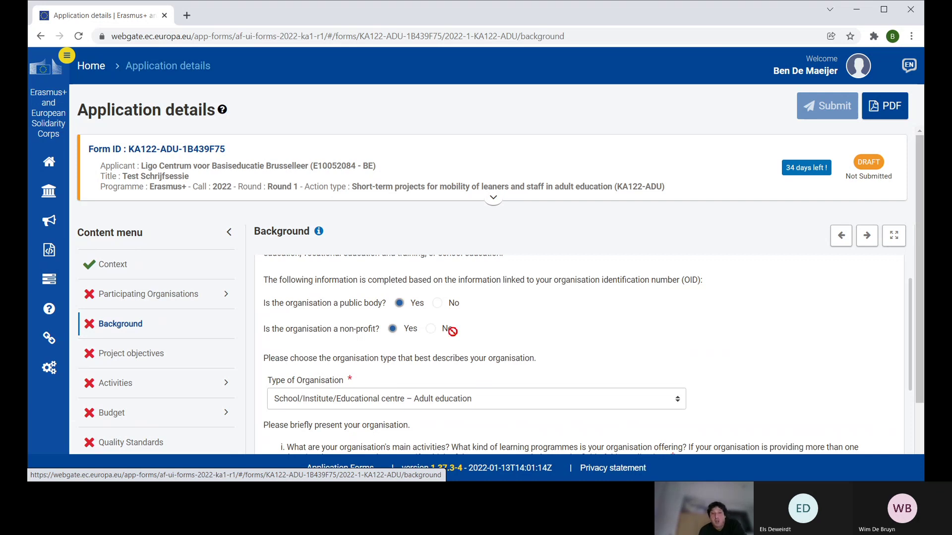
scroll(517, 328, "down", 2)
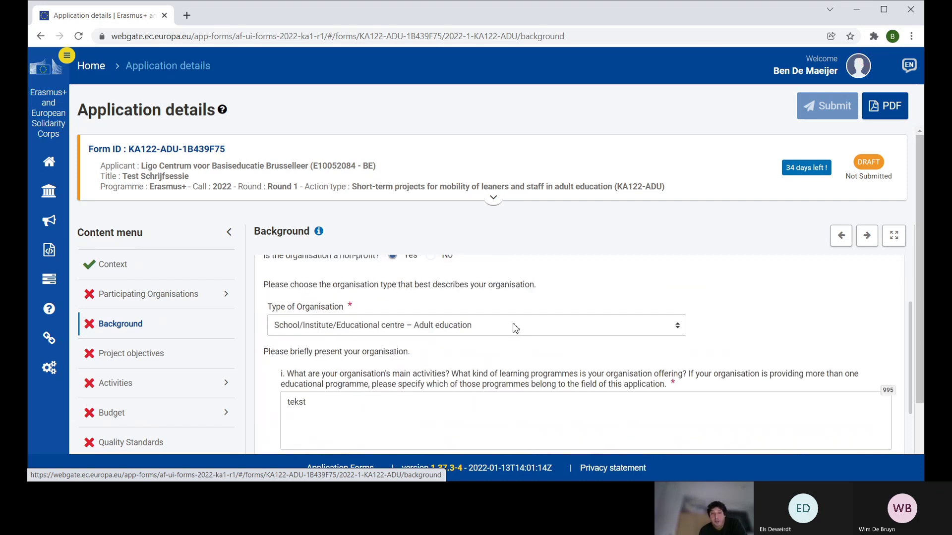
scroll(516, 327, "down", 2)
scroll(517, 328, "up", 2)
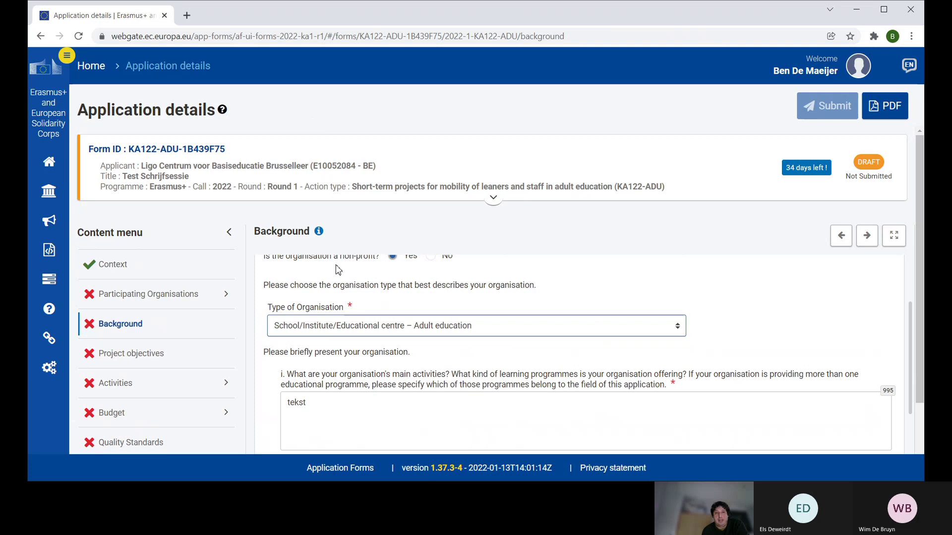
left_click(780, 290)
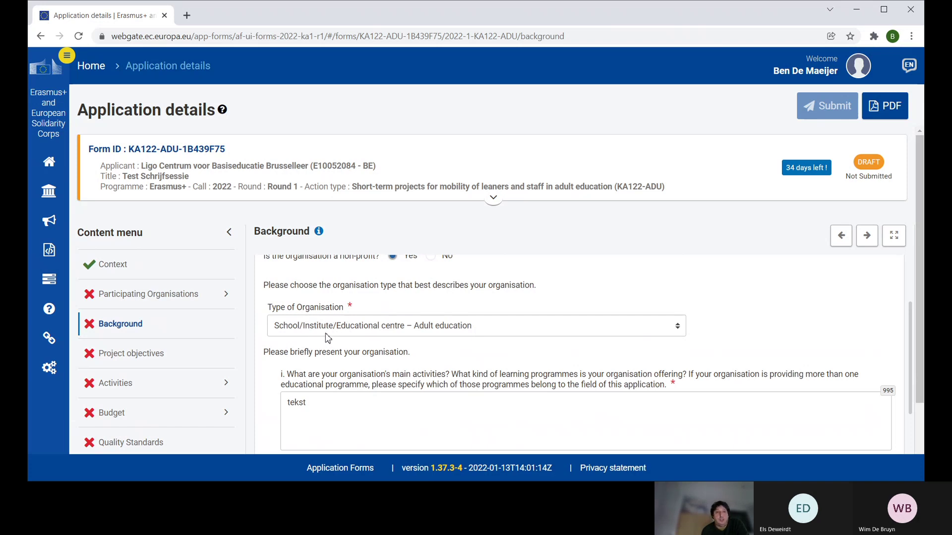
scroll(367, 344, "down", 1)
scroll(344, 332, "up", 1)
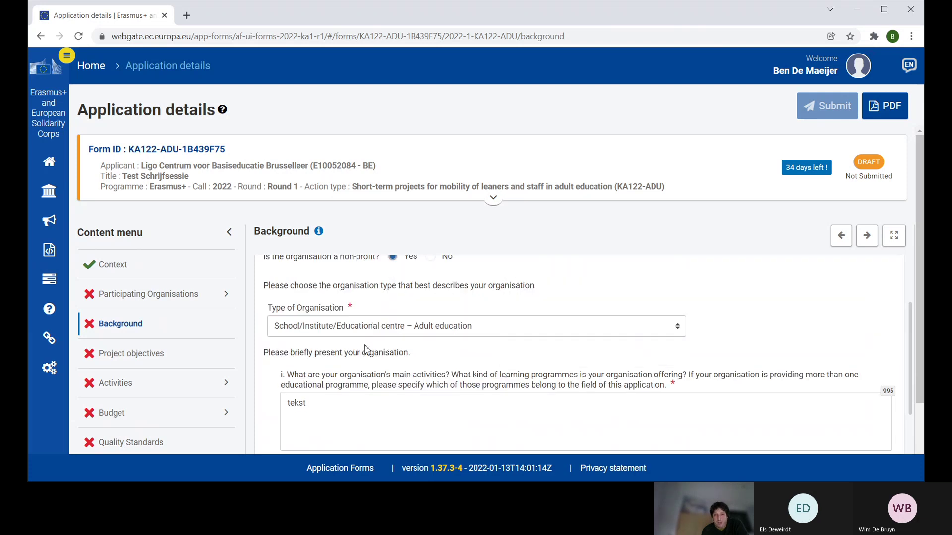
Enter 1 as the organisation's years of experience implementing the learning programmes in the Background section.
scroll(365, 348, "down", 1)
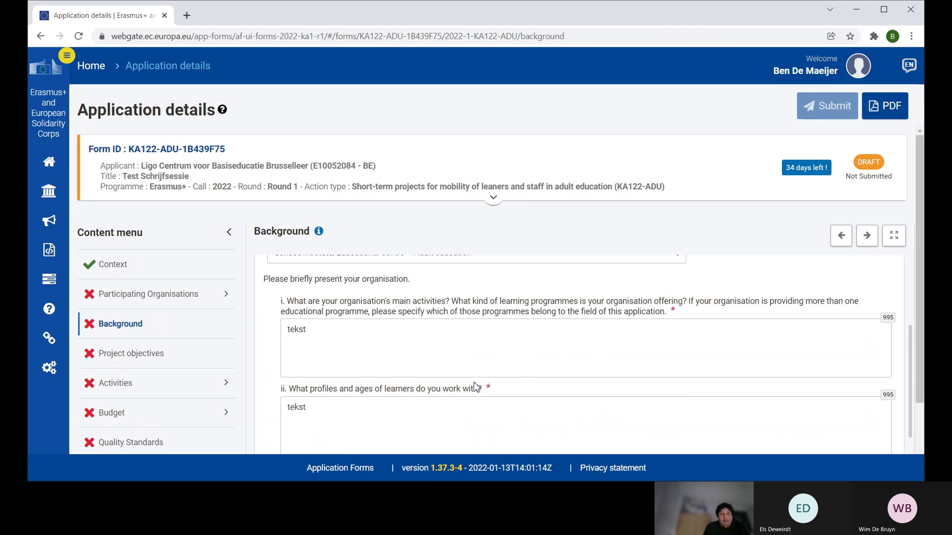
scroll(318, 388, "down", 2)
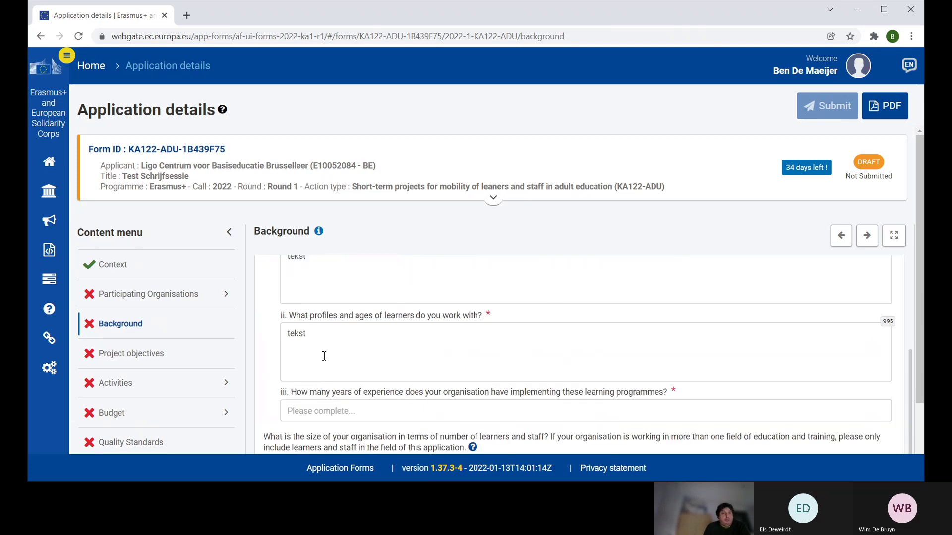
scroll(322, 355, "down", 1)
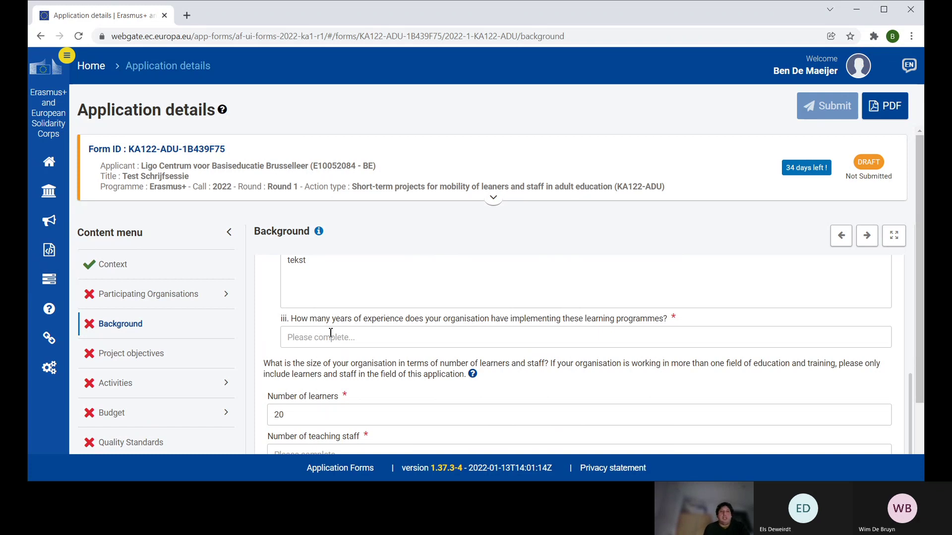
left_click(291, 339)
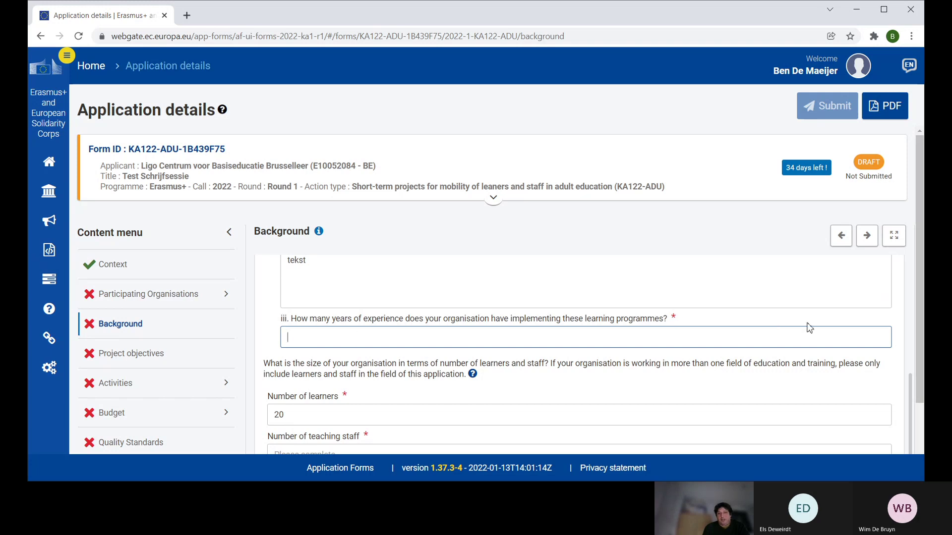
type("0")
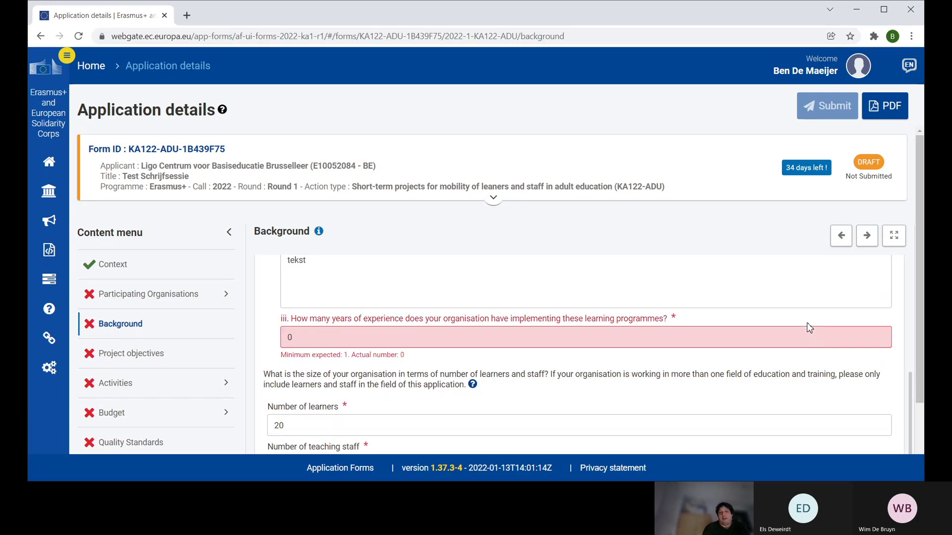
key("BackSpace")
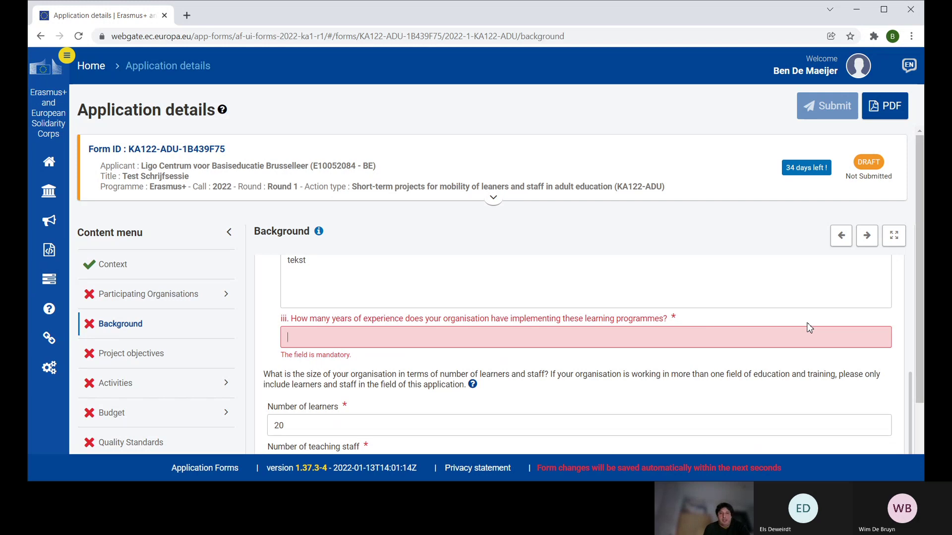
type("1")
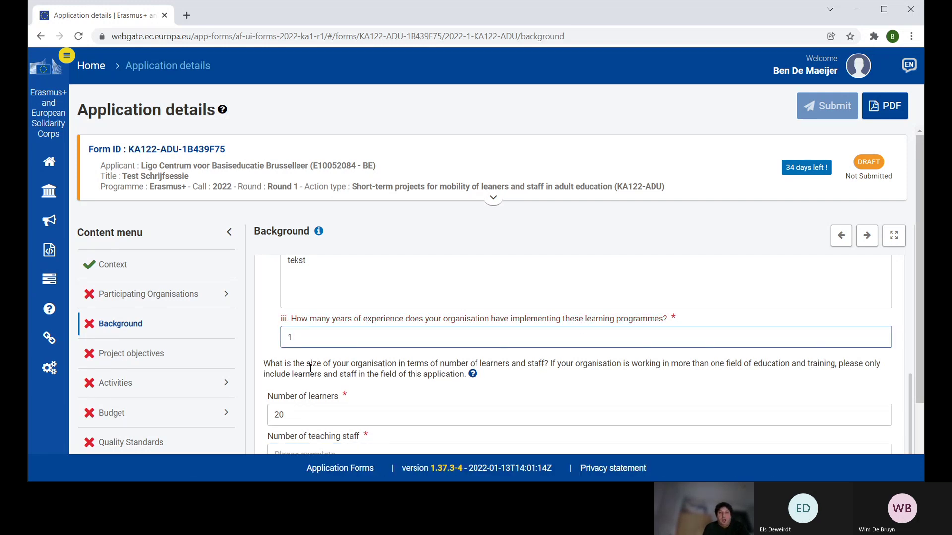
Review the Background questions down to the organisation size fields for learners, teaching staff and non-teaching staff.
scroll(322, 366, "down", 2)
scroll(308, 317, "up", 8)
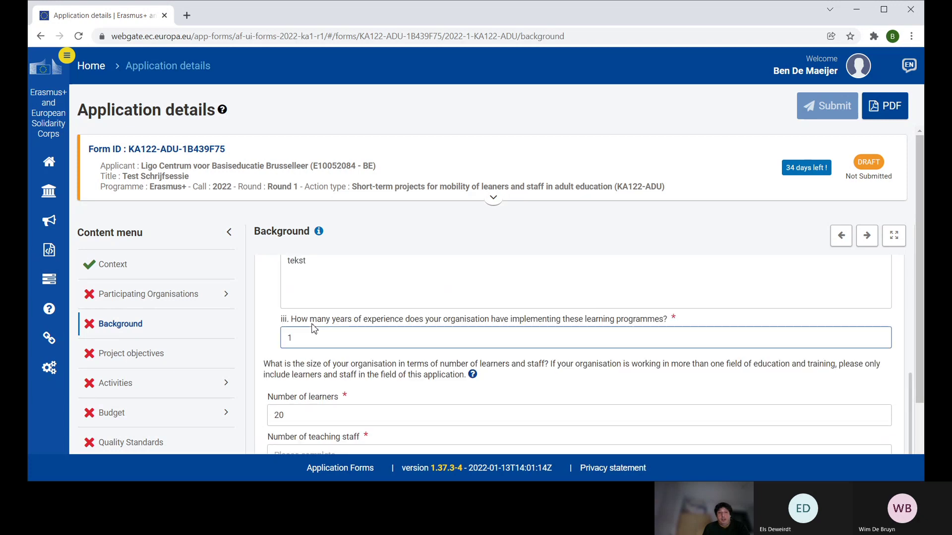
scroll(317, 320, "down", 4)
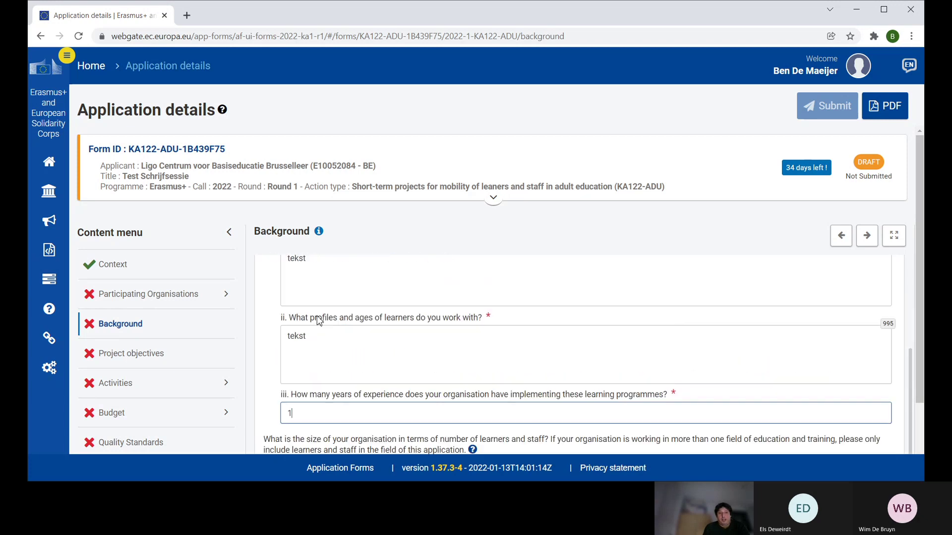
scroll(317, 321, "down", 2)
scroll(317, 320, "down", 2)
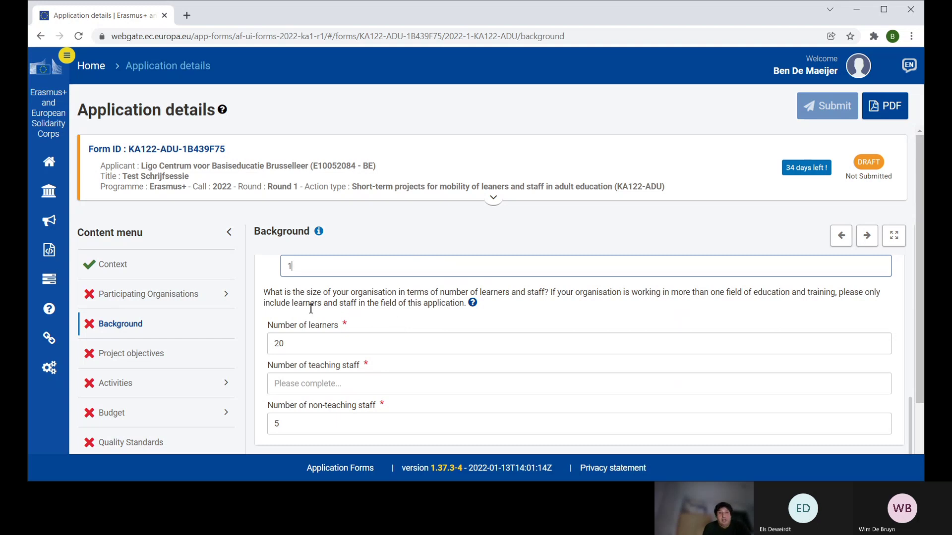
Enter 10 as the number of teaching staff in the organisation size fields of the Background section.
scroll(290, 334, "down", 2)
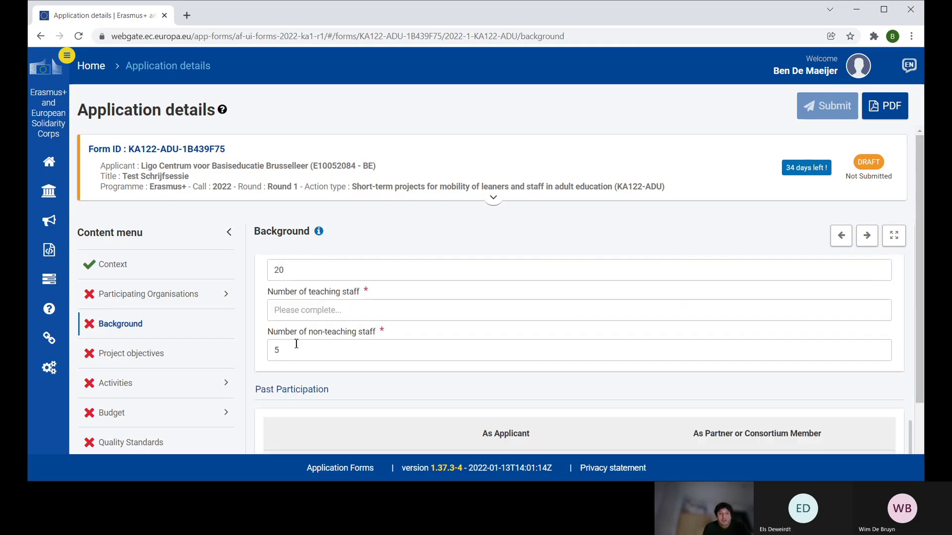
left_click(281, 312)
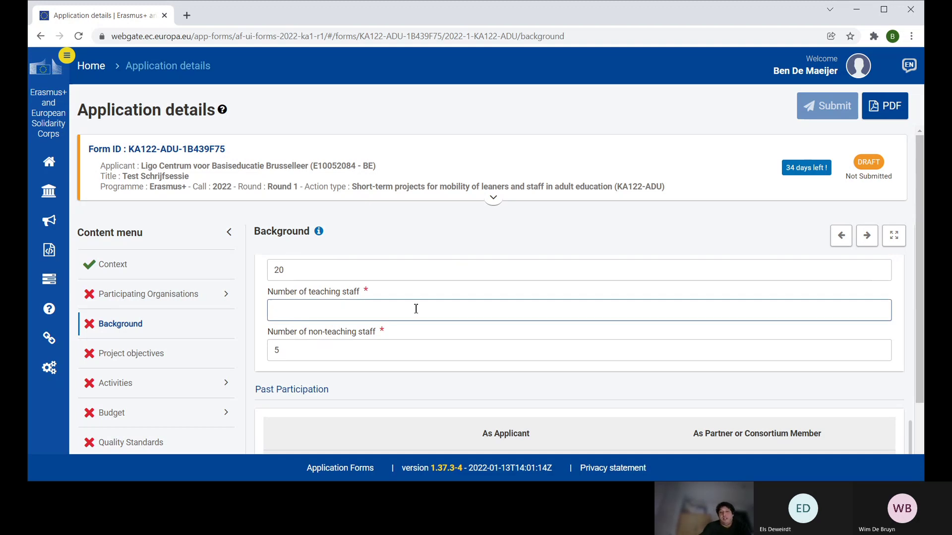
type("10")
left_click(420, 353)
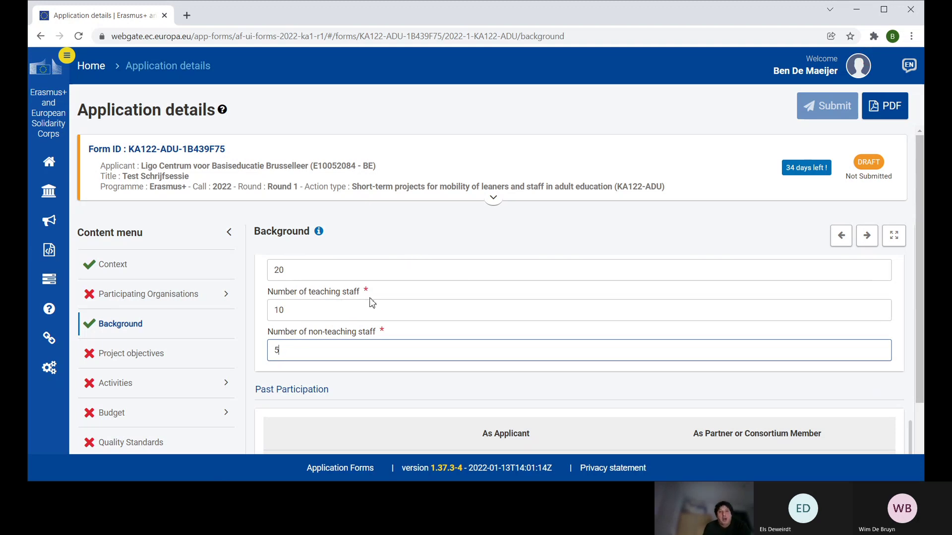
Review the Past Participation table and the newcomer, less experienced and first time applicant answers below the organisation size fields.
scroll(372, 302, "down", 4)
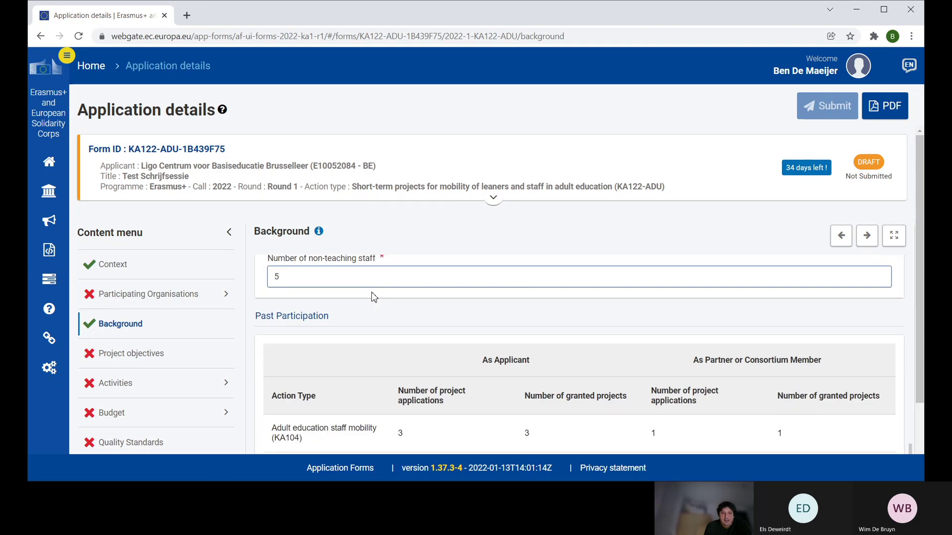
scroll(374, 287, "up", 2)
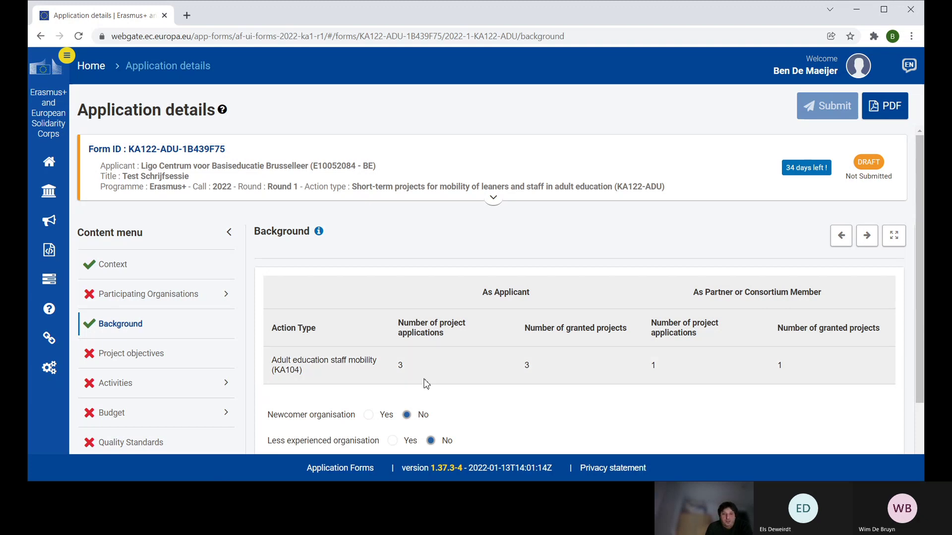
scroll(406, 384, "down", 2)
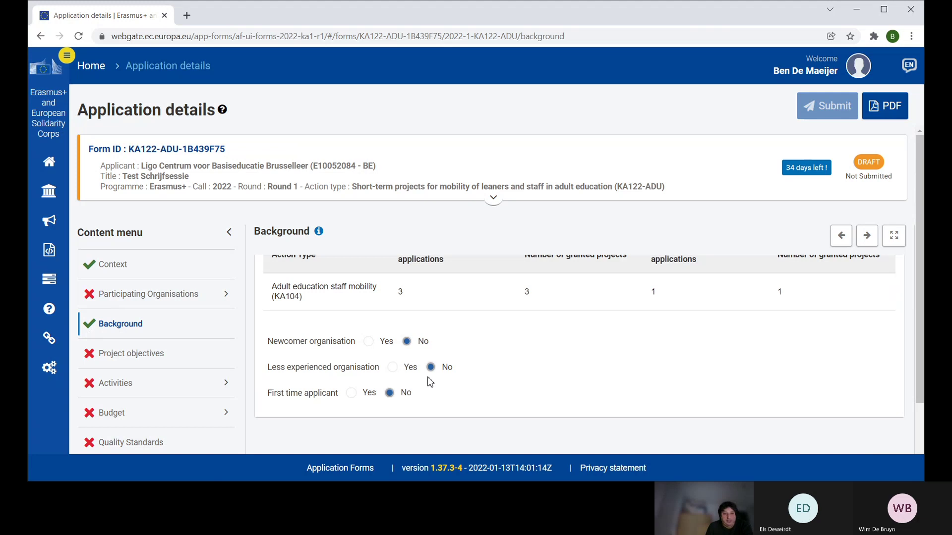
scroll(485, 411, "up", 3)
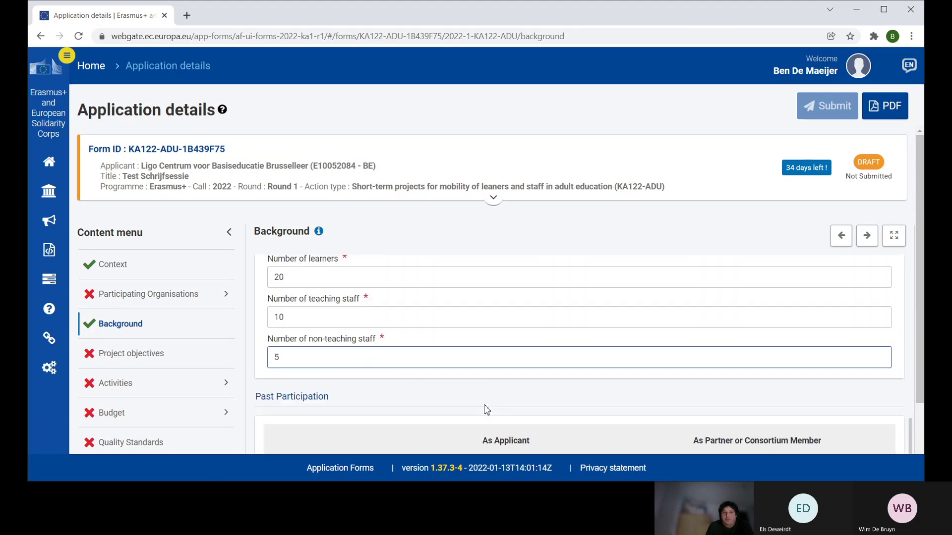
scroll(485, 409, "down", 2)
scroll(485, 411, "up", 5)
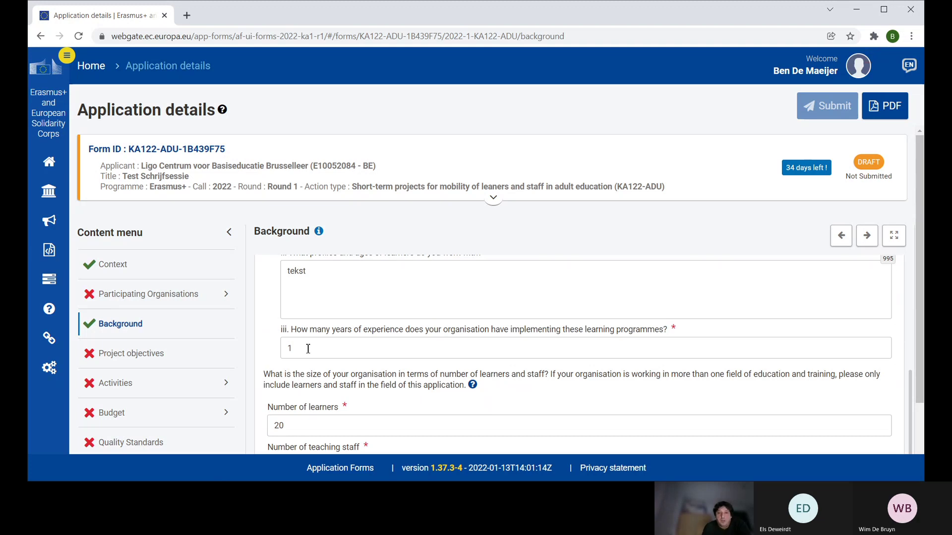
scroll(306, 345, "down", 2)
scroll(308, 347, "down", 4)
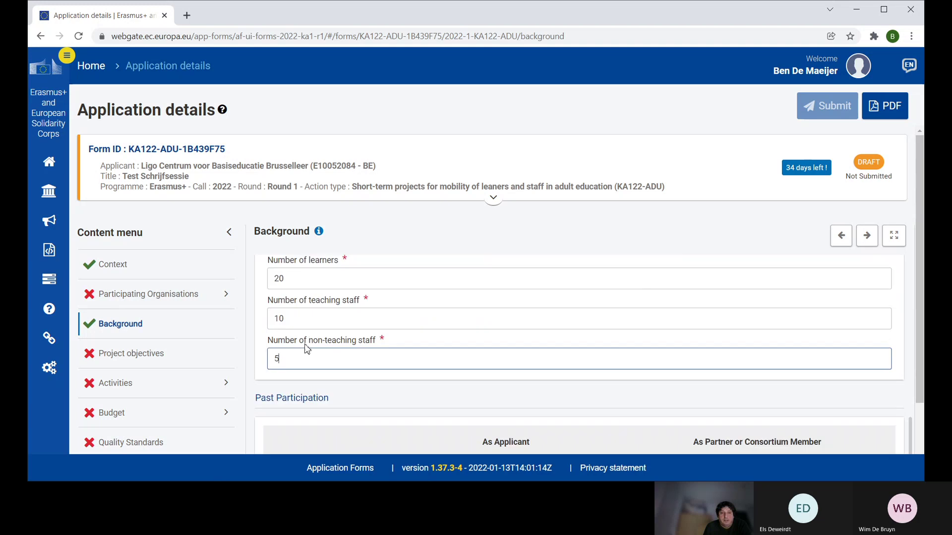
scroll(304, 353, "down", 2)
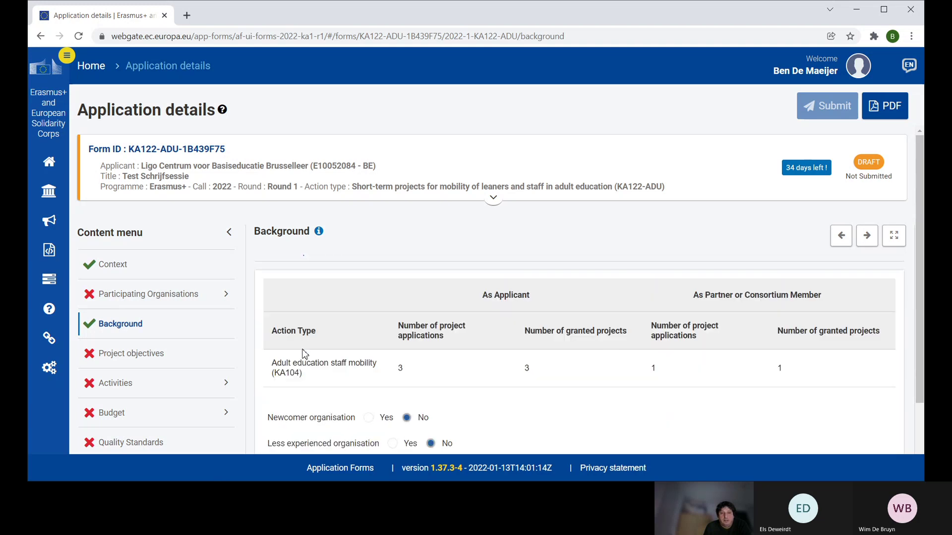
scroll(304, 353, "up", 10)
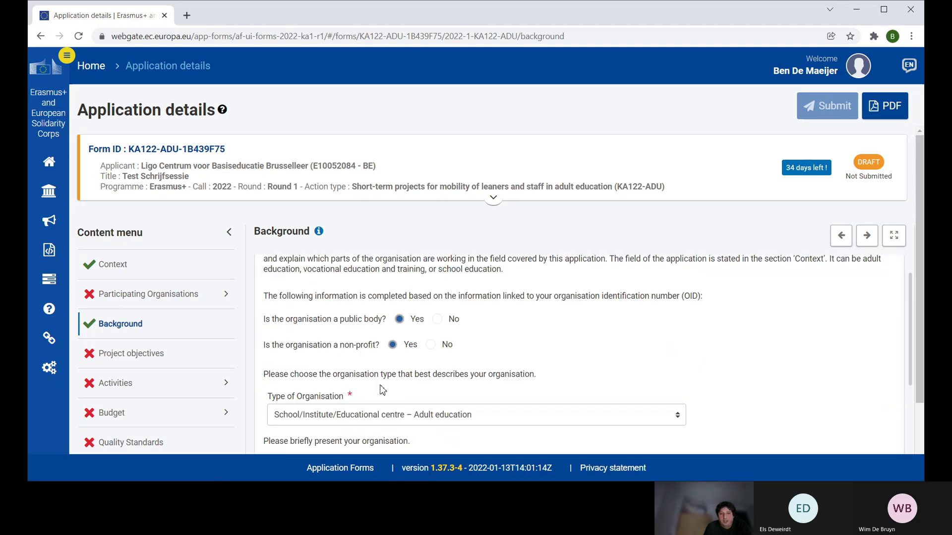
Recheck the years of experience answer and the numbers of learners, teaching staff and non-teaching staff.
scroll(382, 390, "down", 6)
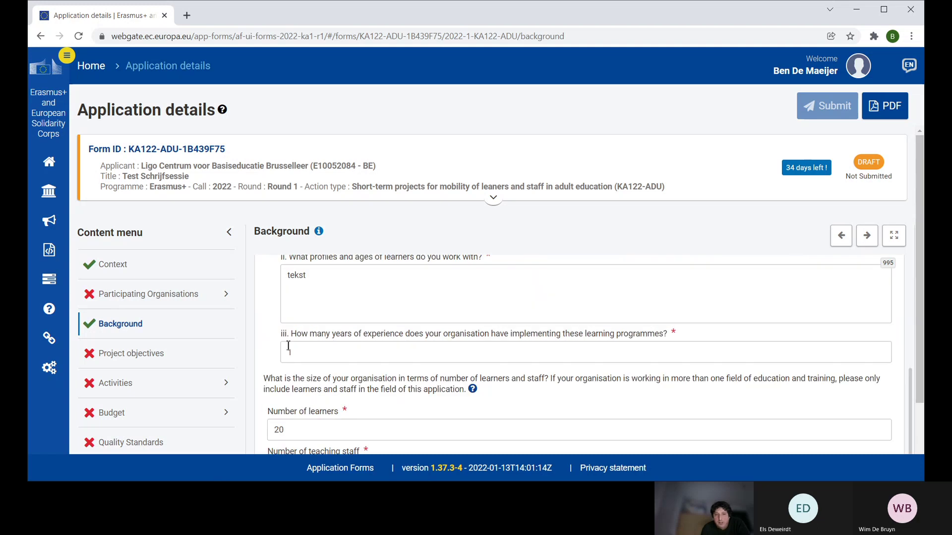
left_click(290, 346)
type("1")
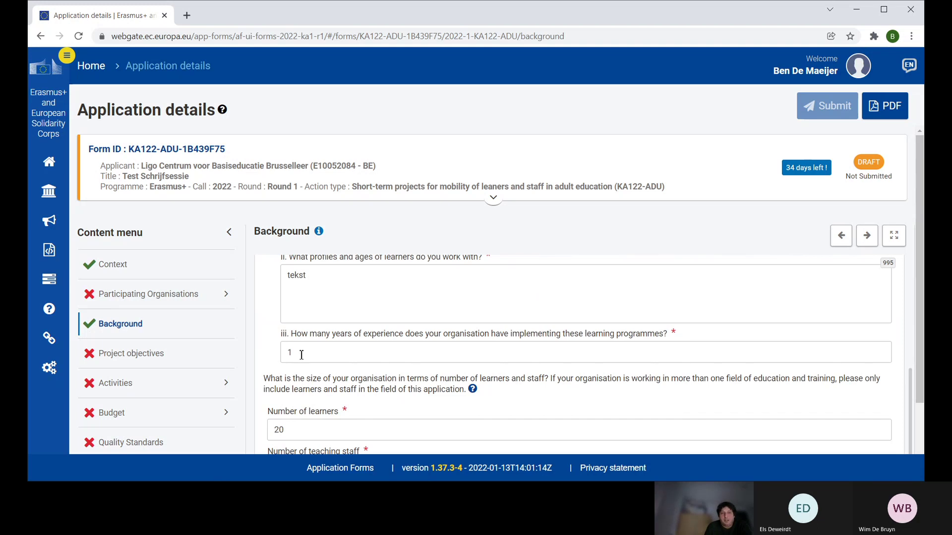
key("Tab")
key("Tab")
key("Tab")
type("5")
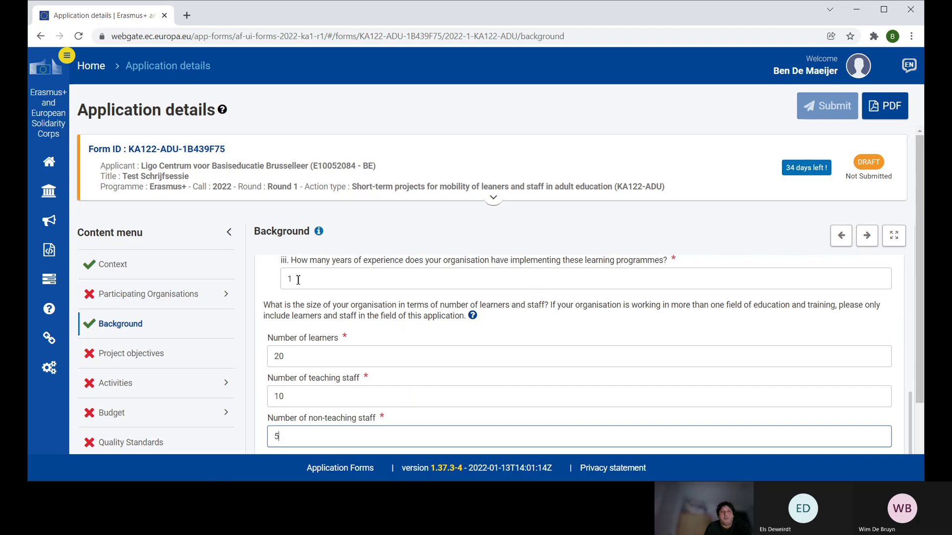
Go through the Past Participation data again and compare it with the organisation's presentation answers on activities, learner profiles and experience.
scroll(298, 280, "down", 2)
scroll(298, 280, "down", 5)
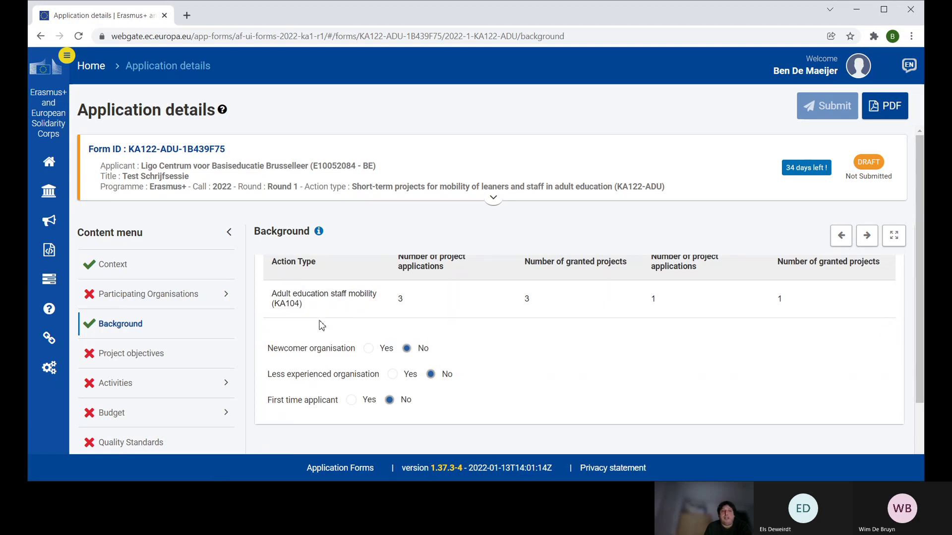
scroll(322, 324, "down", 1)
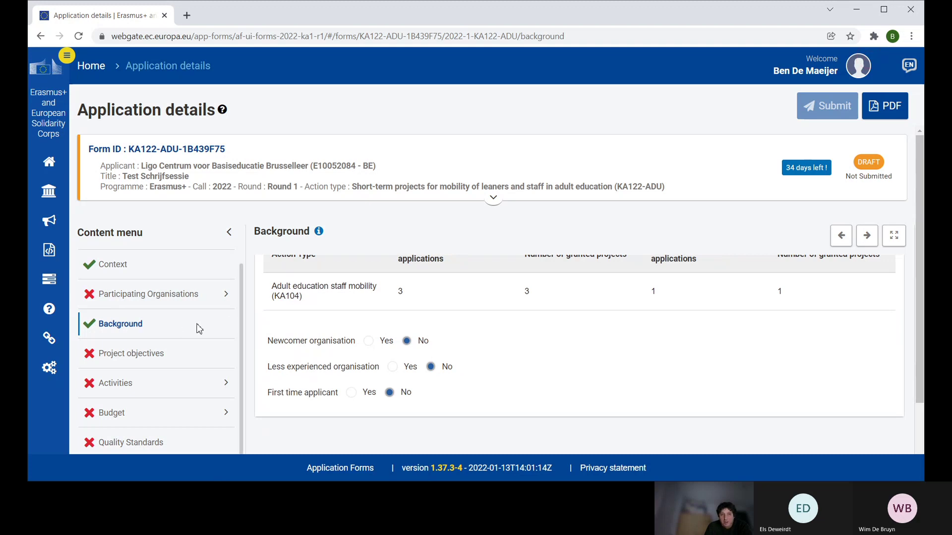
scroll(363, 340, "up", 2)
scroll(347, 339, "down", 5)
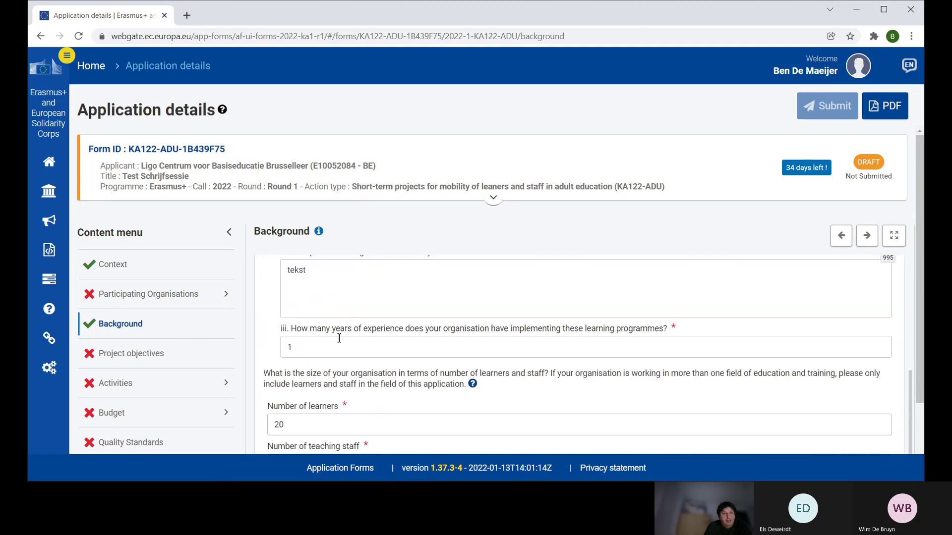
scroll(342, 336, "down", 2)
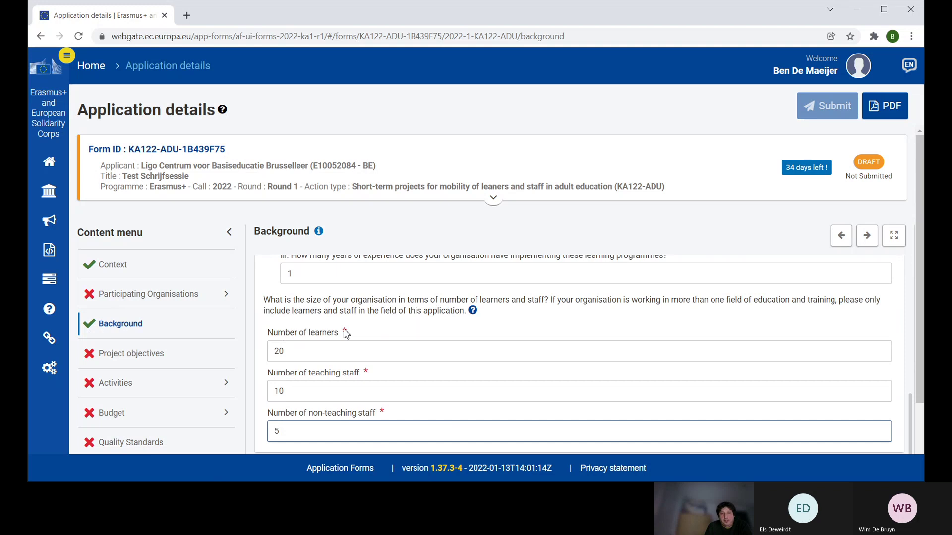
scroll(342, 334, "down", 3)
scroll(340, 332, "down", 2)
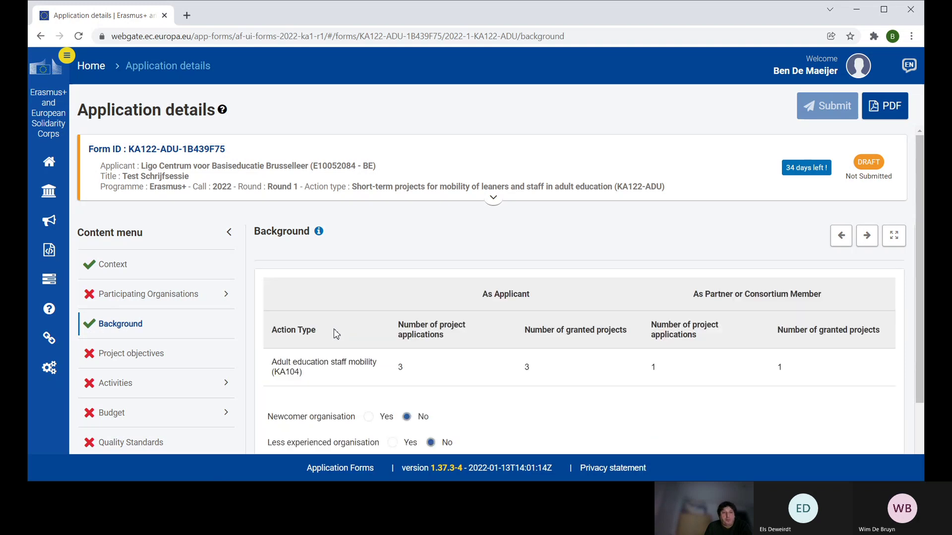
scroll(334, 329, "up", 8)
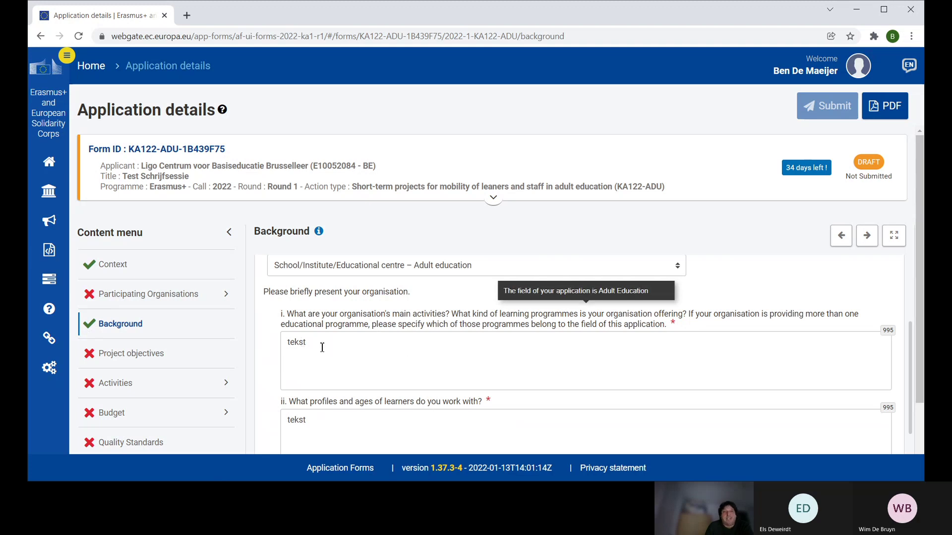
scroll(335, 349, "down", 2)
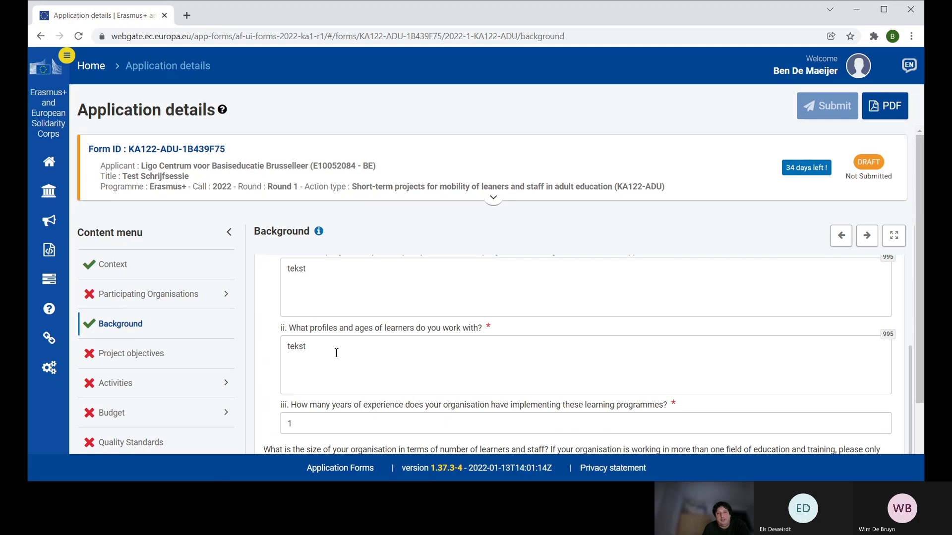
scroll(336, 352, "up", 2)
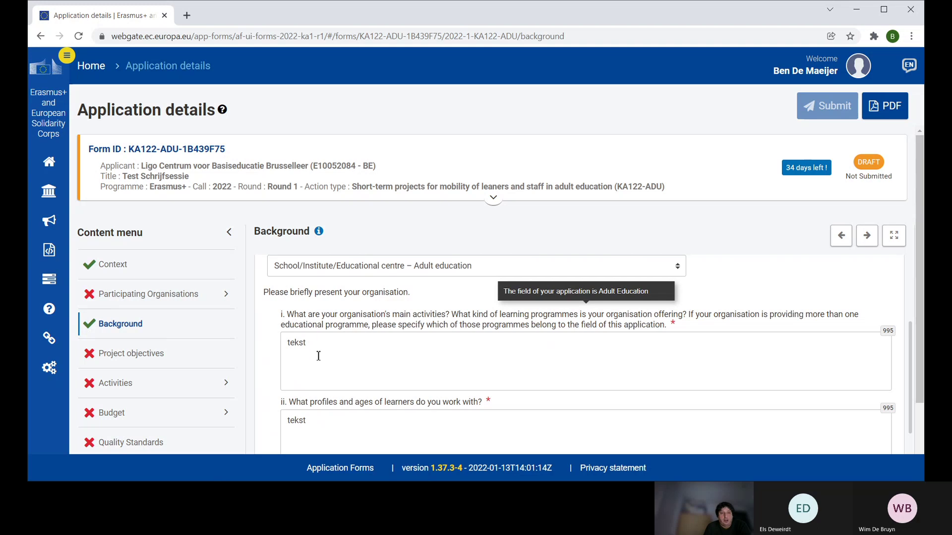
scroll(318, 356, "down", 6)
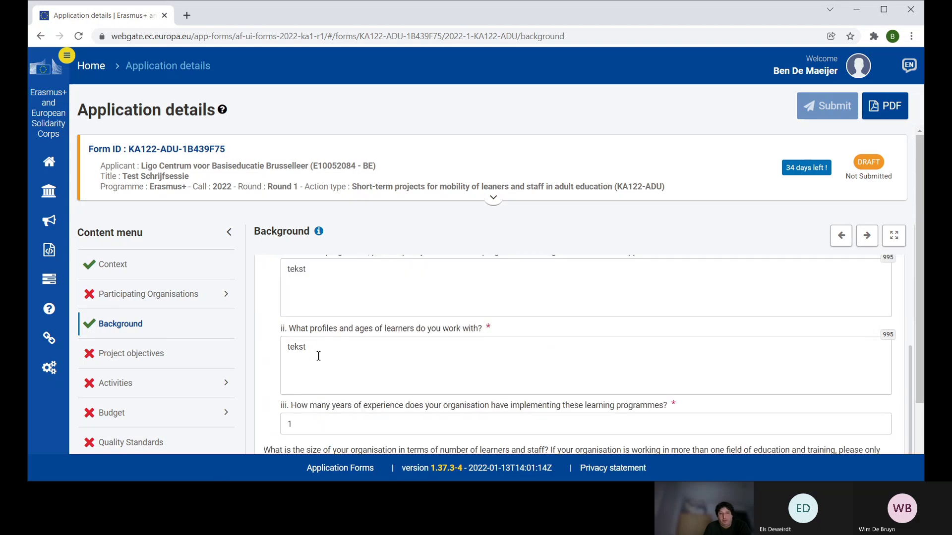
scroll(319, 351, "down", 2)
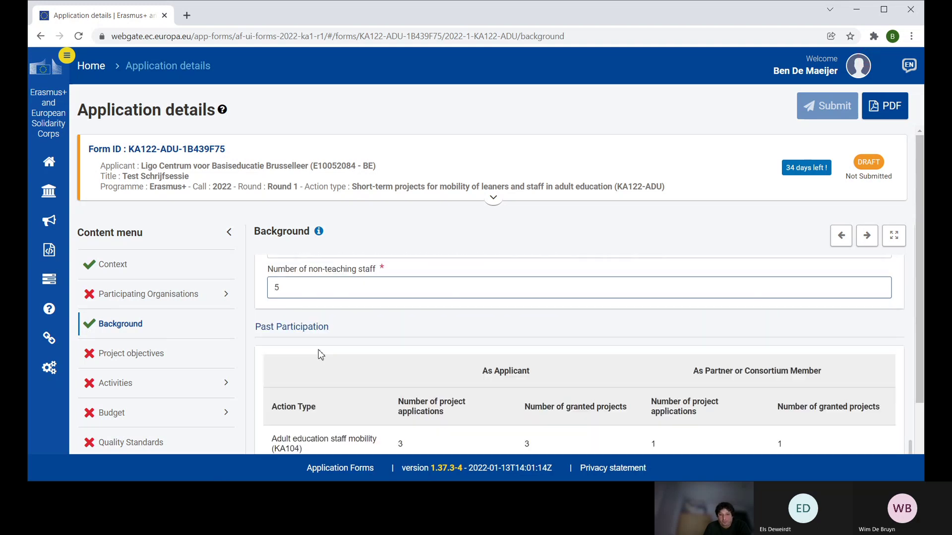
Open the Project objectives section and review the needs and challenges question and the title, explanation and measuring success fields of Objectives 1 and 2.
left_click(140, 355)
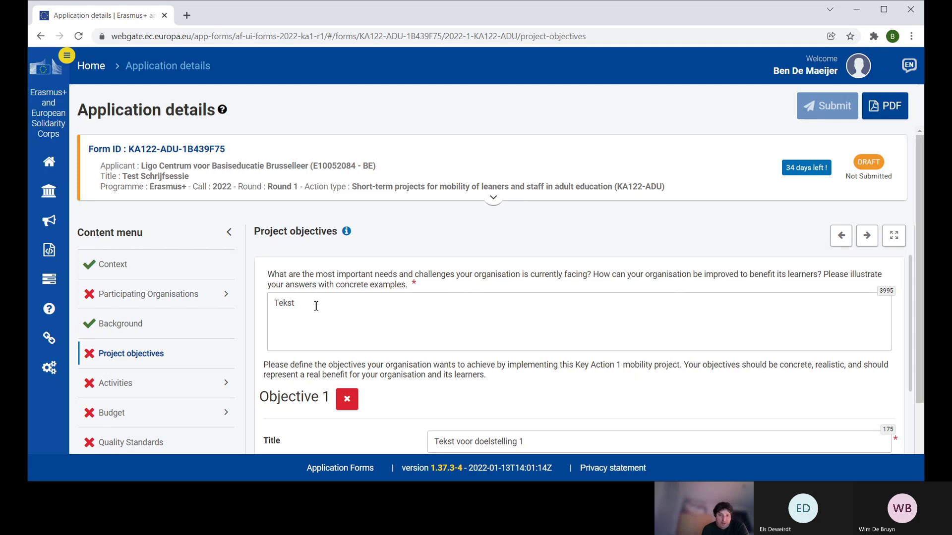
scroll(362, 298, "down", 1)
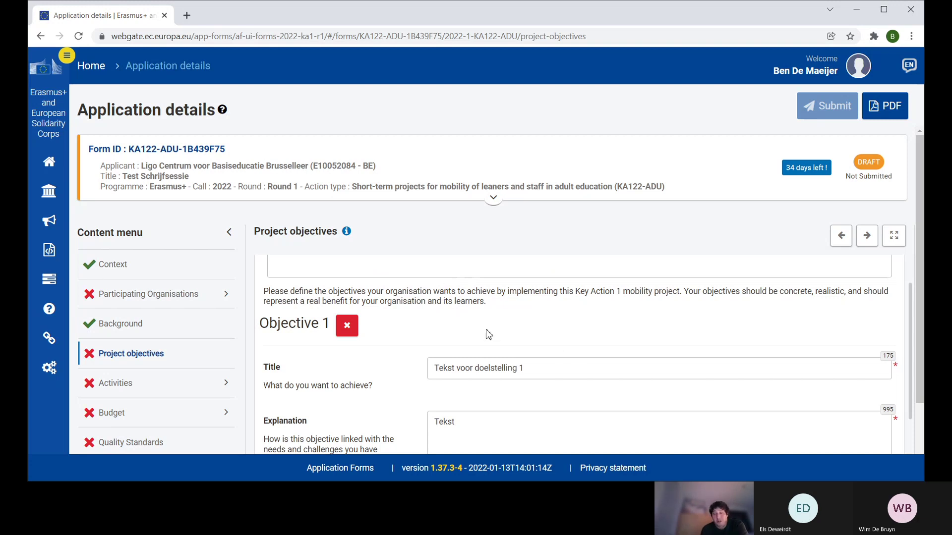
scroll(533, 333, "down", 1)
scroll(538, 334, "up", 1)
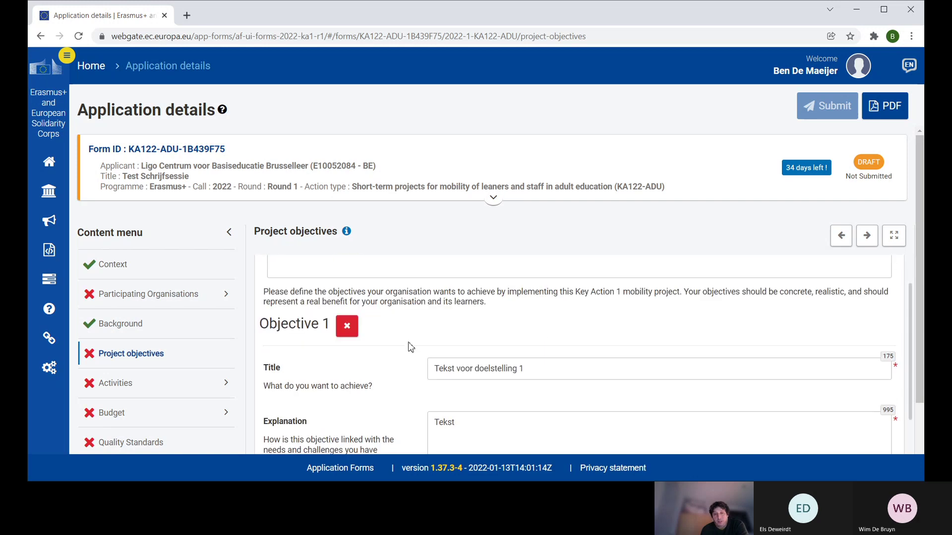
scroll(431, 342, "down", 1)
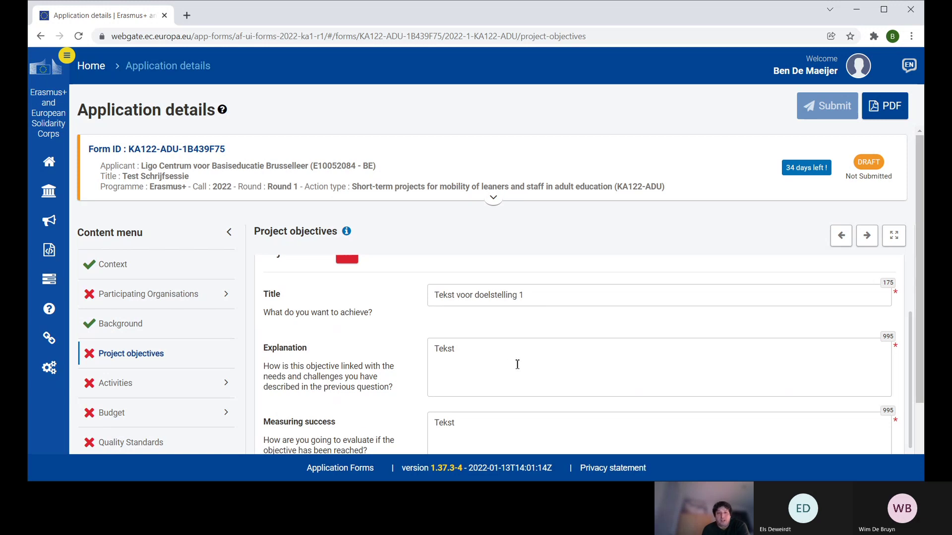
scroll(516, 364, "down", 1)
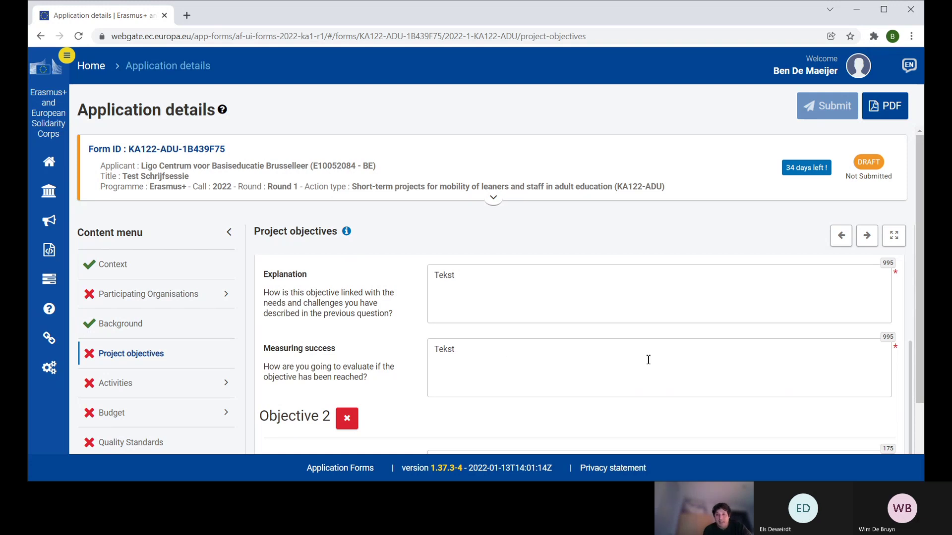
scroll(461, 333, "up", 3)
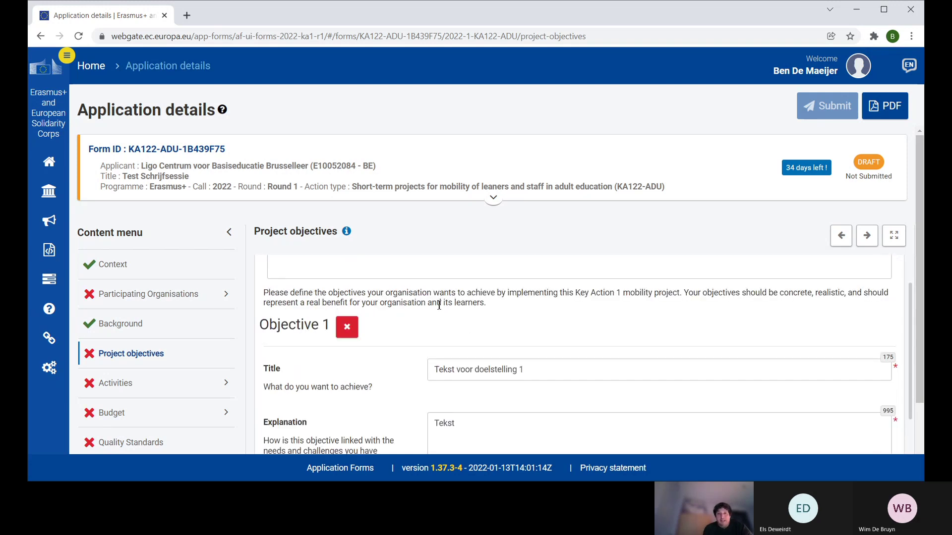
scroll(446, 317, "down", 10)
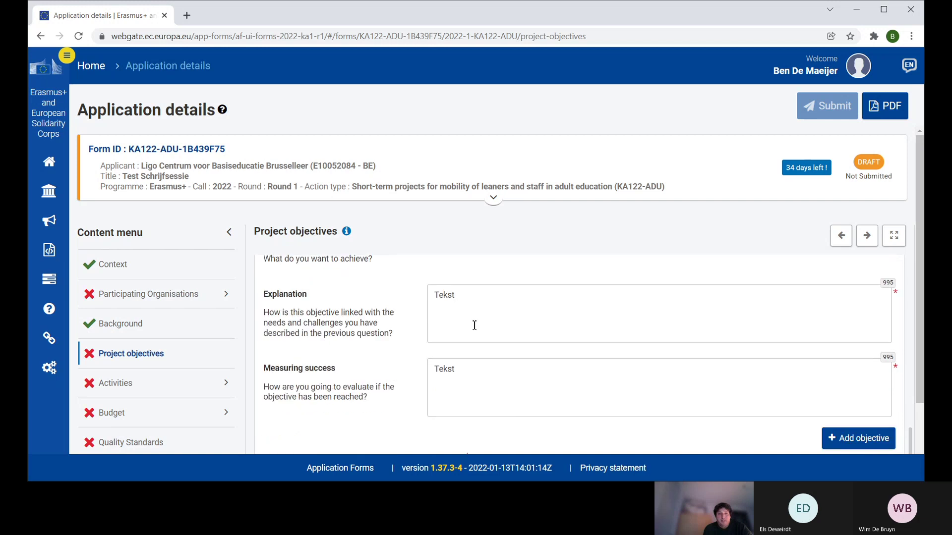
scroll(474, 323, "up", 2)
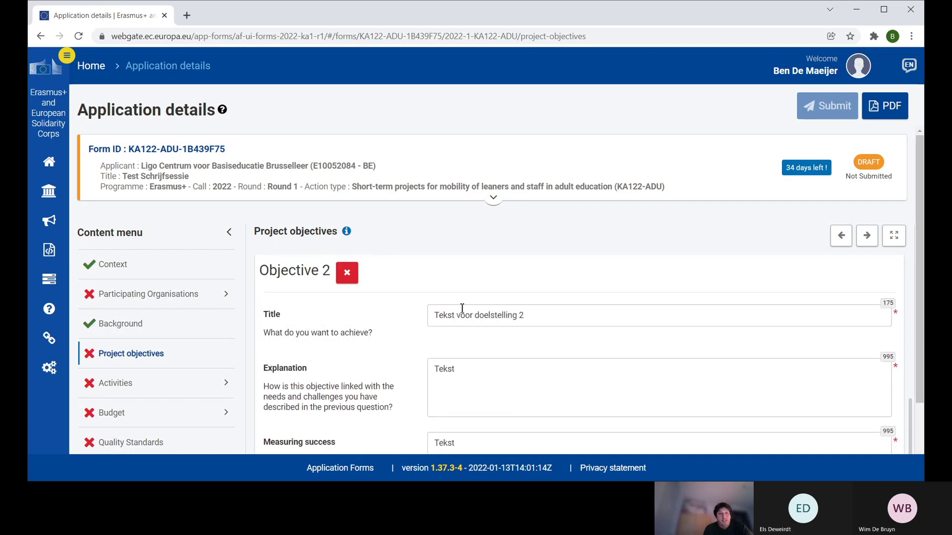
Add another blank objective after Objective 2 in the Project objectives section.
scroll(462, 308, "down", 3)
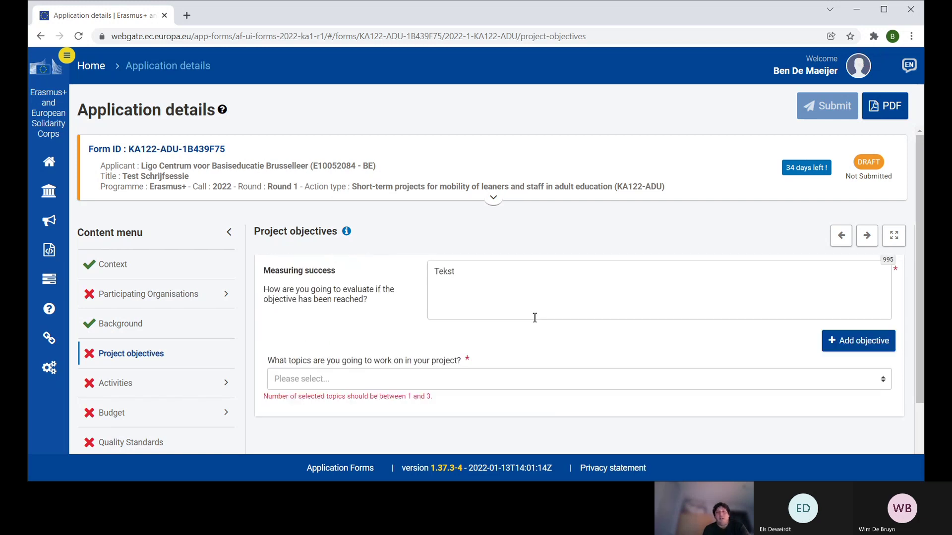
left_click(859, 346)
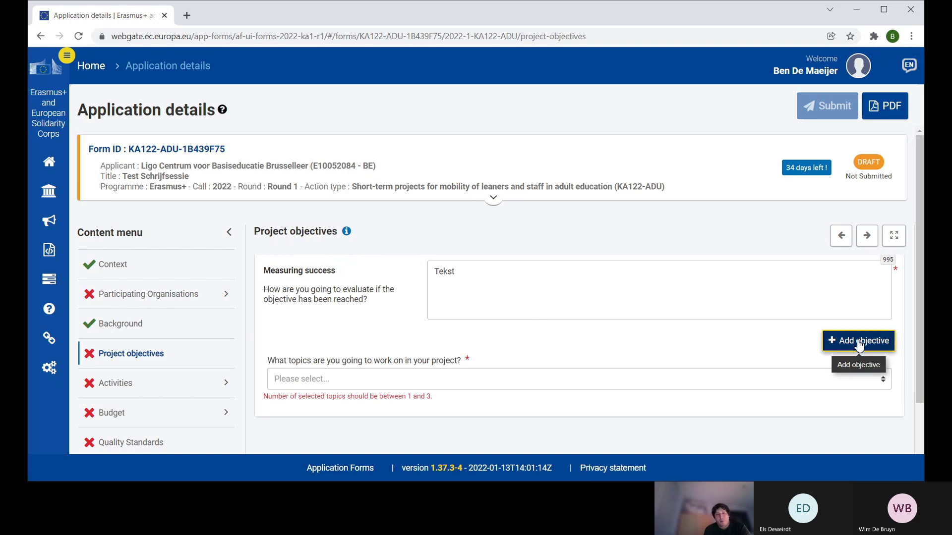
scroll(804, 324, "down", 3)
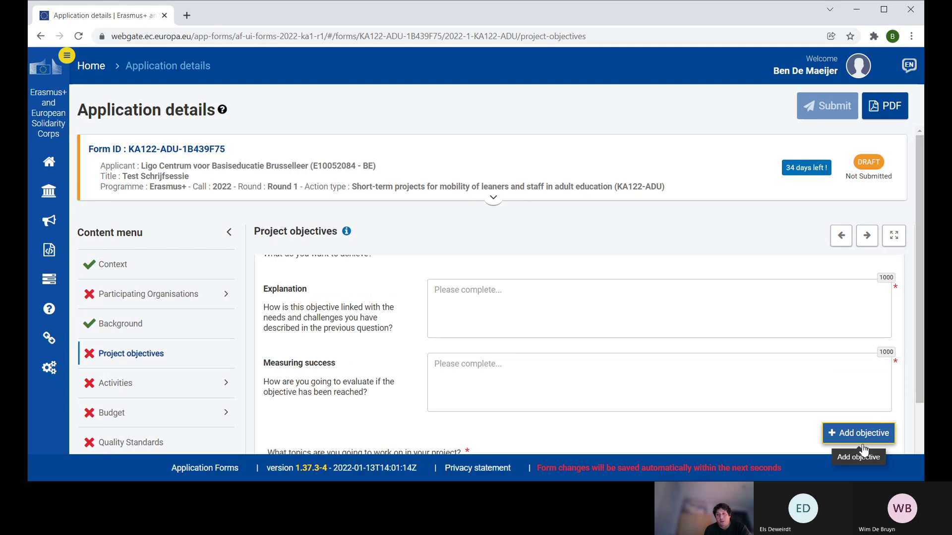
Review the filled-in fields of Objective 2 and the blank explanation and measuring success fields of the added objective.
scroll(788, 389, "down", 2)
scroll(803, 355, "up", 6)
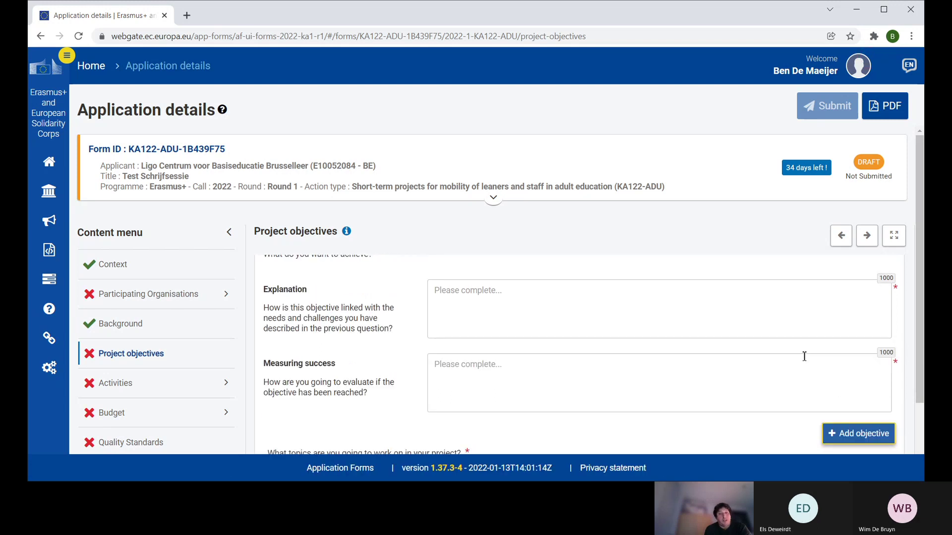
scroll(754, 332, "up", 3)
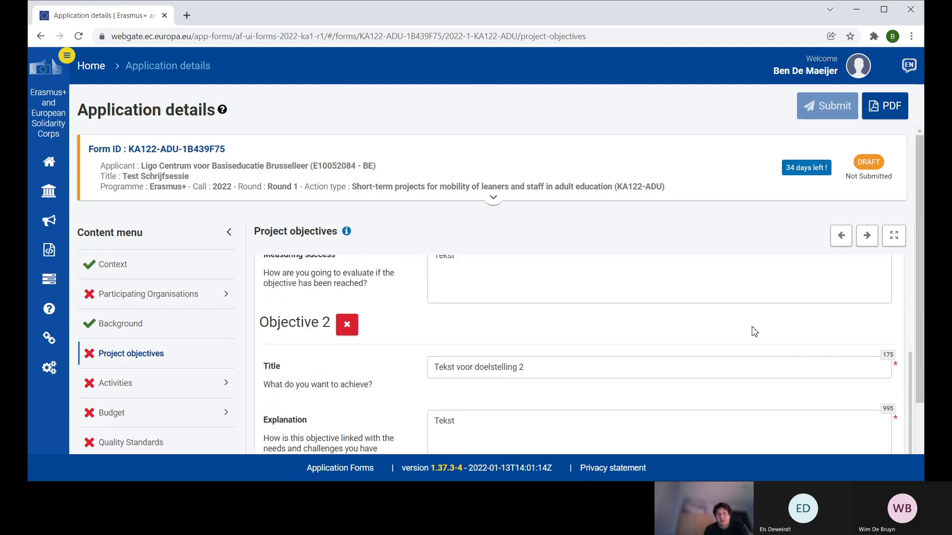
scroll(755, 328, "down", 2)
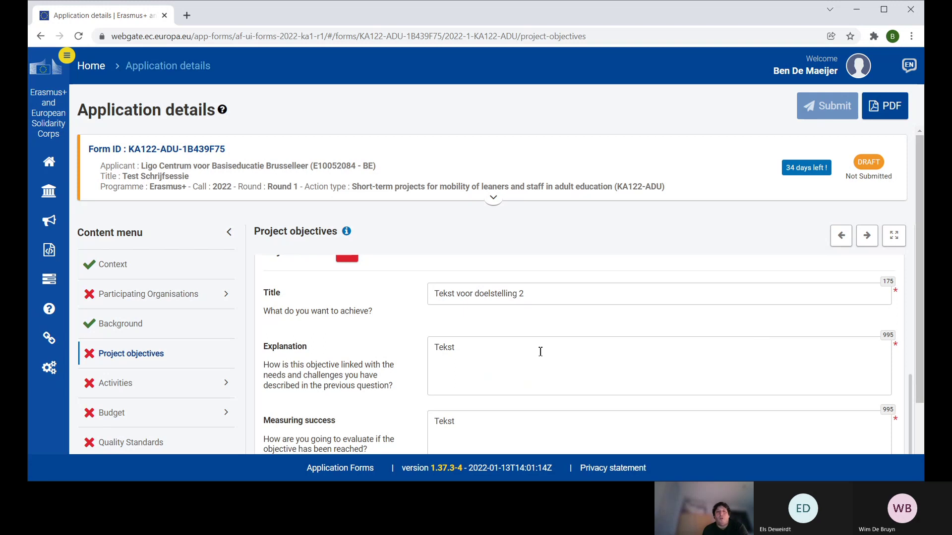
scroll(534, 335, "down", 2)
scroll(585, 337, "down", 6)
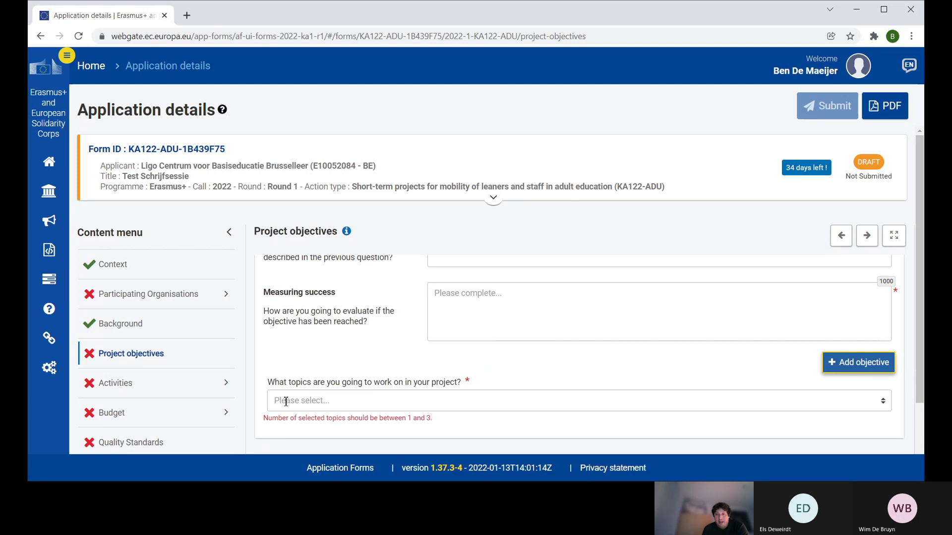
Browse the full list of available project topics, from Active ageing to Teaching and learning of foreign languages, without choosing one.
scroll(724, 389, "down", 1)
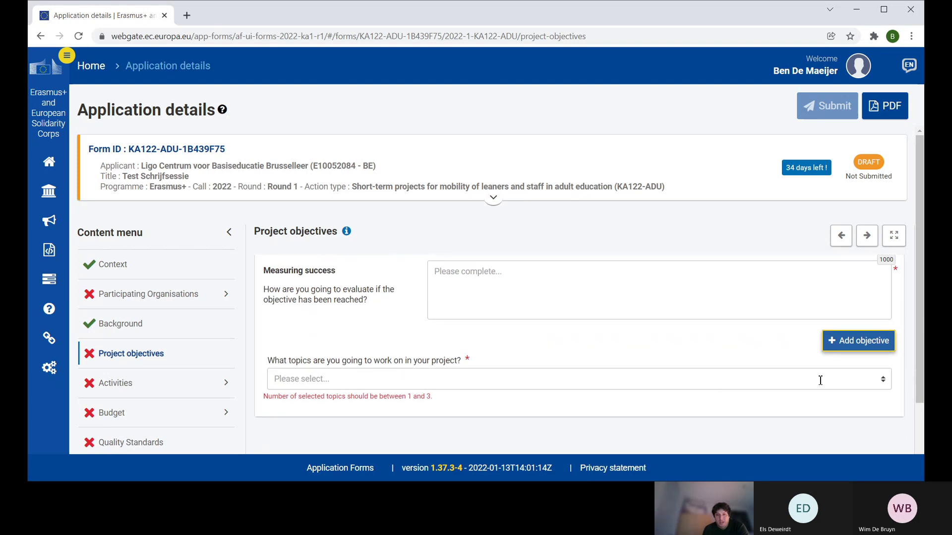
left_click(884, 378)
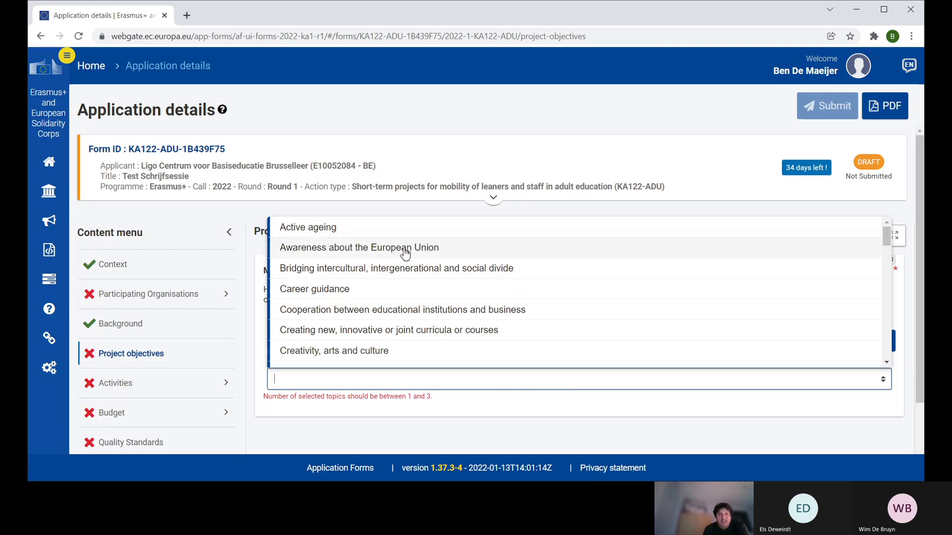
scroll(405, 250, "down", 3)
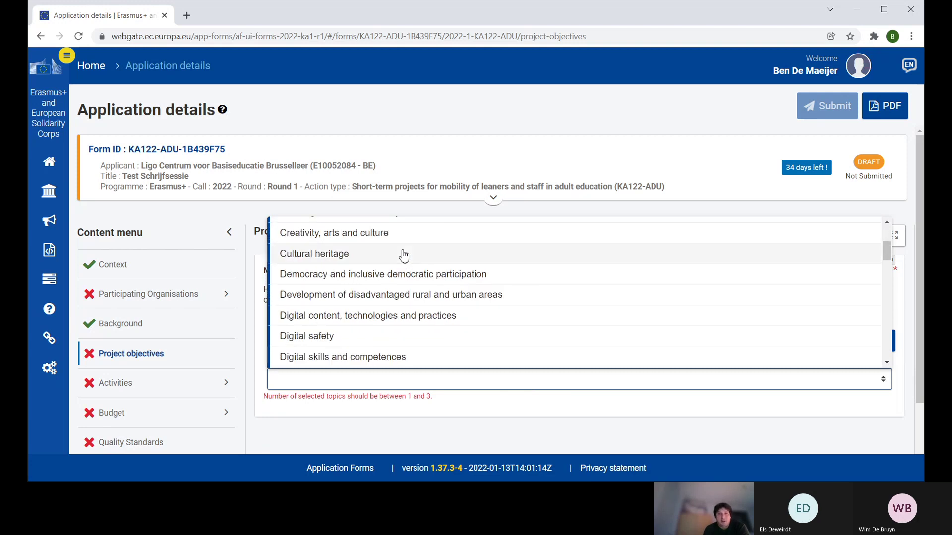
scroll(402, 255, "down", 1)
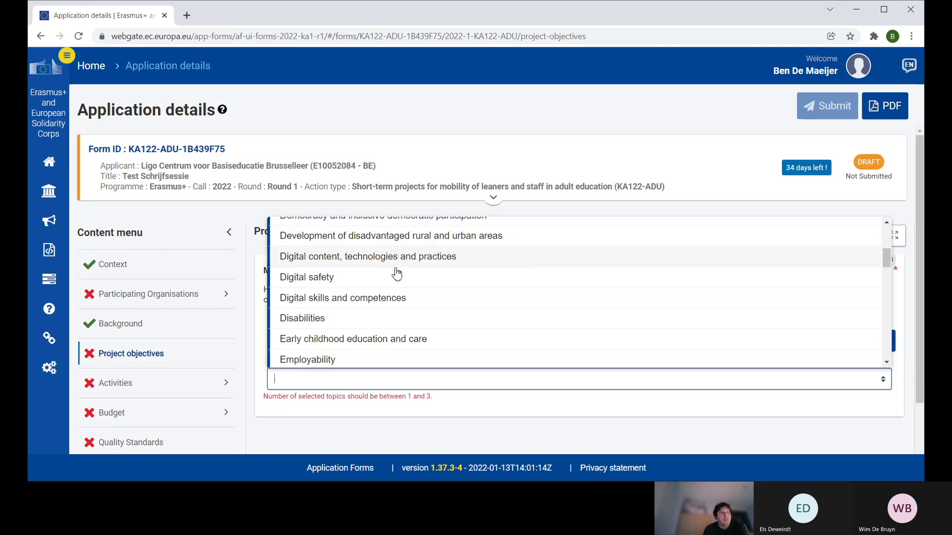
scroll(385, 272, "down", 2)
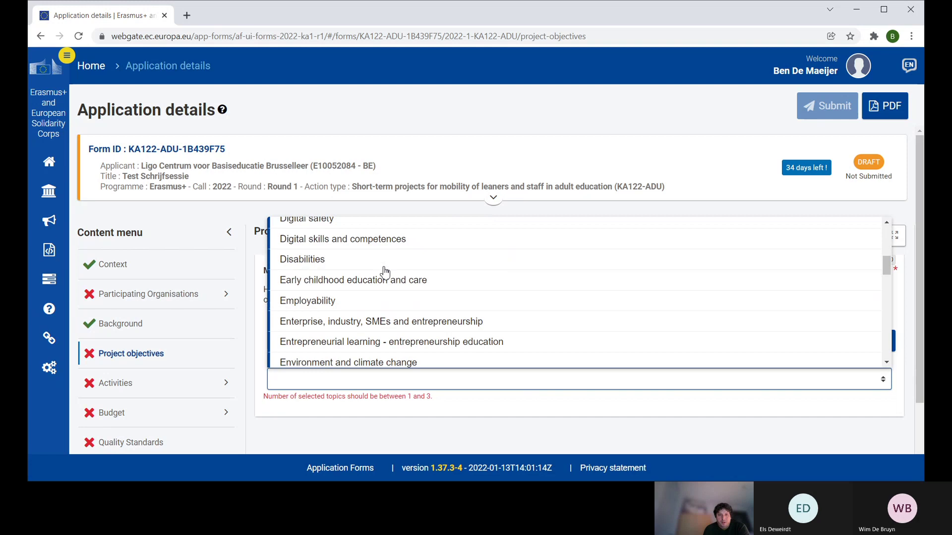
scroll(366, 267, "down", 1)
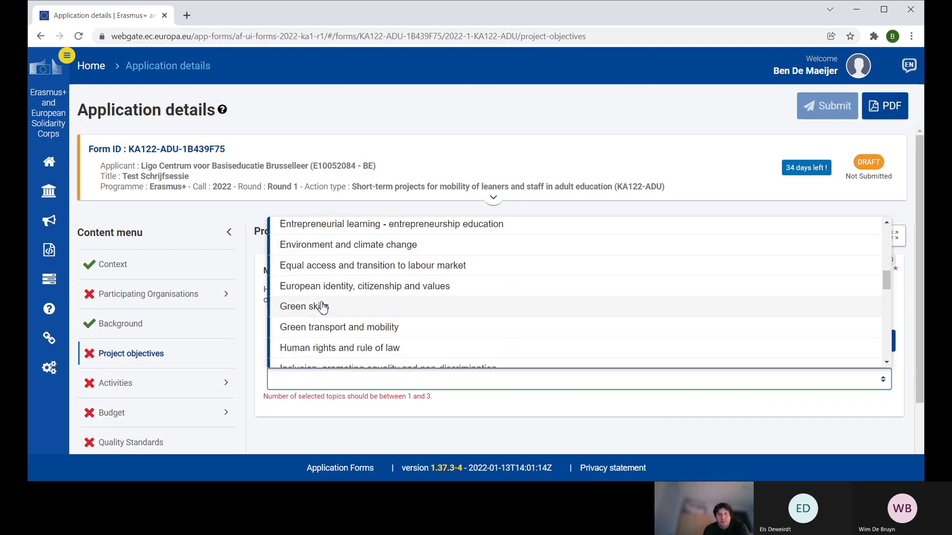
scroll(444, 290, "down", 2)
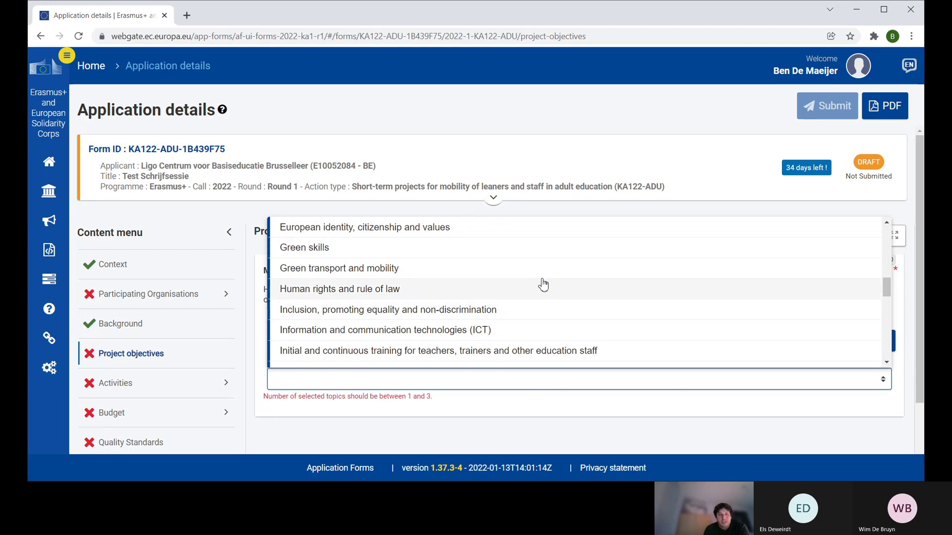
scroll(542, 283, "down", 3)
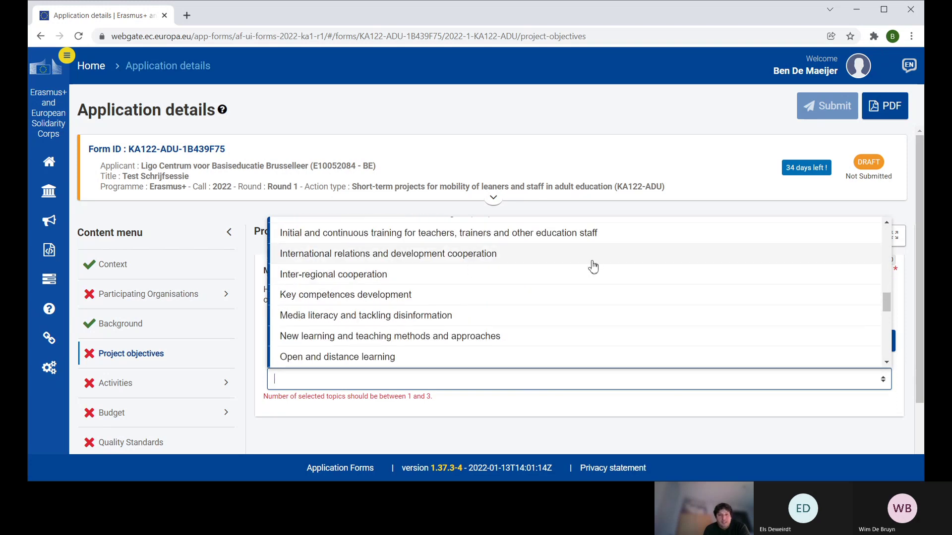
scroll(426, 312, "down", 3)
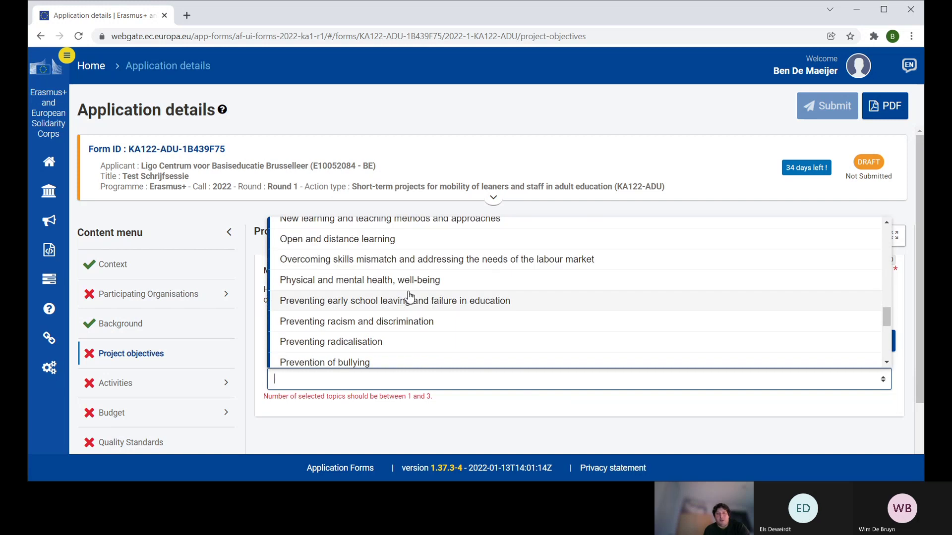
scroll(367, 318, "down", 3)
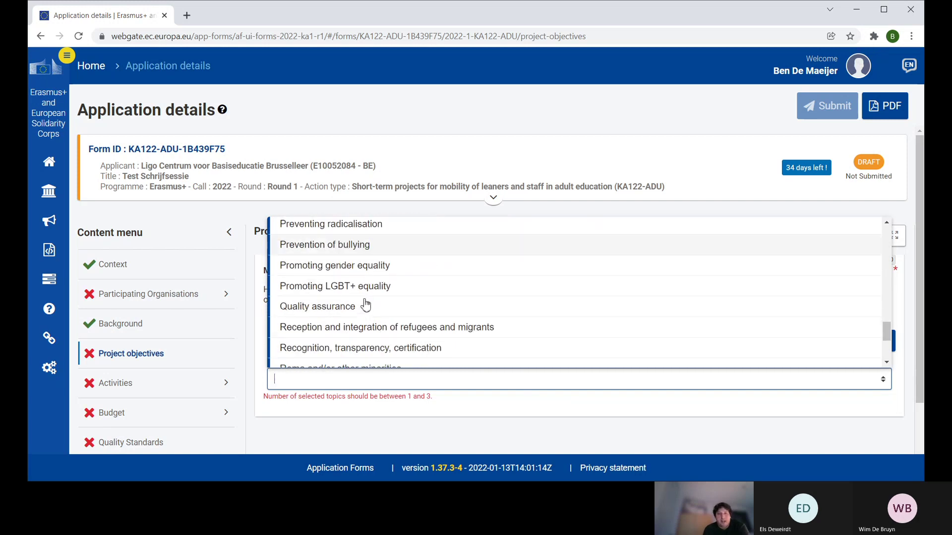
scroll(365, 300, "down", 3)
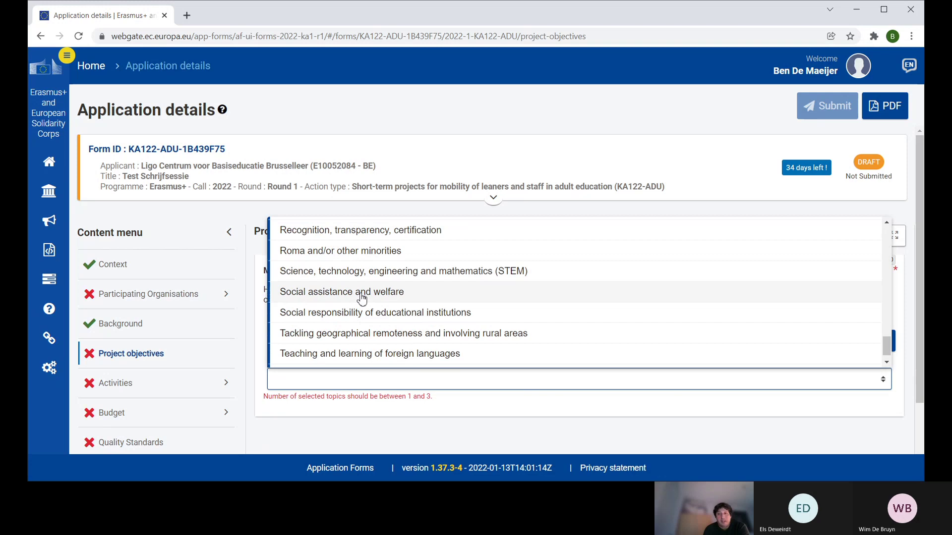
left_click(631, 436)
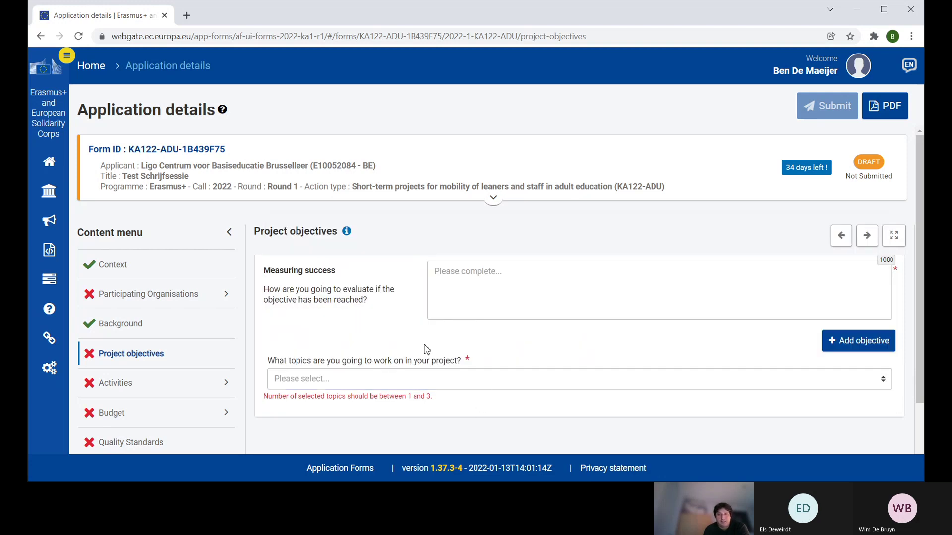
Recheck the needs and challenges answer, the instructions for defining objectives and the project topics question.
scroll(465, 356, "up", 3)
scroll(466, 356, "up", 10)
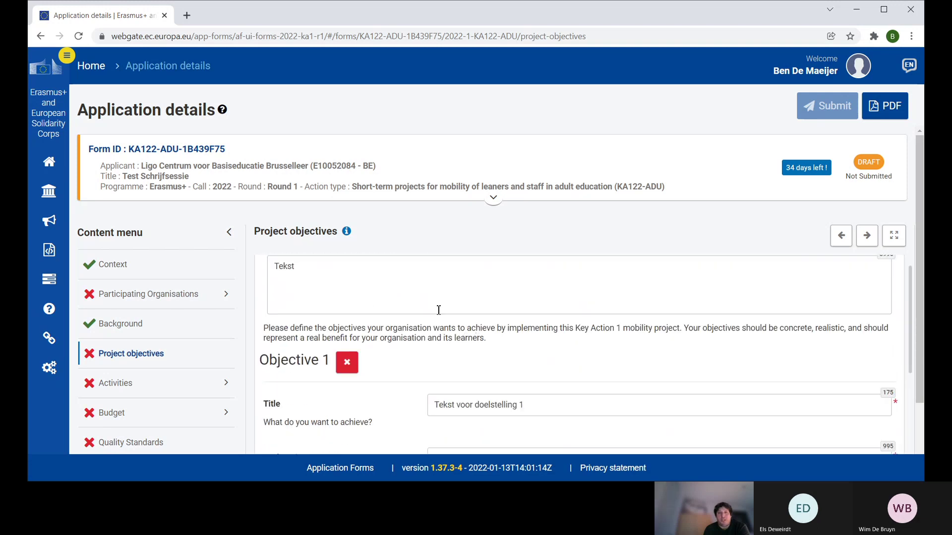
scroll(438, 309, "down", 10)
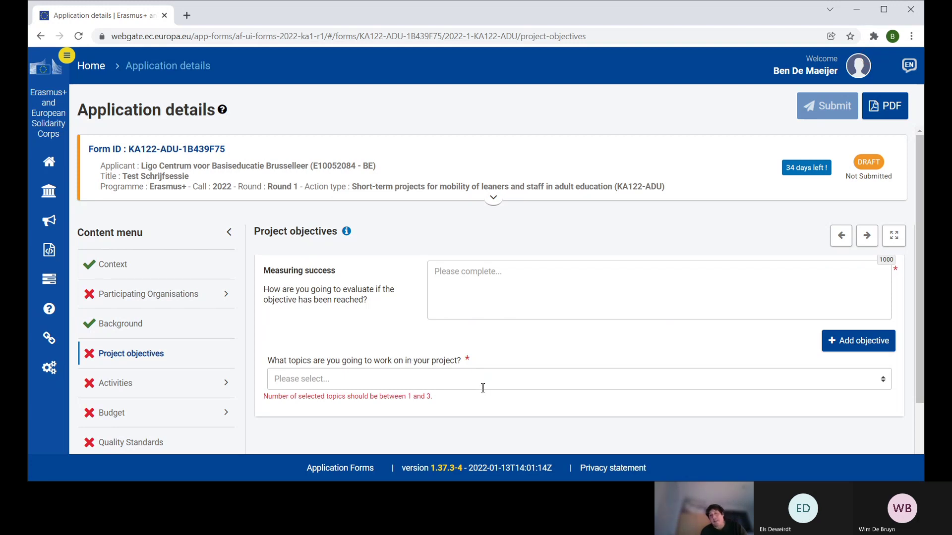
scroll(484, 387, "up", 2)
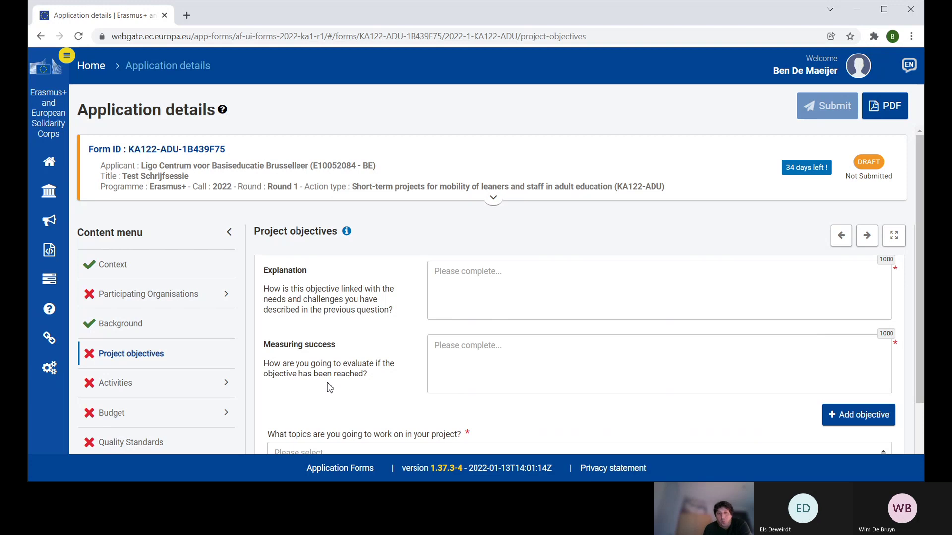
Open the Activities section and review its instructions and the table of activity types, participants, durations and grants.
left_click(118, 386)
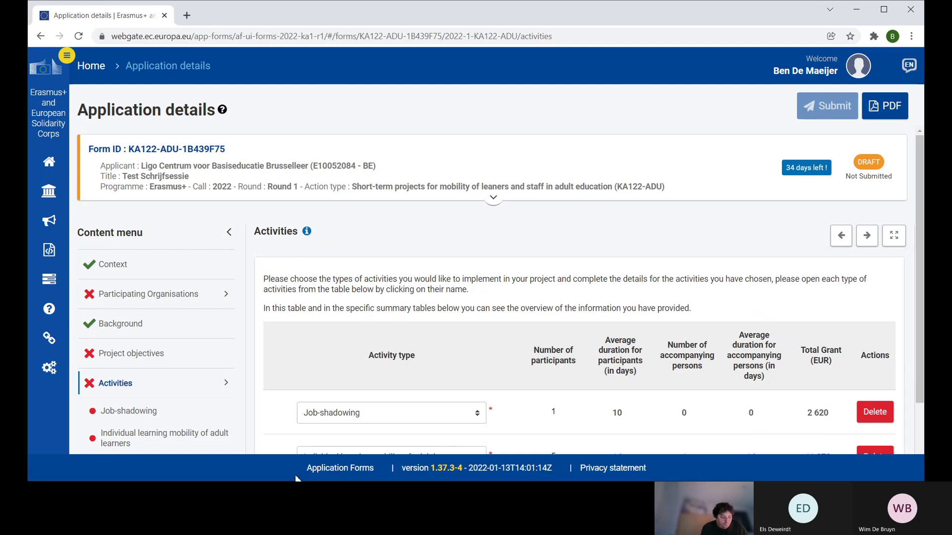
left_click(227, 386)
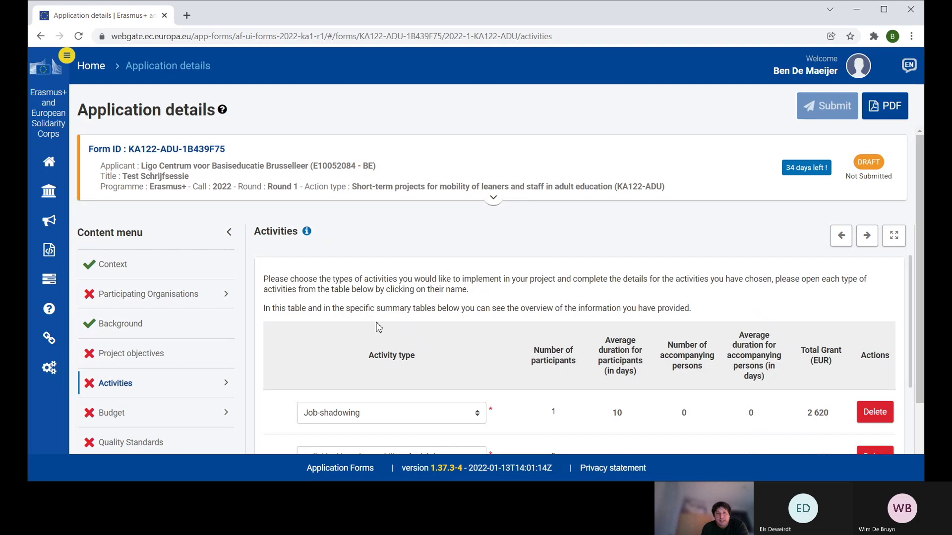
scroll(370, 315, "down", 2)
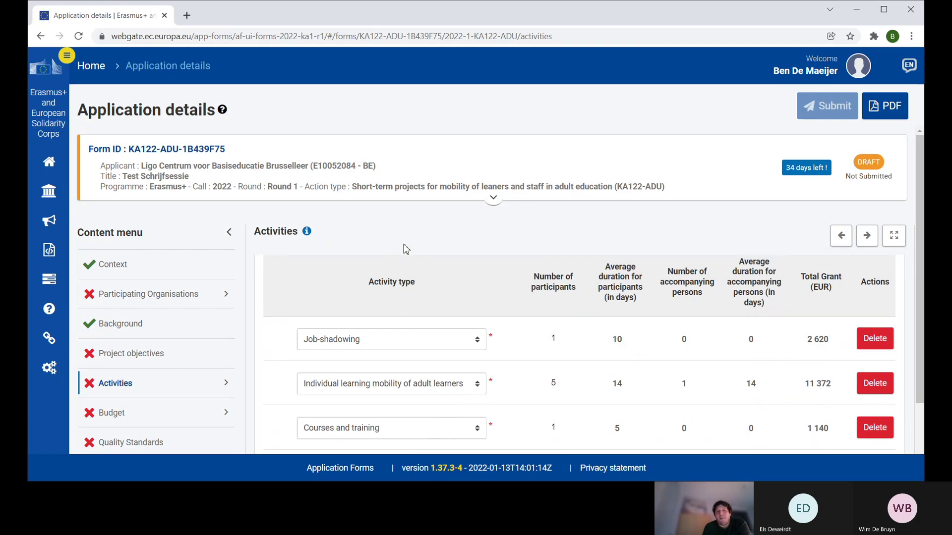
scroll(455, 343, "down", 3)
scroll(453, 340, "up", 5)
scroll(436, 329, "down", 5)
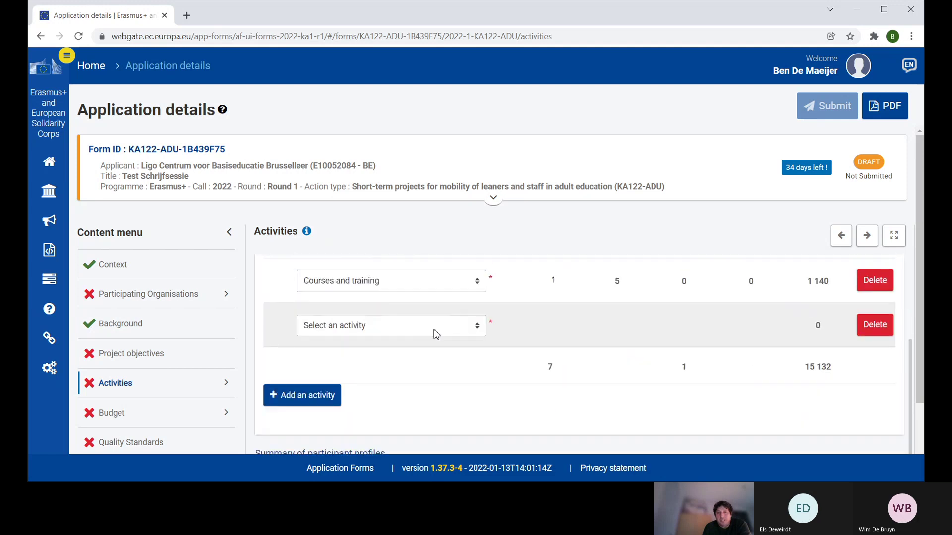
Add another blank activity at the end of the activities table.
scroll(440, 337, "up", 3)
scroll(438, 337, "up", 2)
scroll(436, 336, "down", 2)
scroll(436, 334, "down", 2)
scroll(436, 334, "up", 2)
scroll(391, 384, "down", 2)
left_click(292, 396)
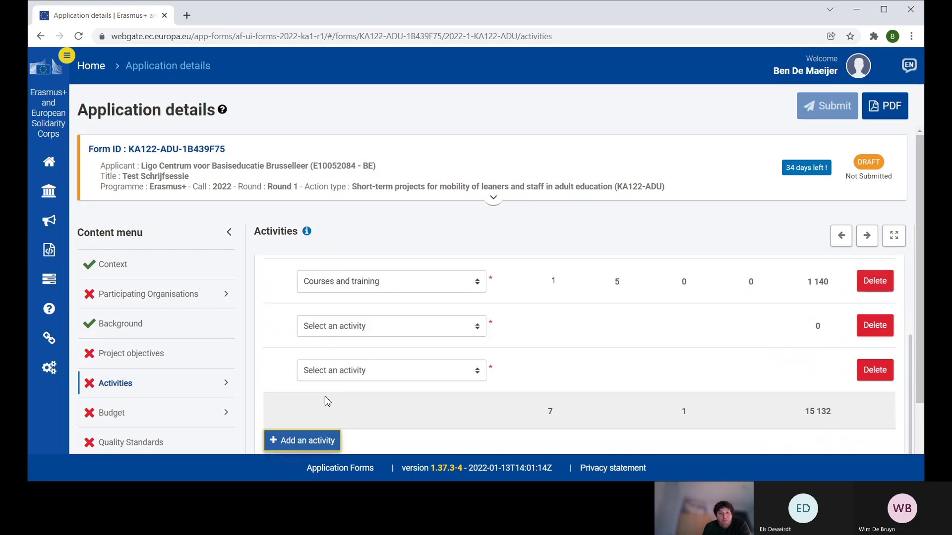
Compare the activity entries in the content menu with the table rows and open the activity type choices for the Job-shadowing row.
scroll(525, 371, "up", 2)
scroll(536, 374, "up", 3)
scroll(538, 364, "down", 3)
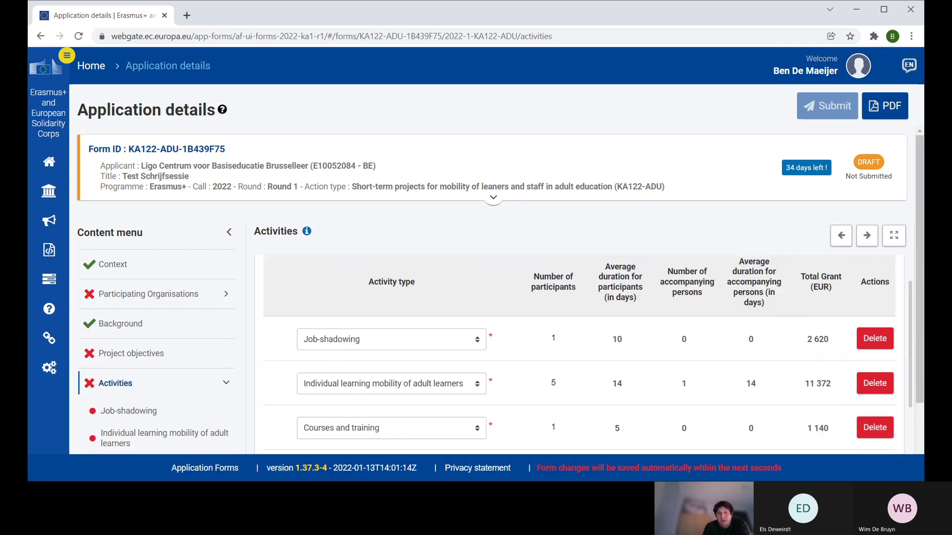
scroll(585, 348, "up", 2)
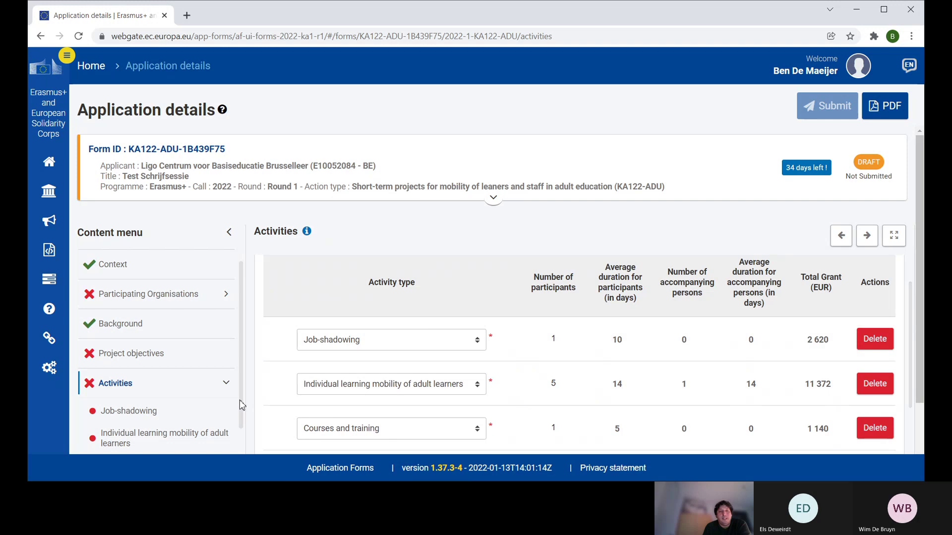
scroll(138, 439, "down", 1)
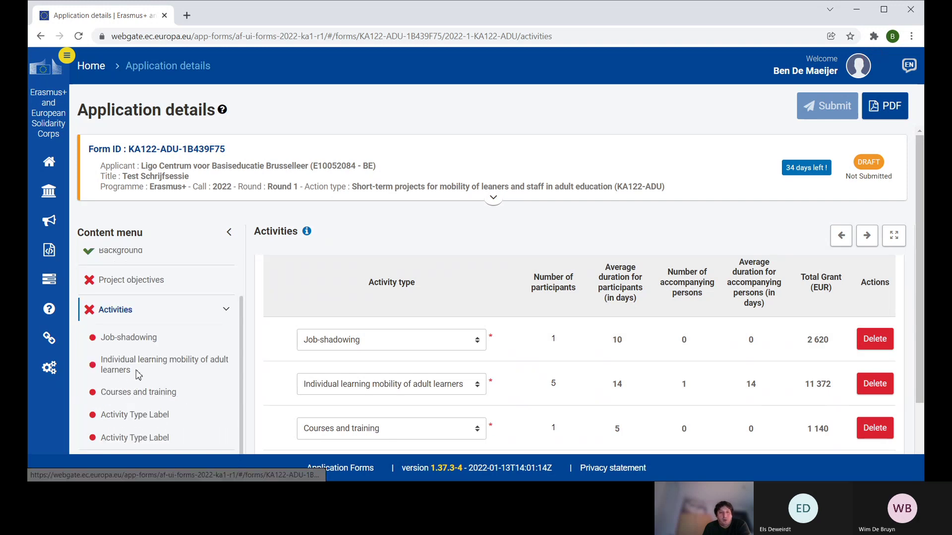
scroll(489, 368, "up", 1)
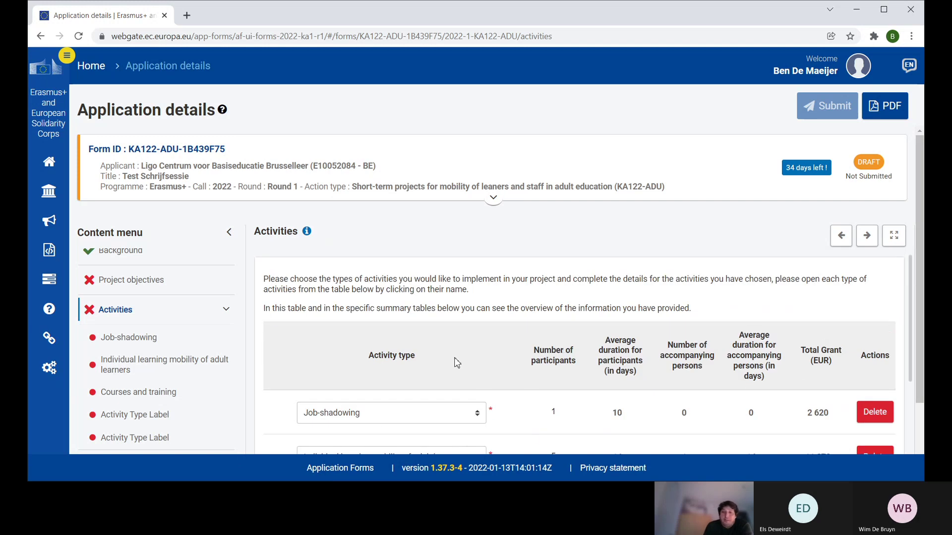
scroll(504, 299, "down", 1)
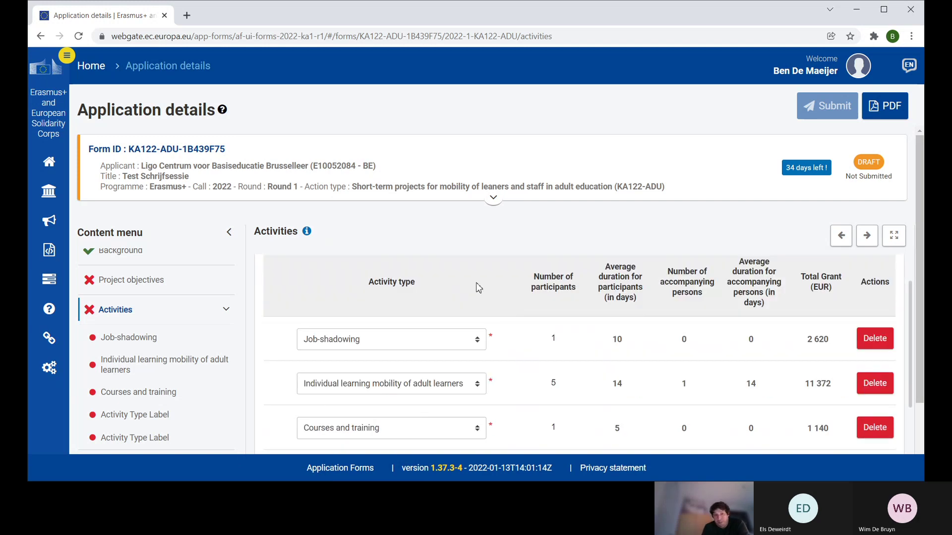
left_click(479, 340)
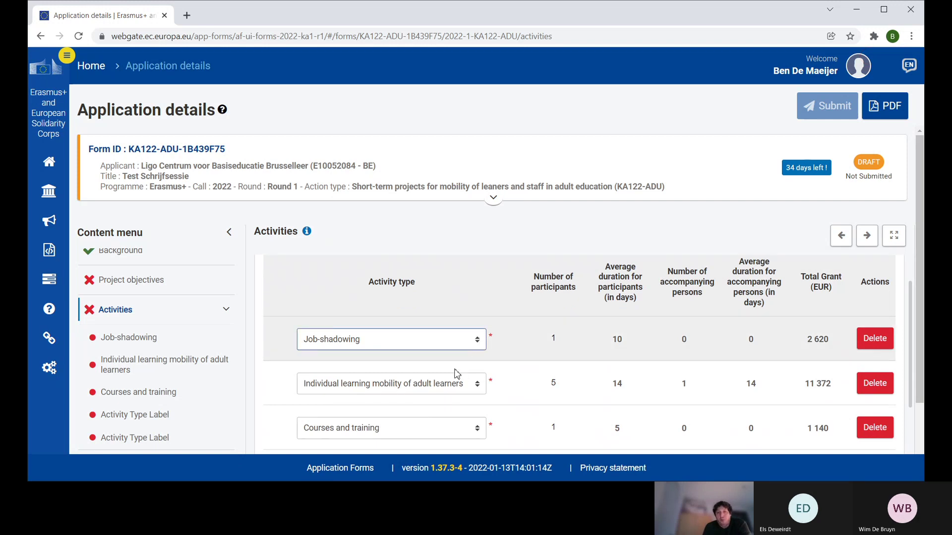
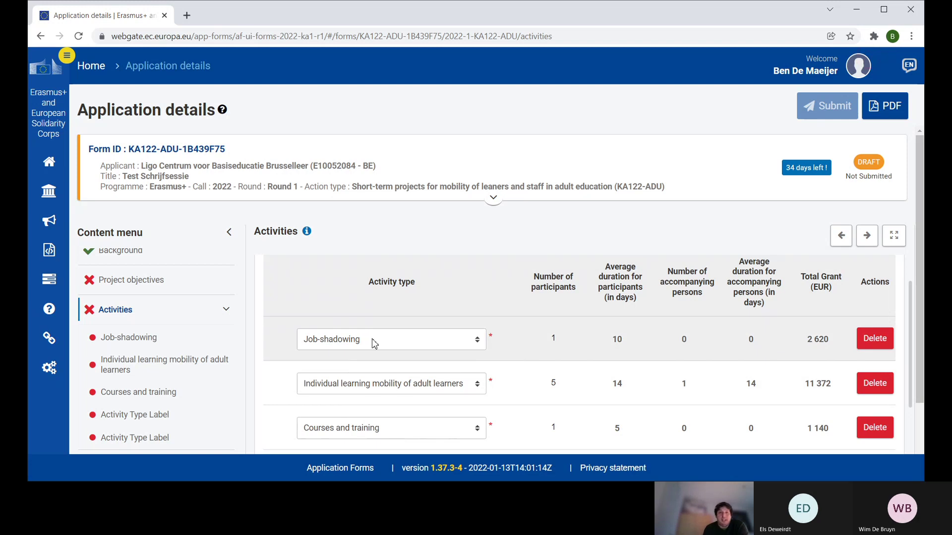
Try to set the first blank activity row, below Courses and training, to the Job-shadowing activity type.
scroll(374, 343, "down", 2)
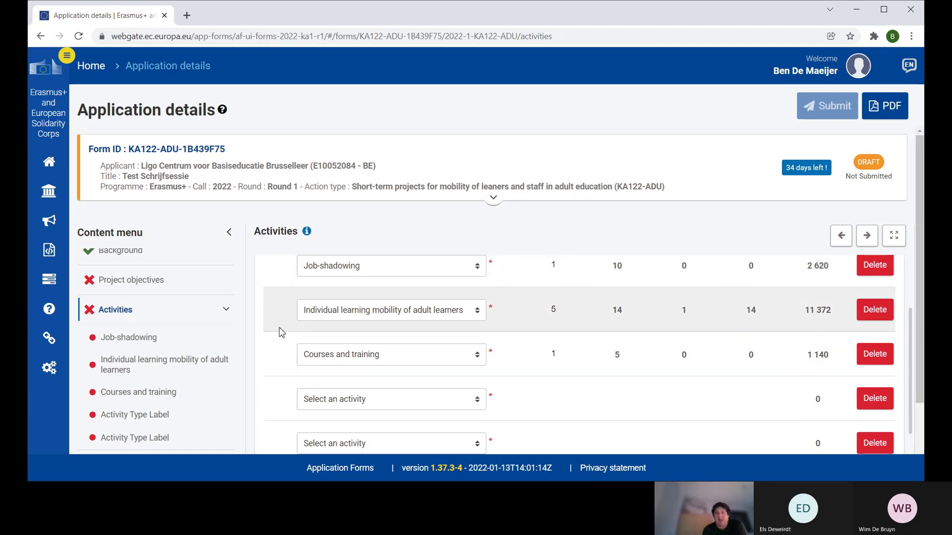
scroll(287, 310, "up", 2)
scroll(290, 307, "down", 2)
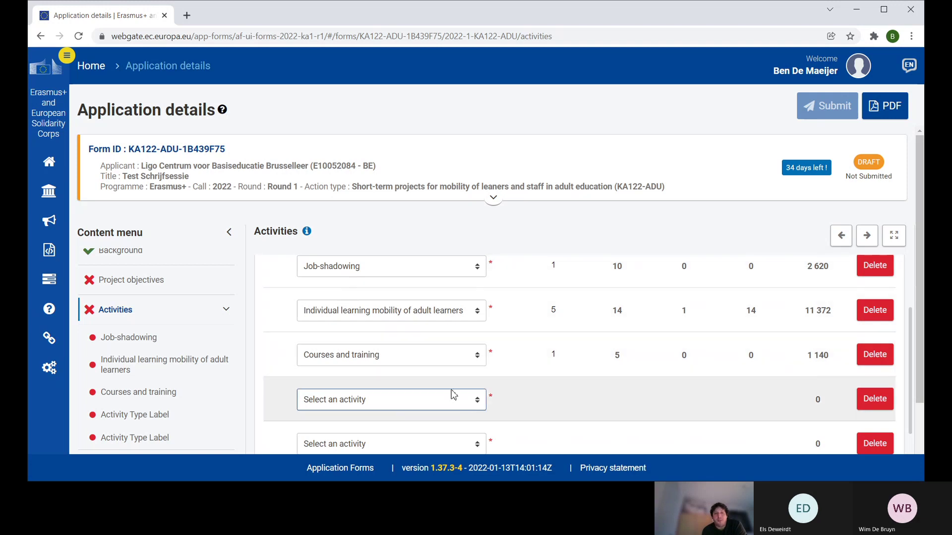
key("Down")
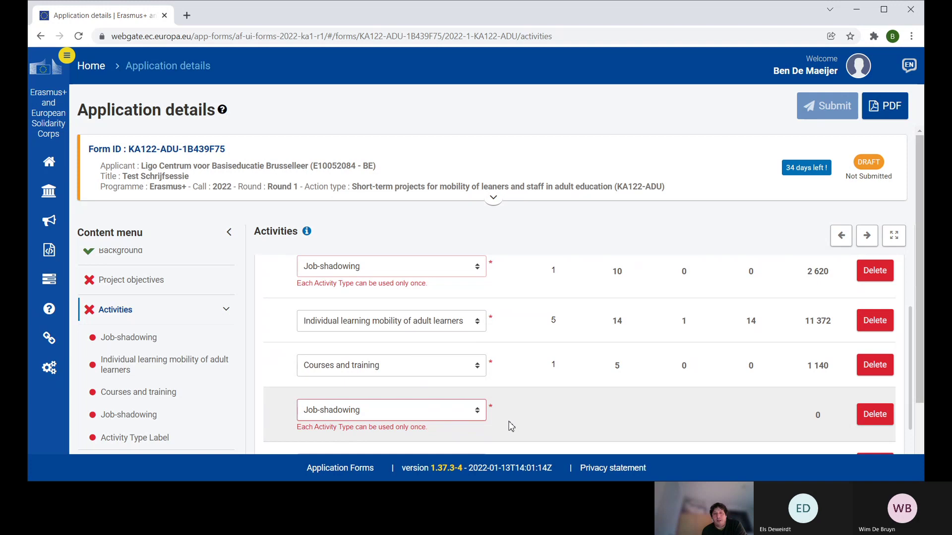
Delete the duplicate Job-shadowing activity in the fourth row and recheck the remaining activities and their totals.
left_click(880, 421)
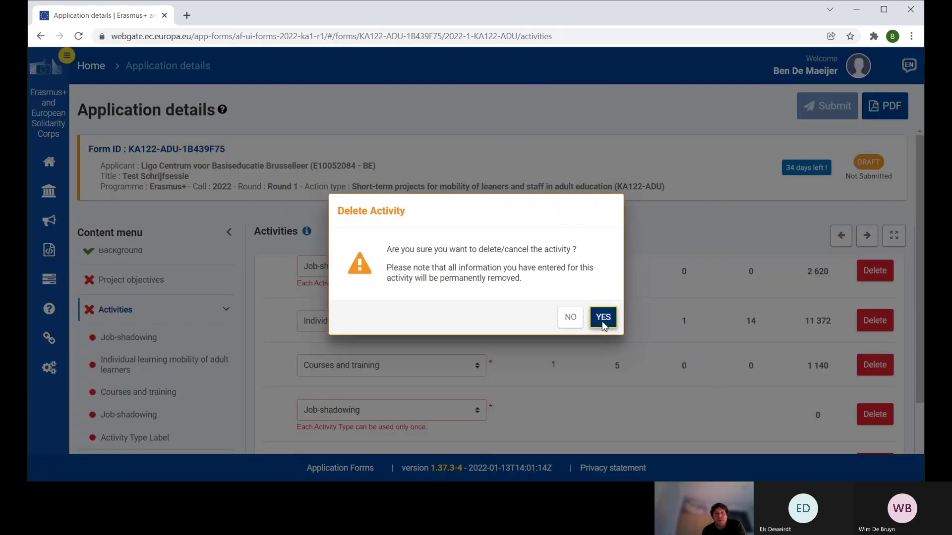
left_click(602, 323)
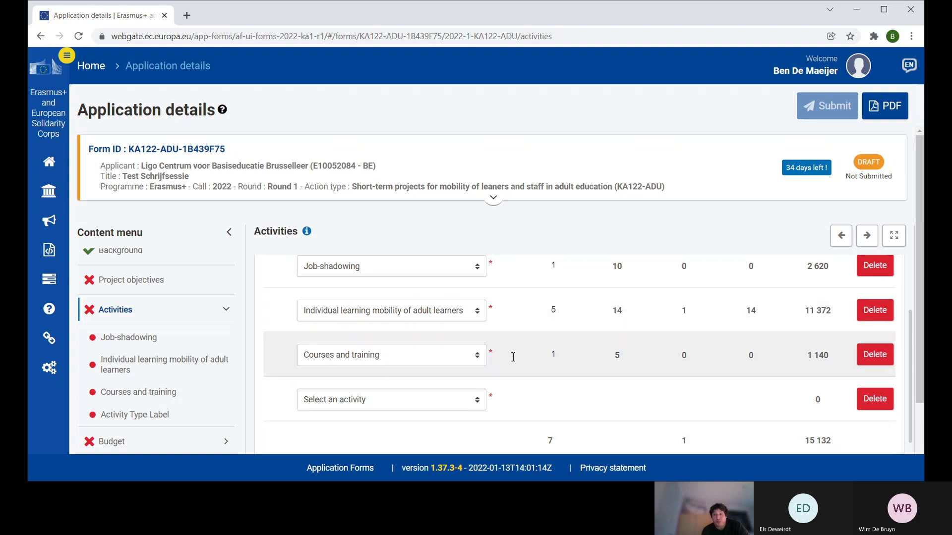
scroll(737, 375, "down", 1)
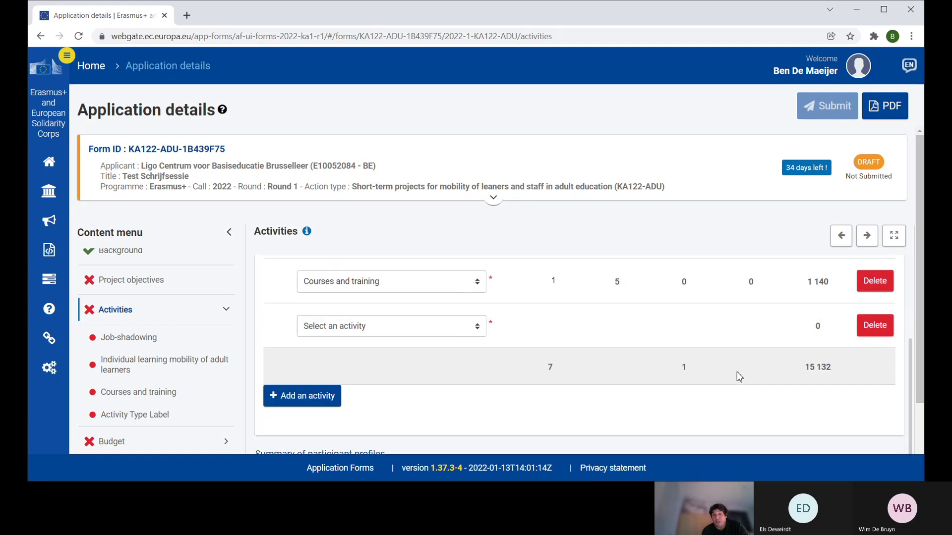
scroll(733, 372, "up", 2)
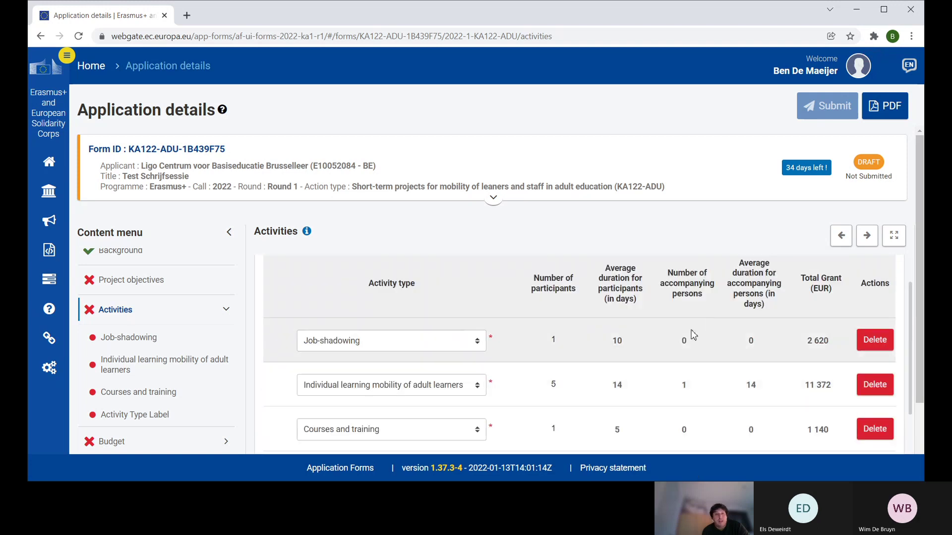
scroll(690, 329, "down", 1)
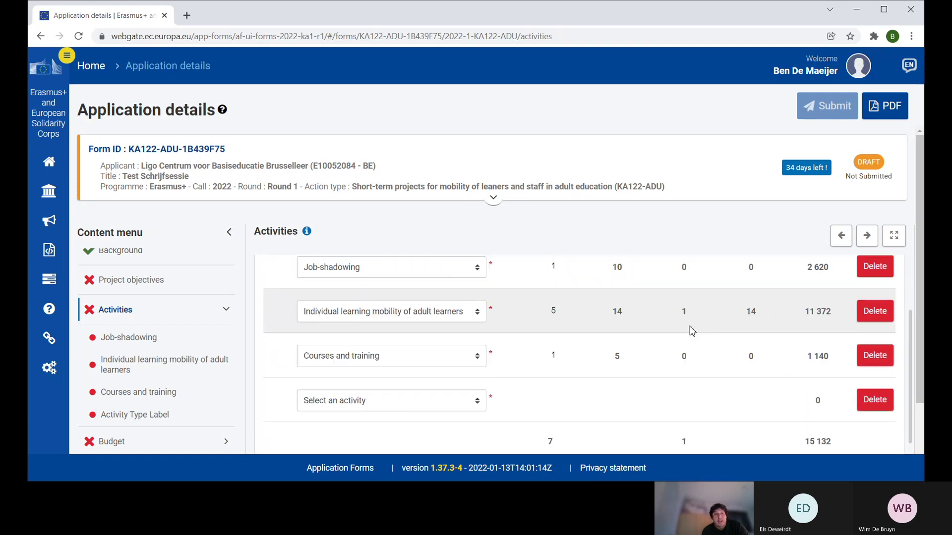
Open the Job-shadowing activity and review its instructions, mobility flow table and hosting organisation choices alongside the Participating Organisations entry.
left_click(136, 341)
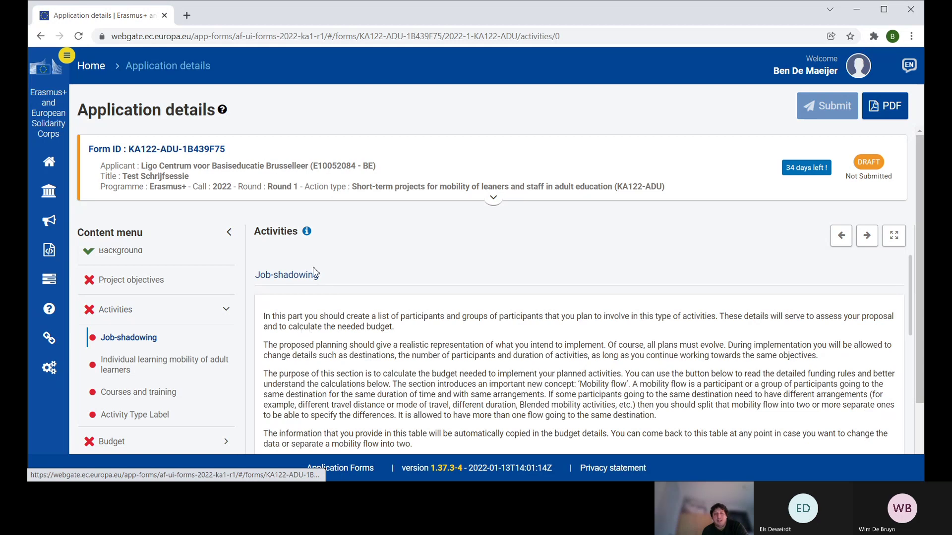
scroll(326, 316, "down", 2)
scroll(326, 318, "down", 2)
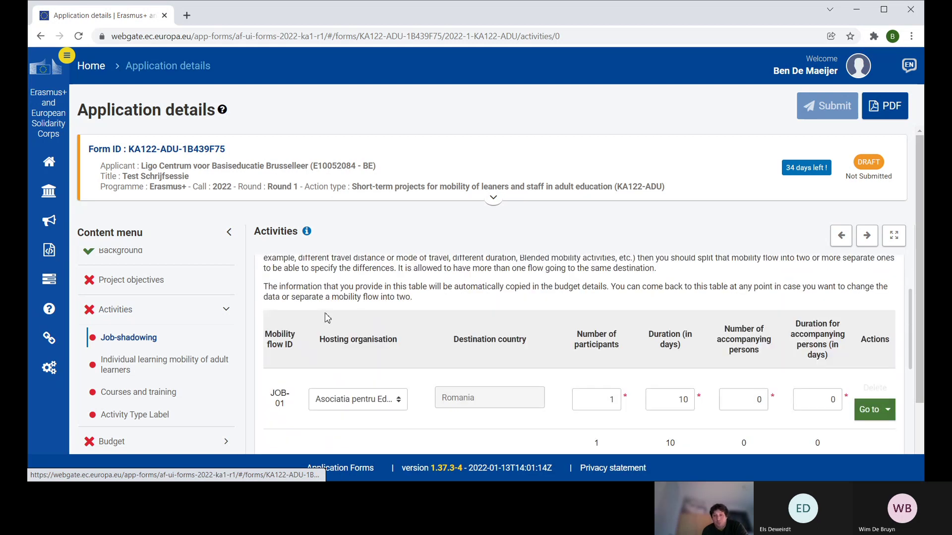
scroll(327, 317, "up", 2)
scroll(326, 308, "down", 4)
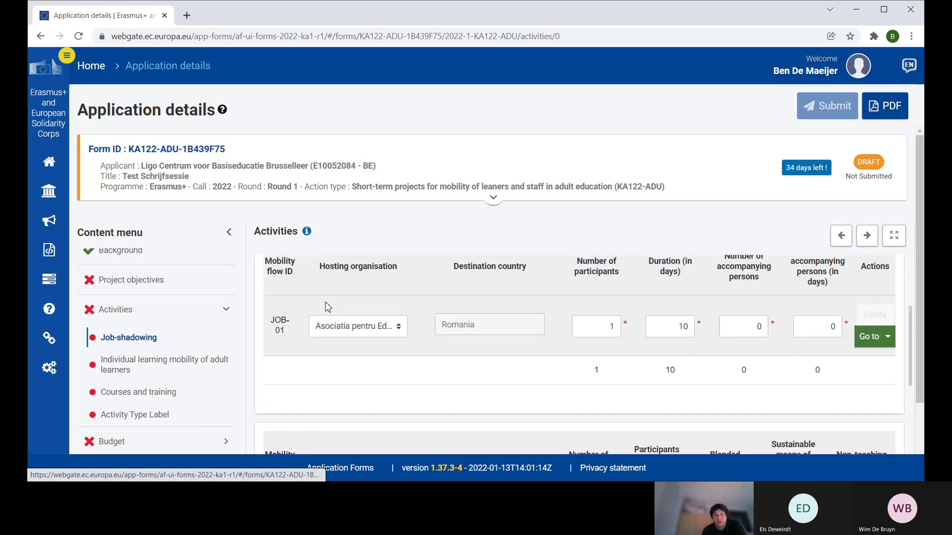
left_click(399, 328)
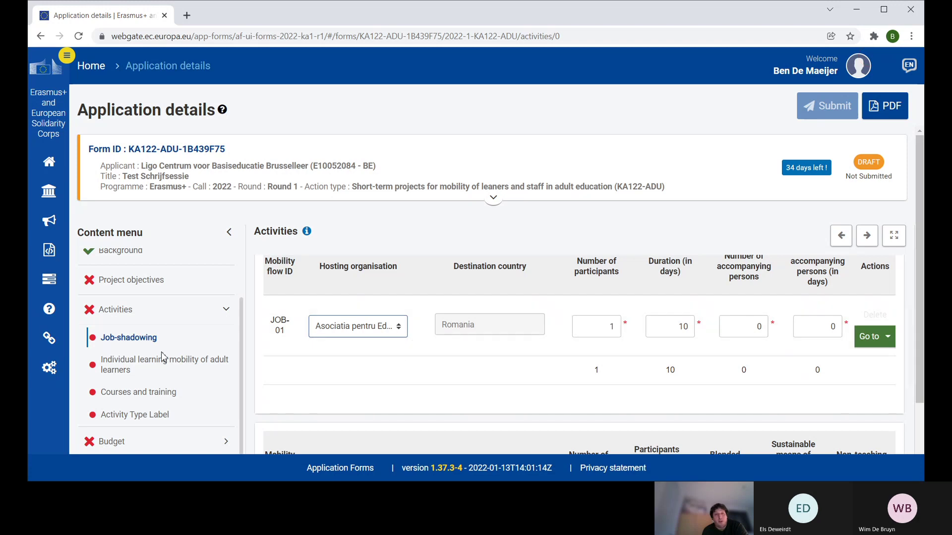
scroll(158, 350, "up", 2)
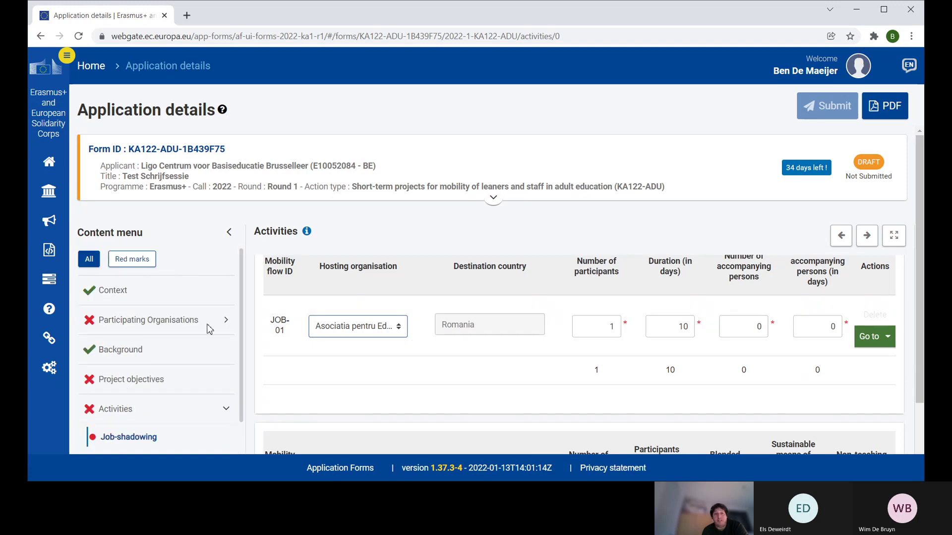
scroll(315, 321, "down", 1)
scroll(317, 324, "up", 1)
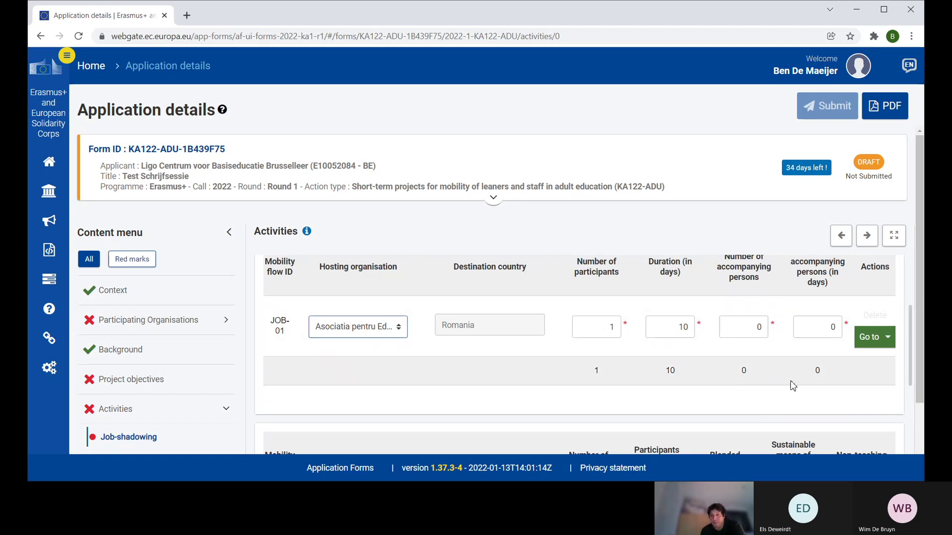
Set the number of participants for Job-shadowing mobility flow JOB-01 to 5.
scroll(792, 386, "up", 2)
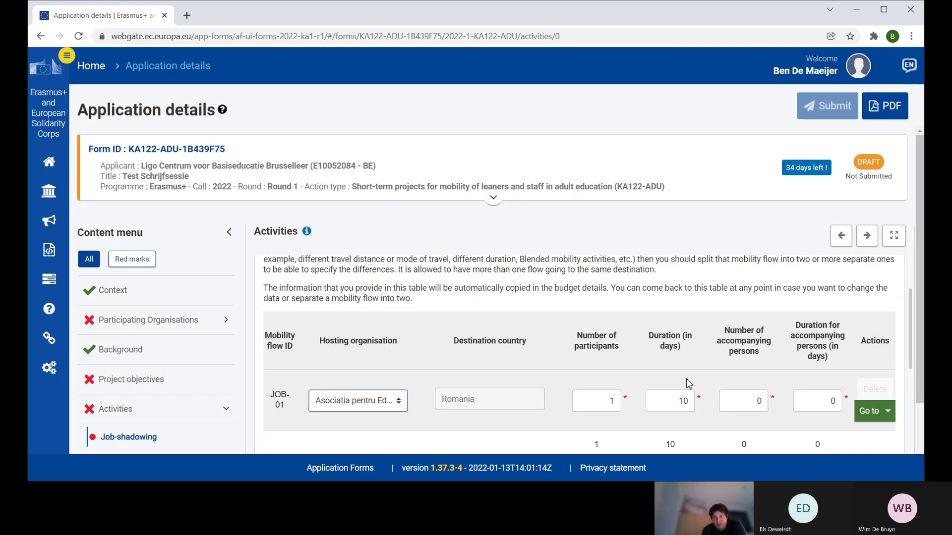
scroll(736, 394, "down", 2)
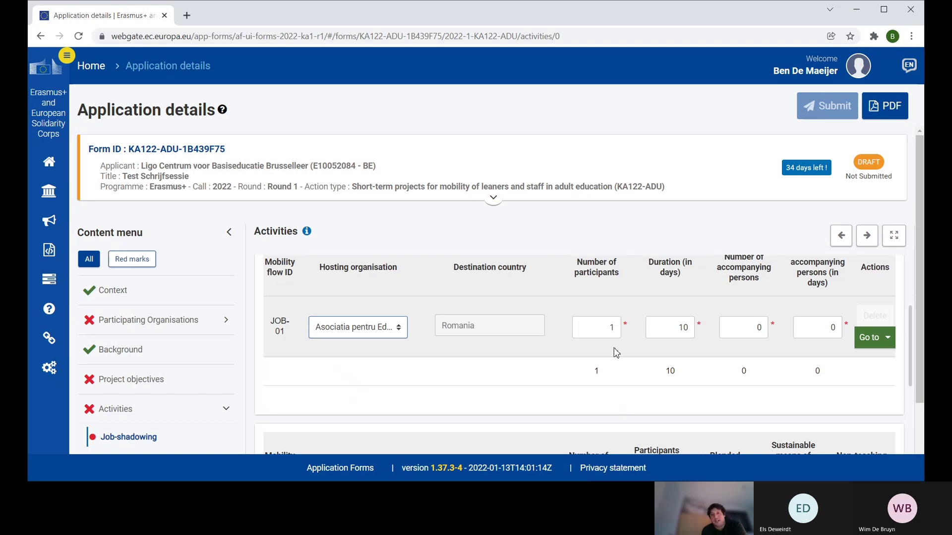
left_click(615, 330)
key("BackSpace")
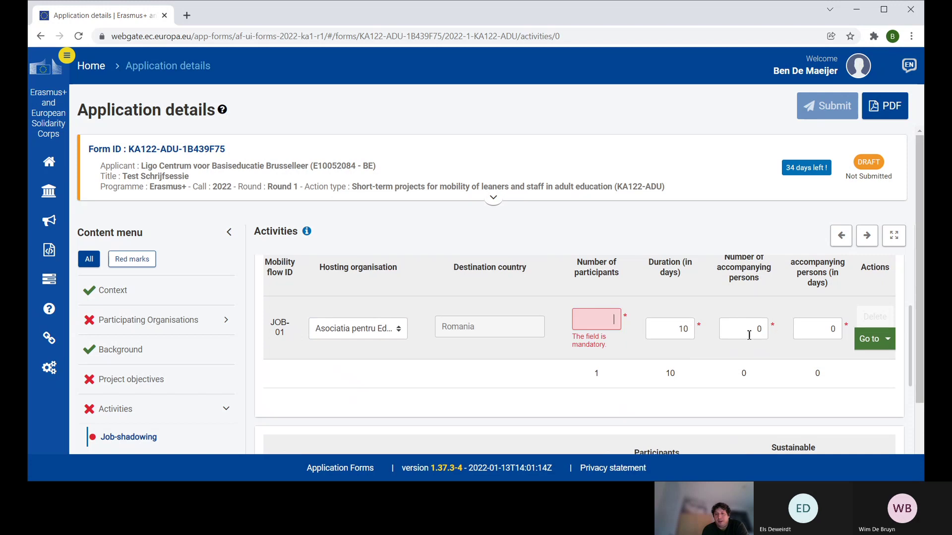
type("5")
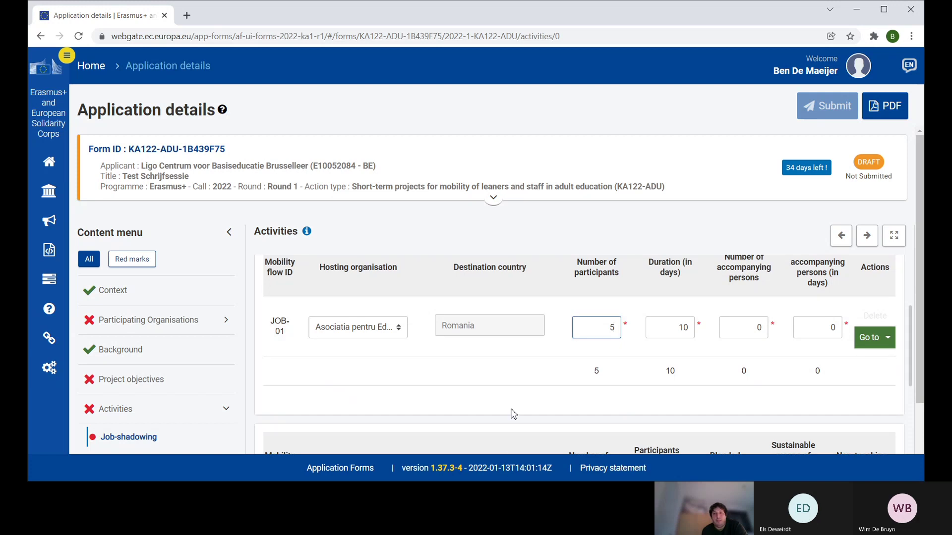
Set the participants with fewer opportunities for mobility flow JOB-01 to 1.
scroll(501, 339, "down", 3)
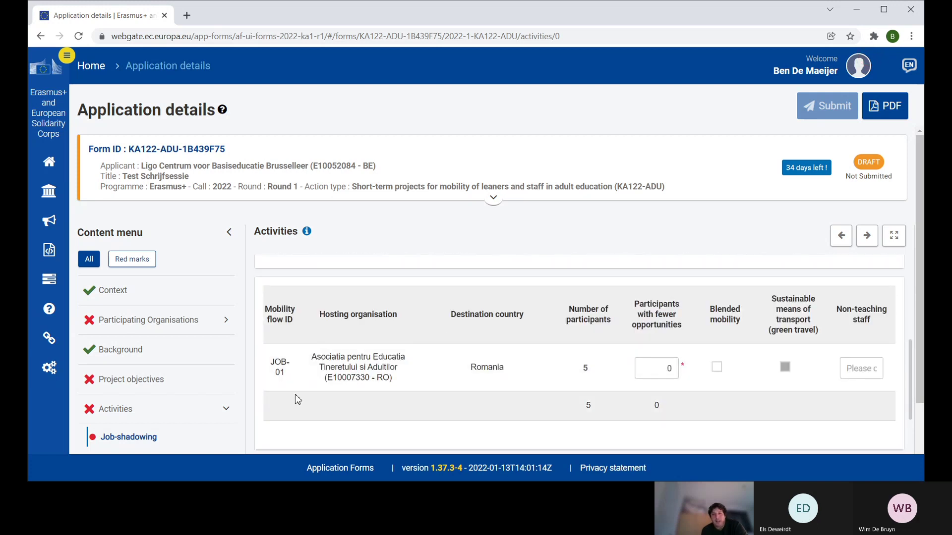
scroll(391, 277, "up", 3)
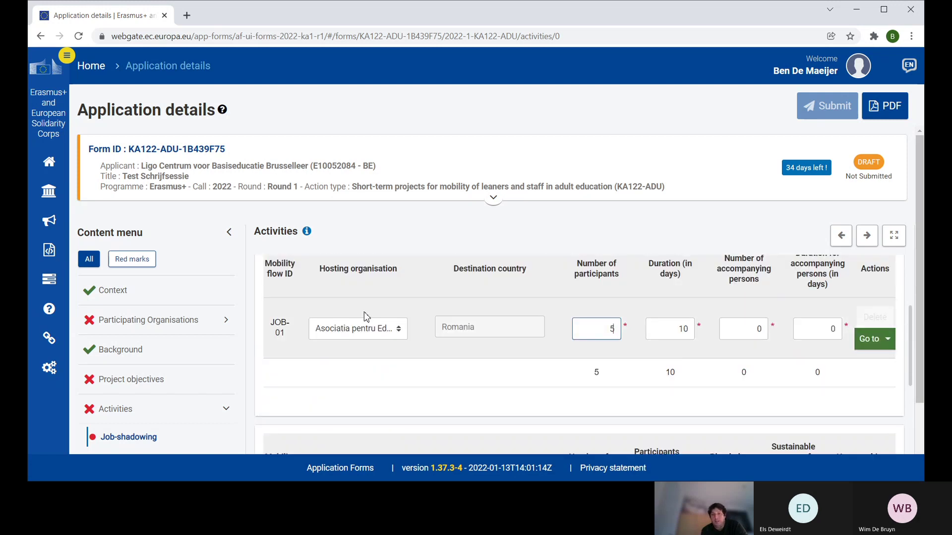
scroll(365, 314, "down", 3)
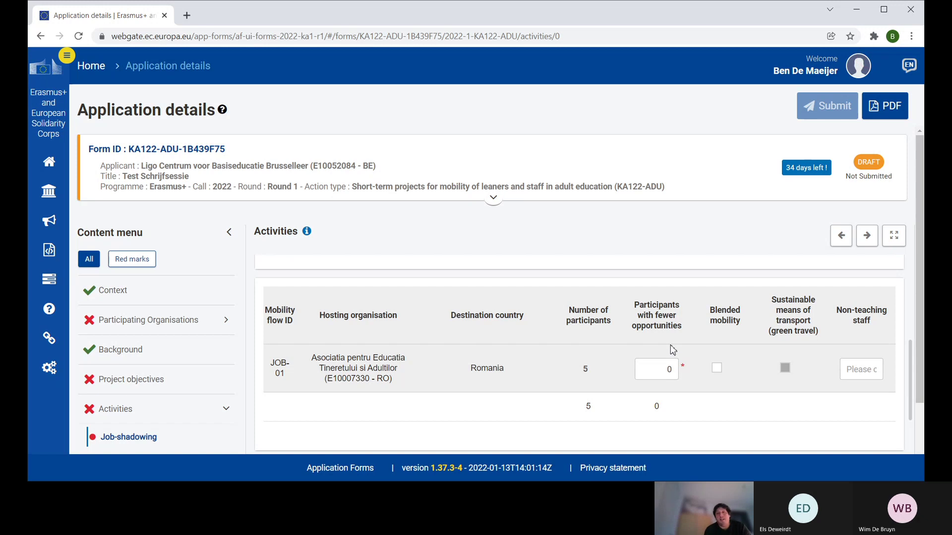
left_click(676, 370)
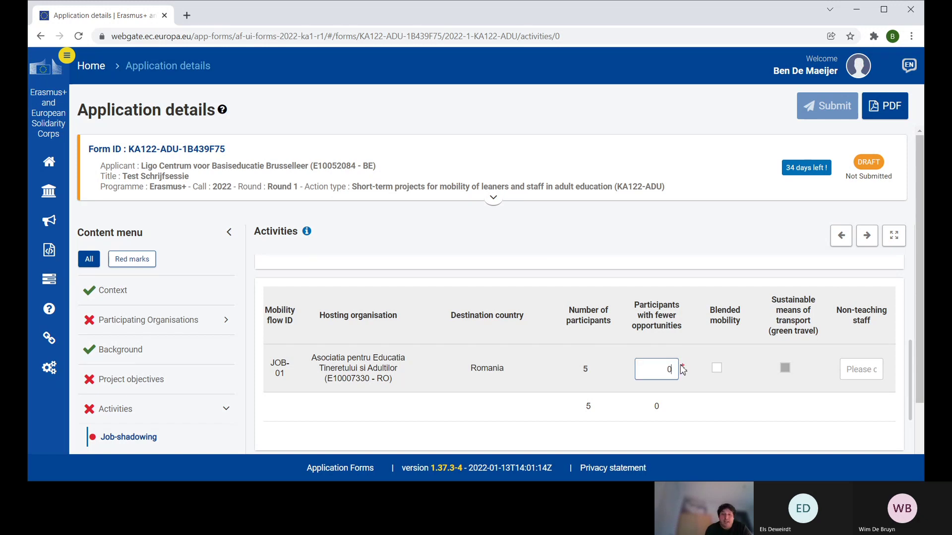
key("BackSpace")
type("1")
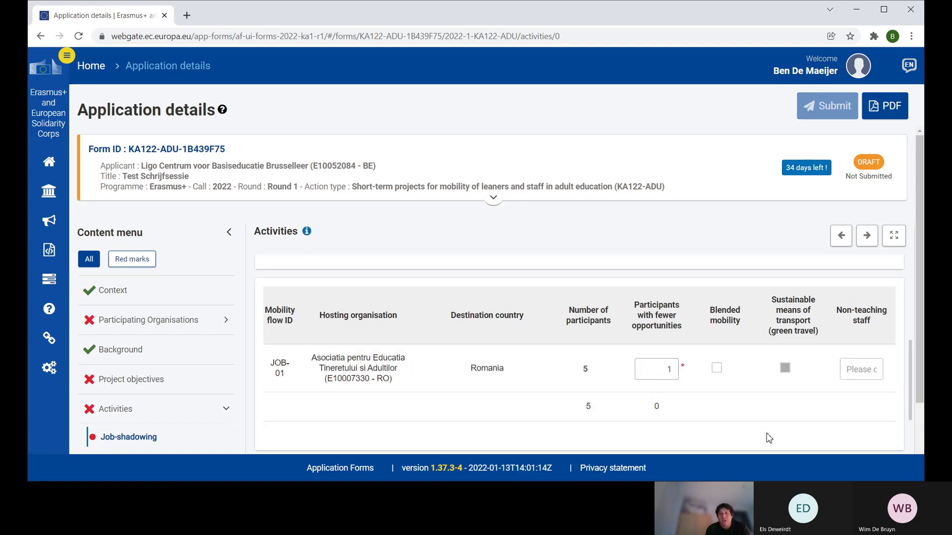
left_click(764, 432)
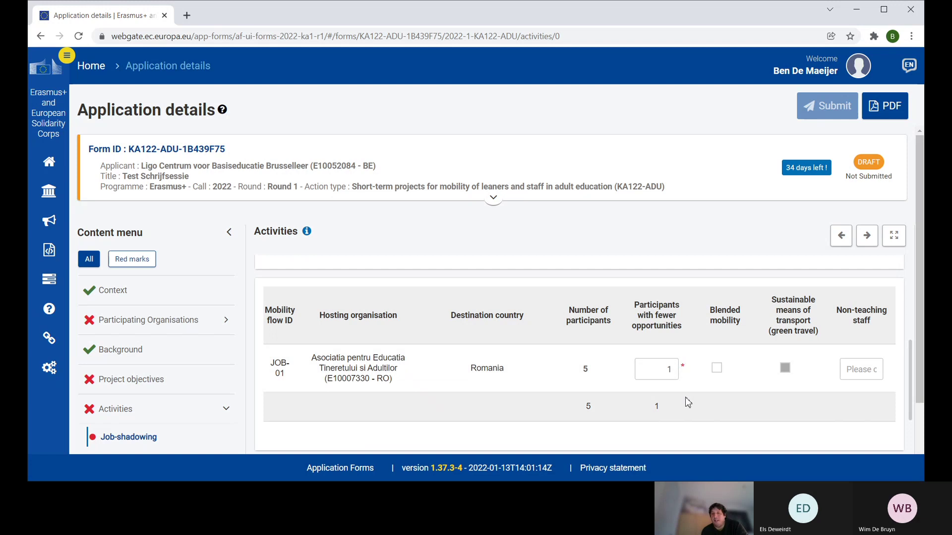
Examine the Blended mobility and Non-teaching staff fields of flow JOB-01 and compare both Job-shadowing participant tables.
left_click(717, 369)
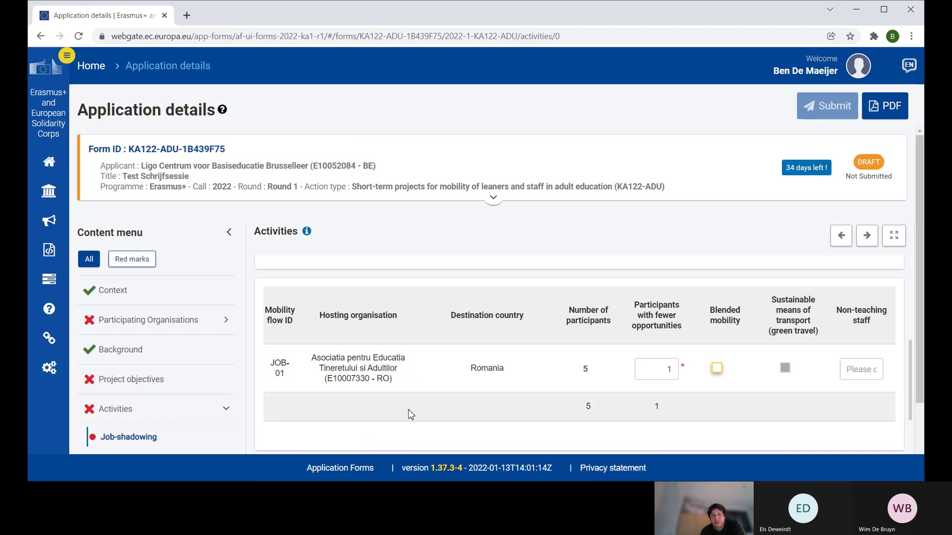
left_click(865, 369)
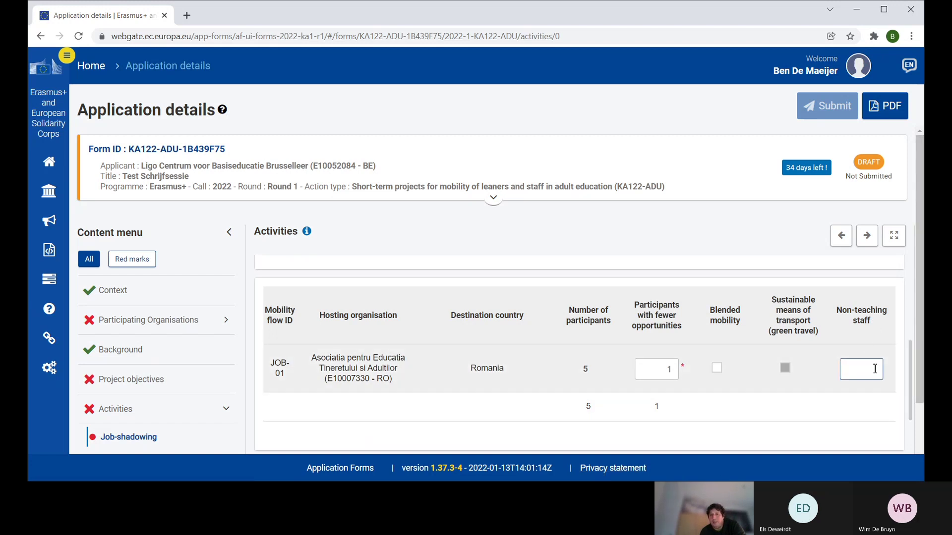
scroll(838, 368, "up", 3)
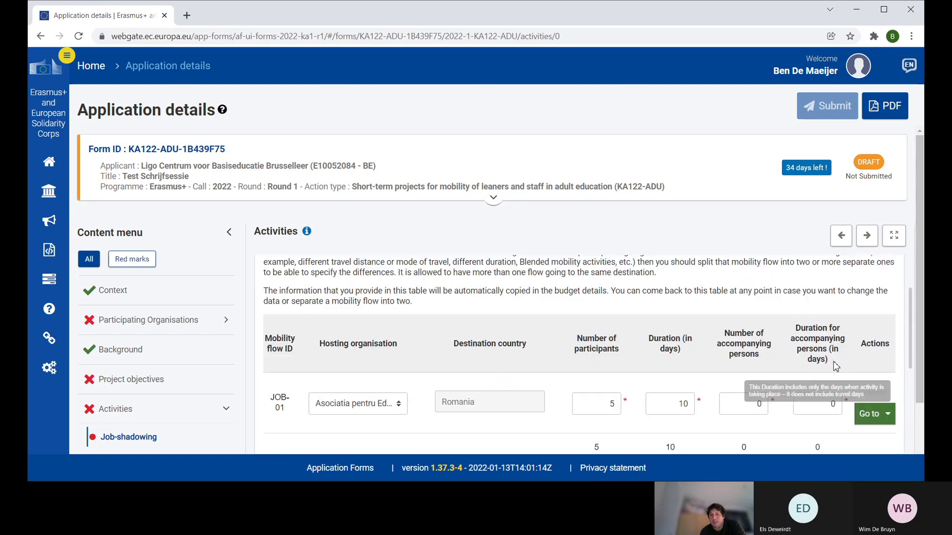
scroll(836, 367, "down", 3)
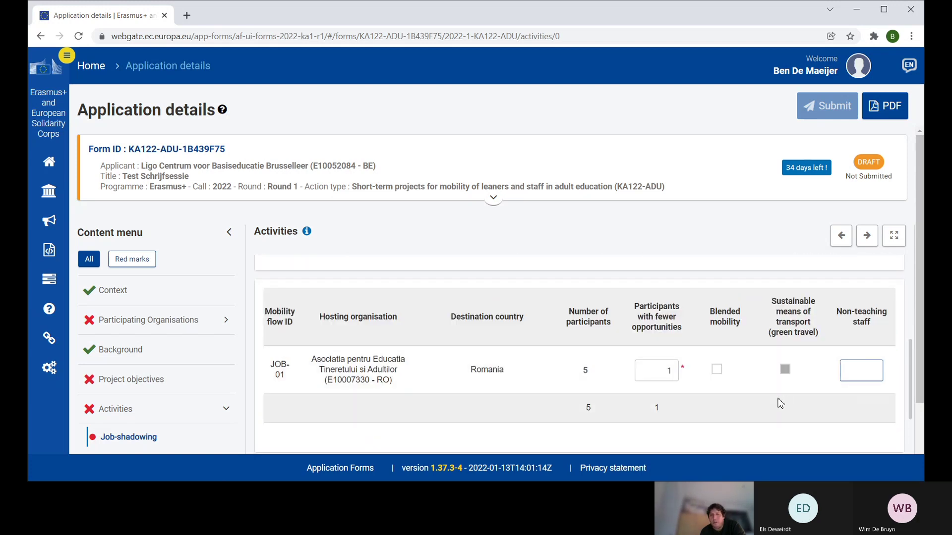
scroll(784, 402, "up", 2)
scroll(780, 396, "up", 2)
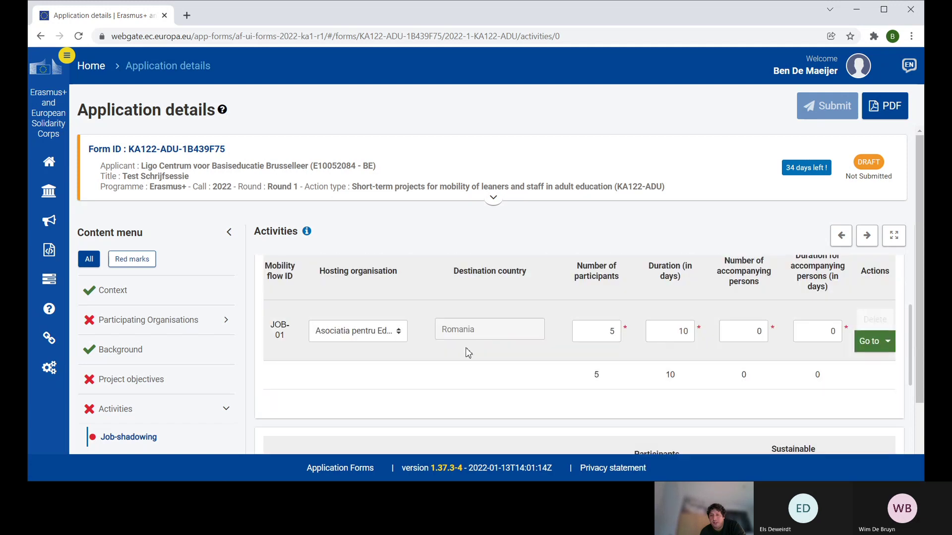
scroll(468, 351, "down", 5)
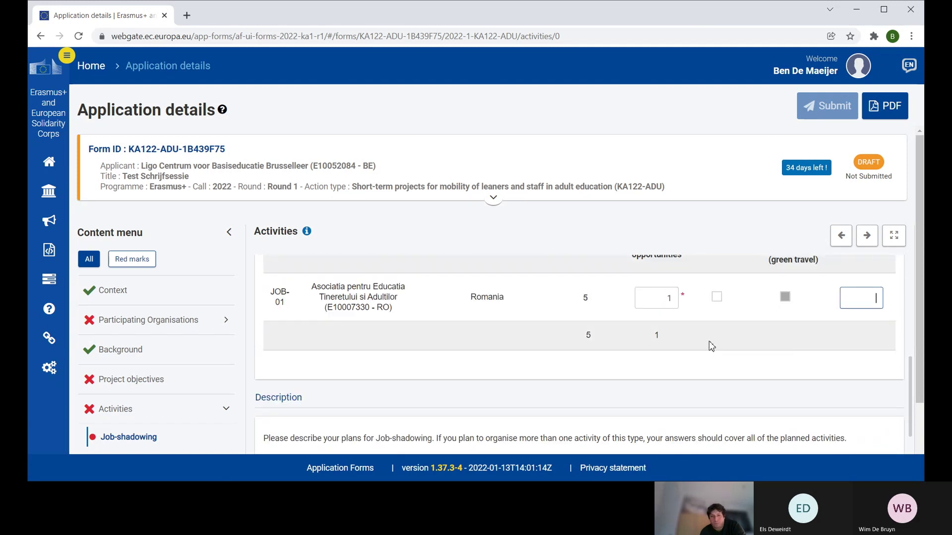
scroll(395, 335, "up", 5)
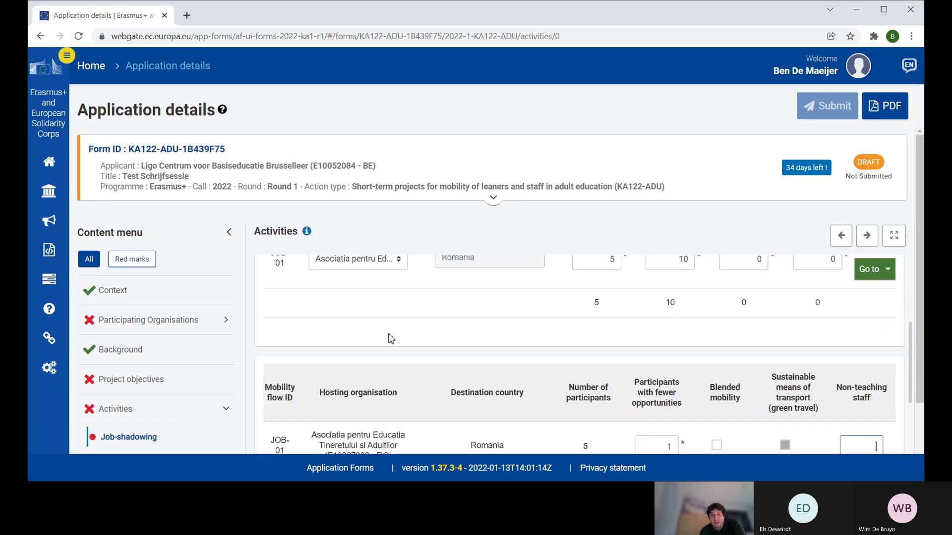
scroll(391, 339, "up", 2)
scroll(389, 342, "down", 2)
scroll(389, 343, "down", 2)
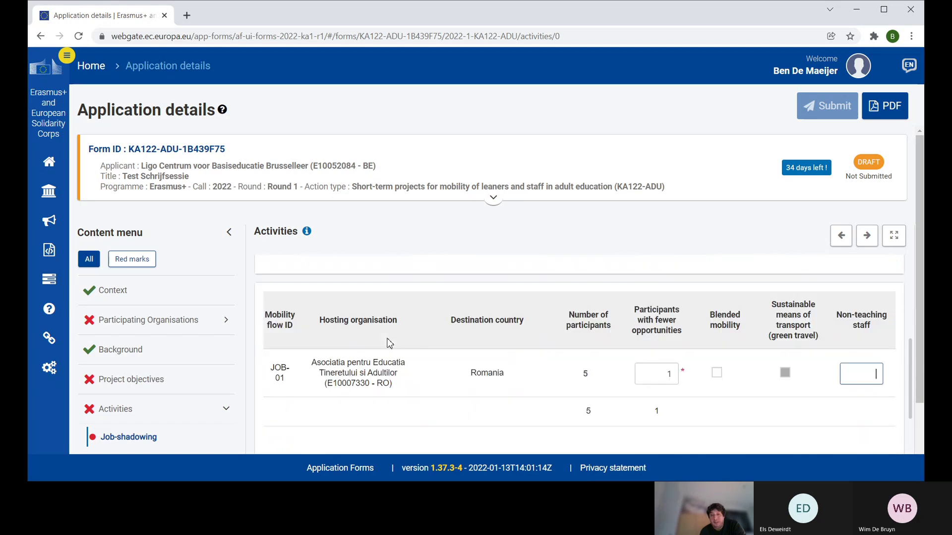
Review the Job-shadowing description questions about activity content and the participants' learning outcomes.
scroll(390, 343, "down", 3)
scroll(389, 342, "down", 1)
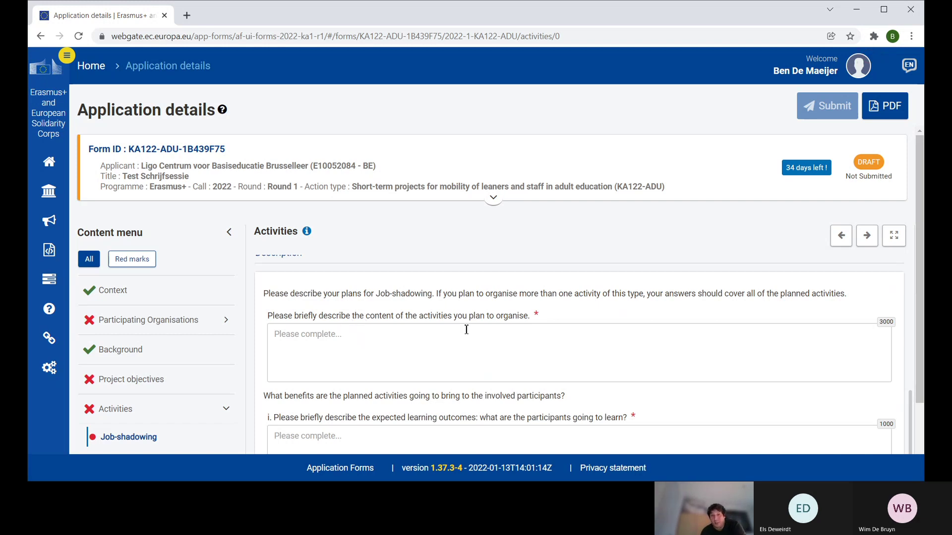
scroll(521, 326, "down", 1)
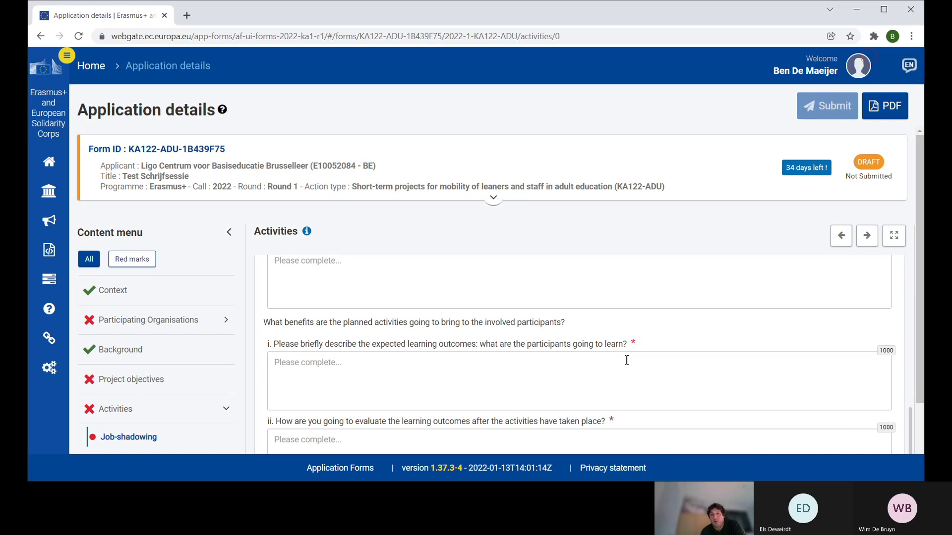
scroll(627, 361, "down", 2)
scroll(601, 369, "down", 2)
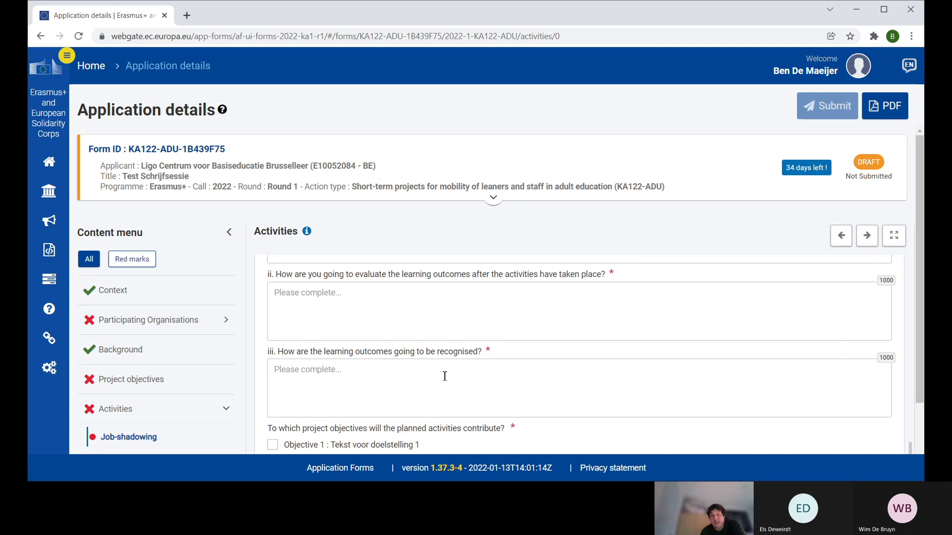
scroll(450, 377, "down", 2)
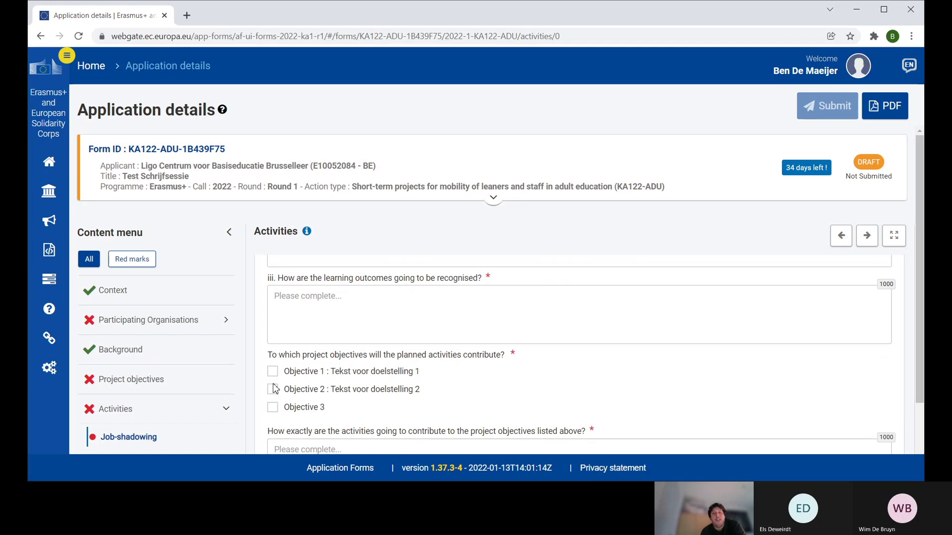
Review the Job-shadowing questions about contribution to the project objectives and participant selection, then return to the mobility flow table.
left_click(273, 407)
left_click(273, 407)
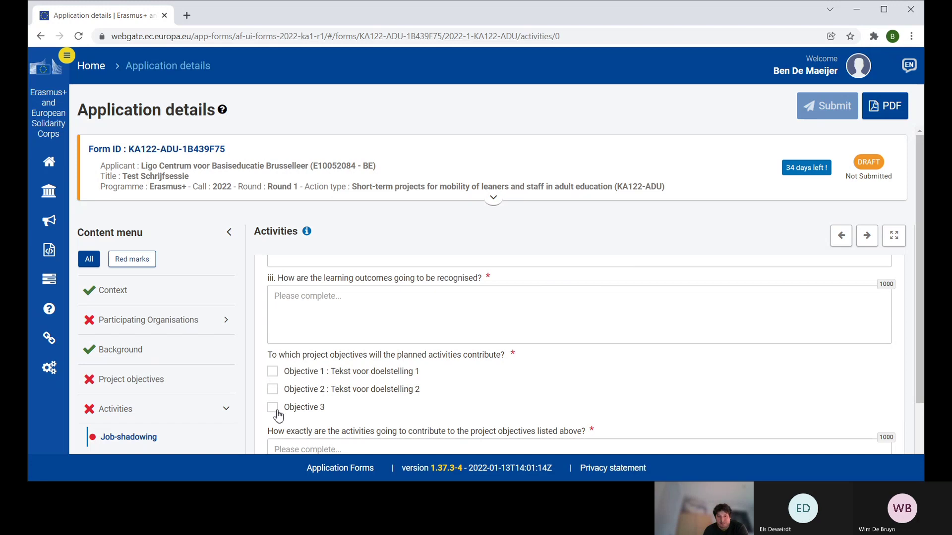
scroll(367, 367, "down", 2)
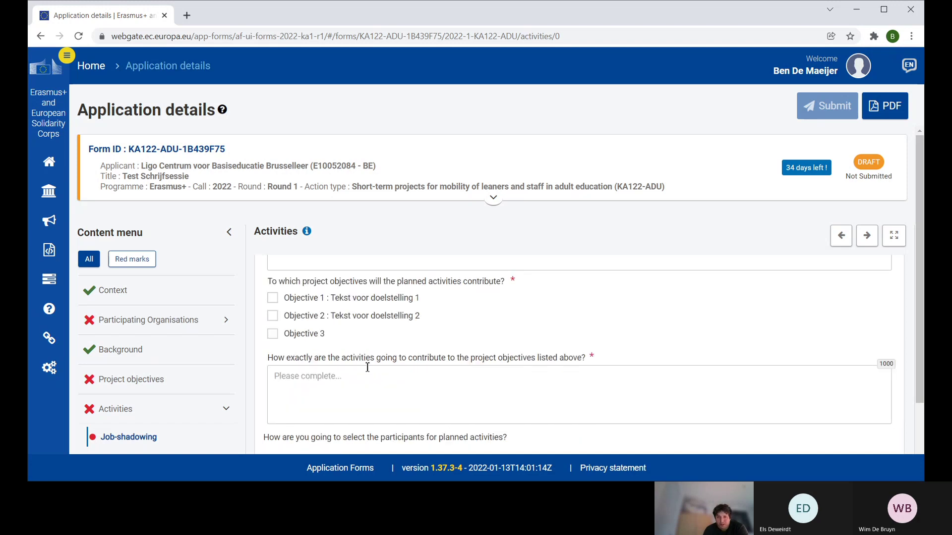
scroll(367, 367, "down", 1)
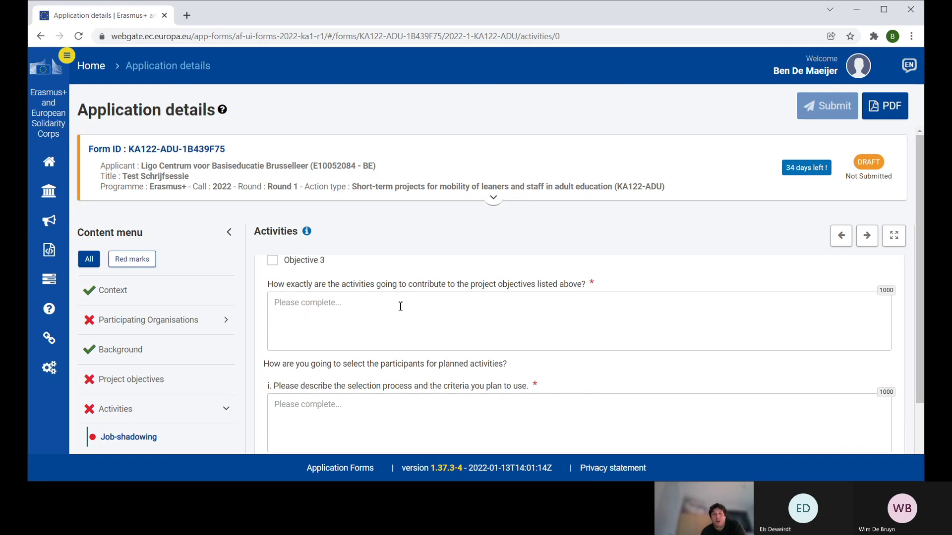
scroll(399, 312, "down", 1)
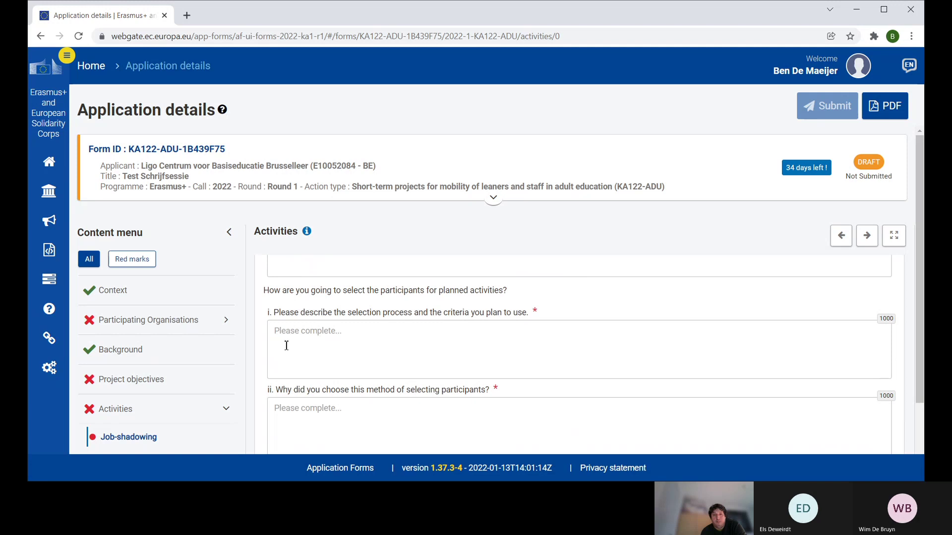
scroll(286, 345, "down", 1)
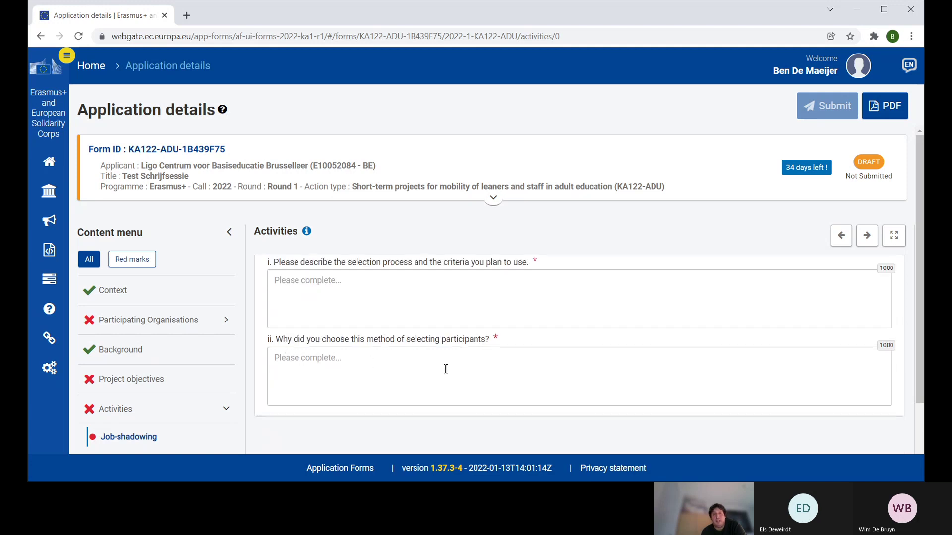
scroll(445, 366, "down", 2)
scroll(439, 368, "up", 4)
scroll(439, 369, "down", 2)
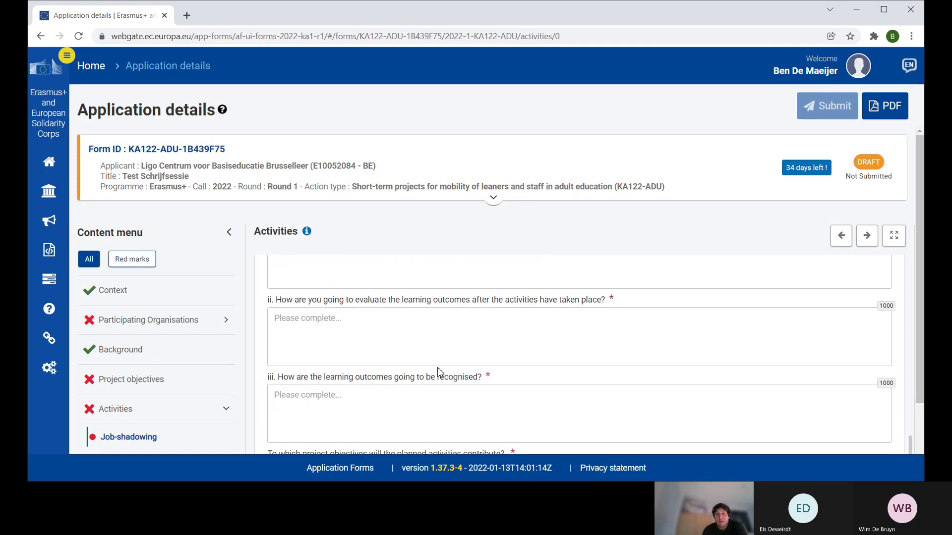
scroll(440, 370, "up", 6)
scroll(438, 372, "up", 2)
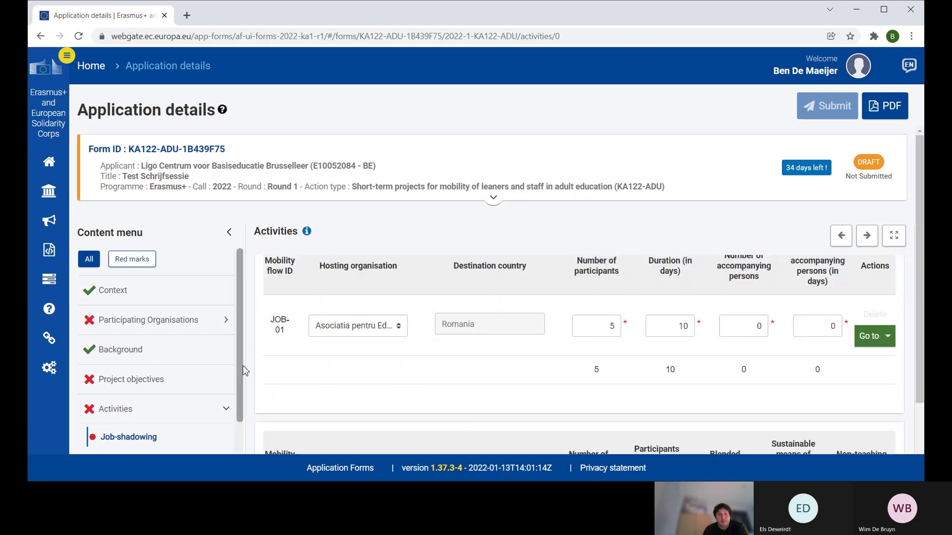
Open the Individual learning mobility of adult learners activity and review its planned mobility flow to Spain.
scroll(240, 377, "down", 3)
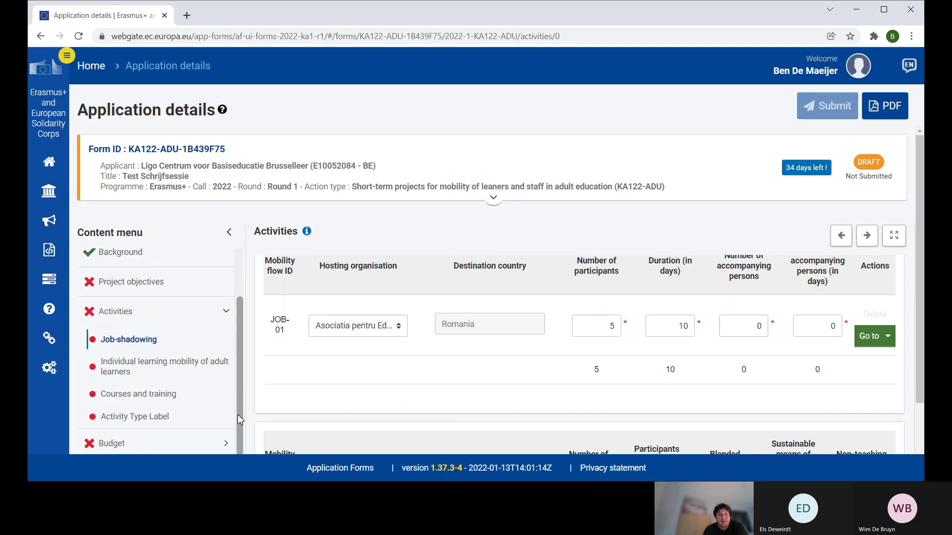
left_click(125, 375)
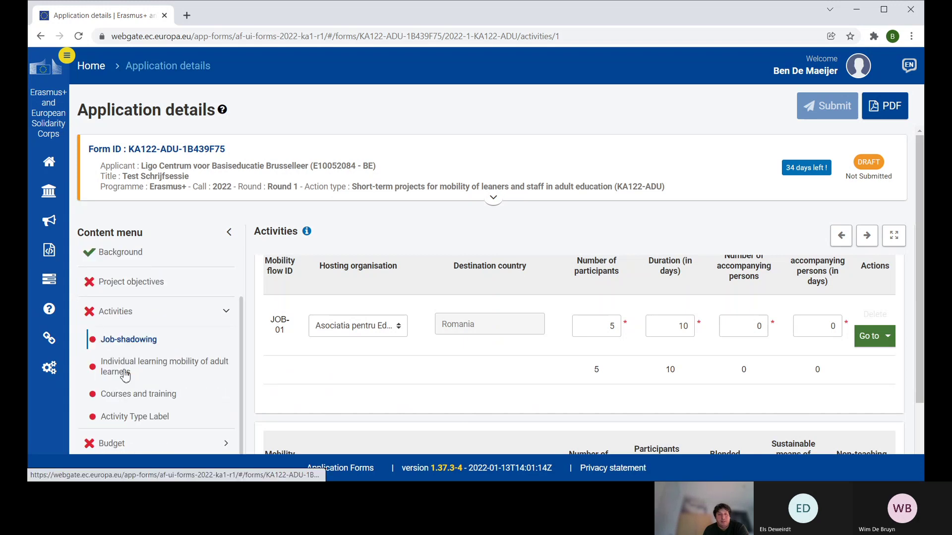
scroll(427, 344, "down", 2)
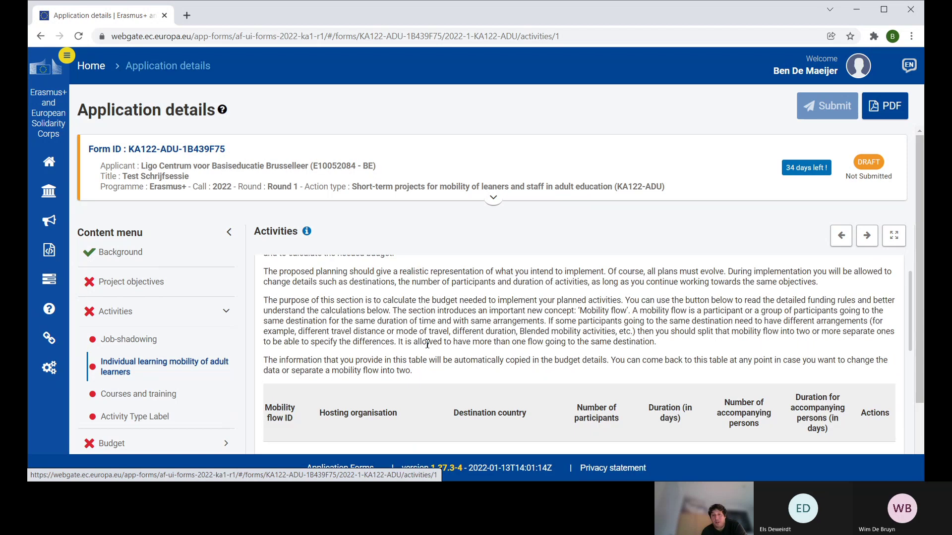
scroll(392, 323, "down", 2)
scroll(393, 323, "down", 2)
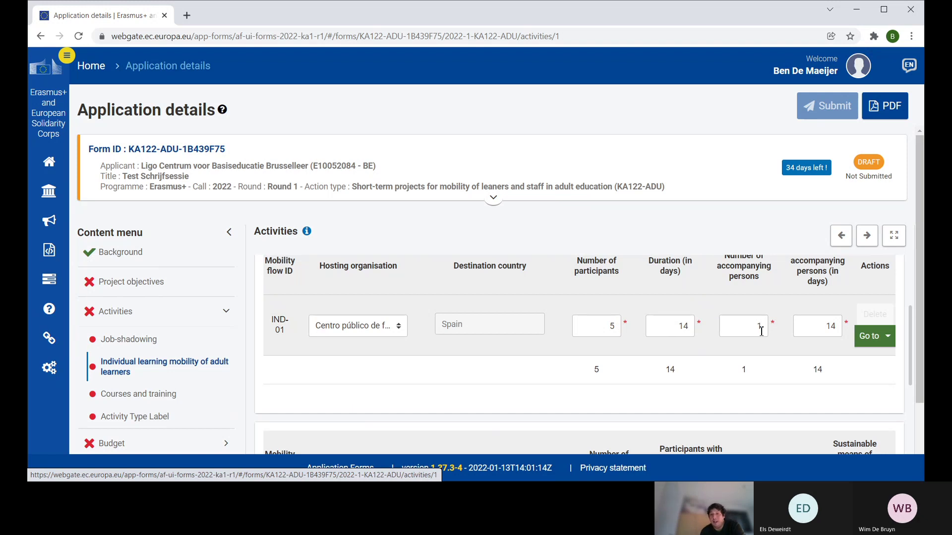
scroll(779, 347, "down", 2)
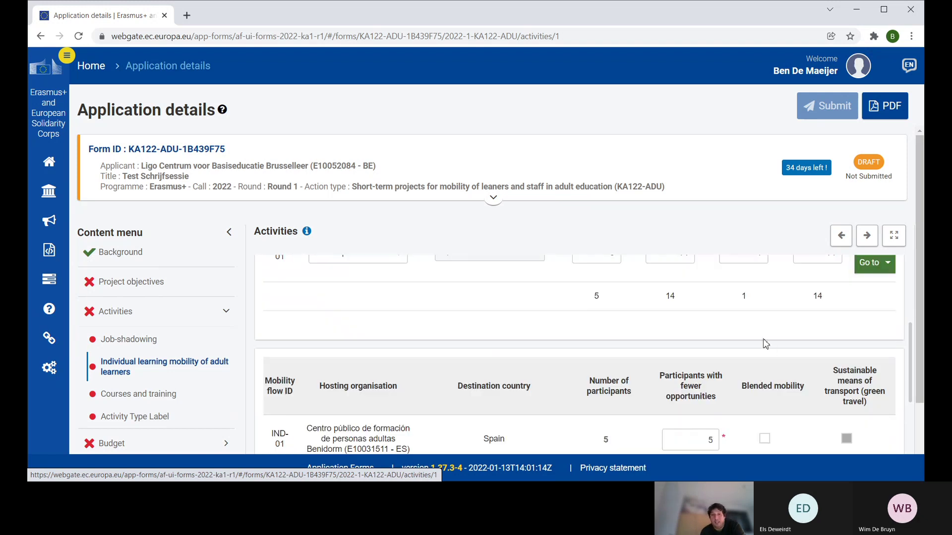
Examine the Spain flow's accompanying persons, participants with fewer opportunities, blended mobility and green travel fields.
scroll(763, 338, "down", 1)
scroll(633, 365, "up", 2)
scroll(633, 365, "down", 2)
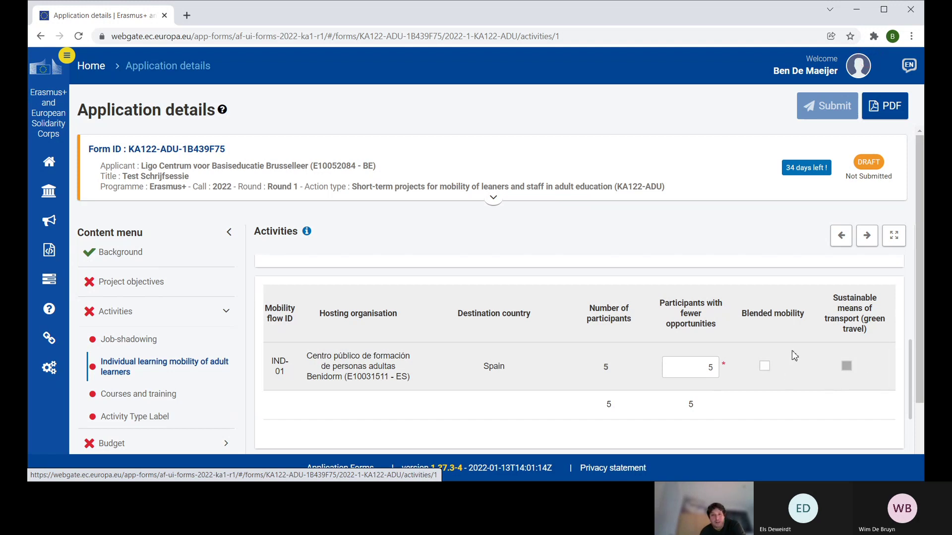
scroll(565, 323, "up", 2)
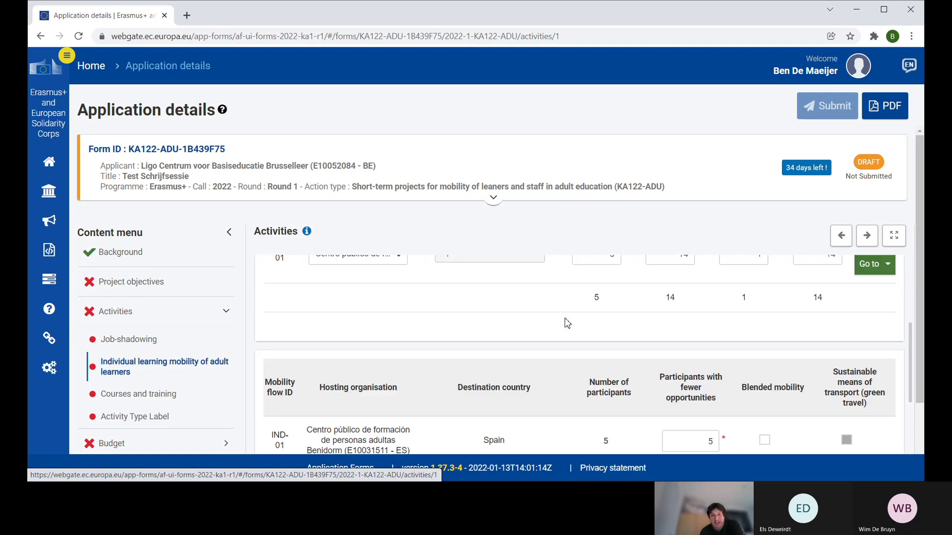
scroll(568, 324, "up", 3)
scroll(568, 324, "down", 2)
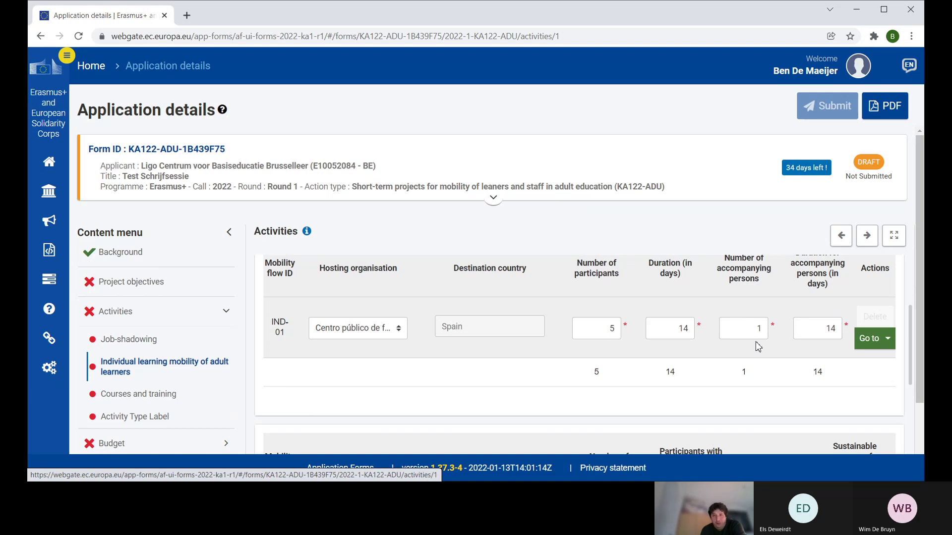
scroll(757, 346, "down", 3)
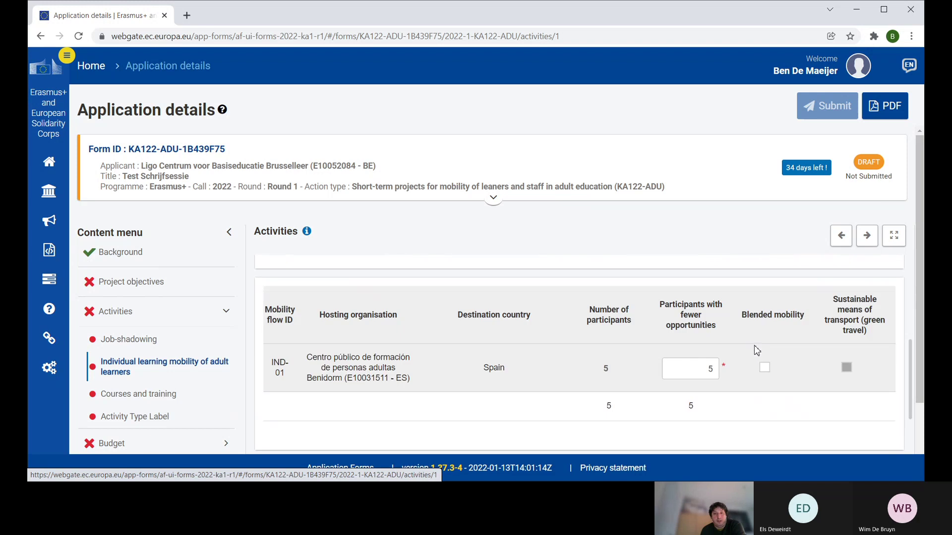
scroll(754, 345, "down", 1)
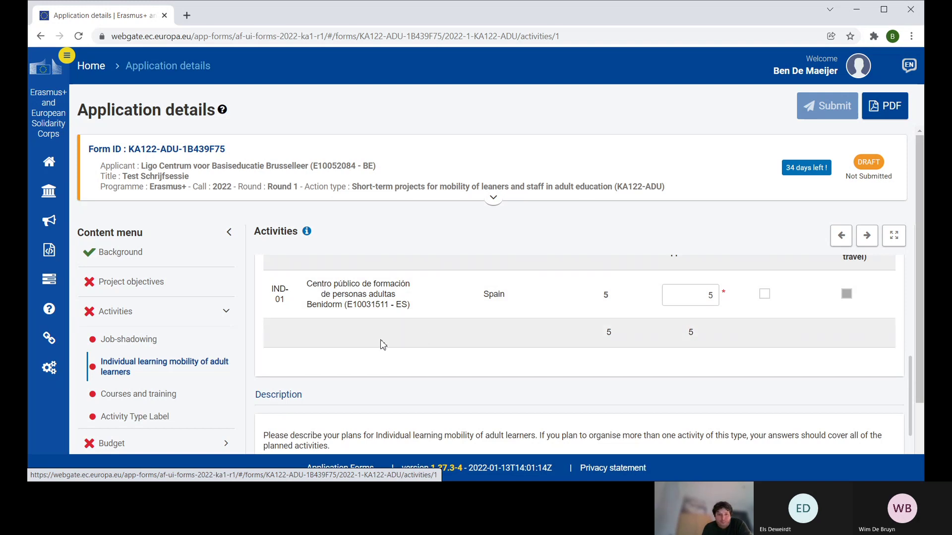
Open the Courses and training activity and review the participants, duration and blended mobility of its Netherlands flow.
left_click(130, 396)
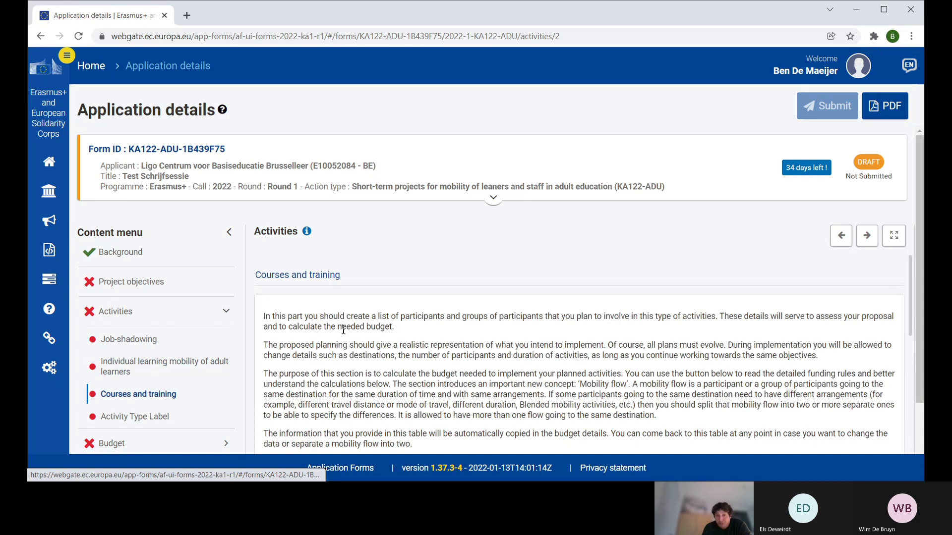
scroll(343, 330, "down", 2)
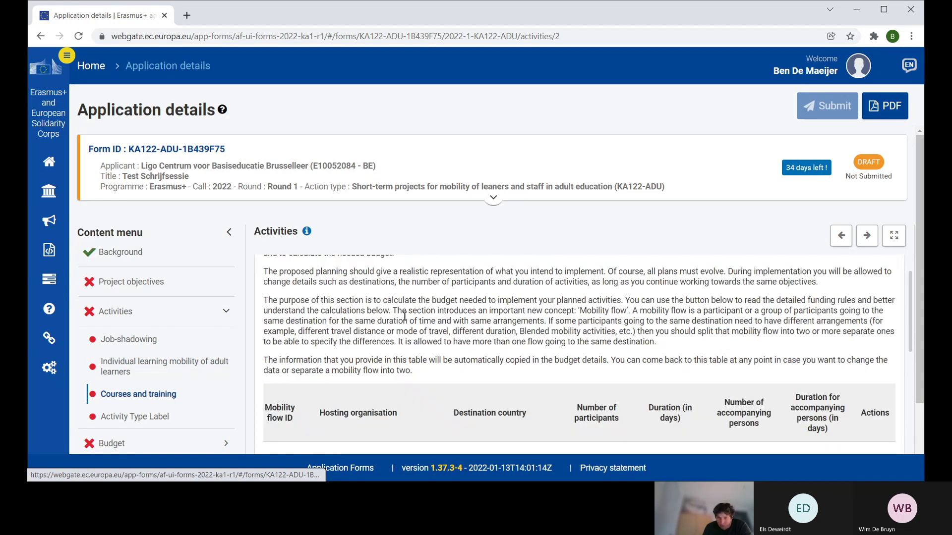
scroll(404, 319, "down", 2)
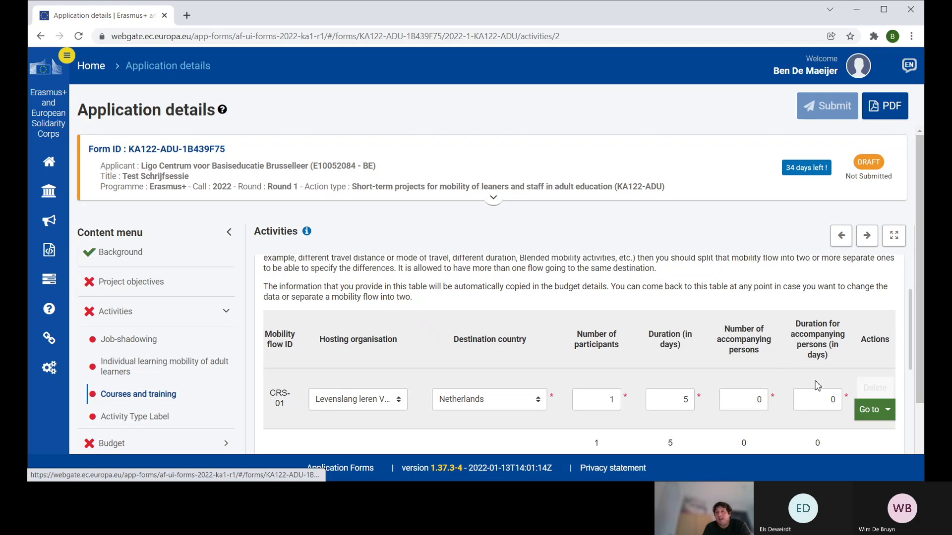
scroll(815, 394, "down", 5)
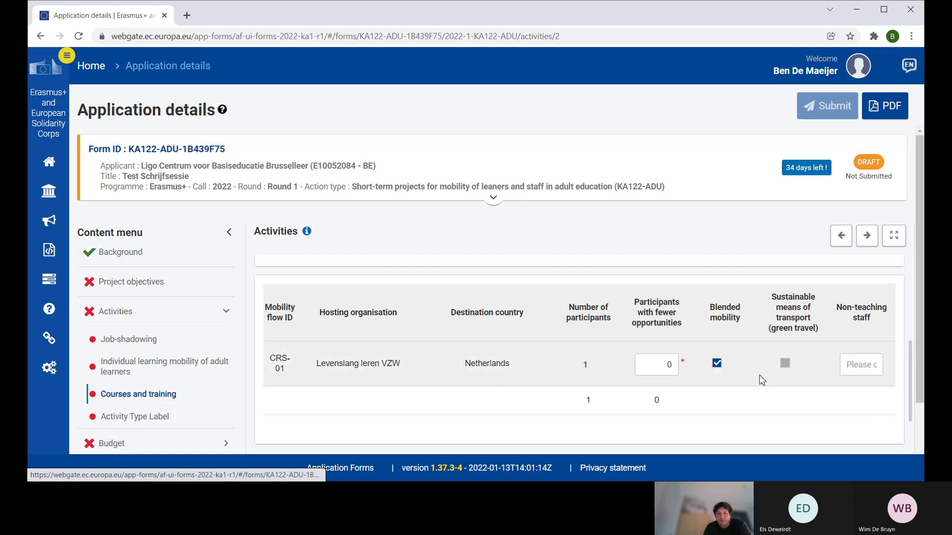
Review the Courses and training description questions on content, learning outcomes, project objectives and participant selection.
scroll(762, 380, "down", 5)
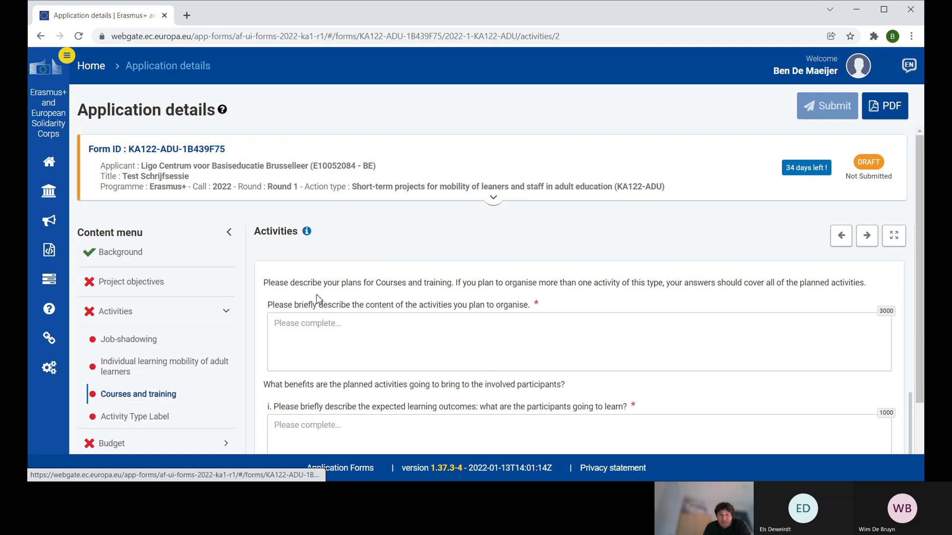
scroll(318, 299, "down", 1)
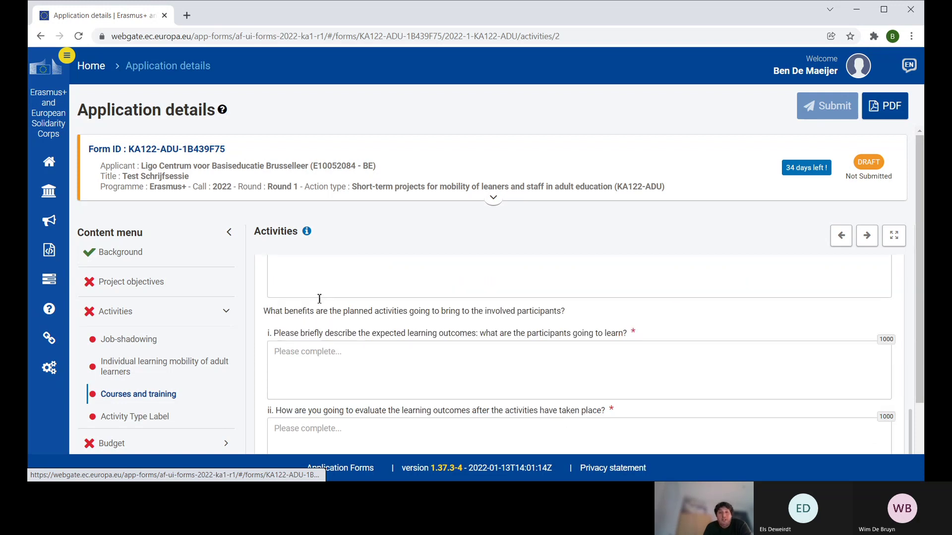
scroll(383, 366, "down", 1)
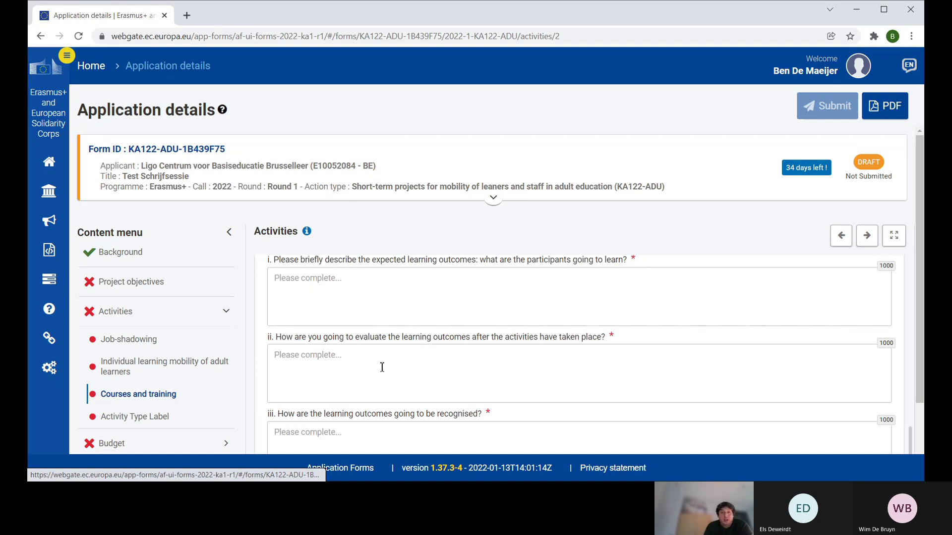
scroll(382, 367, "down", 1)
scroll(382, 367, "down", 1)
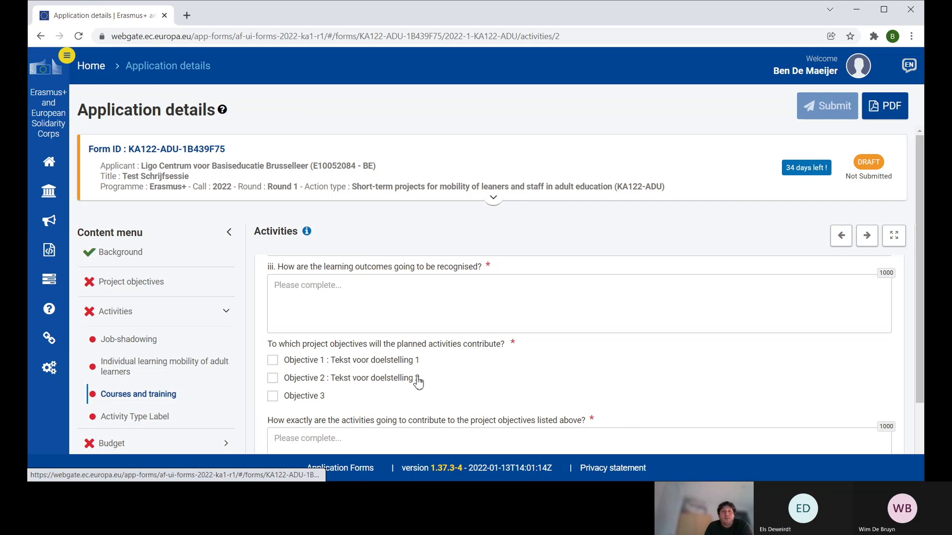
scroll(388, 377, "down", 1)
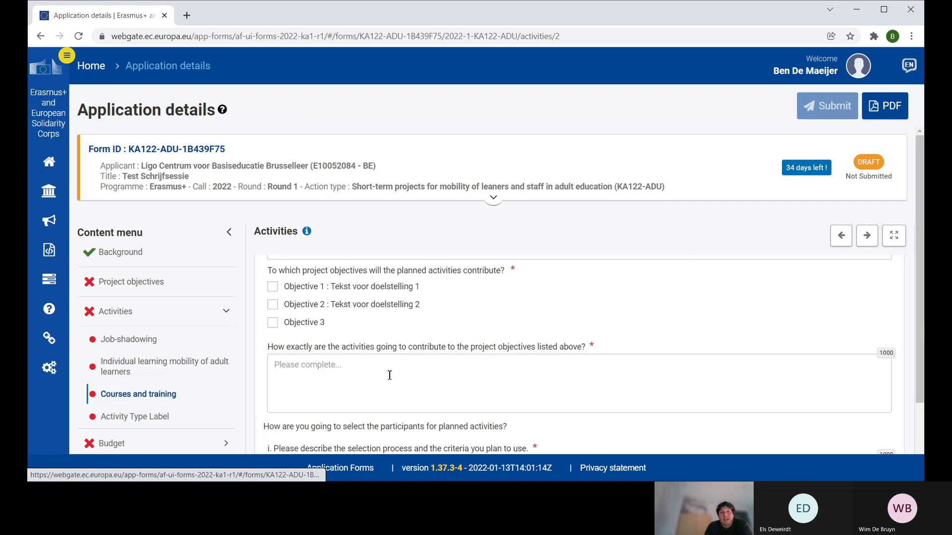
scroll(379, 353, "down", 2)
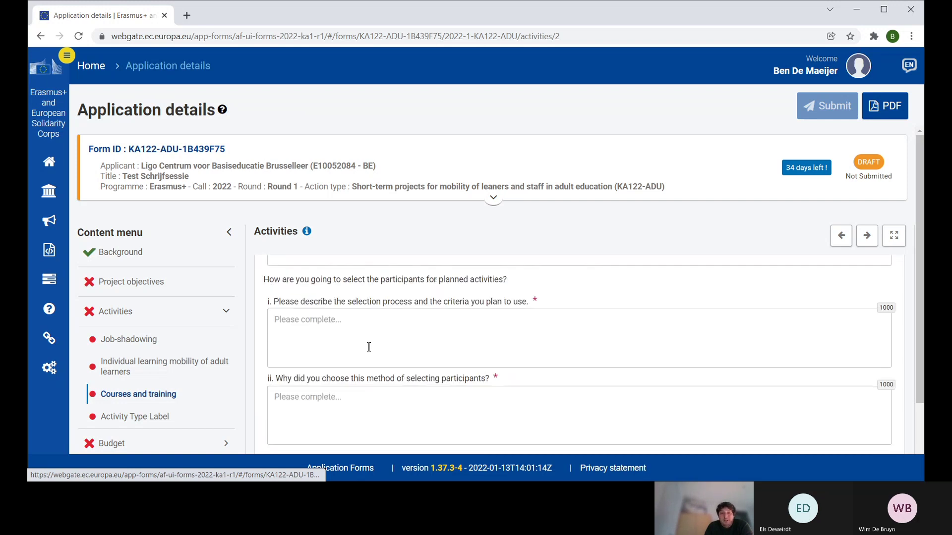
scroll(368, 347, "down", 1)
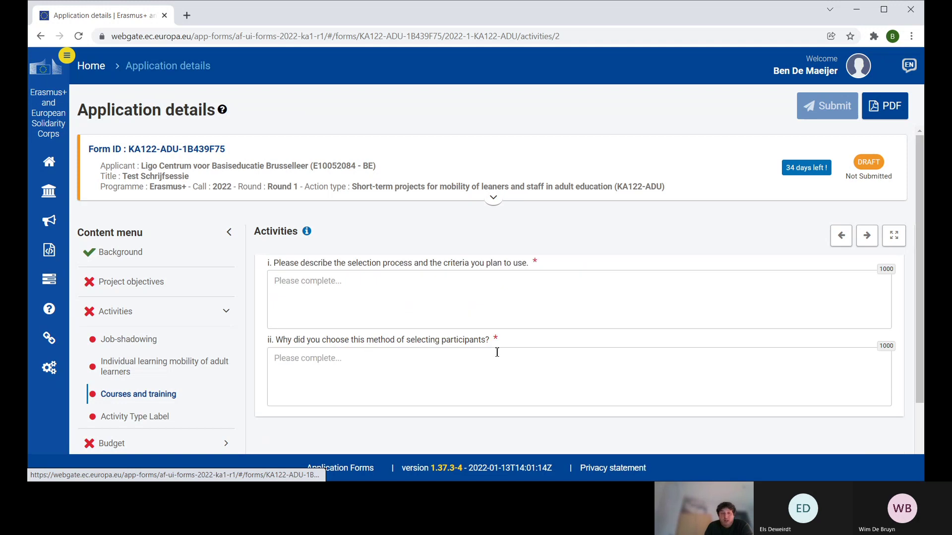
scroll(490, 354, "up", 1)
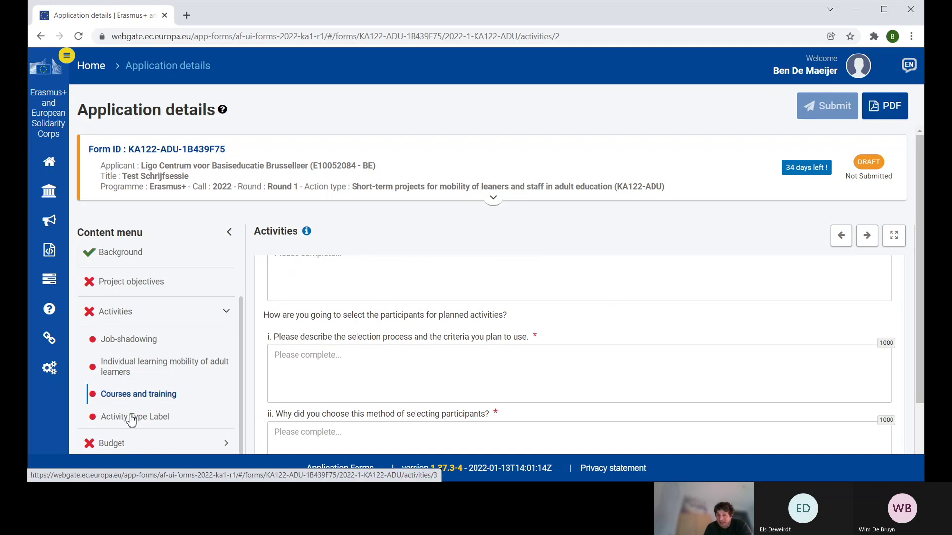
Collapse the Activities section and open the Budget summary.
left_click(227, 312)
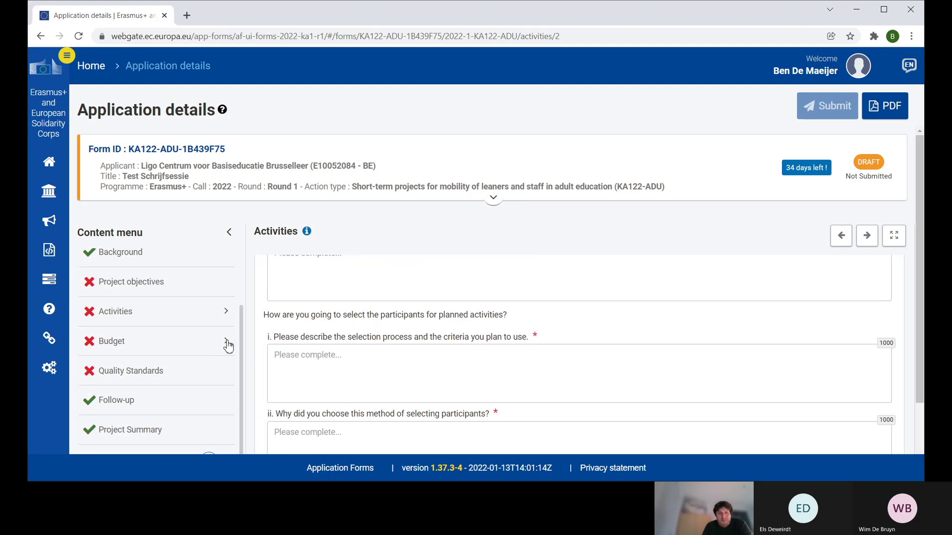
left_click(102, 348)
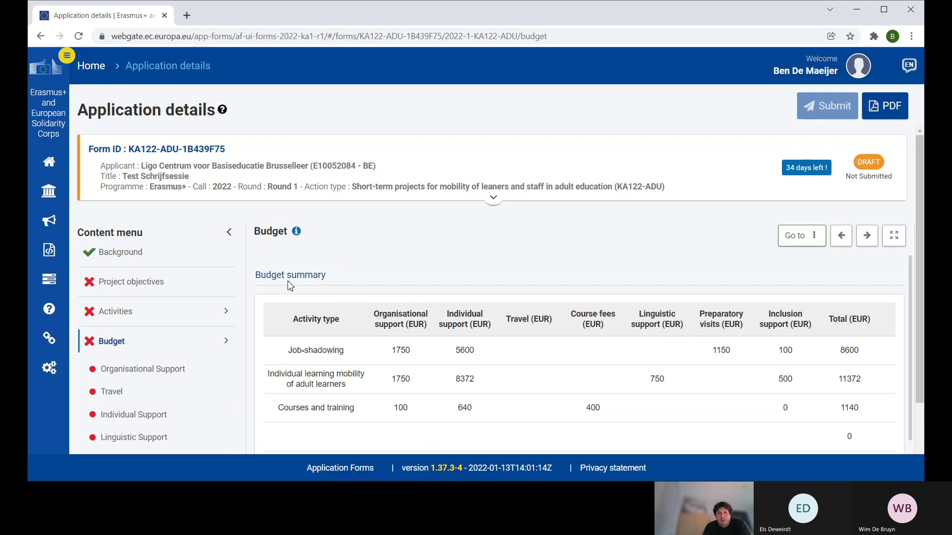
Examine the Budget summary by activity type, its totals, and the Details table on individual, travel and inclusion support.
scroll(366, 271, "down", 2)
scroll(382, 291, "up", 2)
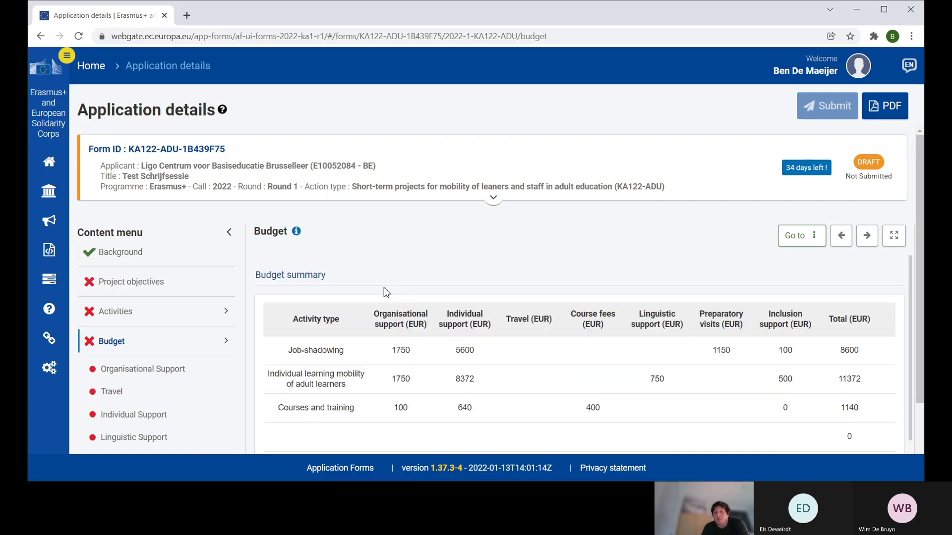
scroll(394, 300, "down", 2)
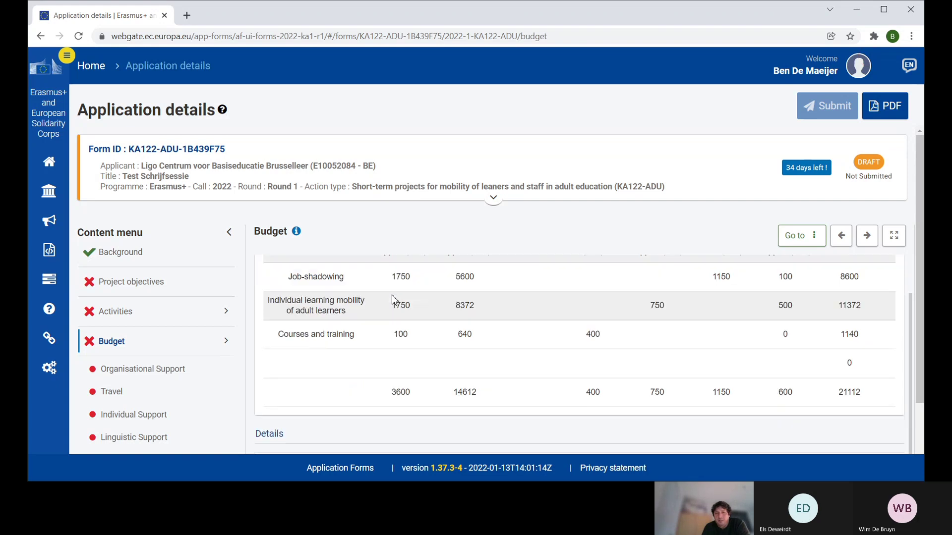
scroll(391, 299, "up", 2)
scroll(362, 357, "down", 4)
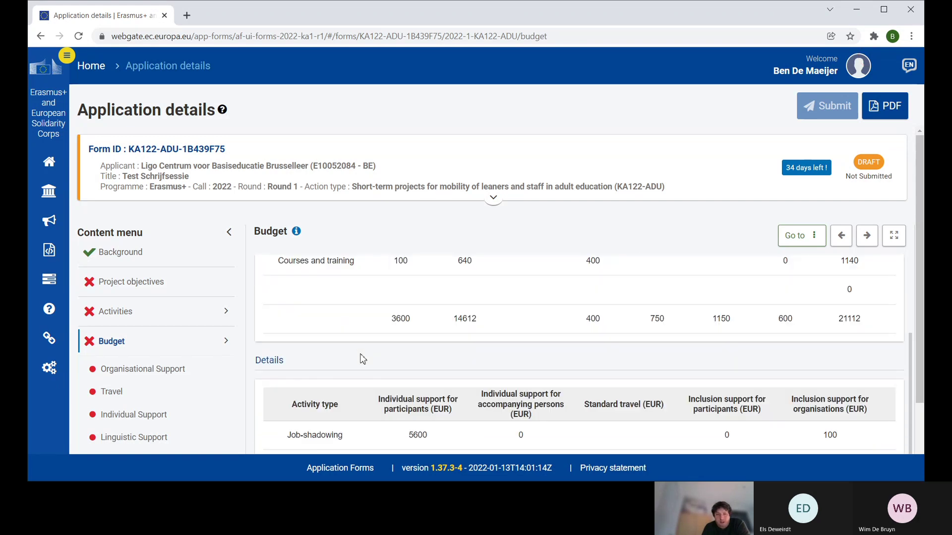
scroll(362, 357, "down", 4)
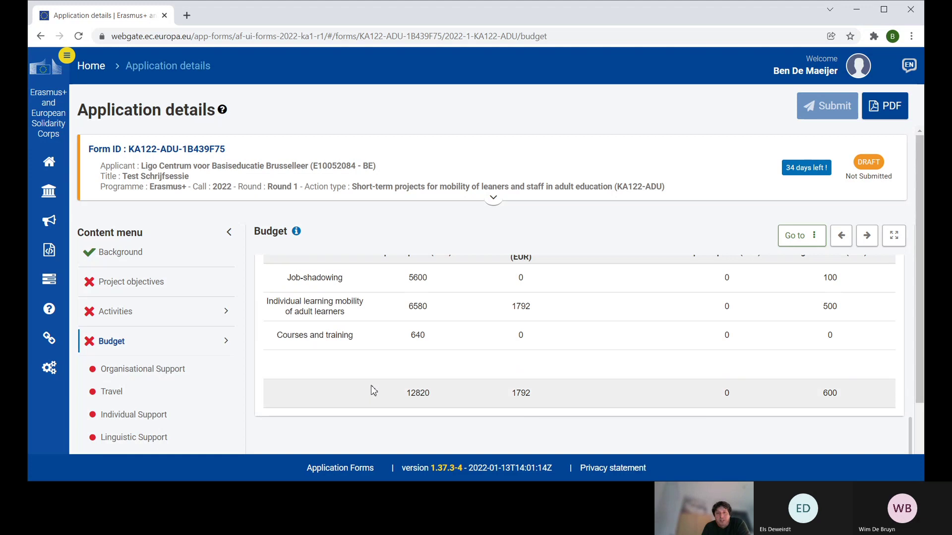
scroll(371, 385, "up", 2)
scroll(372, 386, "up", 5)
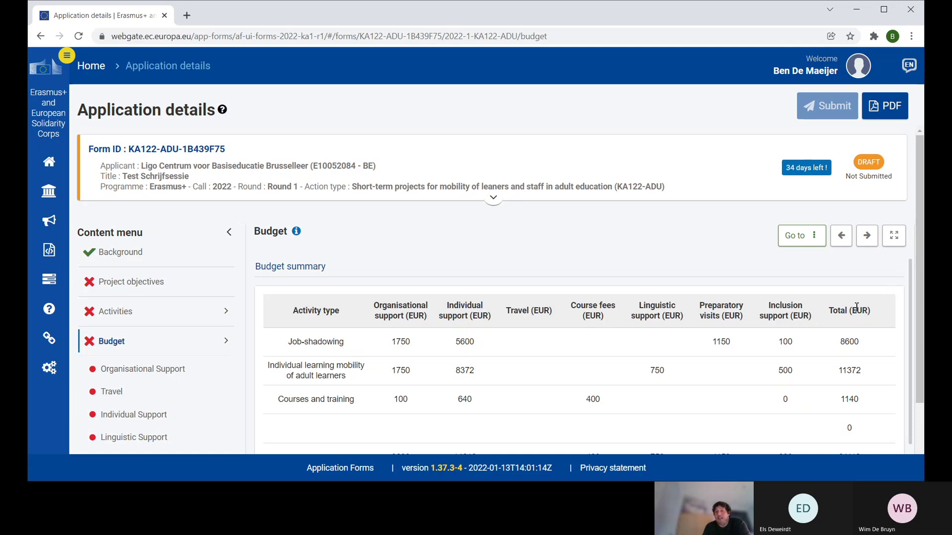
scroll(855, 307, "down", 3)
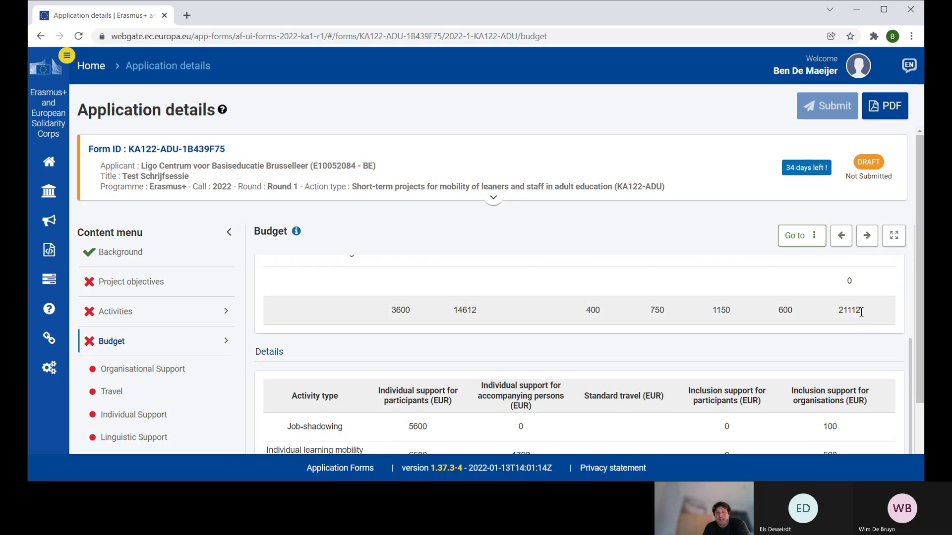
scroll(861, 312, "down", 2)
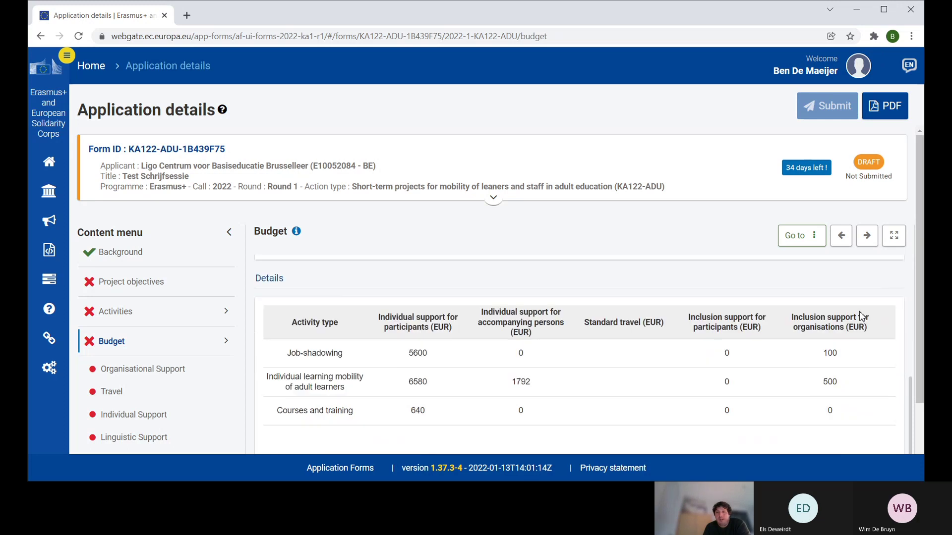
scroll(860, 316, "down", 2)
scroll(861, 318, "up", 7)
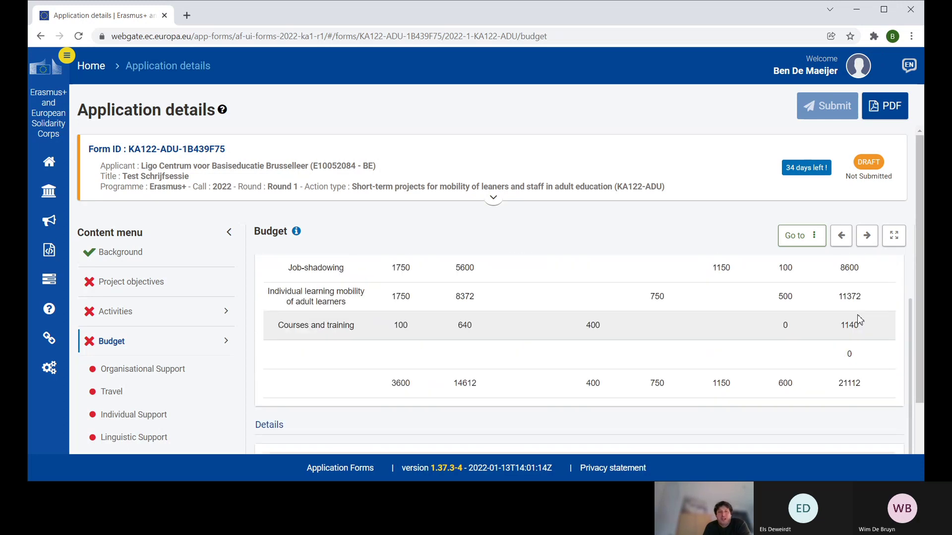
Open the Organisational Support budget and review the participants, base rate and grant of each mobility flow.
left_click(137, 376)
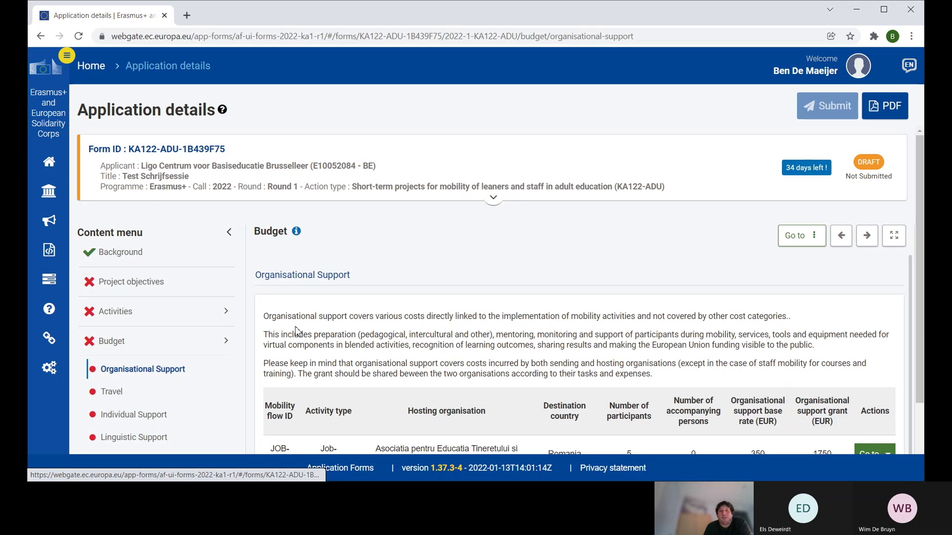
scroll(299, 325, "down", 2)
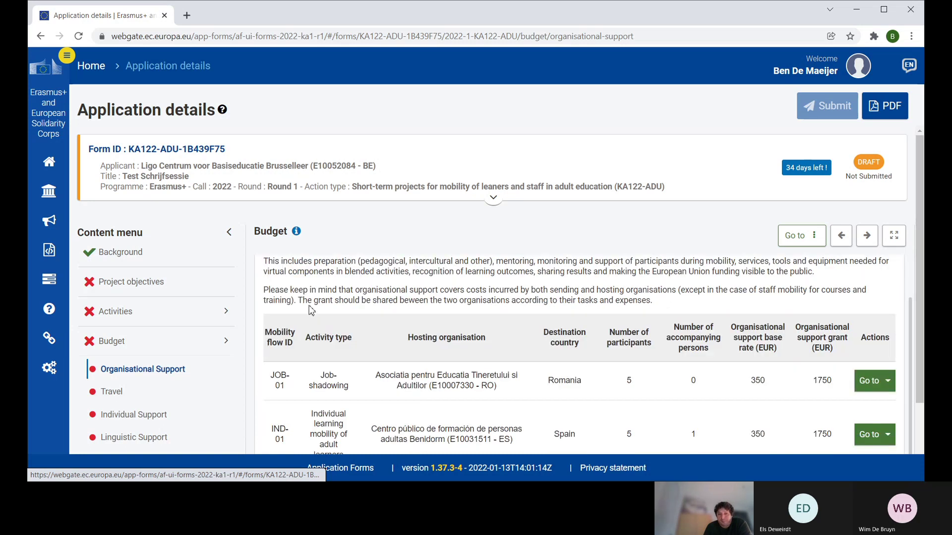
scroll(311, 310, "down", 2)
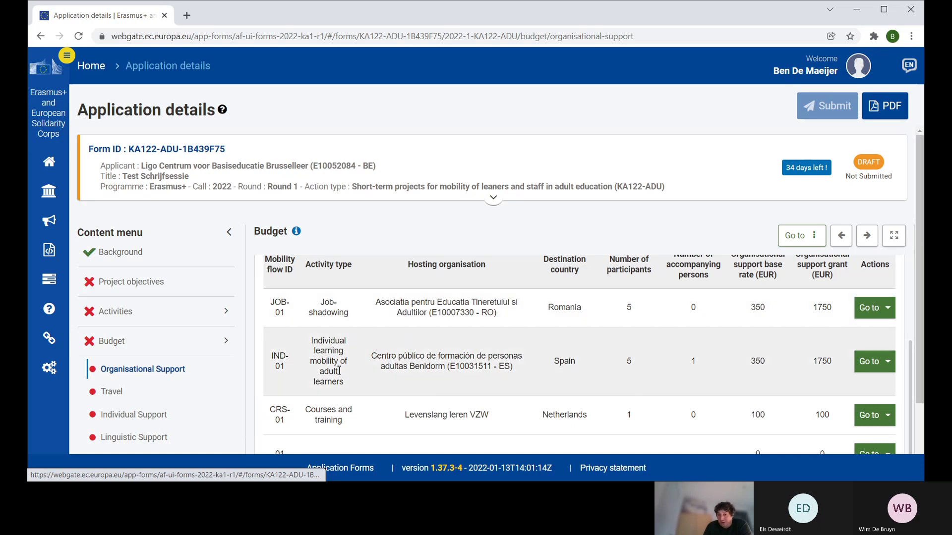
scroll(455, 363, "down", 2)
scroll(538, 352, "up", 2)
scroll(634, 352, "down", 2)
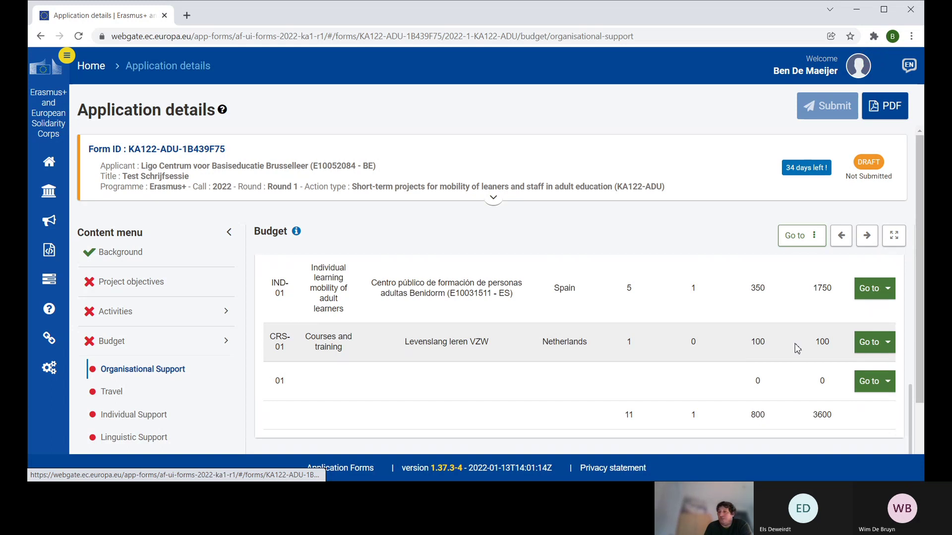
scroll(600, 338, "up", 2)
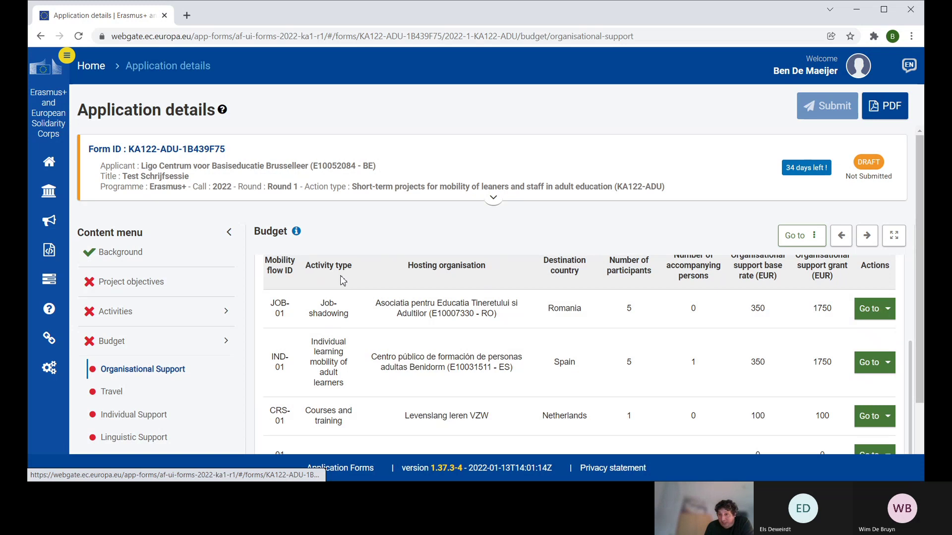
scroll(342, 303, "down", 2)
scroll(345, 303, "up", 2)
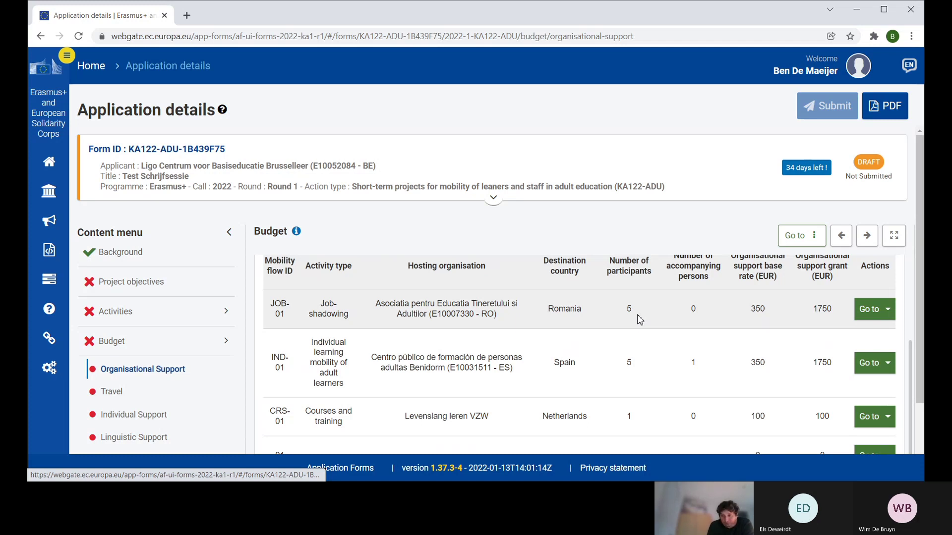
scroll(635, 327, "down", 2)
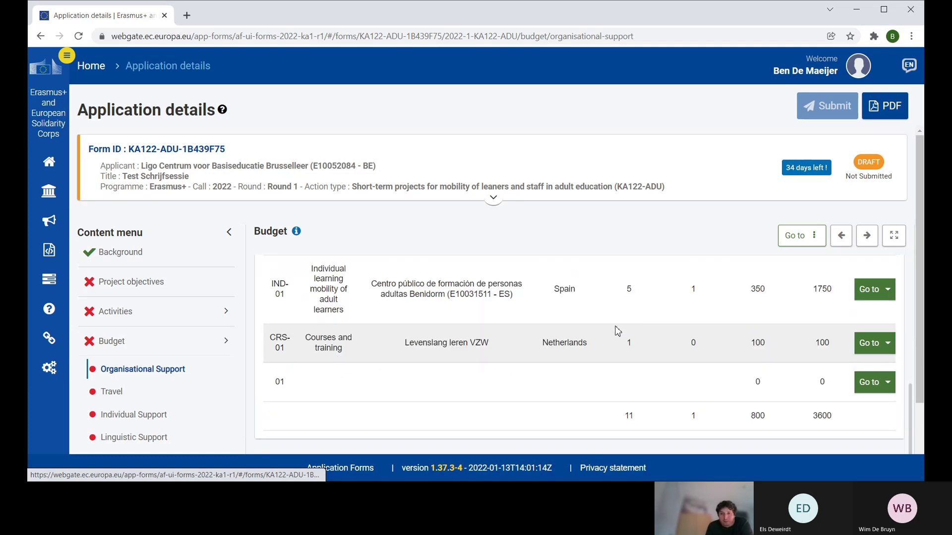
scroll(602, 330, "up", 2)
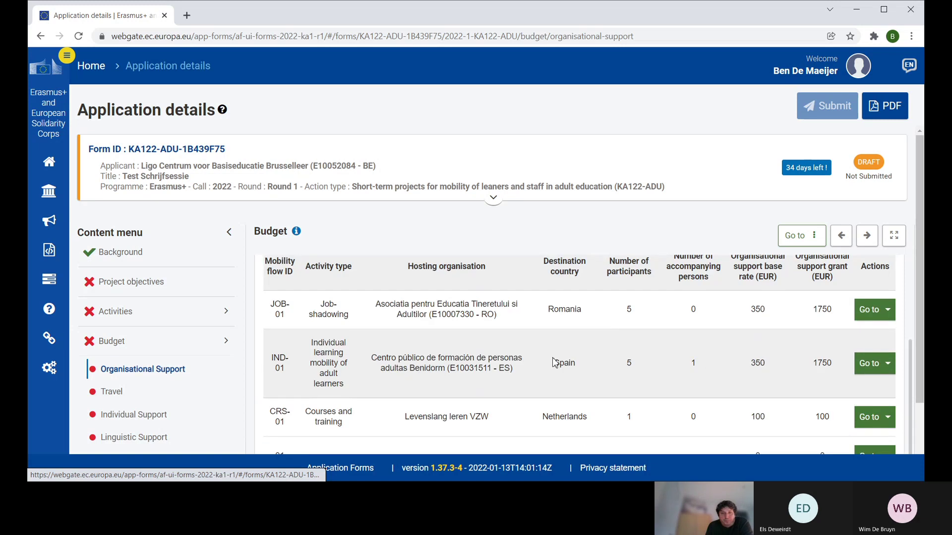
Open the Travel budget and review each mobility flow's green travel, travel distance and grant fields.
left_click(121, 396)
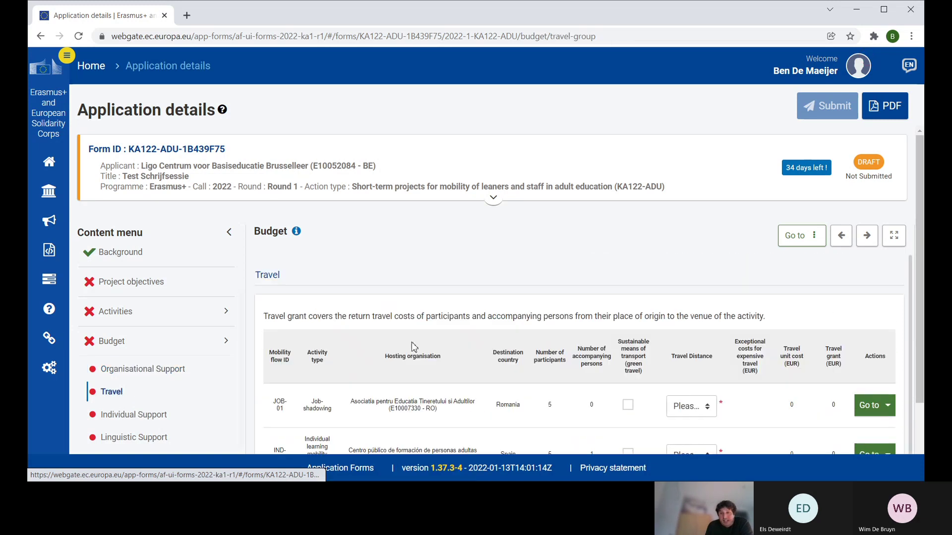
scroll(513, 295, "down", 2)
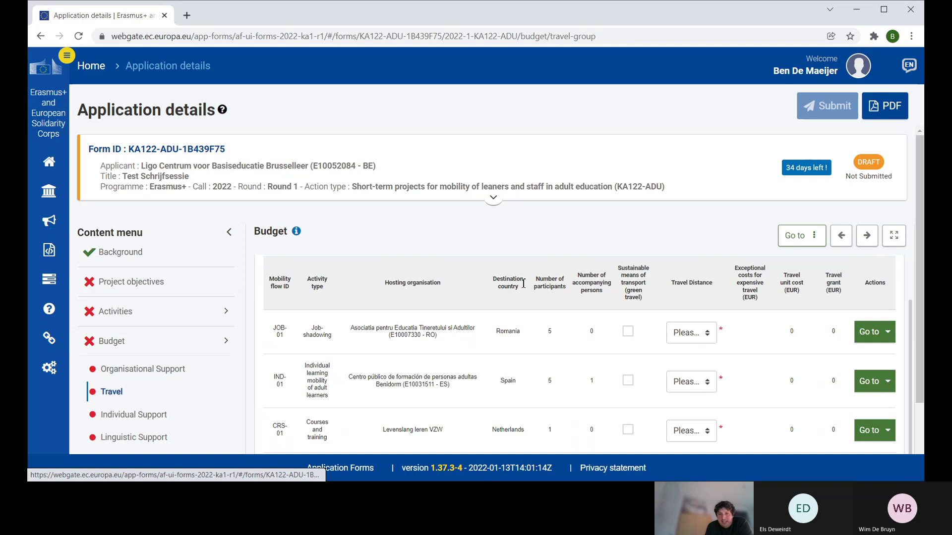
scroll(448, 308, "down", 2)
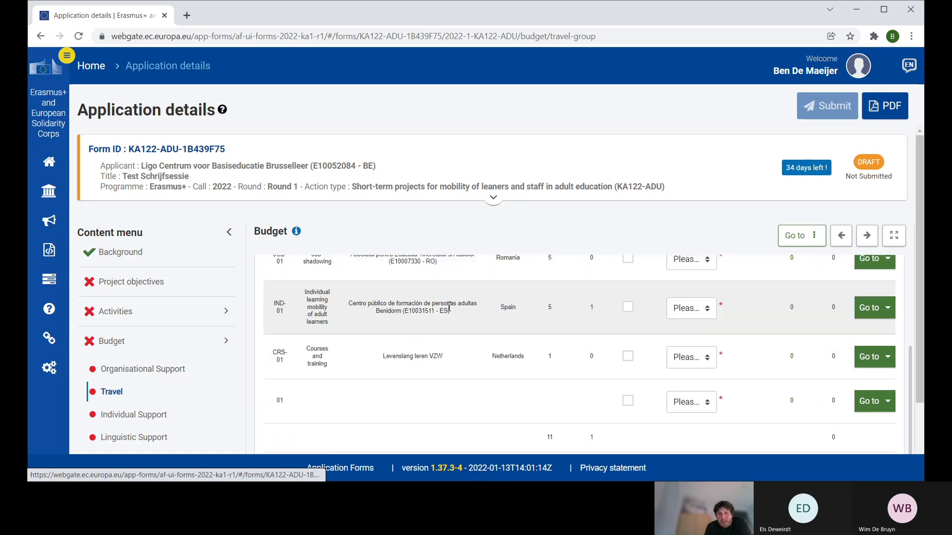
scroll(449, 308, "up", 2)
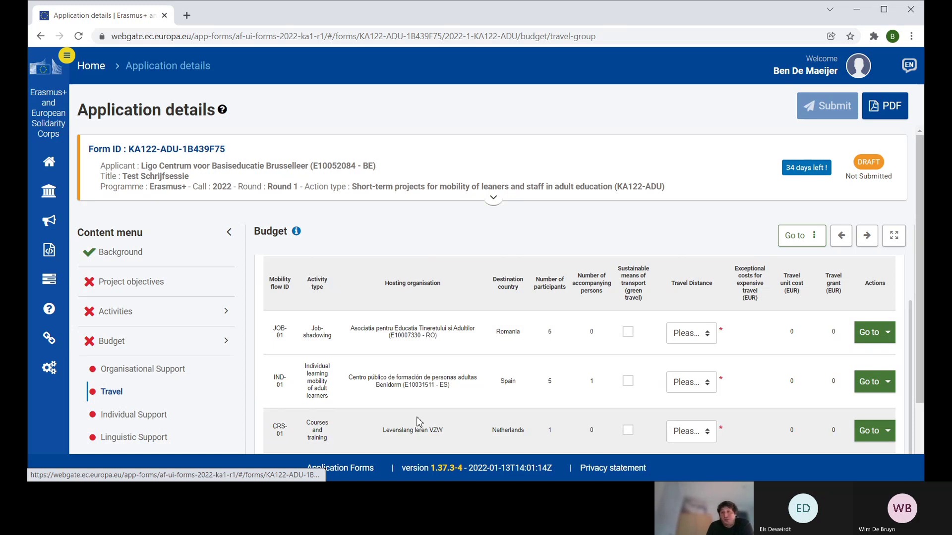
scroll(767, 369, "down", 2)
scroll(765, 365, "up", 2)
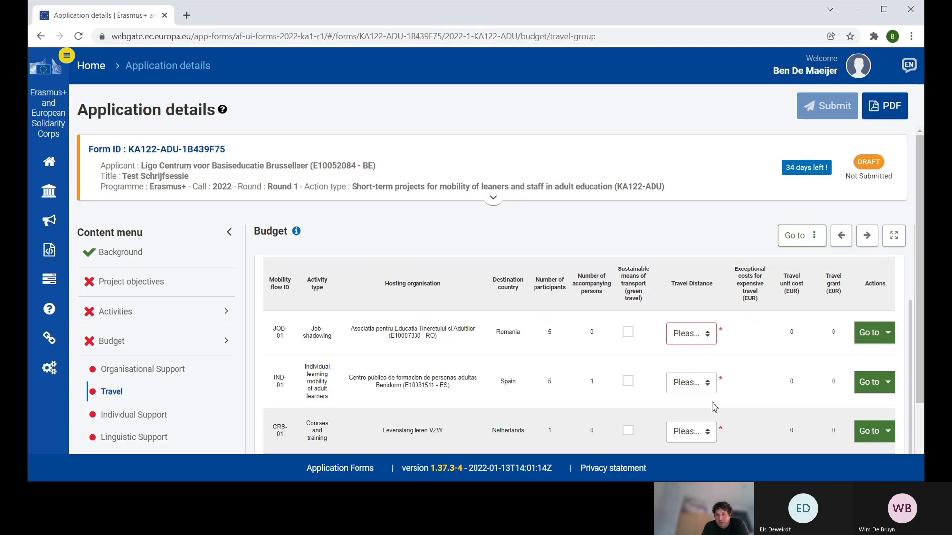
Choose the travel distance option beginning with 2000 for the Romania job-shadowing flow, and try its green travel option before leaving it off.
left_click(714, 410)
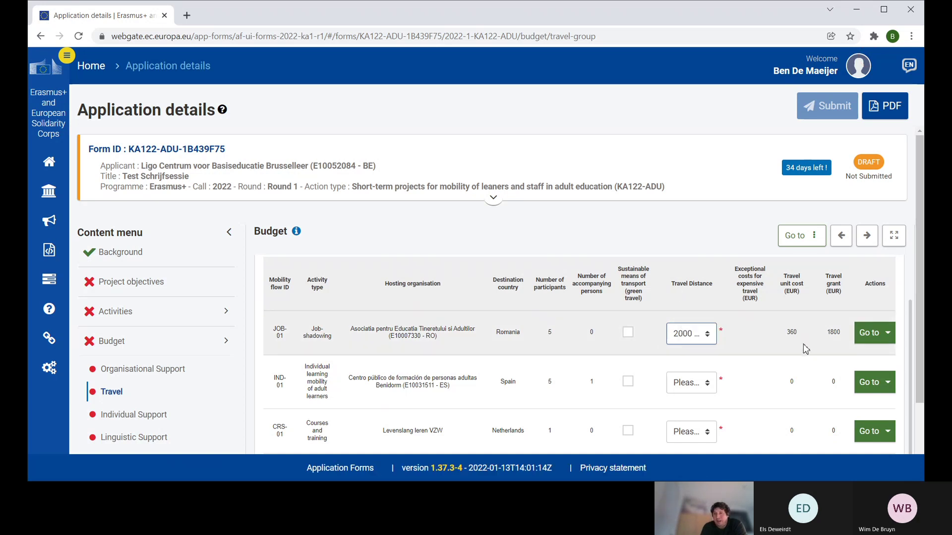
left_click(628, 332)
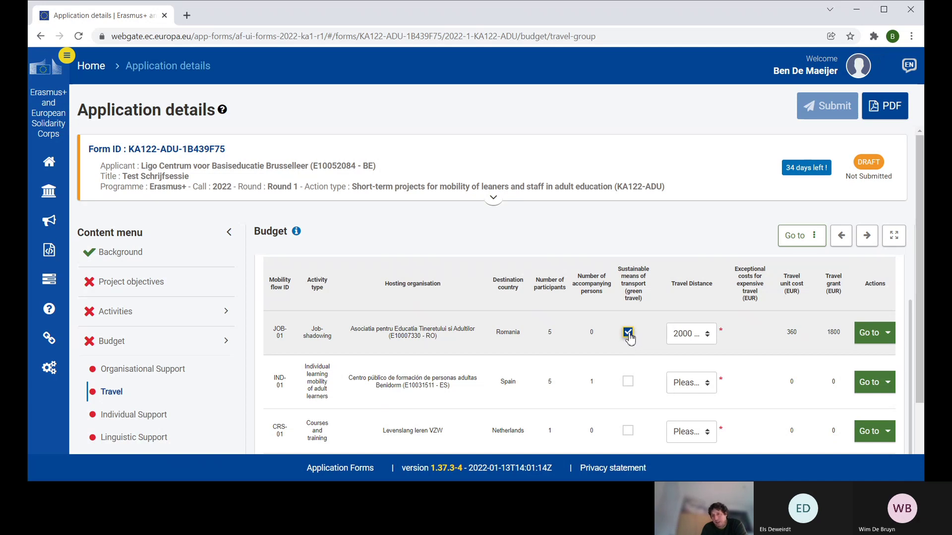
left_click(628, 332)
left_click(627, 332)
left_click(628, 332)
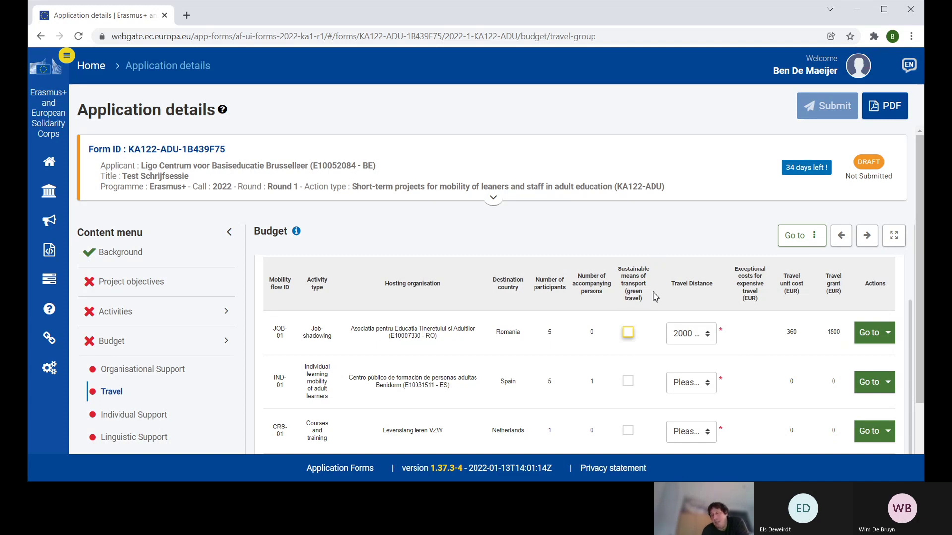
Check the travel distance and grant fields of the remaining mobility flows and the totals row in the Travel table.
mouse_move(687, 296)
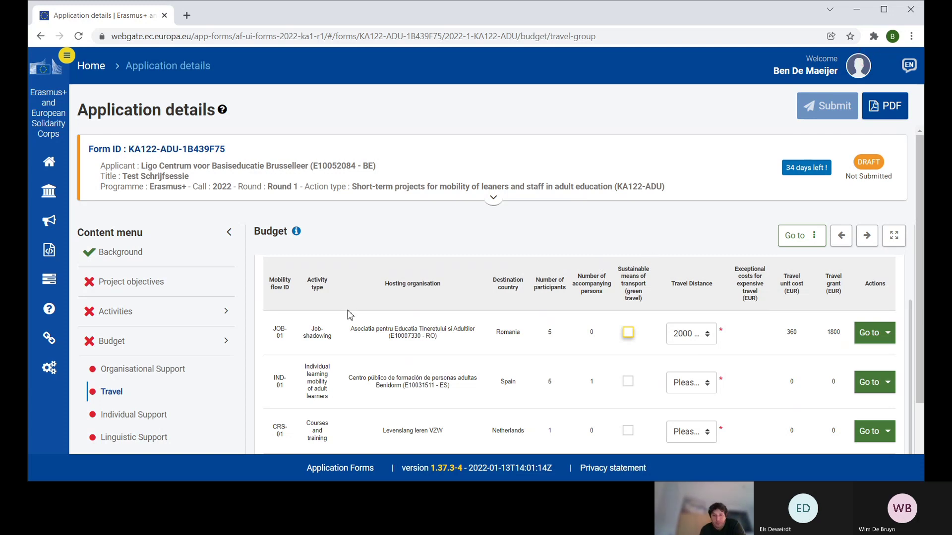
scroll(349, 313, "down", 3)
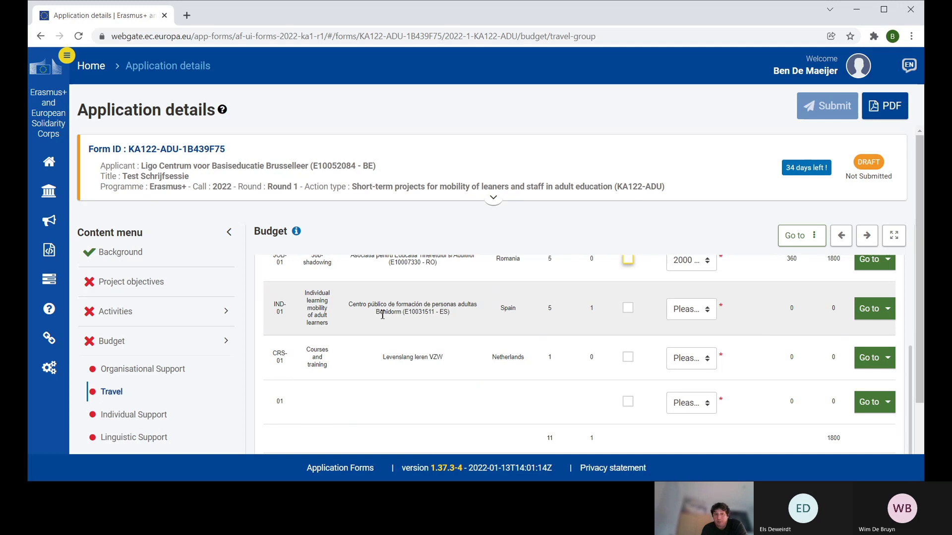
scroll(362, 313, "up", 3)
scroll(337, 313, "down", 3)
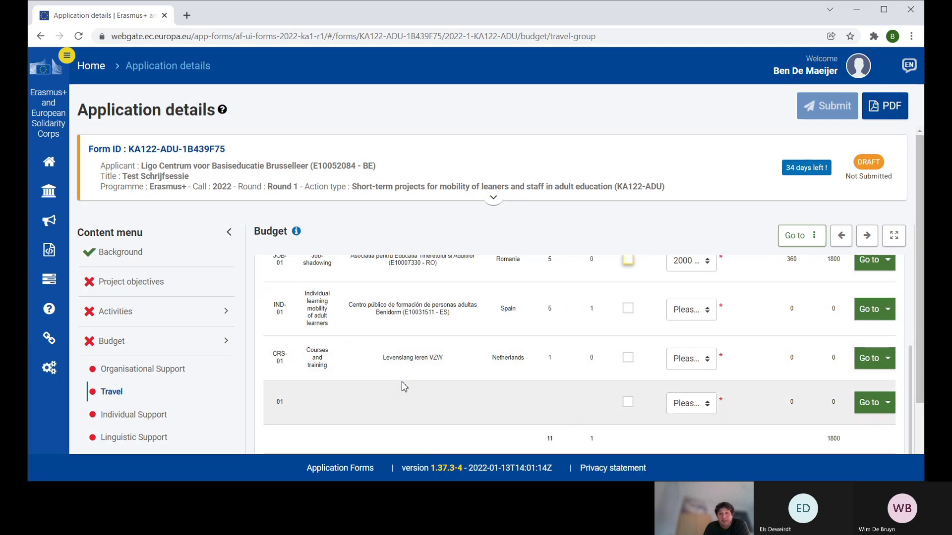
scroll(570, 366, "up", 2)
scroll(569, 367, "down", 4)
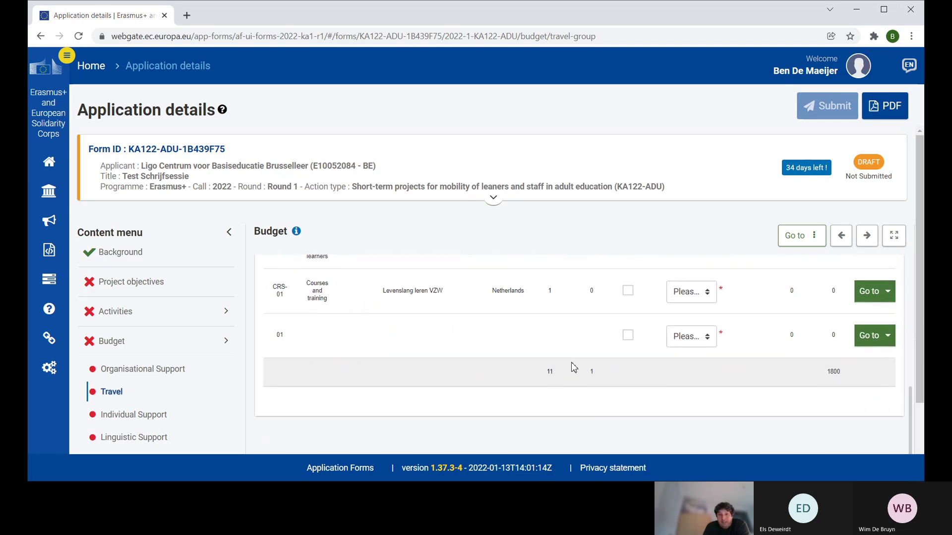
scroll(574, 367, "up", 3)
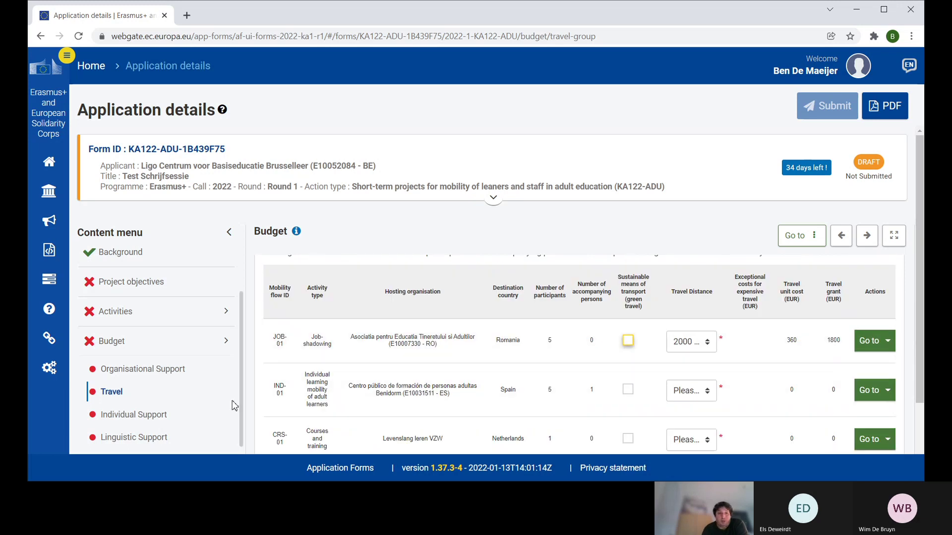
Open the Individual Support budget and review its explanation and each flow's duration, travel days and support rates.
left_click(127, 421)
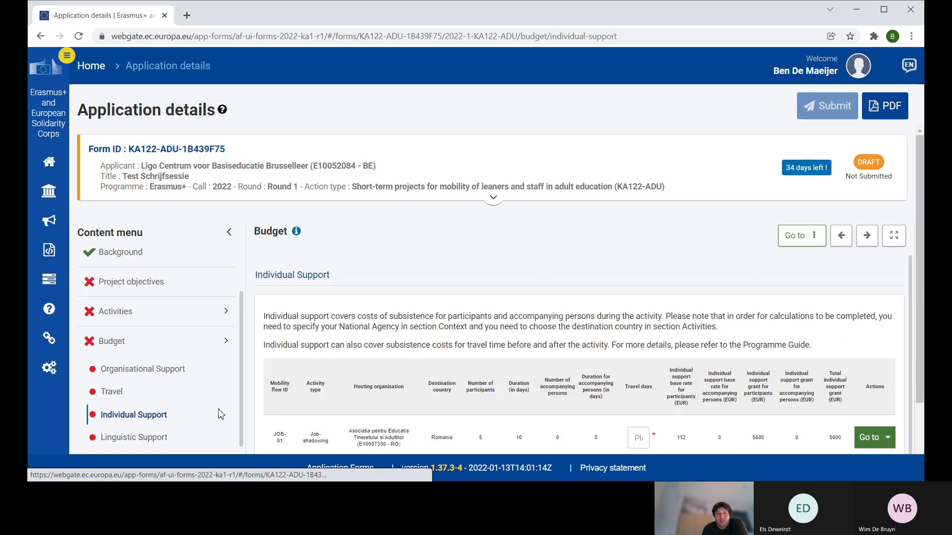
scroll(321, 340, "down", 2)
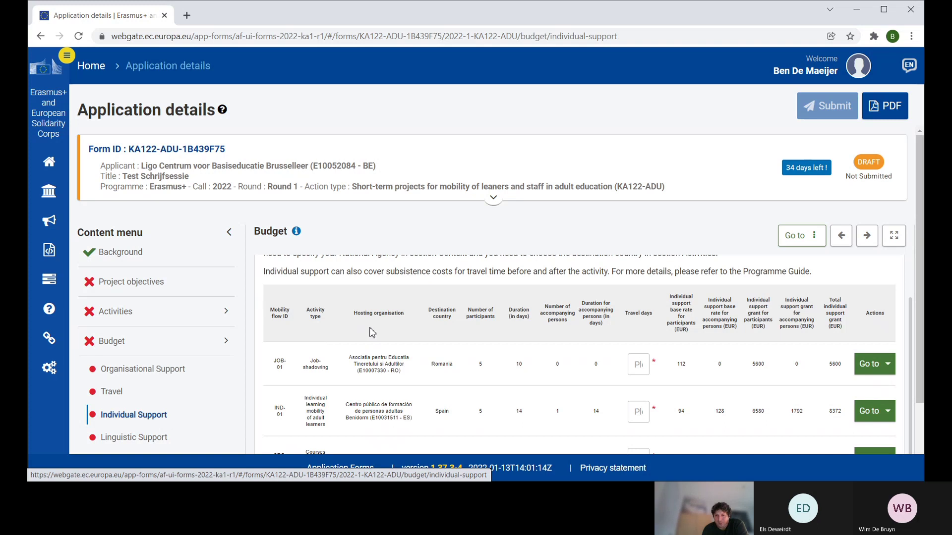
scroll(520, 347, "up", 2)
scroll(521, 347, "down", 2)
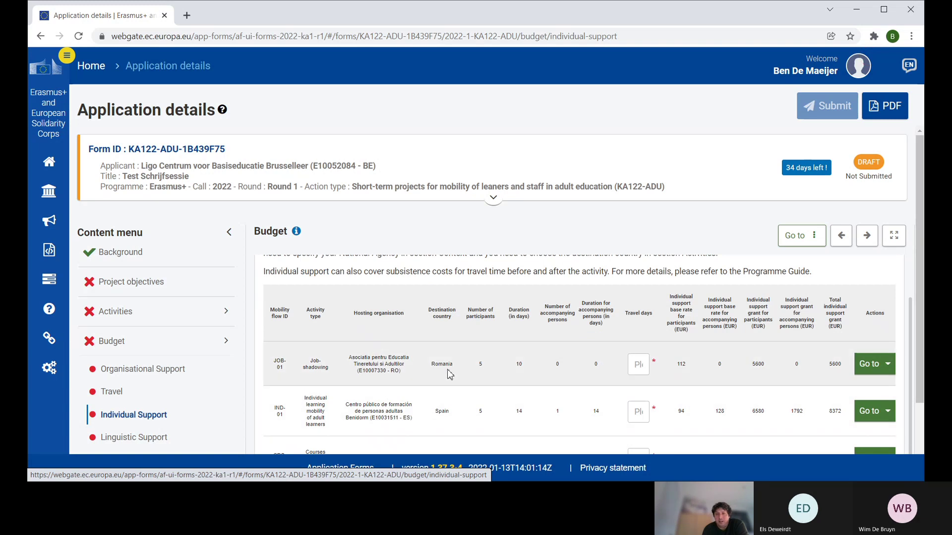
Try to set 3 travel days for the Romania job-shadowing flow, and clear the value.
left_click(644, 368)
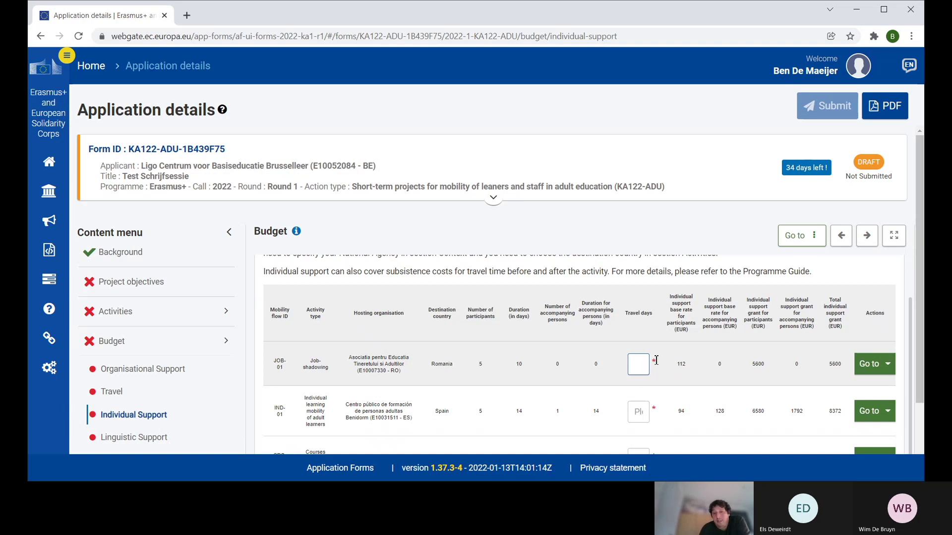
type("3")
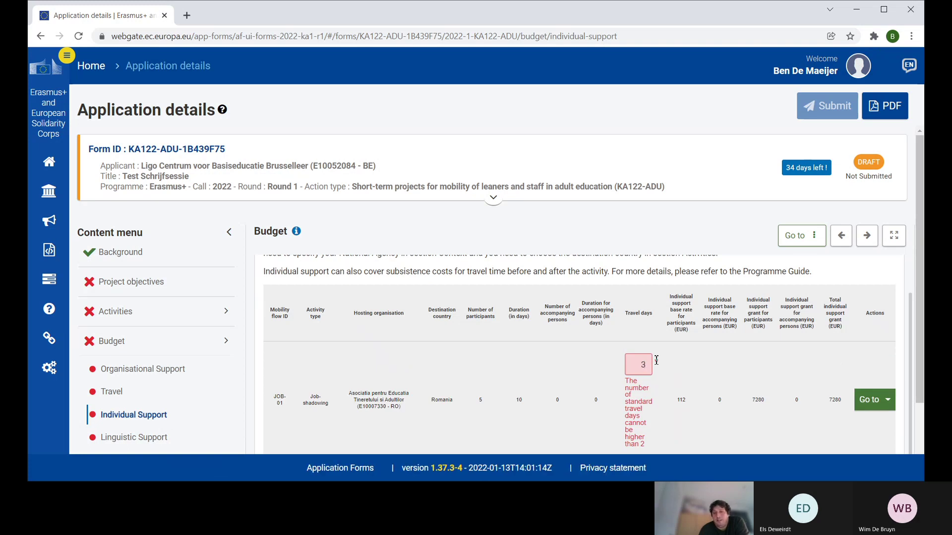
key("BackSpace")
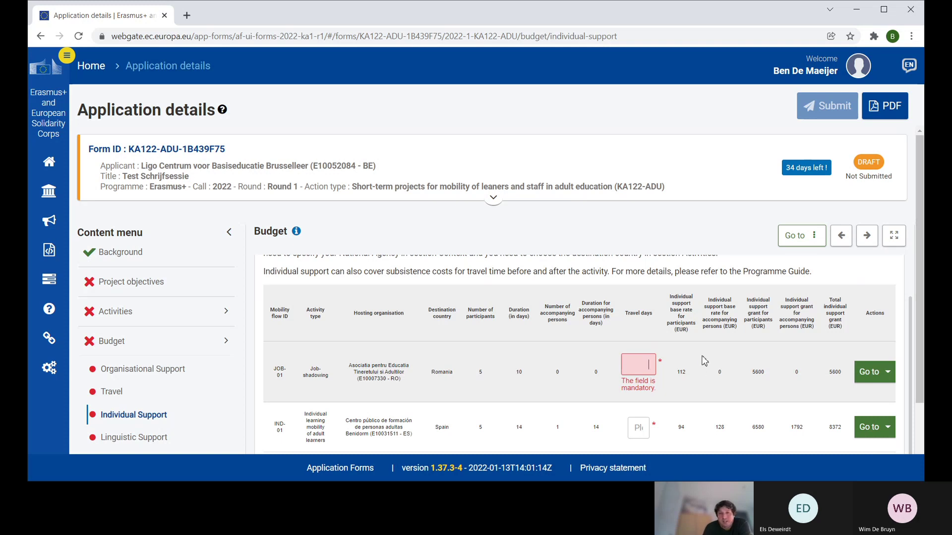
Review the Individual Support table, comparing the travel days and grant fields of all mobility flows and the totals row.
scroll(724, 369, "down", 2)
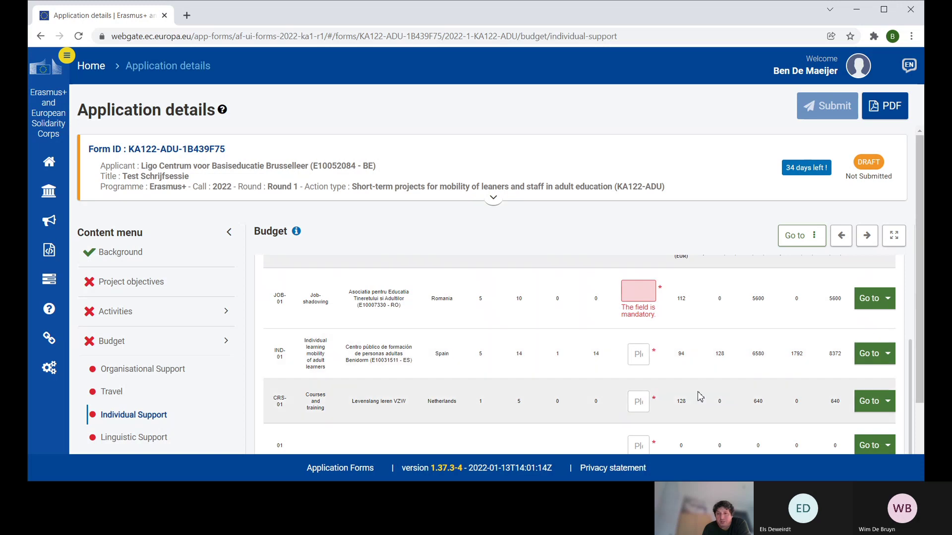
scroll(694, 394, "up", 1)
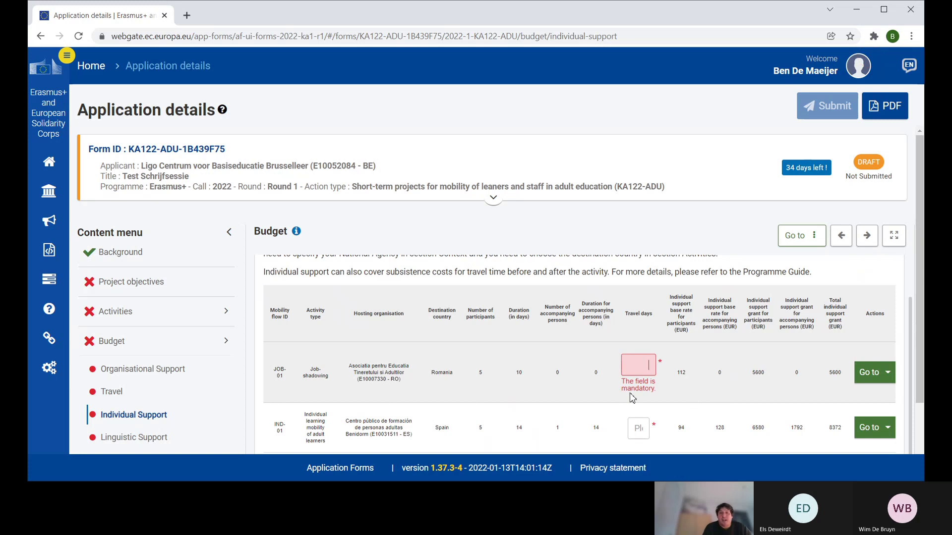
left_click(643, 364)
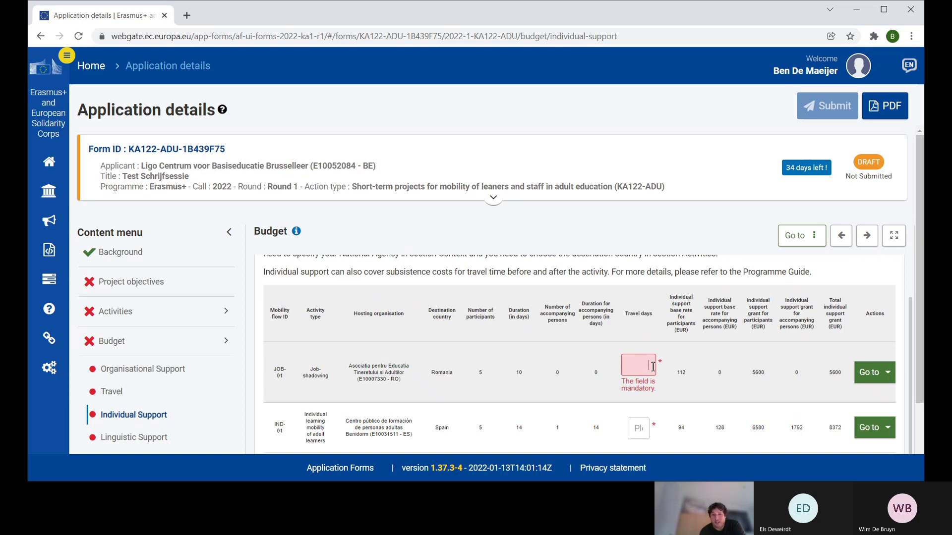
scroll(567, 364, "down", 4)
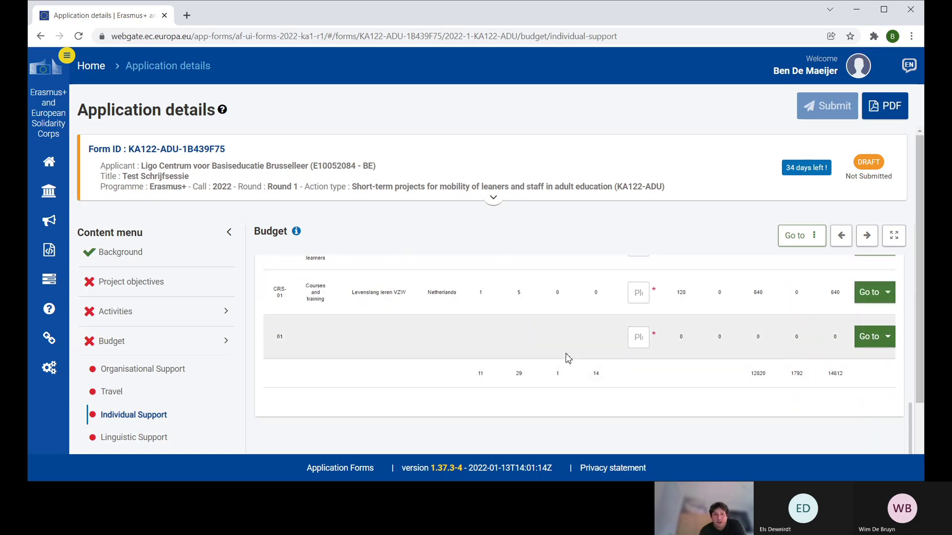
scroll(568, 363, "up", 4)
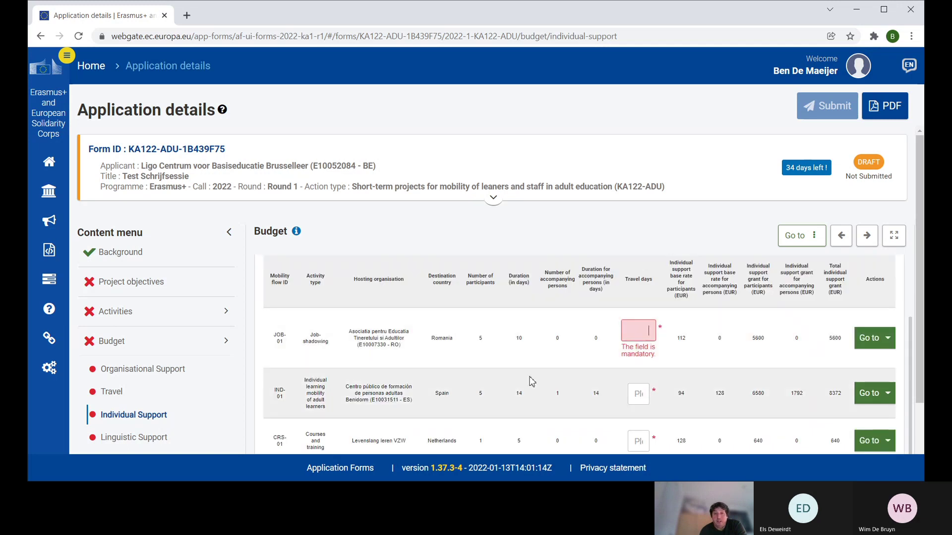
scroll(449, 349, "up", 2)
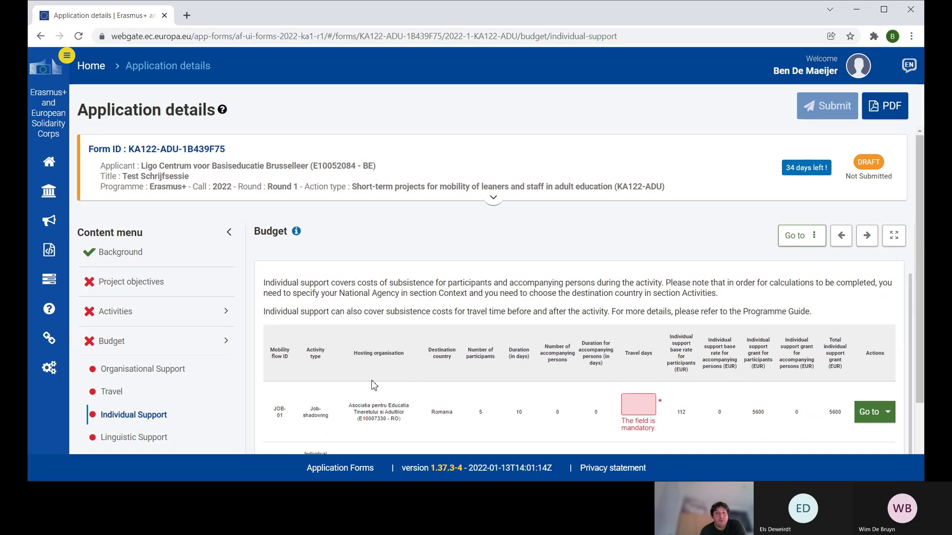
scroll(374, 385, "down", 2)
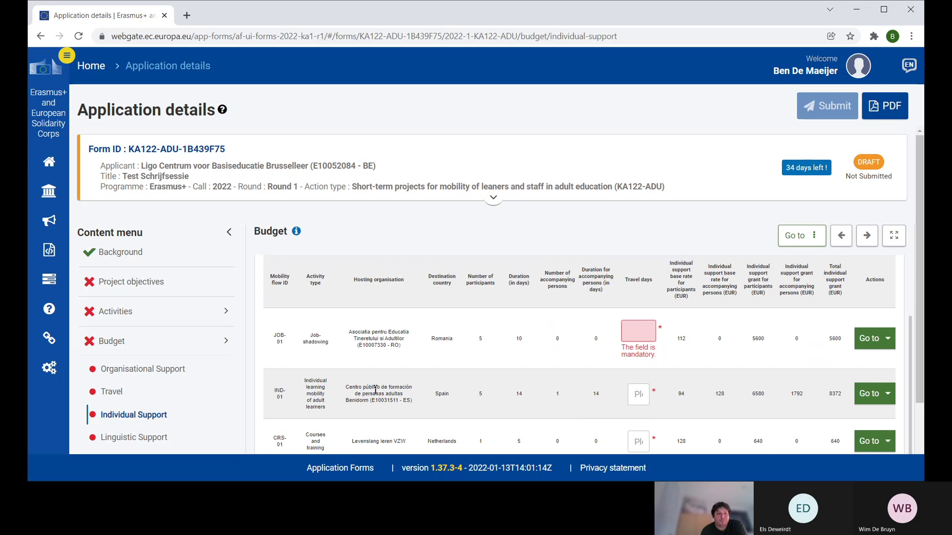
Open the Linguistic Support budget and review its explanation and the language and OLS availability fields of the Spain flow.
left_click(114, 438)
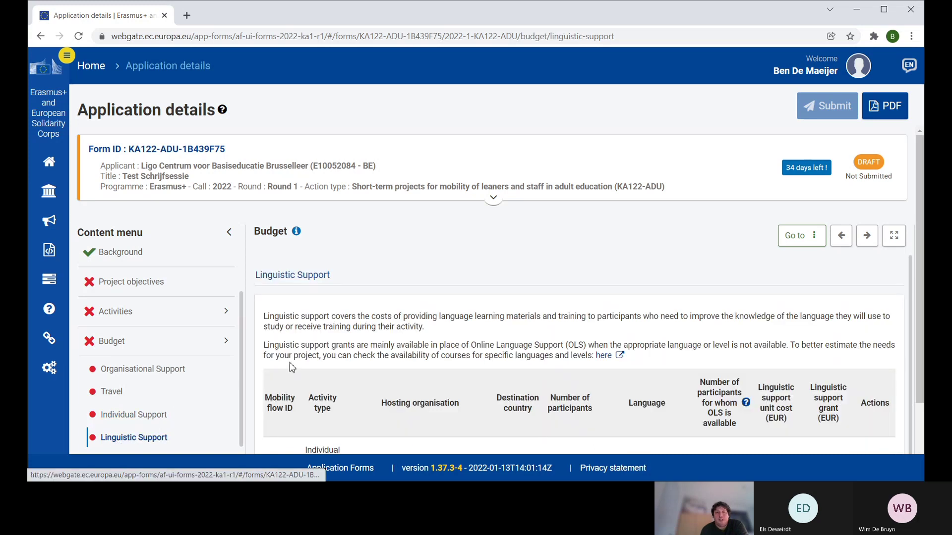
scroll(497, 283, "down", 1)
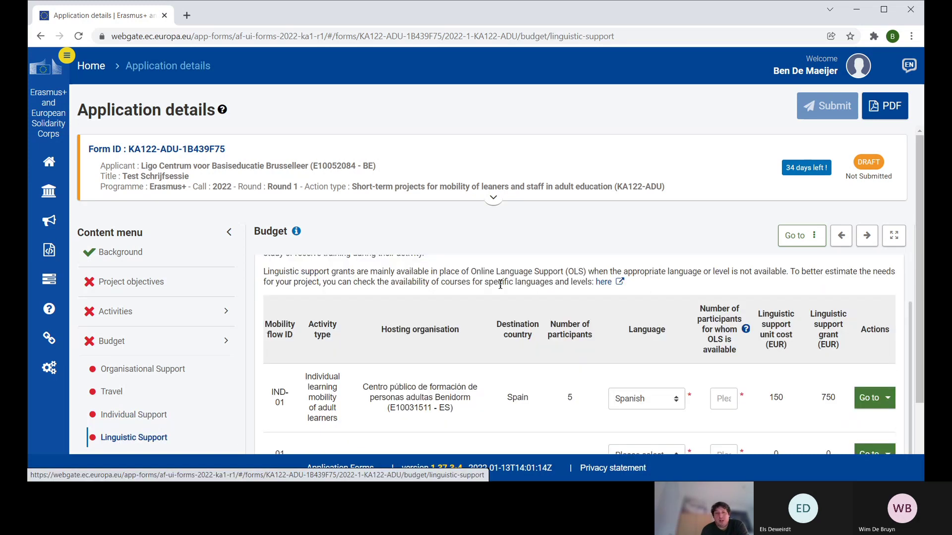
scroll(499, 286, "up", 1)
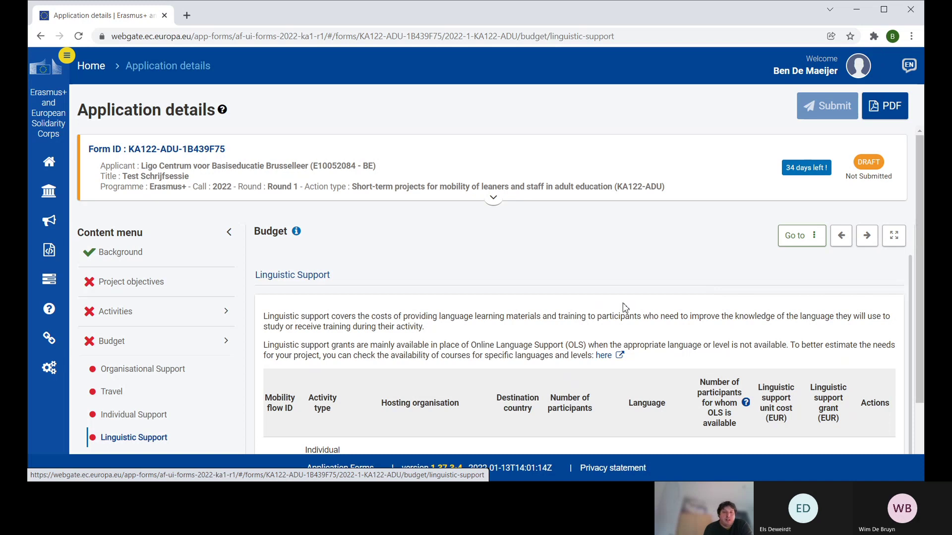
scroll(517, 312, "down", 2)
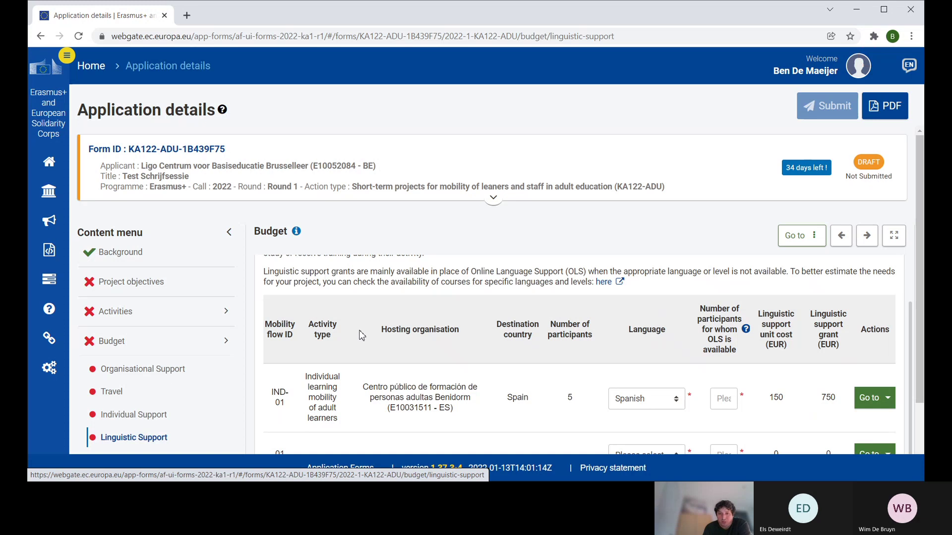
scroll(358, 332, "down", 1)
scroll(446, 347, "up", 1)
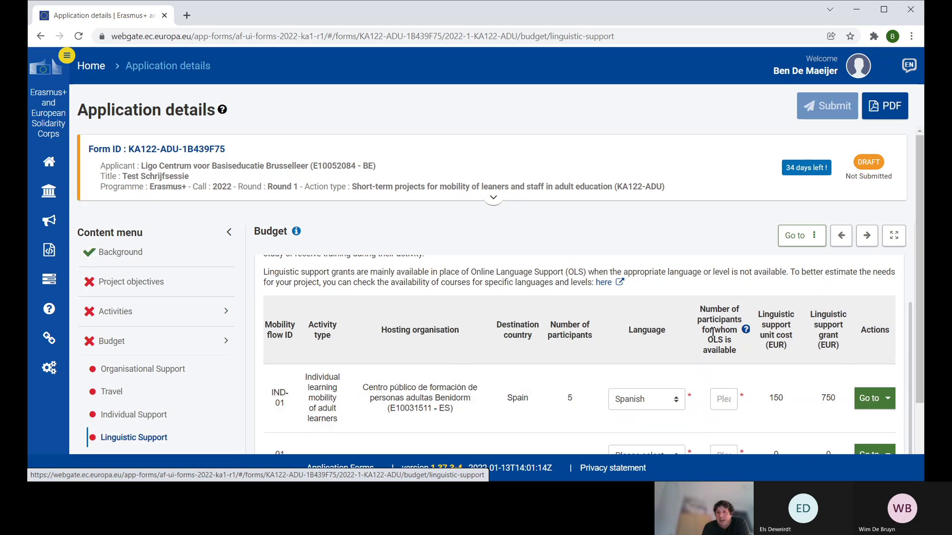
Try 5 and 0 as the number of participants with OLS available for the Spain flow, and settle on 5.
left_click(727, 404)
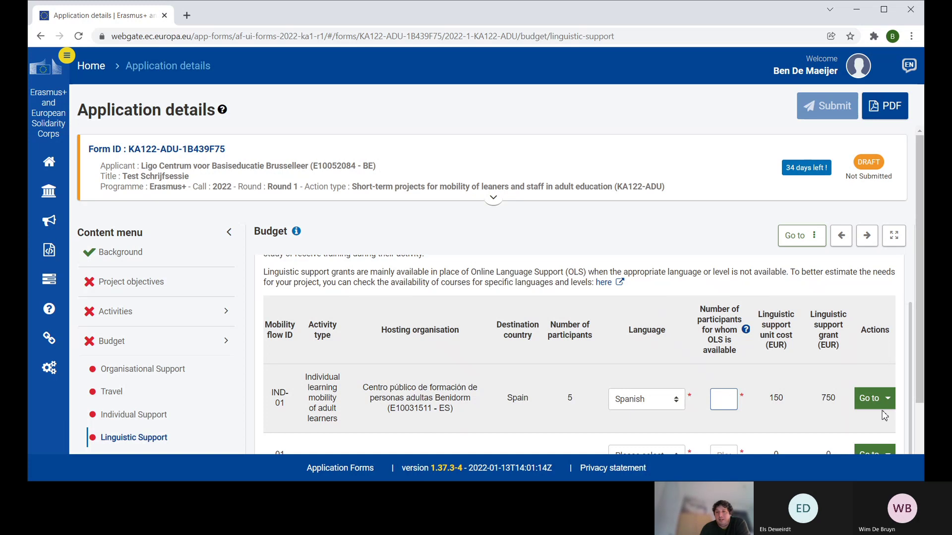
type("5")
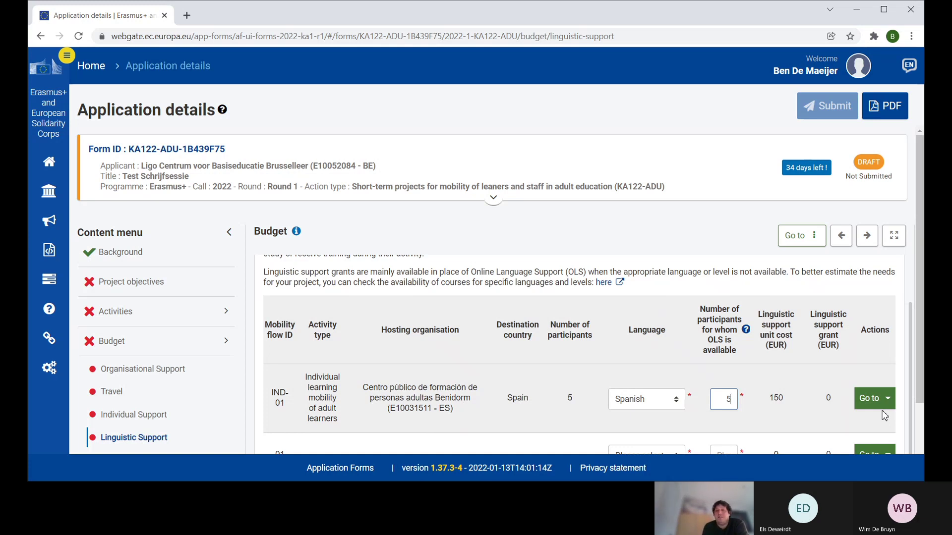
key("BackSpace")
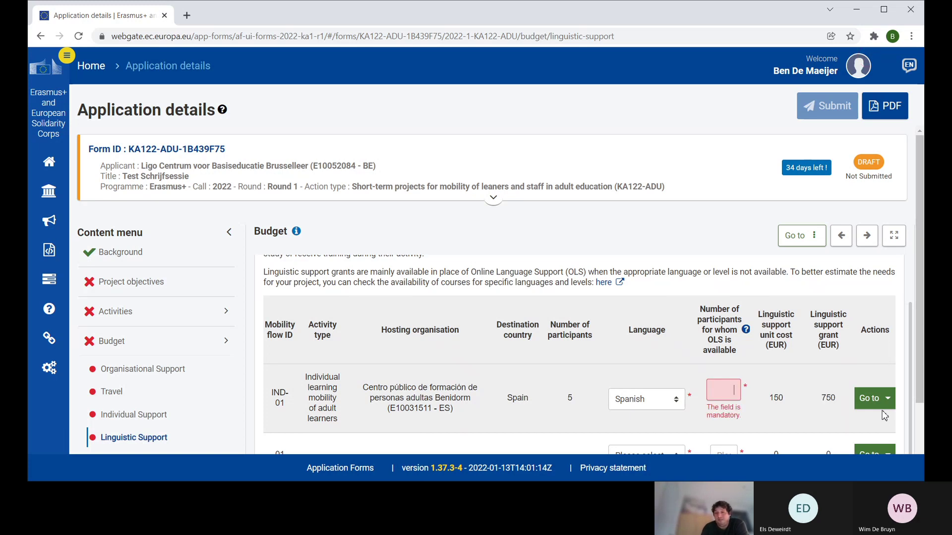
type("0")
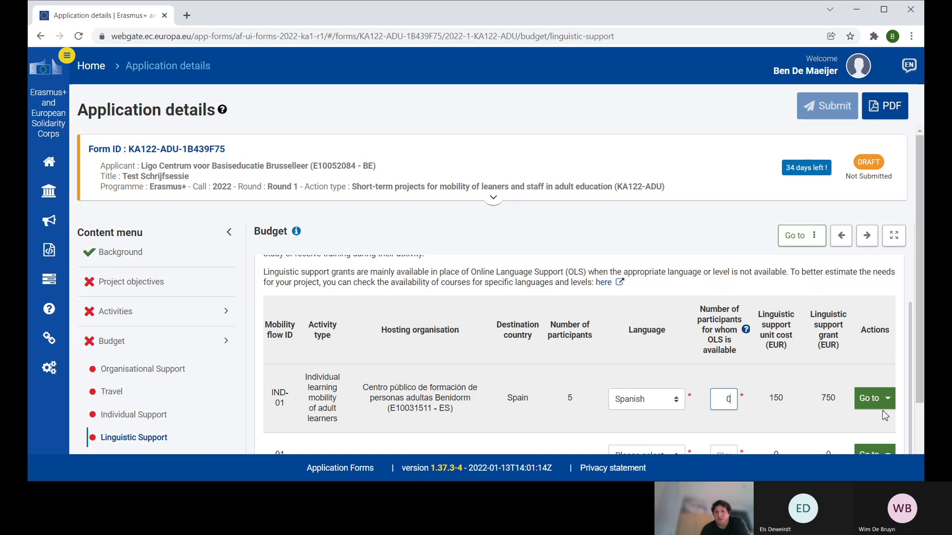
key("BackSpace")
type("5")
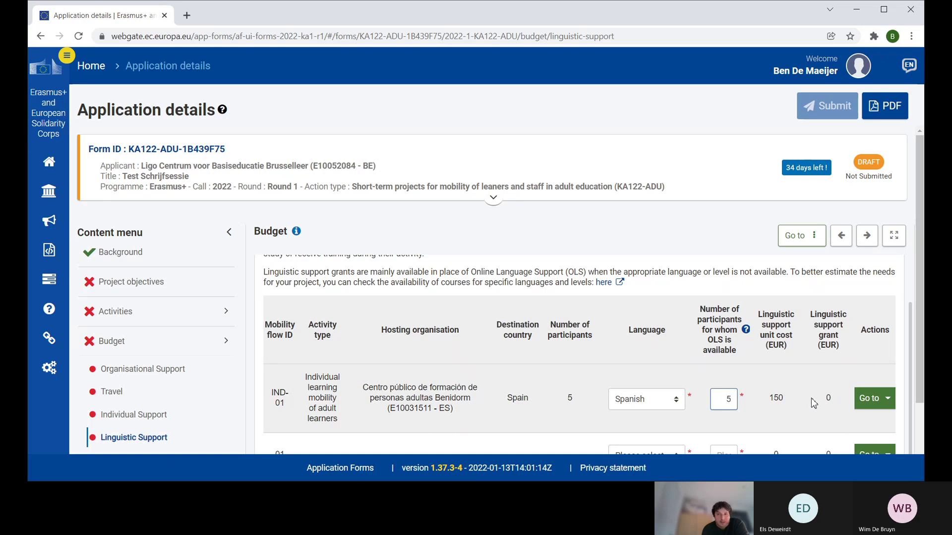
Check the unnamed mobility flow's row and the totals row in the Linguistic Support table.
scroll(809, 399, "down", 2)
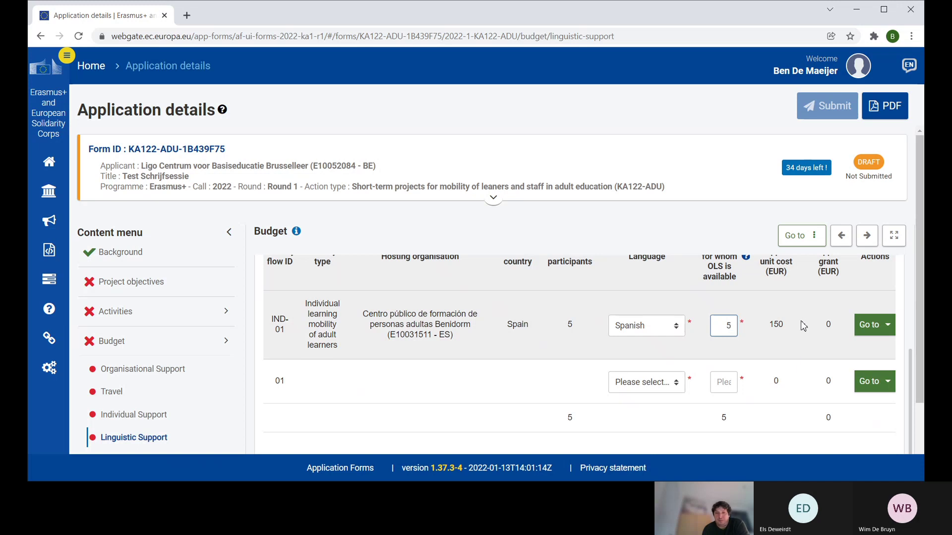
scroll(801, 347, "up", 2)
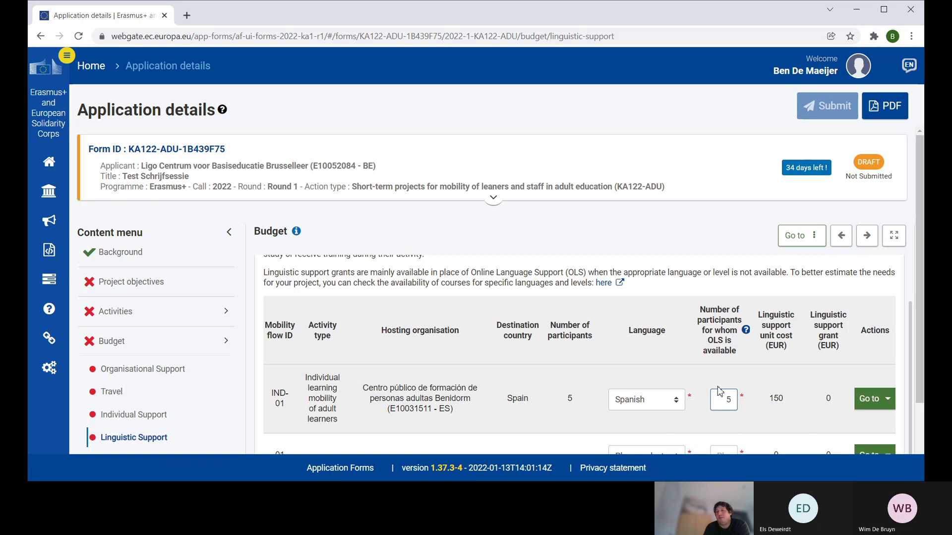
scroll(720, 392, "down", 1)
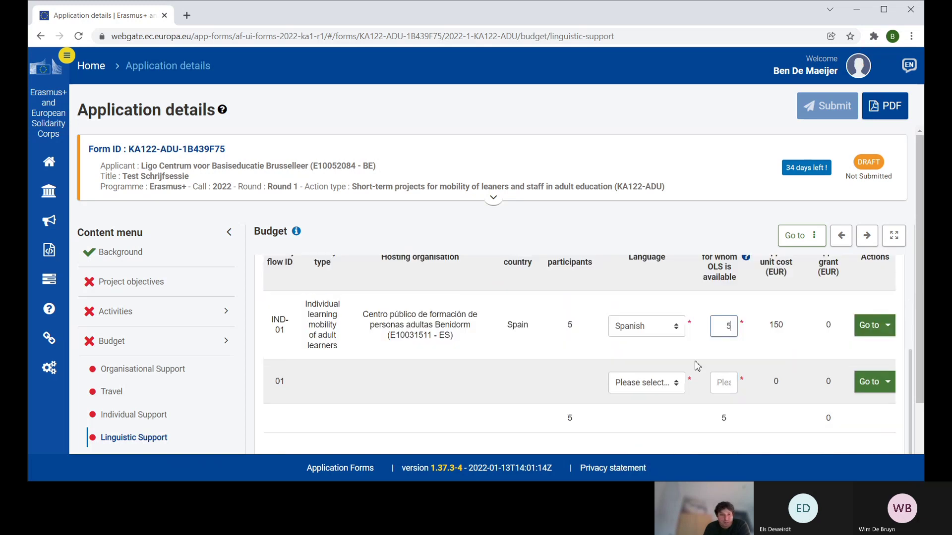
scroll(317, 385, "down", 1)
scroll(213, 383, "down", 1)
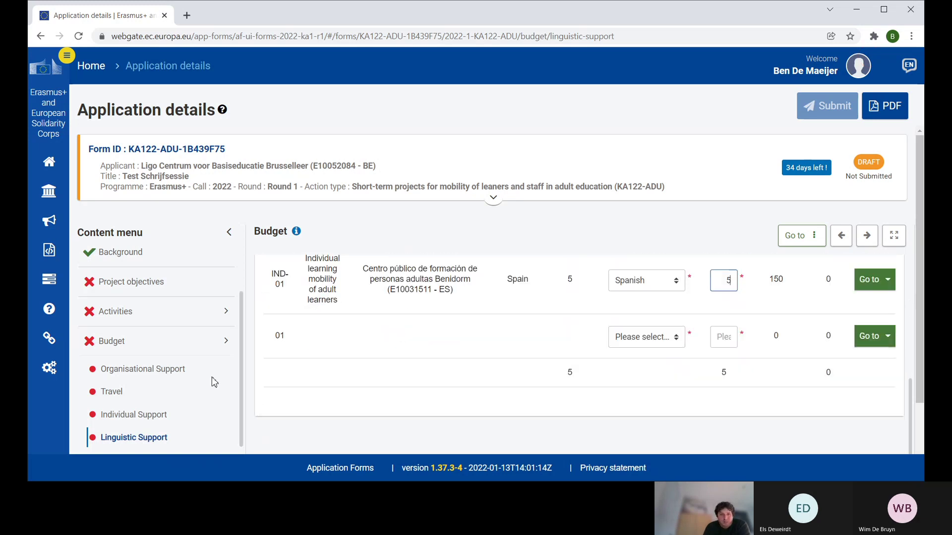
Open the Course fees budget and review the course days, unit costs and grant for the Netherlands training flow.
scroll(213, 383, "down", 1)
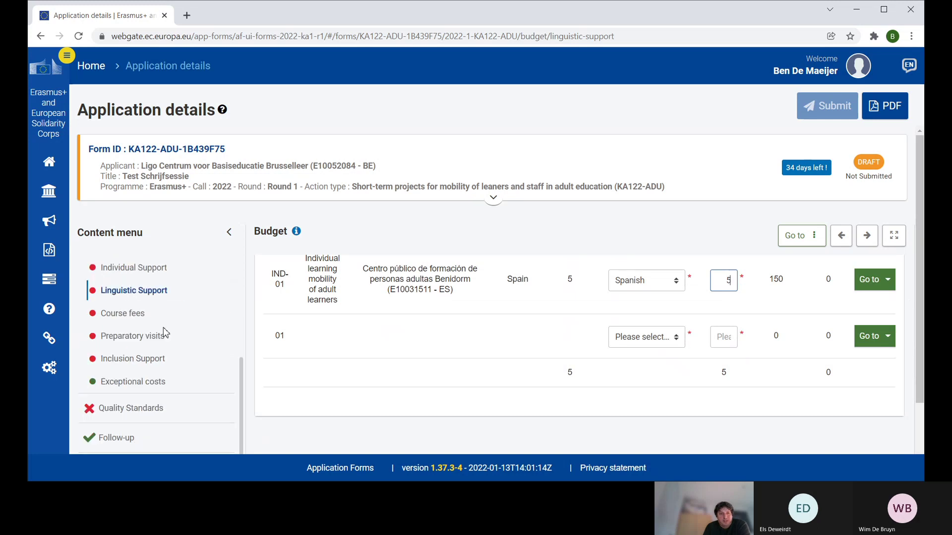
left_click(123, 313)
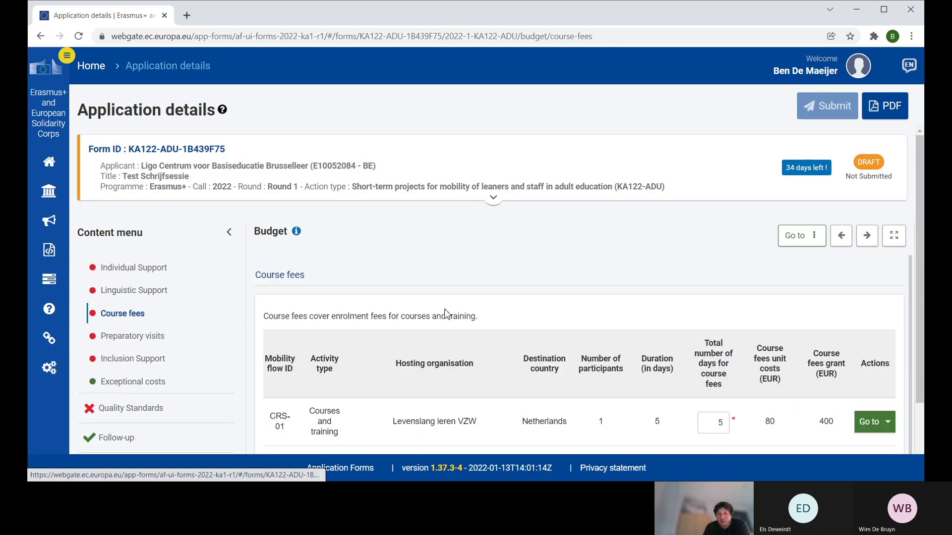
scroll(460, 317, "down", 1)
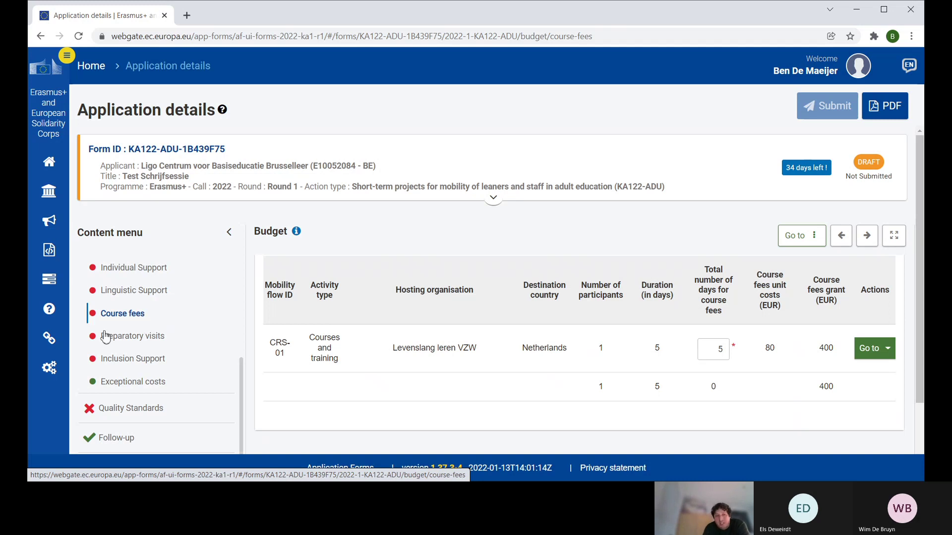
scroll(151, 323, "up", 2)
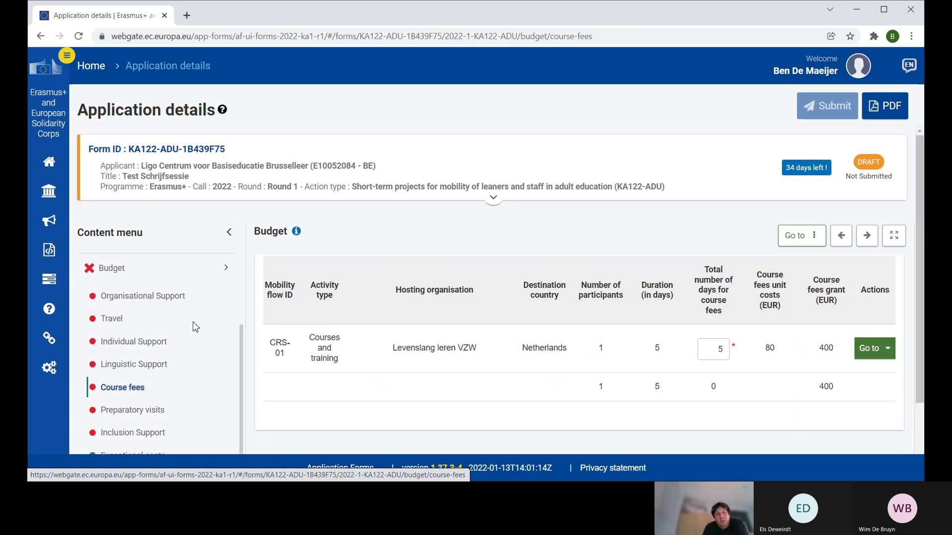
scroll(179, 322, "down", 2)
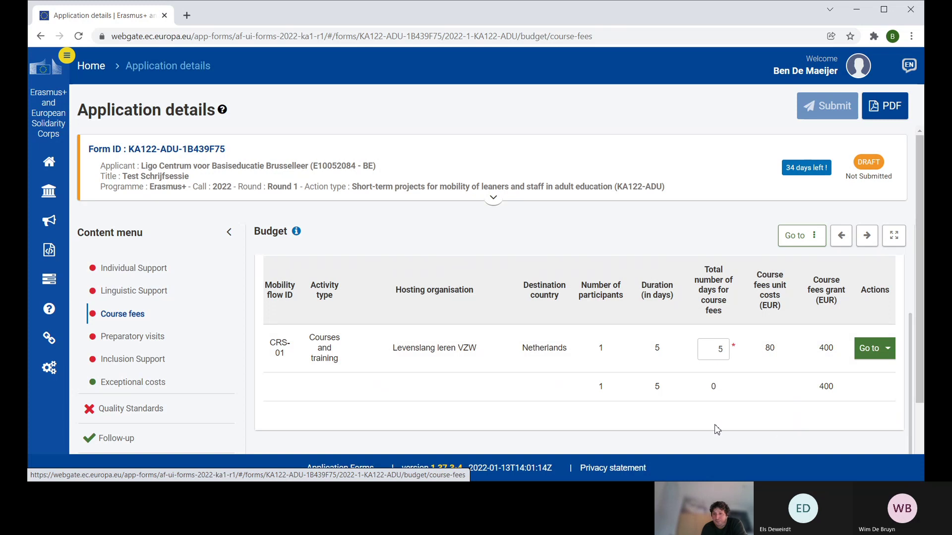
scroll(545, 349, "down", 1)
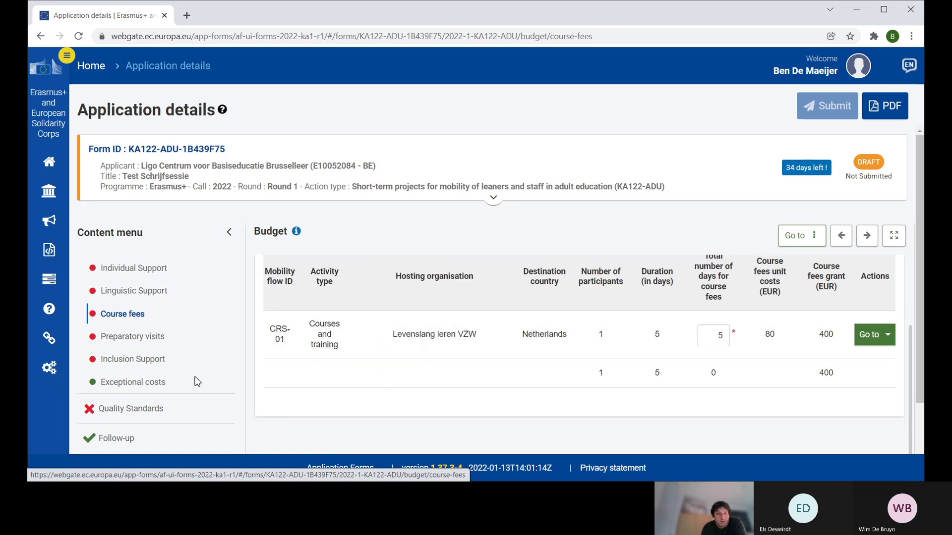
Open the Preparatory visits budget and review its funding rules, each flow's participant field and the totals row.
left_click(136, 341)
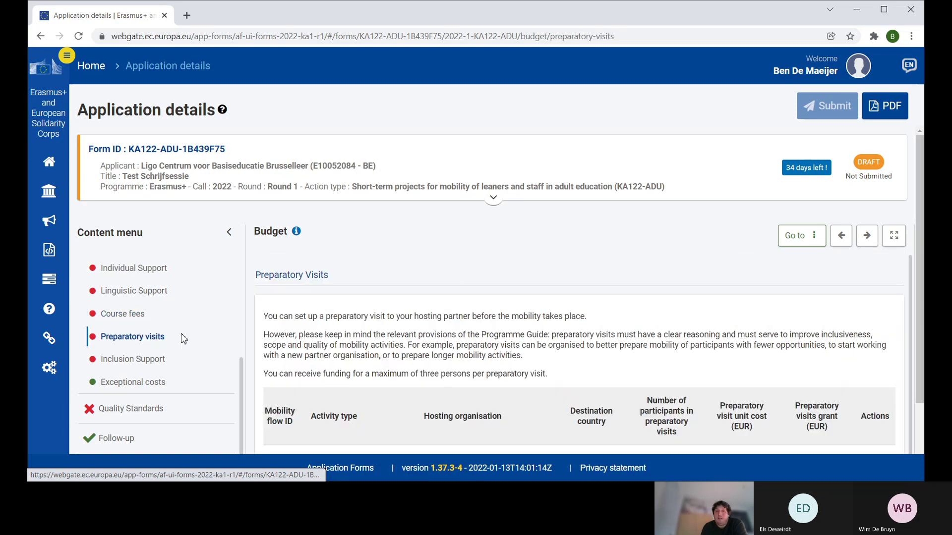
scroll(477, 257, "down", 1)
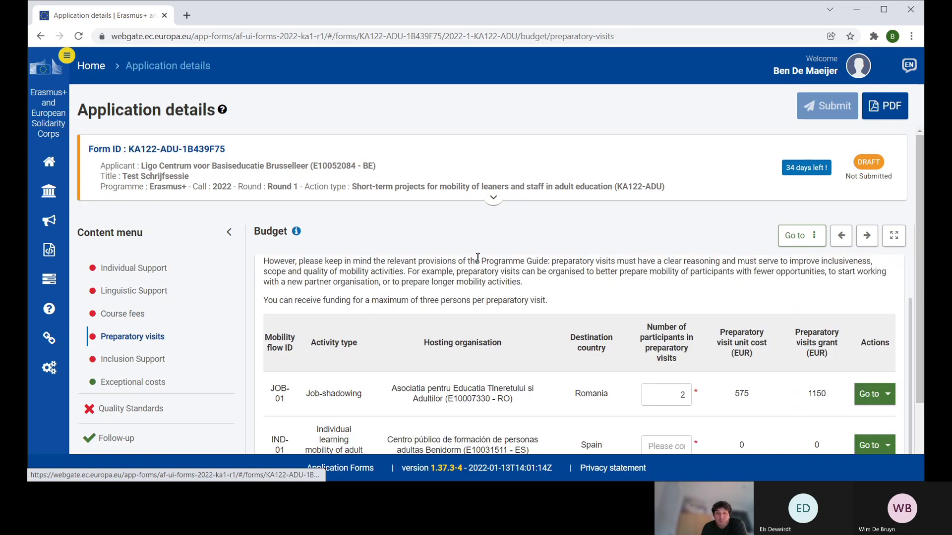
scroll(477, 257, "down", 1)
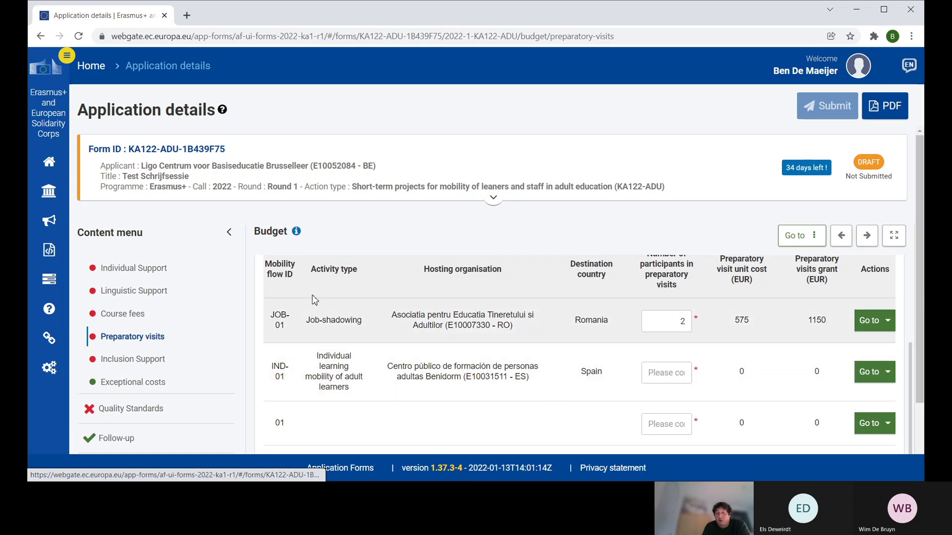
scroll(346, 356, "down", 2)
scroll(357, 376, "up", 2)
scroll(360, 349, "down", 2)
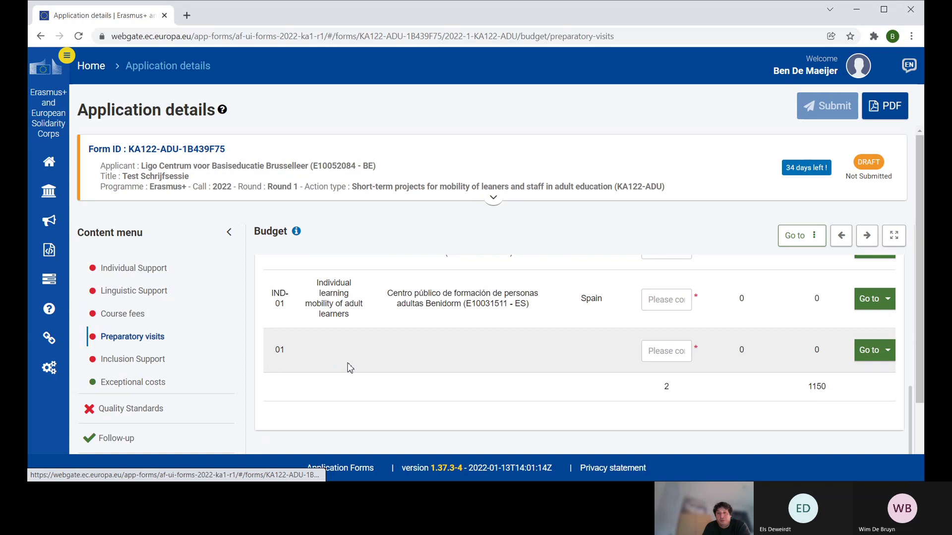
scroll(349, 367, "up", 2)
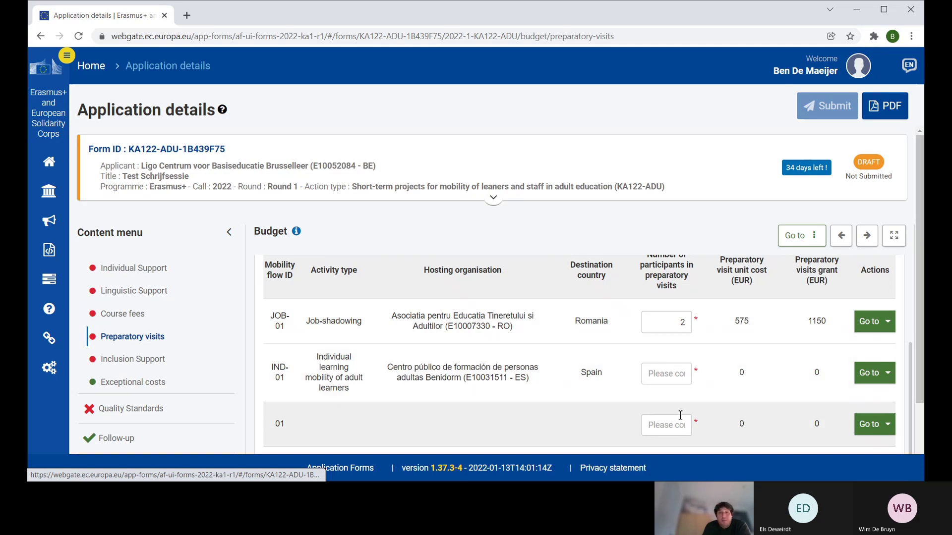
Try to set the number of participants in preparatory visits to 6 for the Romania job-shadowing flow.
scroll(598, 350, "up", 2)
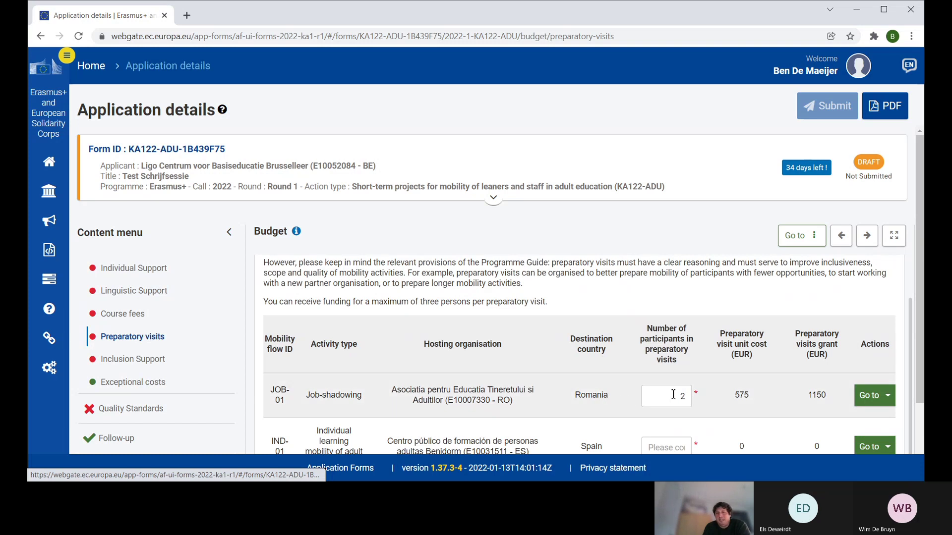
left_click(687, 397)
key("BackSpace")
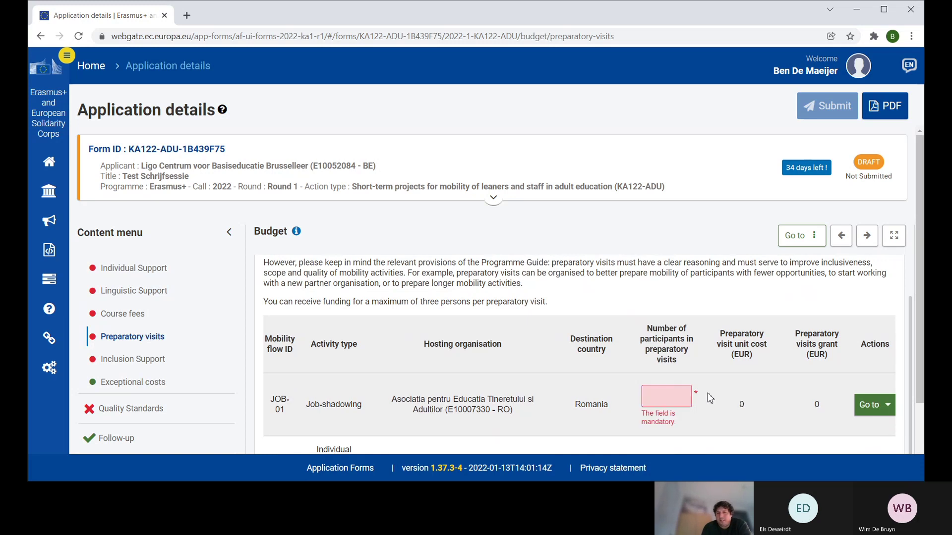
type("6")
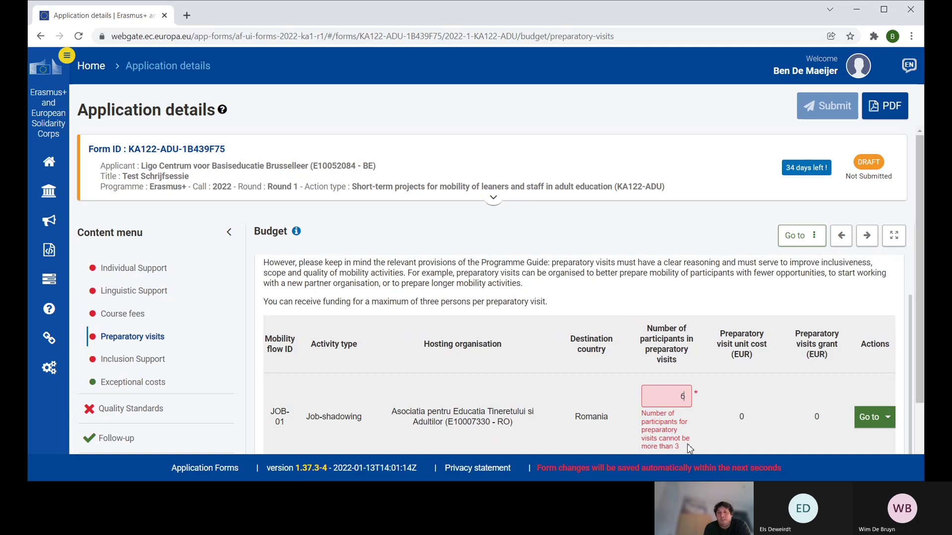
Set the number of participants in preparatory visits to 2 for the Romania job-shadowing flow and 0 for the Spain learner mobility flow.
key("BackSpace")
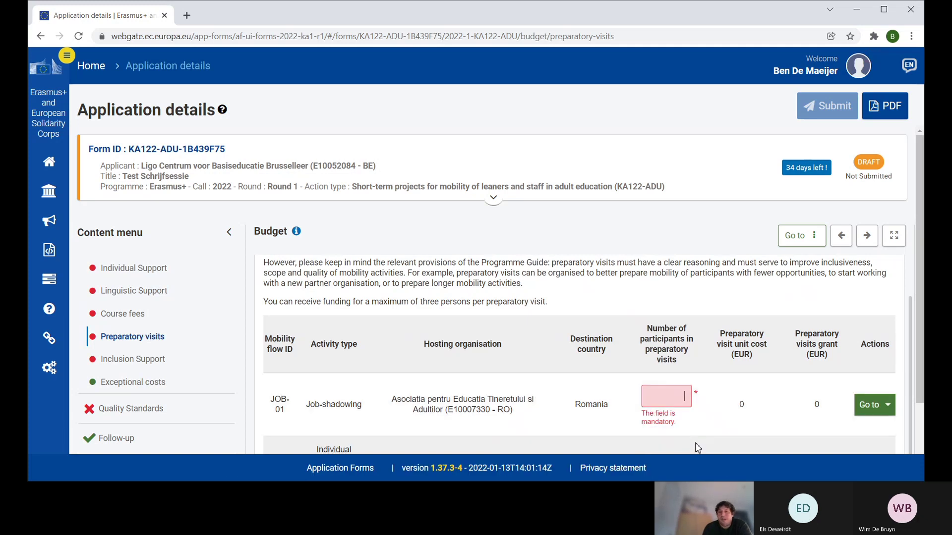
type("2")
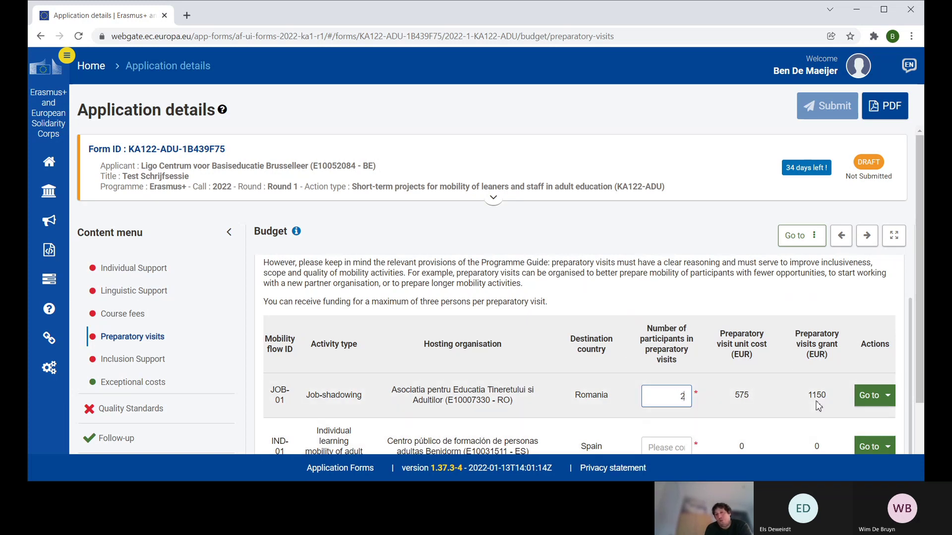
scroll(808, 390, "down", 1)
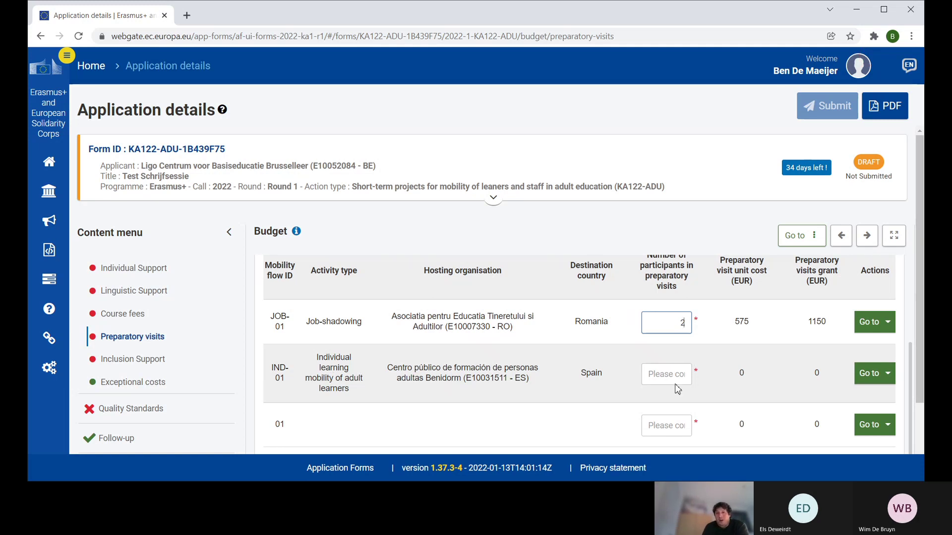
left_click(688, 375)
type("0")
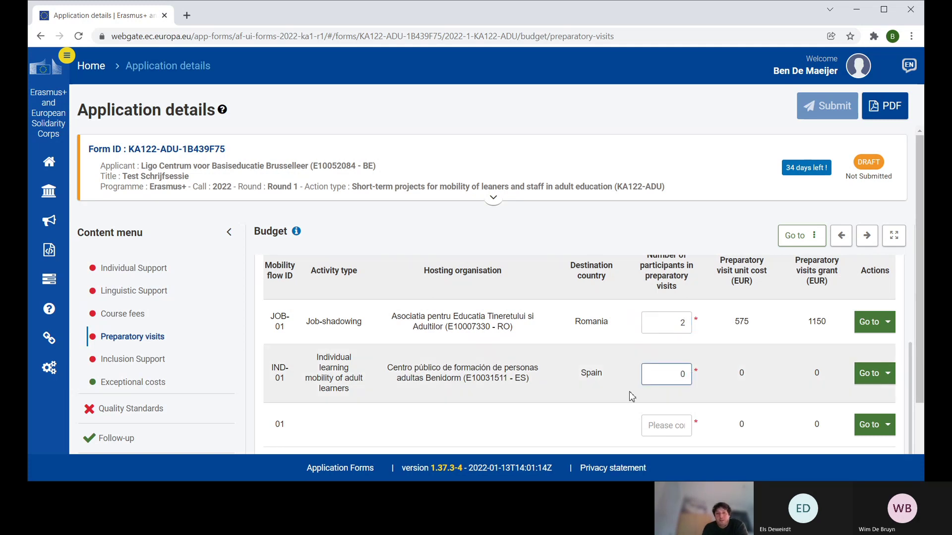
Set the number of participants in preparatory visits to 0 for the unnamed mobility flow 01.
scroll(615, 389, "down", 2)
scroll(468, 377, "up", 1)
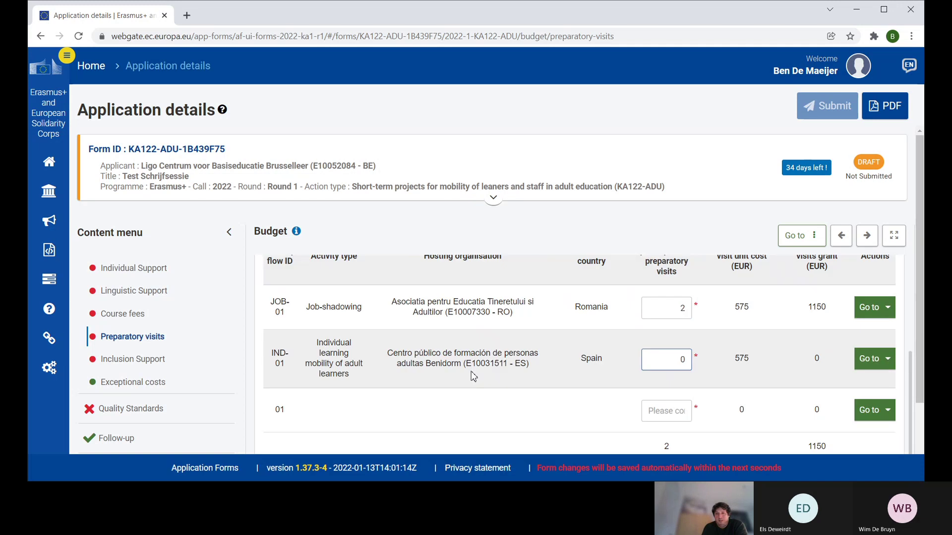
scroll(483, 377, "down", 1)
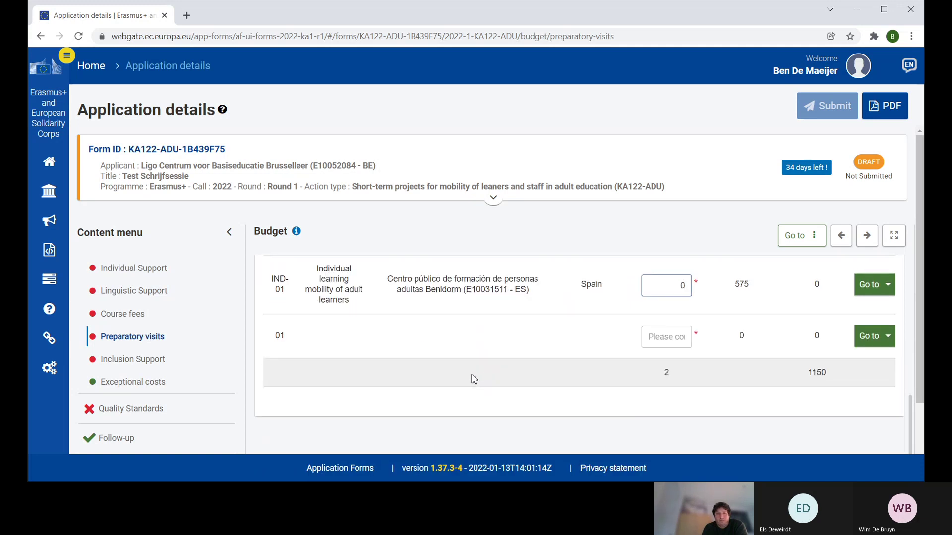
scroll(470, 379, "up", 1)
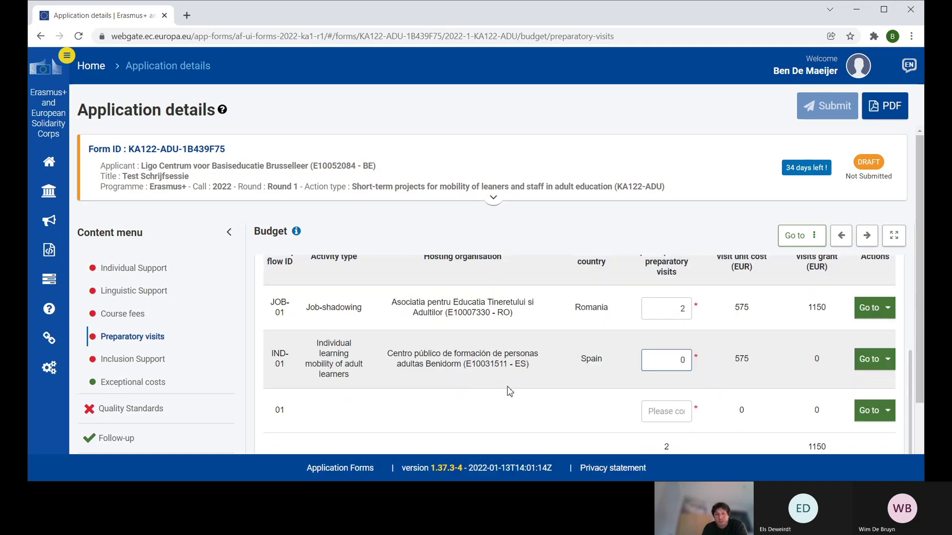
scroll(522, 375, "up", 1)
scroll(523, 375, "down", 2)
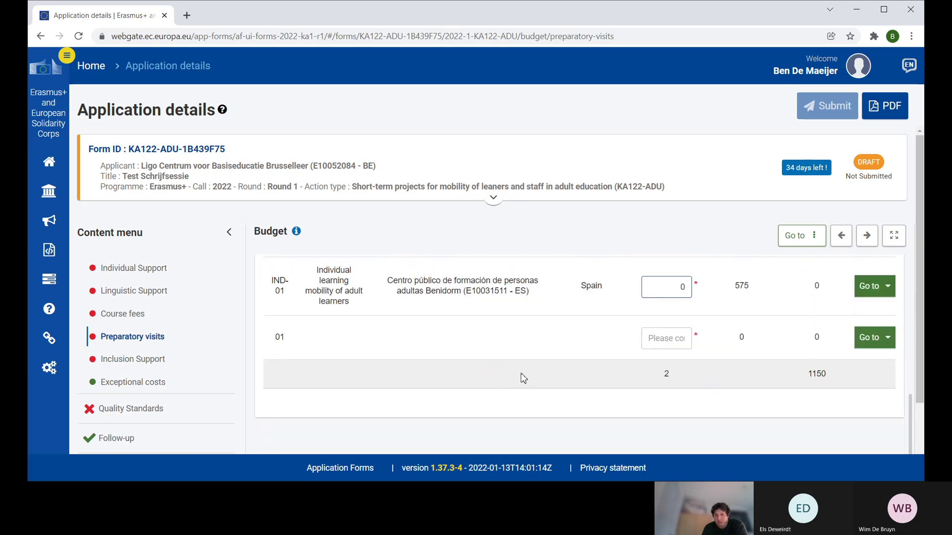
left_click(670, 338)
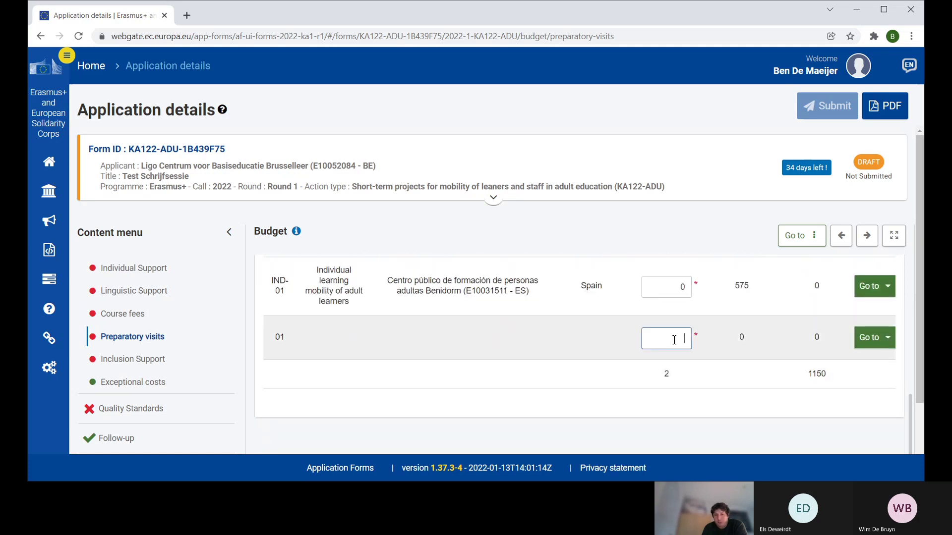
type("0")
left_click(599, 364)
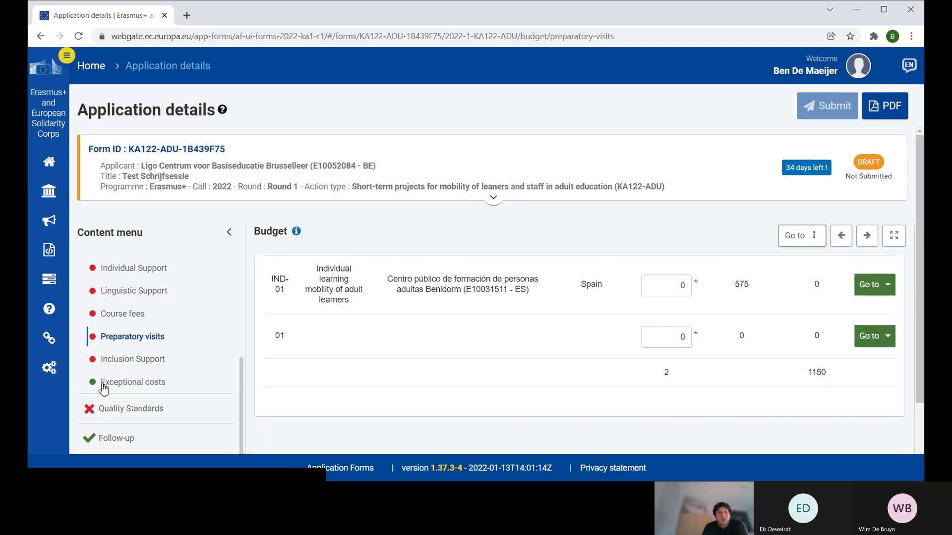
Open the Inclusion Support budget and review its funding rules and the support amounts for the Romania and Spain flows.
scroll(504, 339, "up", 5)
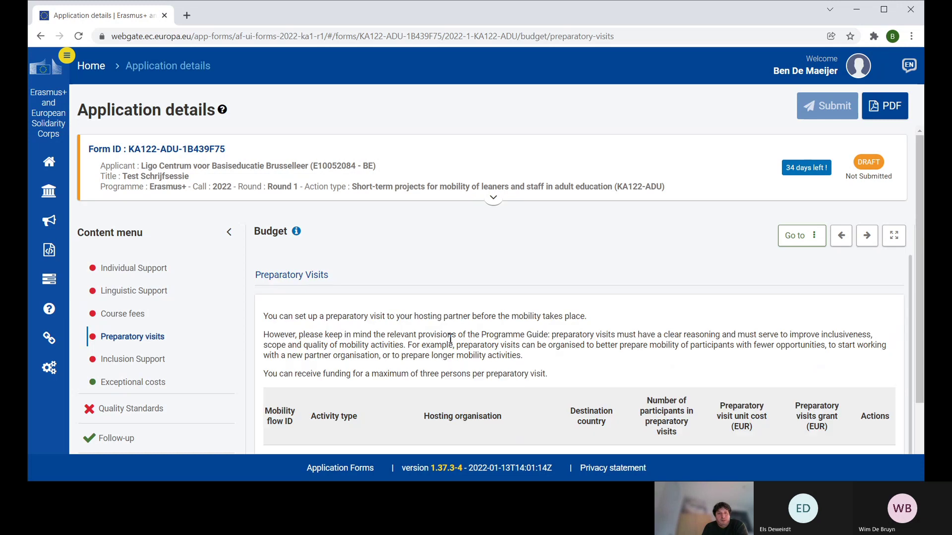
left_click(133, 362)
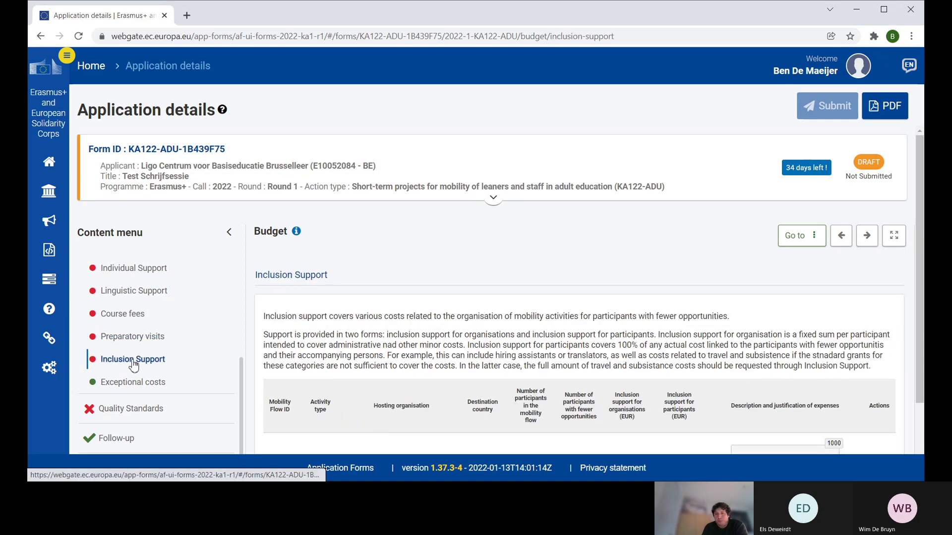
scroll(558, 337, "down", 2)
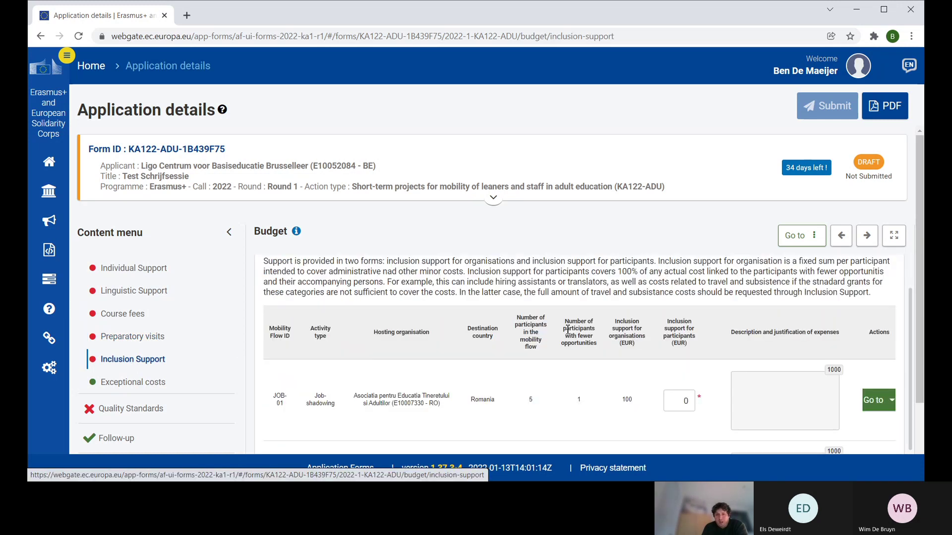
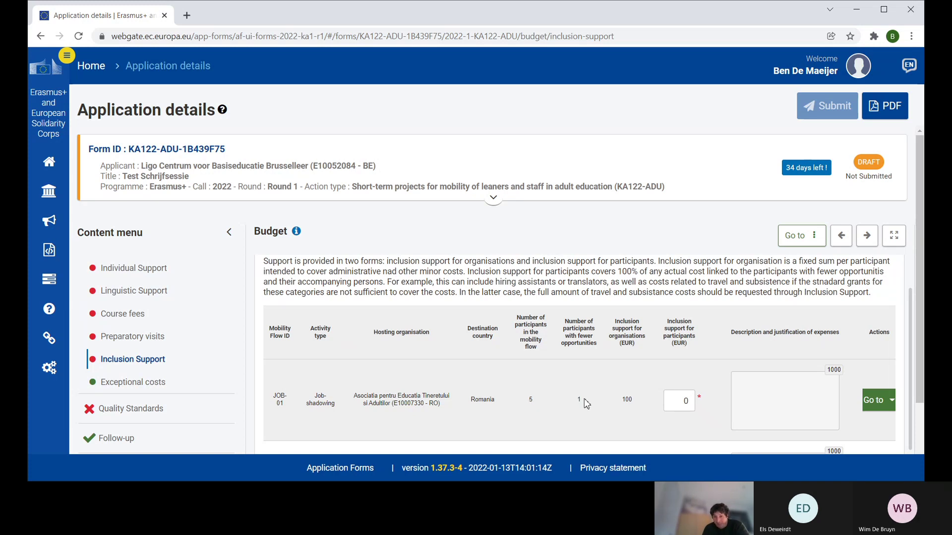
scroll(587, 402, "down", 1)
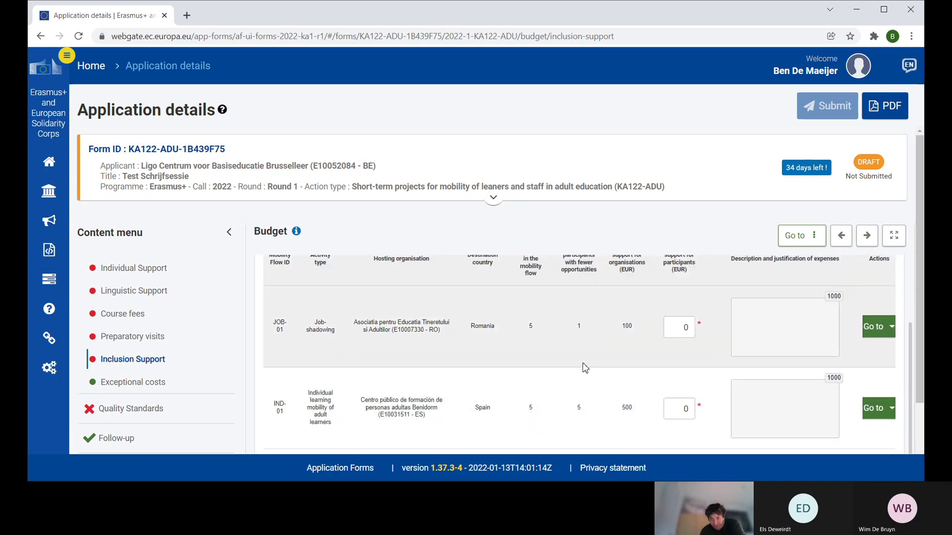
scroll(595, 376, "up", 1)
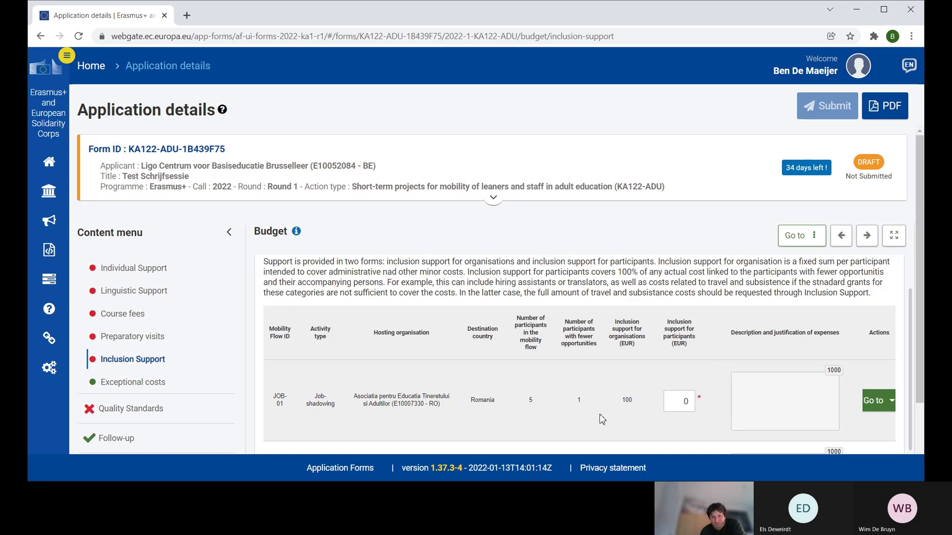
scroll(563, 407, "down", 1)
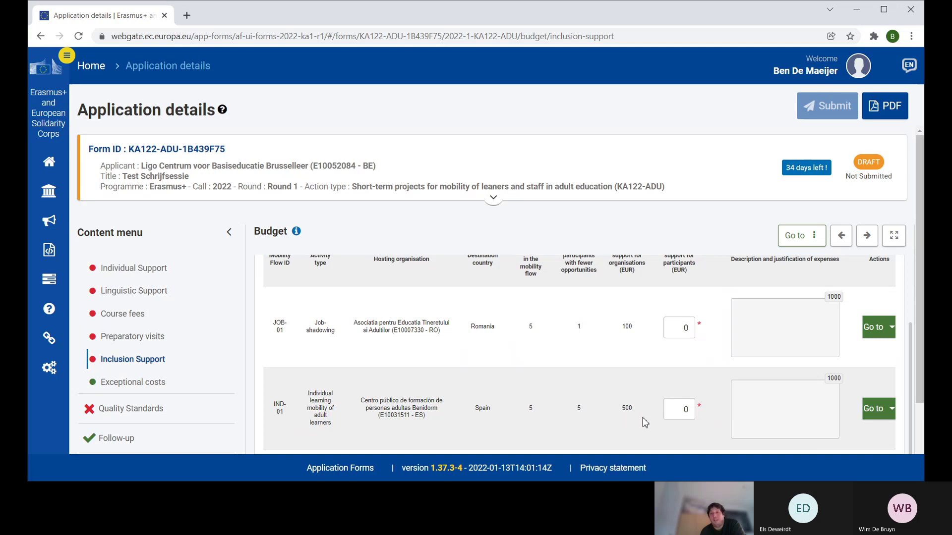
scroll(644, 423, "up", 2)
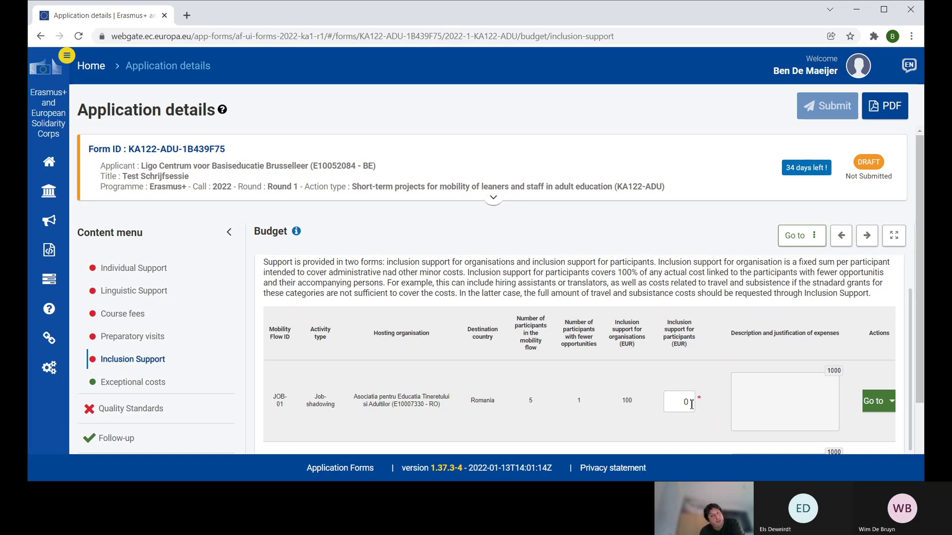
scroll(692, 406, "down", 2)
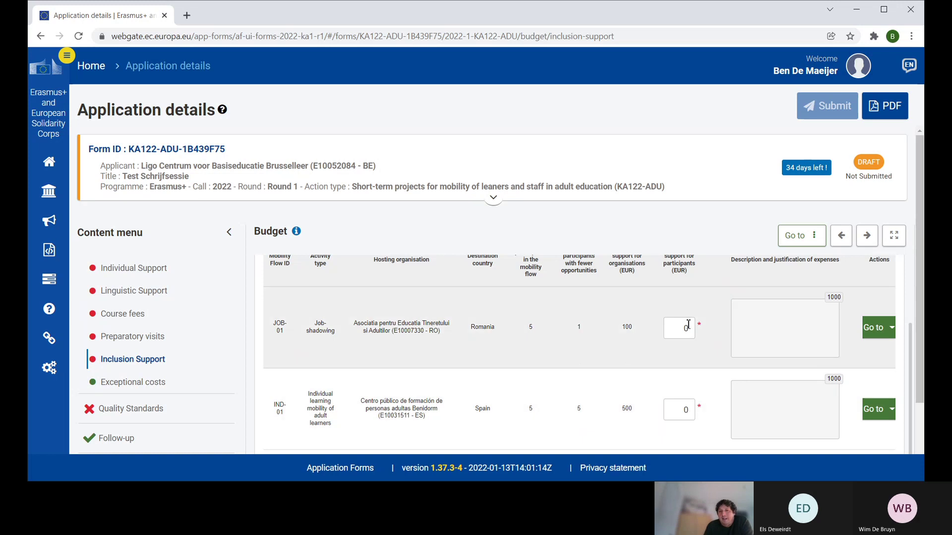
scroll(690, 327, "up", 2)
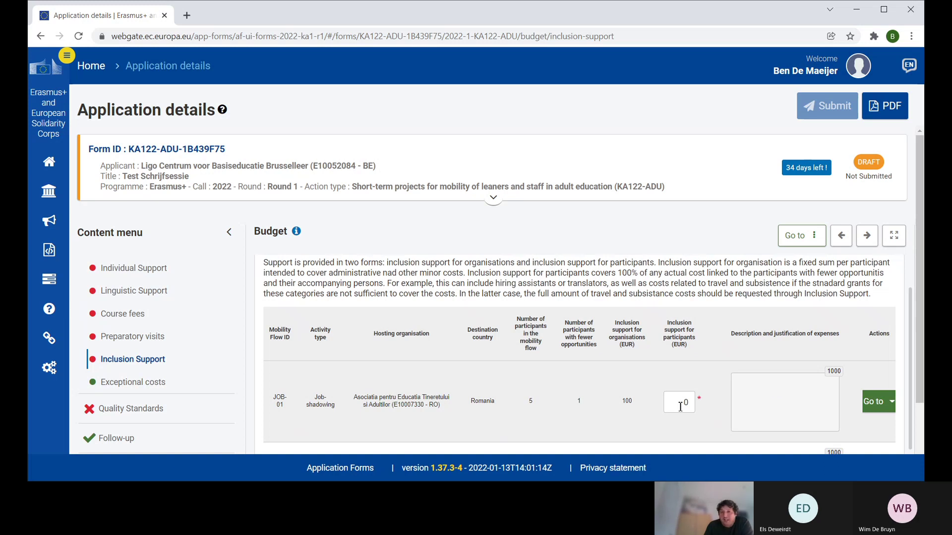
scroll(747, 406, "down", 2)
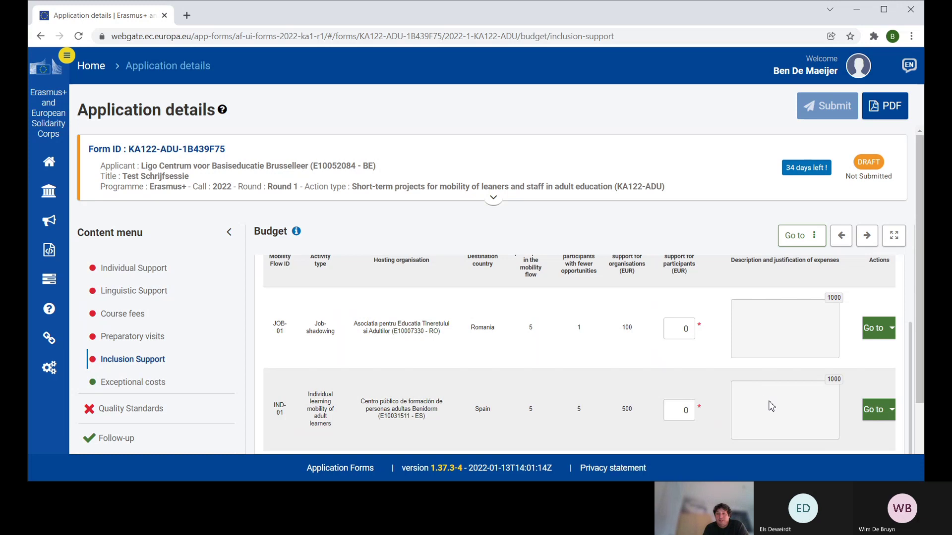
Compare the Netherlands training flow and the unnamed flow with the other Inclusion Support rows, and check the totals row.
scroll(771, 407, "down", 2)
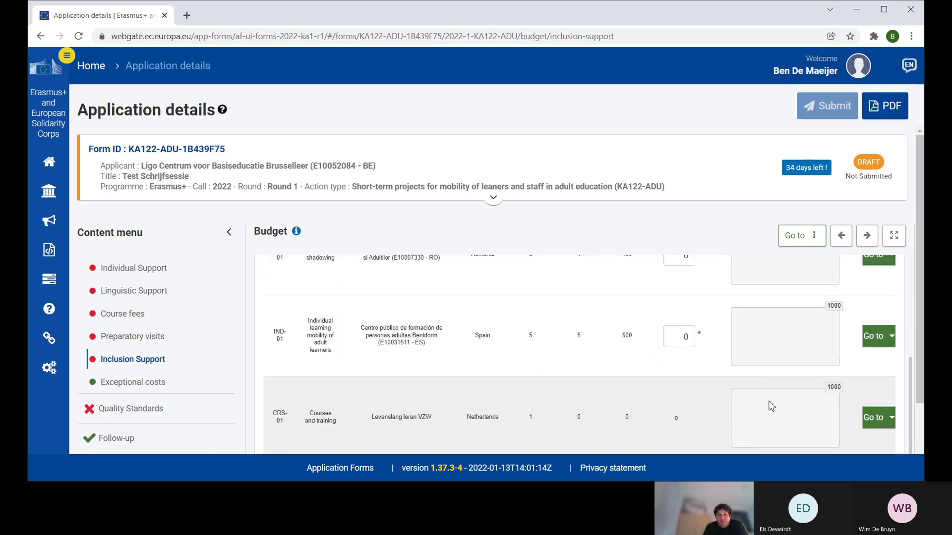
scroll(766, 336, "down", 2)
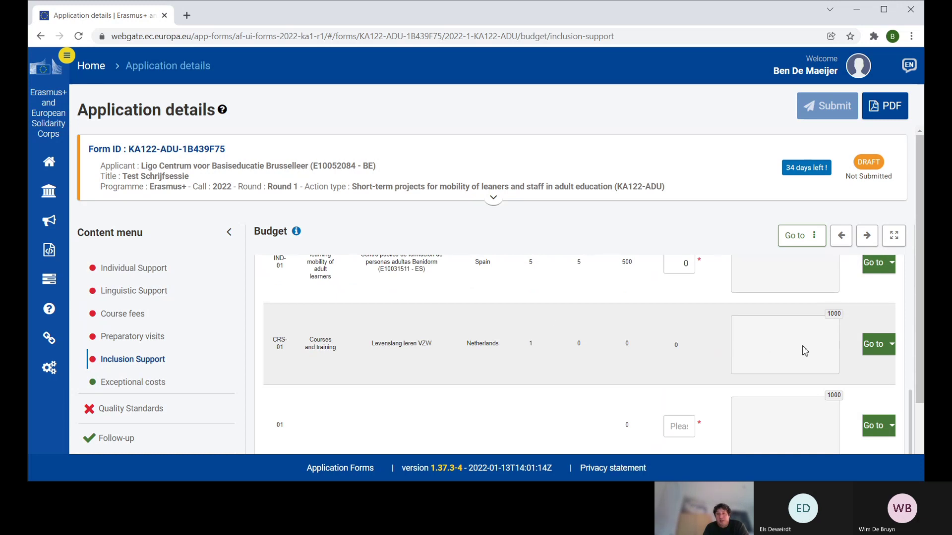
scroll(777, 351, "up", 4)
scroll(649, 378, "down", 4)
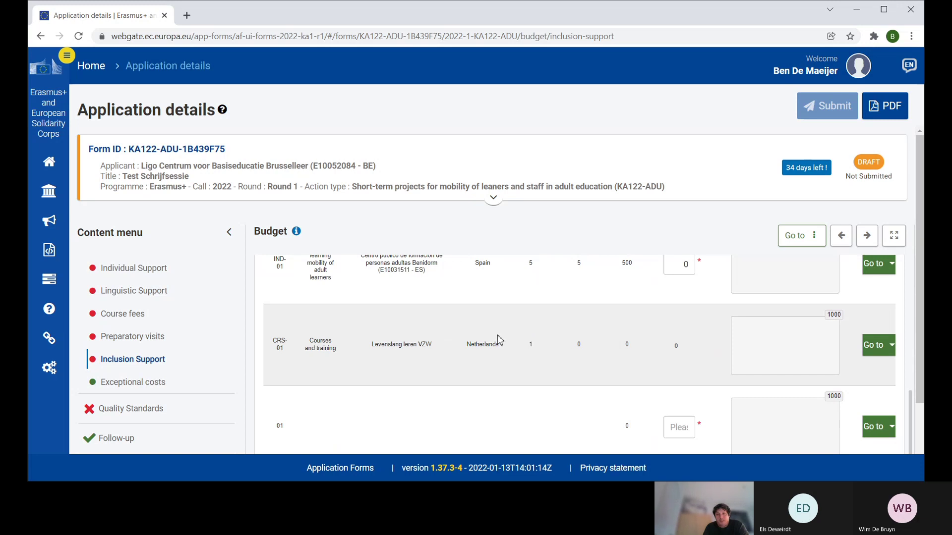
scroll(598, 360, "up", 4)
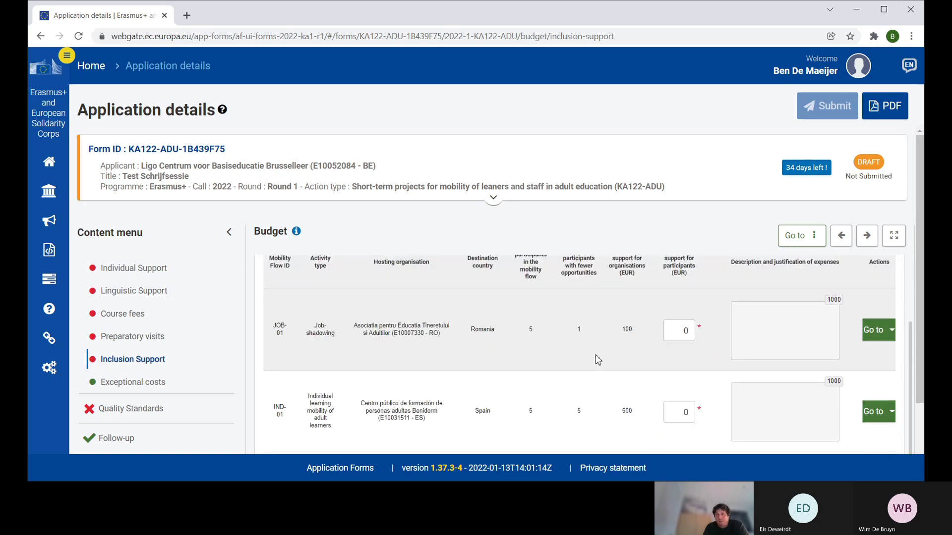
scroll(598, 360, "down", 5)
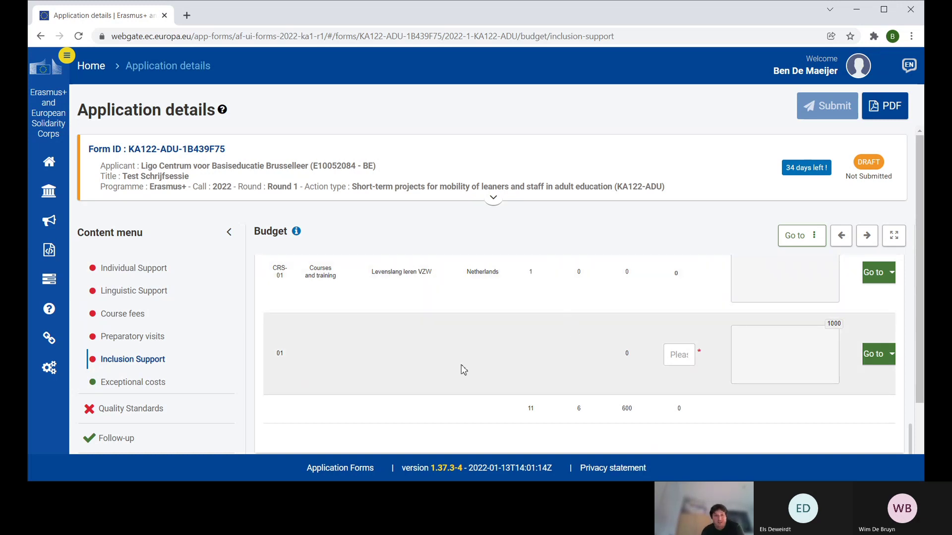
Open the Exceptional costs budget and review its eligibility rules, the cost table and the financial guarantee option.
left_click(163, 382)
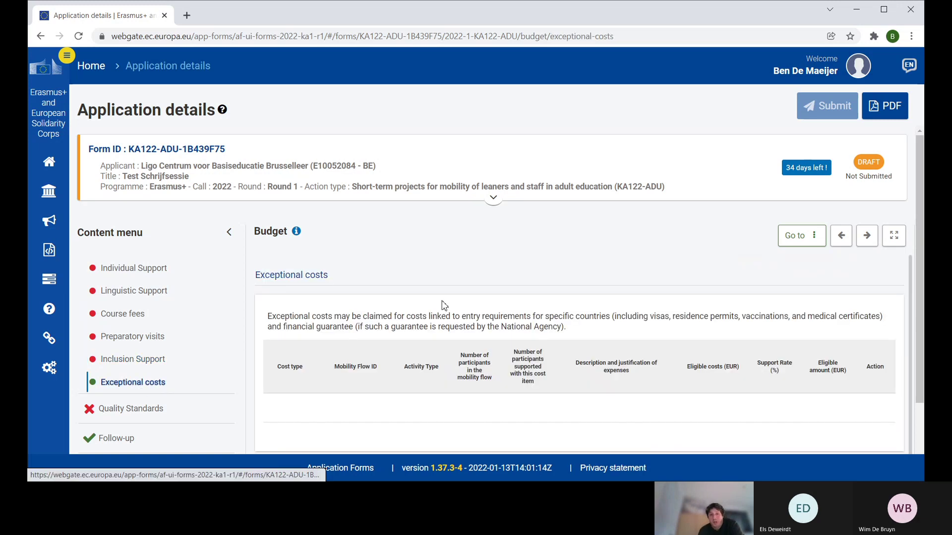
scroll(375, 279, "down", 2)
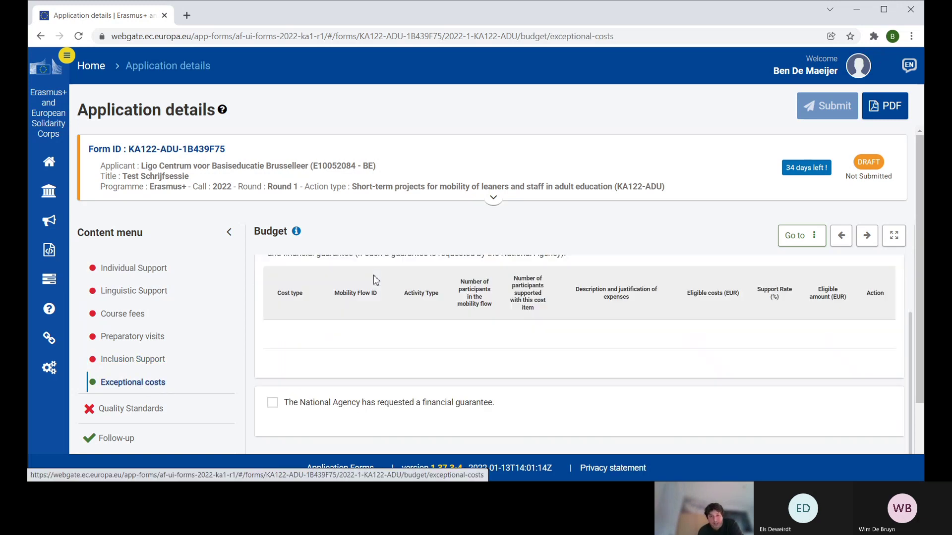
scroll(397, 353, "up", 2)
scroll(404, 353, "down", 2)
scroll(629, 352, "up", 2)
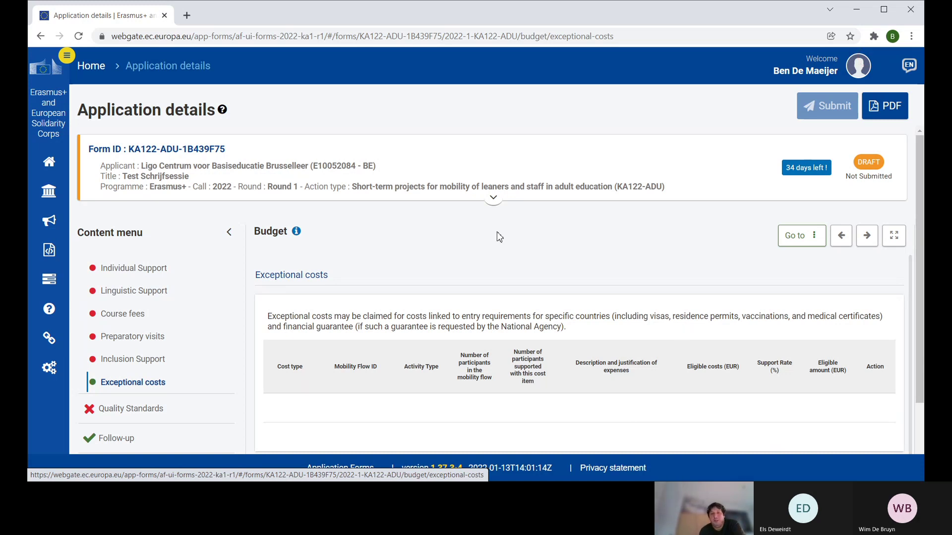
scroll(549, 383, "down", 2)
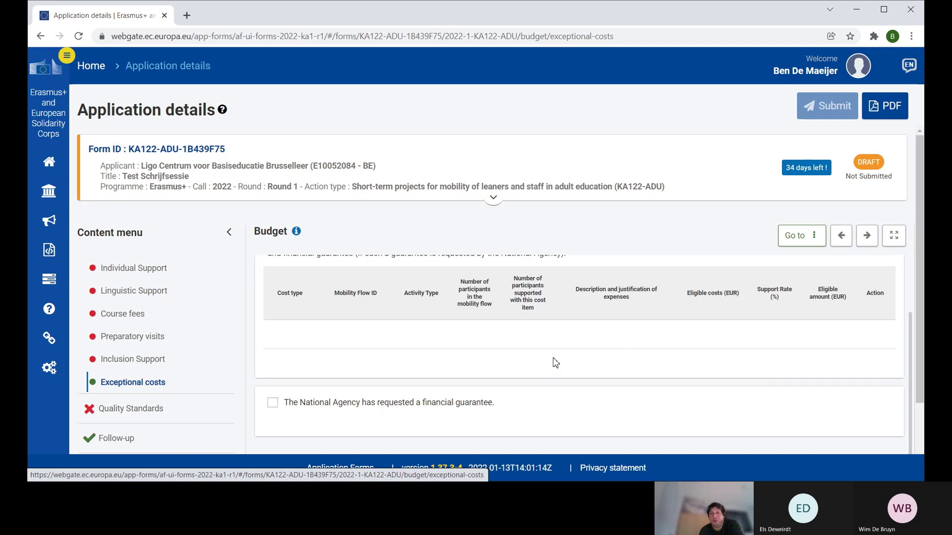
scroll(553, 369, "down", 1)
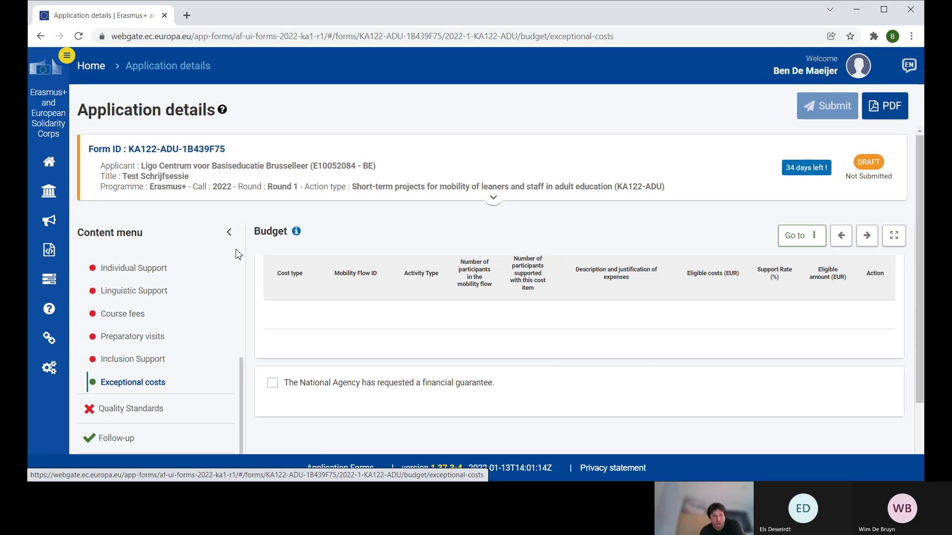
Look over the Budget subsections in the content menu and collapse the Budget section.
scroll(200, 345, "up", 3)
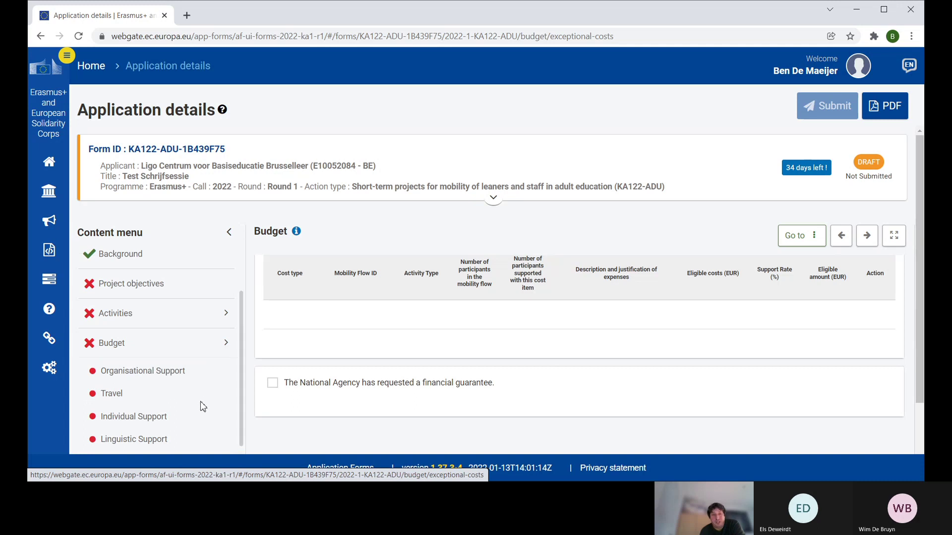
scroll(200, 410, "down", 2)
scroll(194, 395, "down", 2)
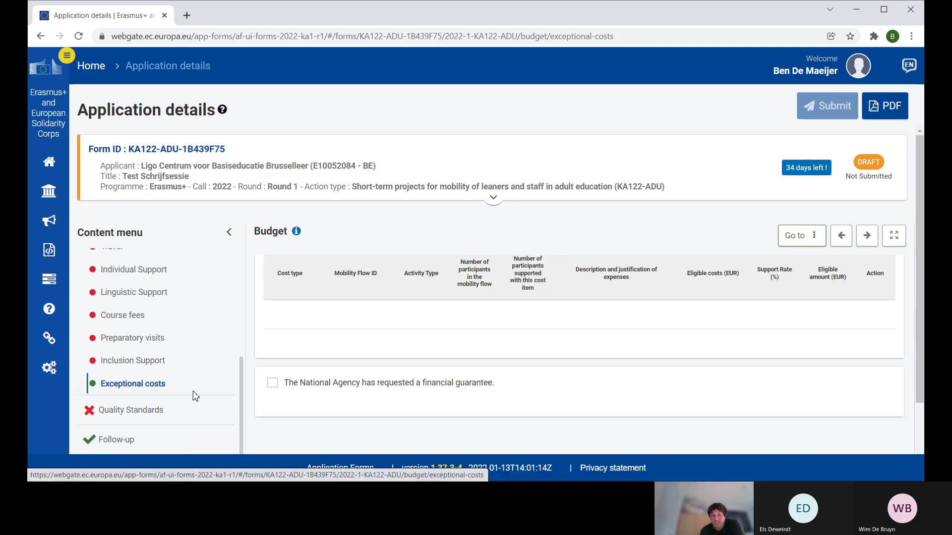
scroll(191, 395, "up", 2)
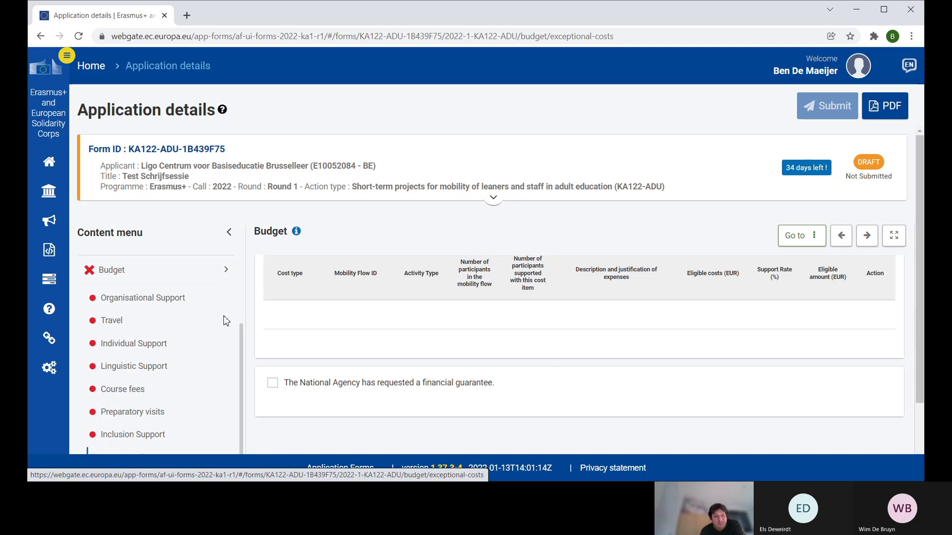
left_click(226, 273)
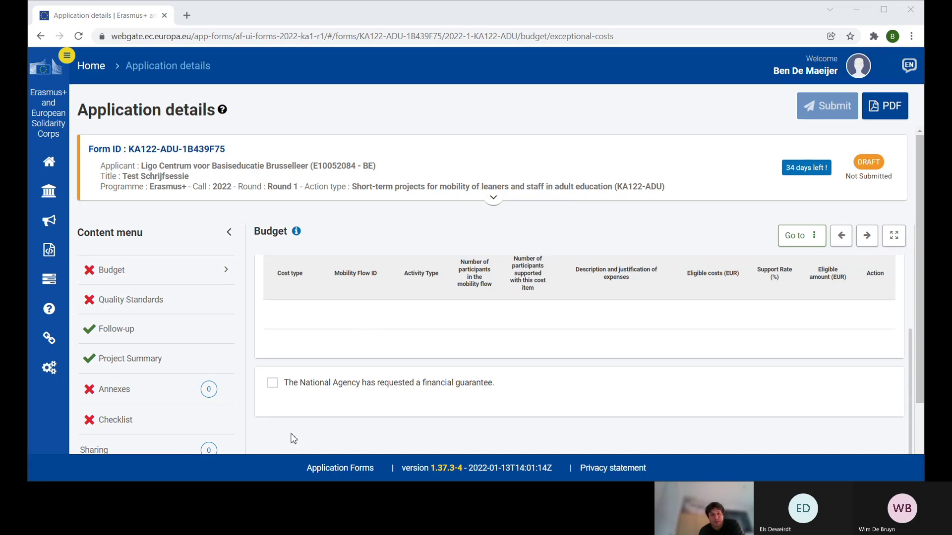
Open the Quality Standards section and read its introduction and the basic principles, from inclusion and diversity to active participation in the Erasmus network.
scroll(265, 394, "up", 2)
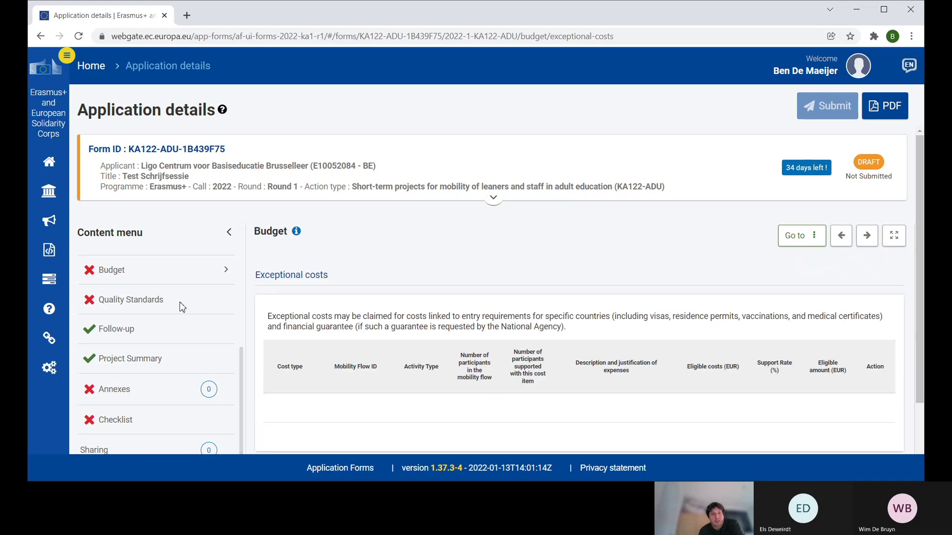
left_click(141, 302)
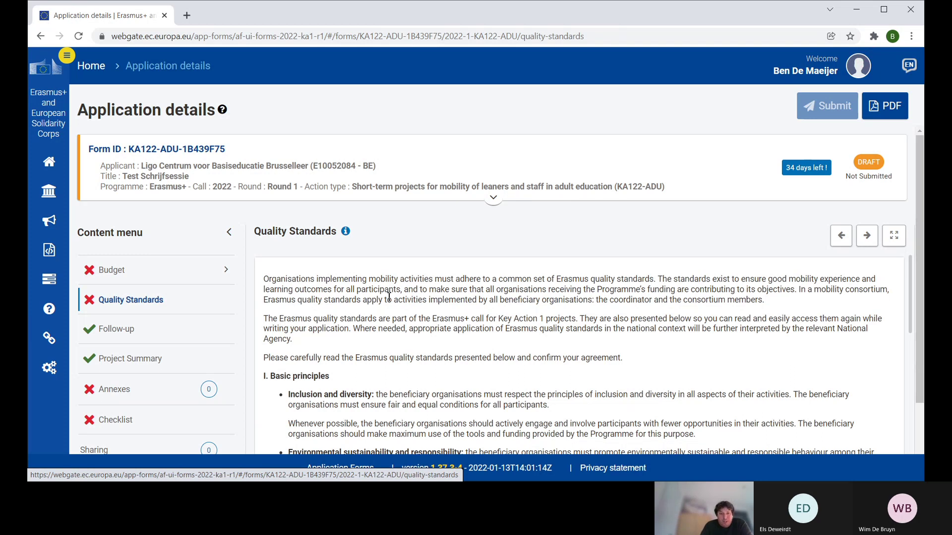
scroll(389, 296, "down", 2)
scroll(389, 296, "down", 2)
scroll(388, 298, "up", 2)
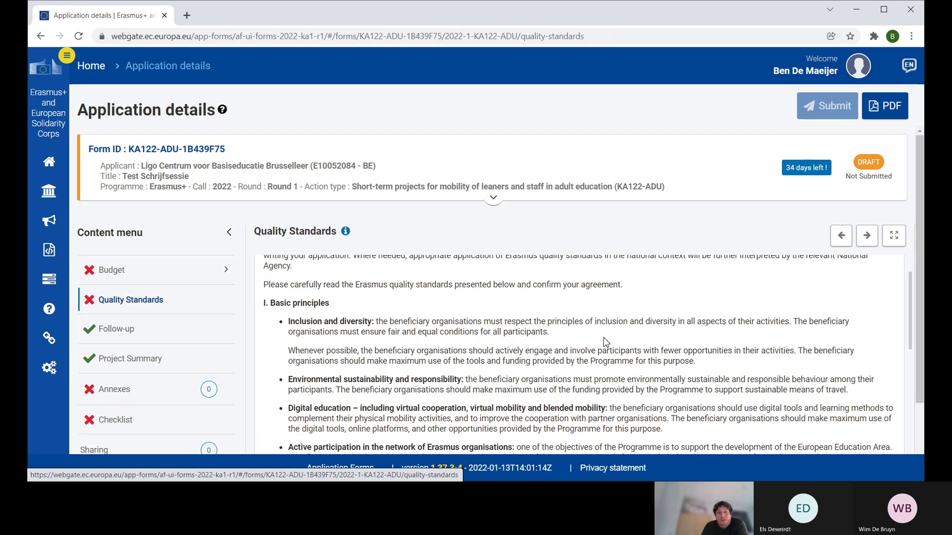
scroll(643, 357, "down", 2)
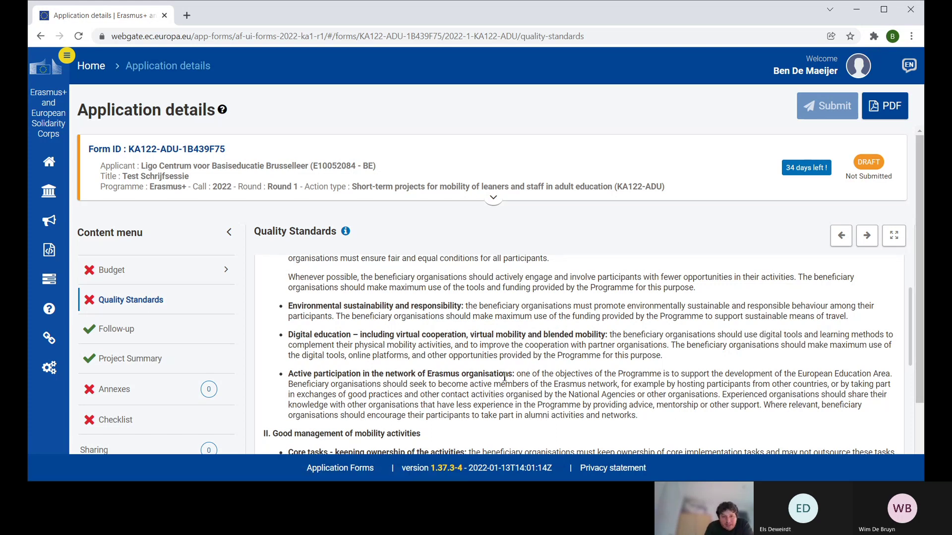
scroll(507, 378, "up", 2)
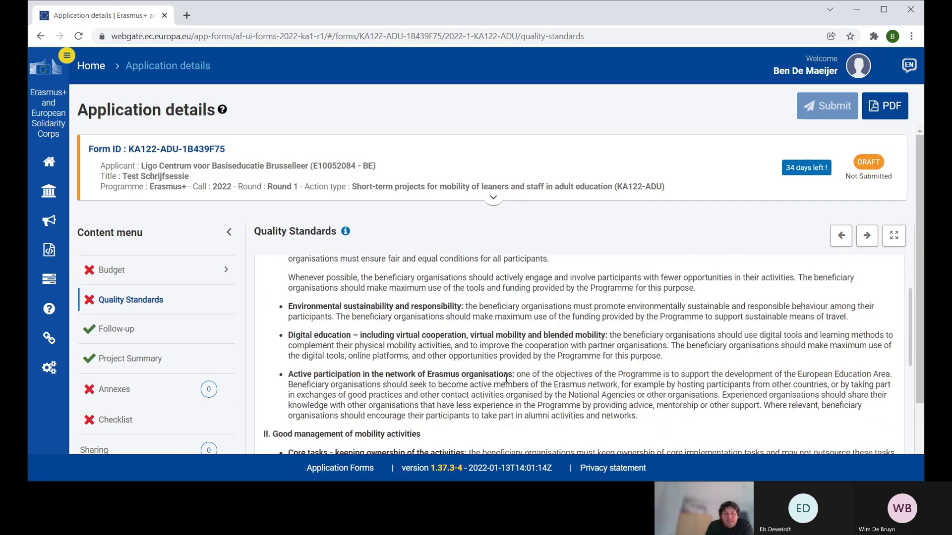
scroll(424, 319, "down", 2)
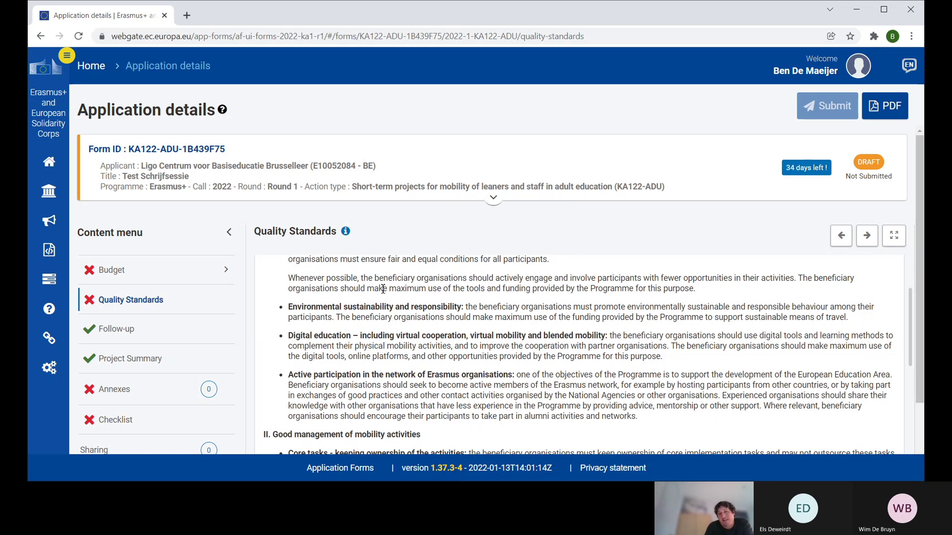
Read the standards on good management of mobility activities, including core tasks and the role of supporting organisations.
scroll(399, 314, "down", 2)
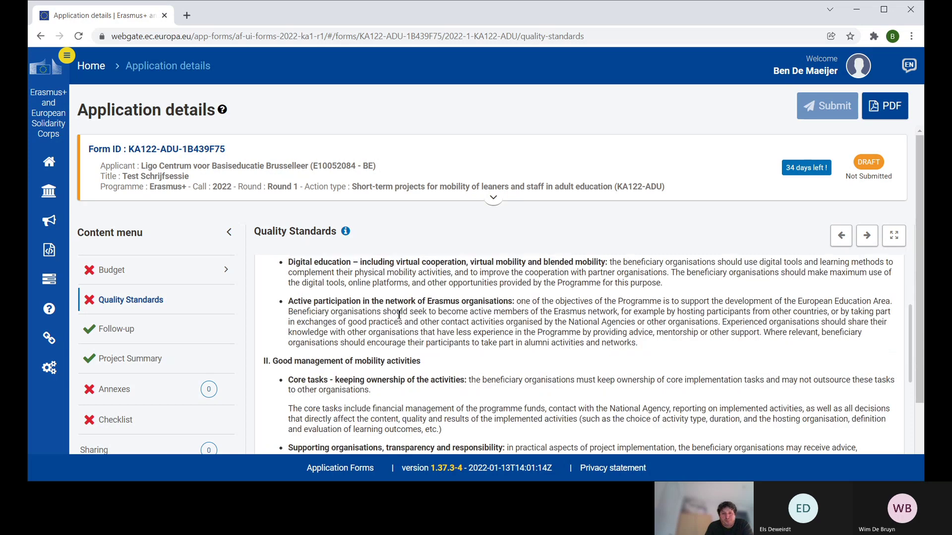
scroll(399, 313, "down", 2)
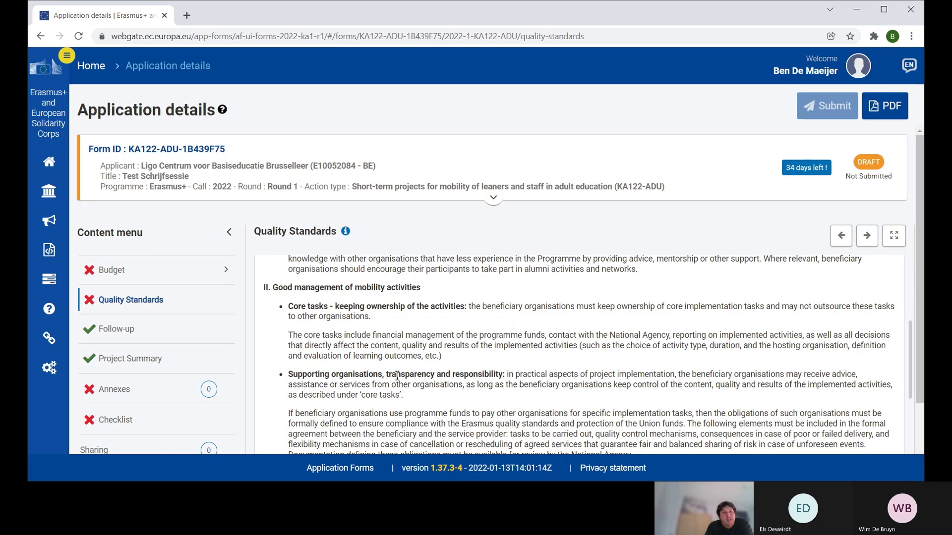
scroll(397, 376, "down", 2)
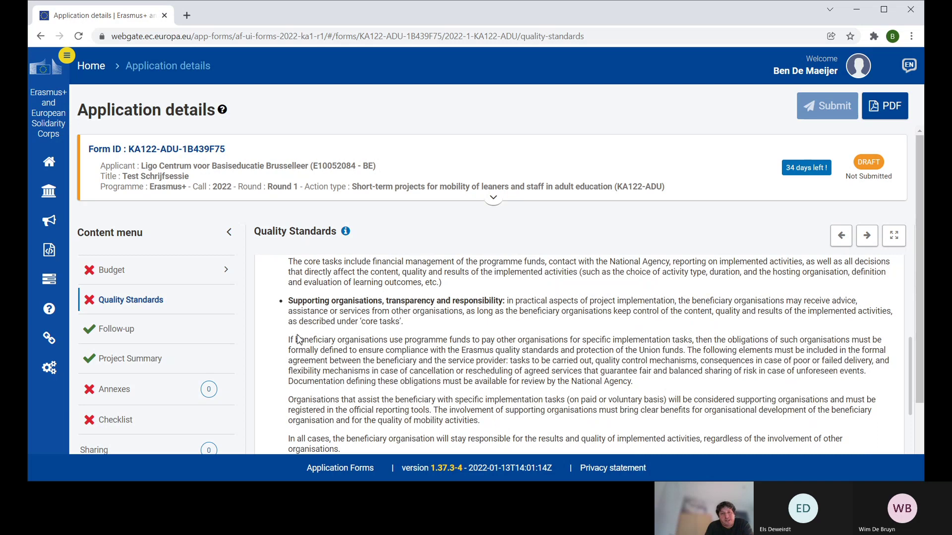
scroll(306, 336, "down", 2)
scroll(306, 336, "down", 4)
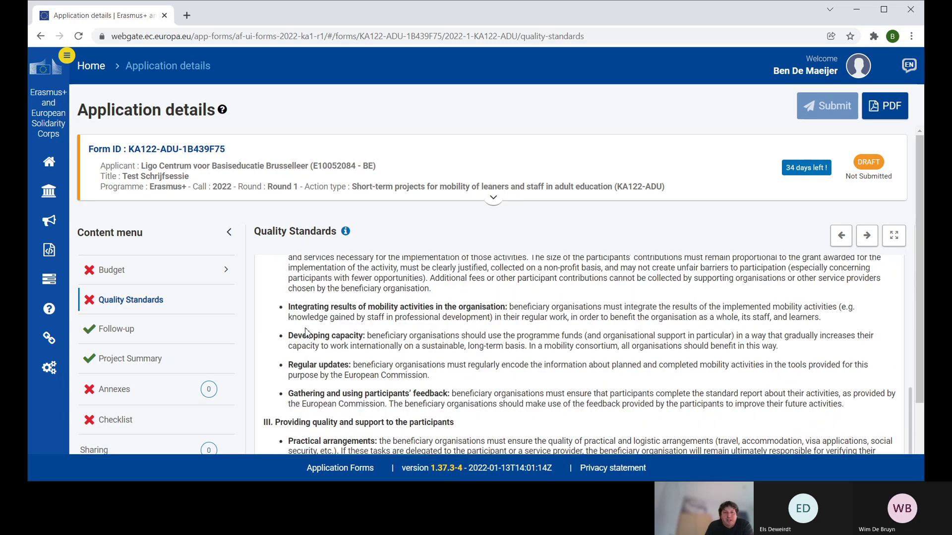
Read the standards on participant support and sharing results, through to the statements for subscribing to the Erasmus Quality Standards.
scroll(320, 302, "down", 4)
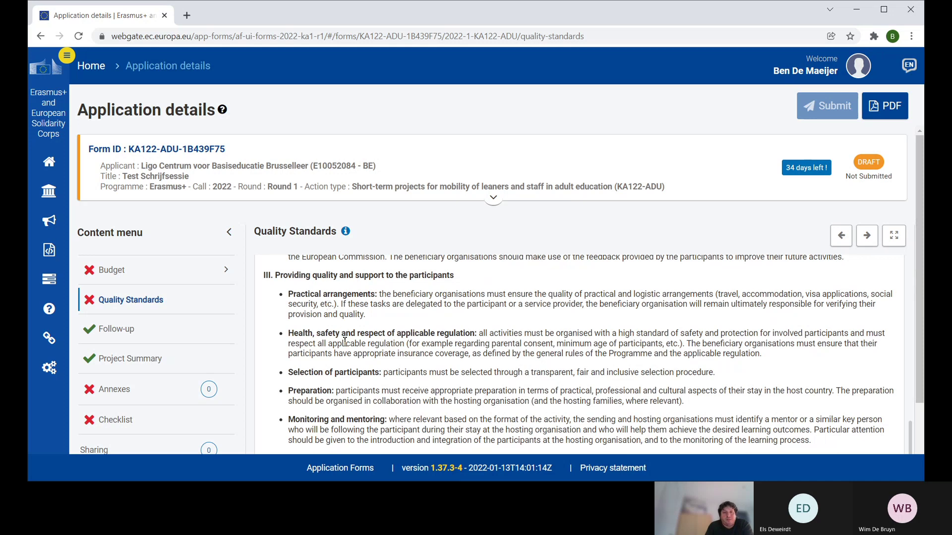
scroll(342, 342, "down", 2)
scroll(337, 344, "down", 4)
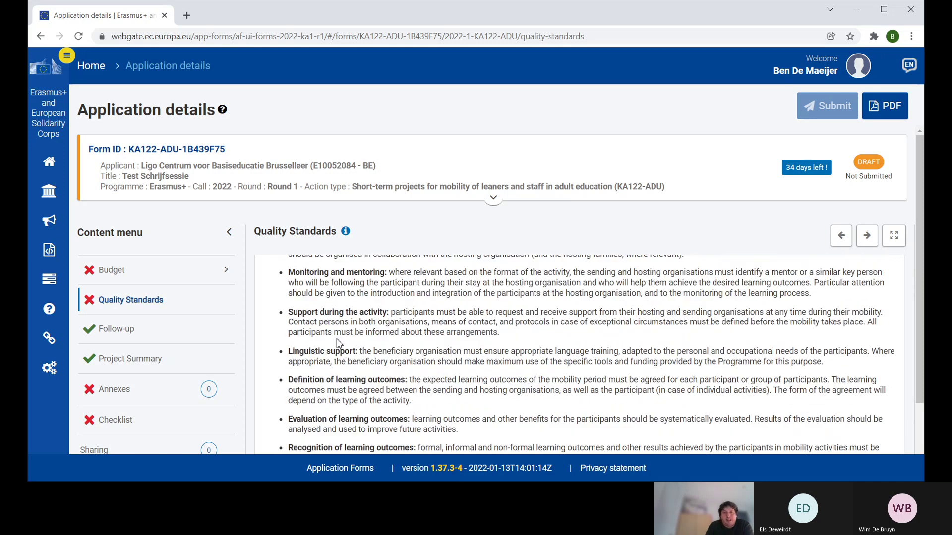
scroll(337, 344, "down", 2)
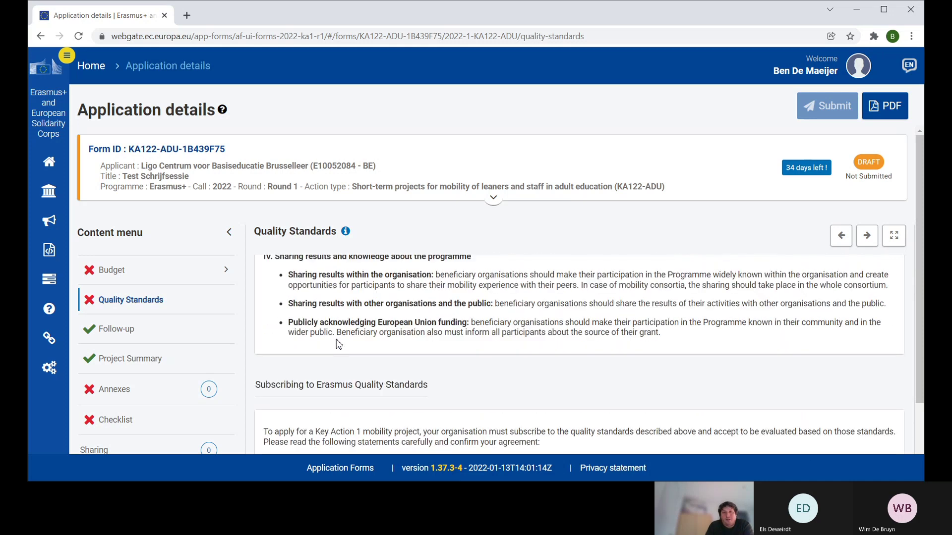
scroll(339, 344, "down", 2)
scroll(339, 344, "up", 2)
scroll(338, 345, "down", 2)
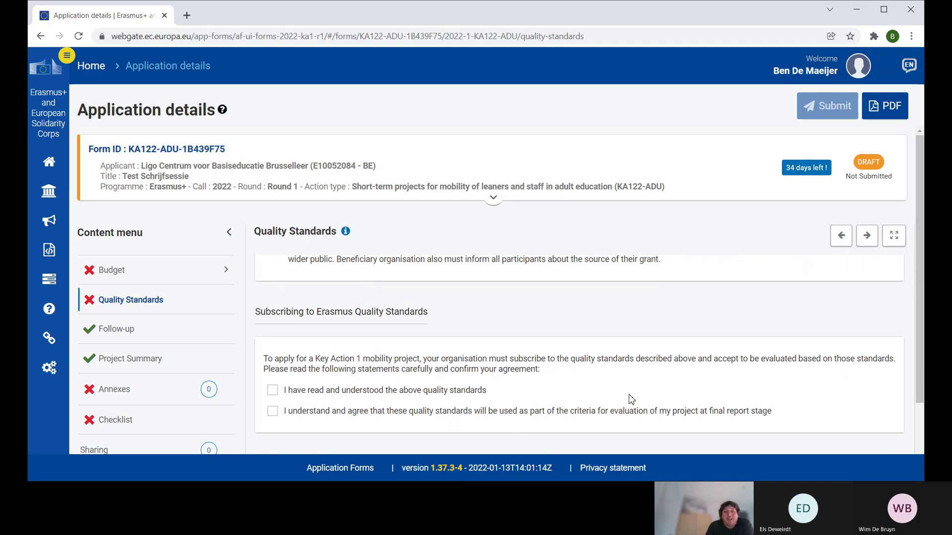
Go back over the participant support and results-sharing standards, ending at the two unticked agreement statements.
scroll(548, 357, "up", 10)
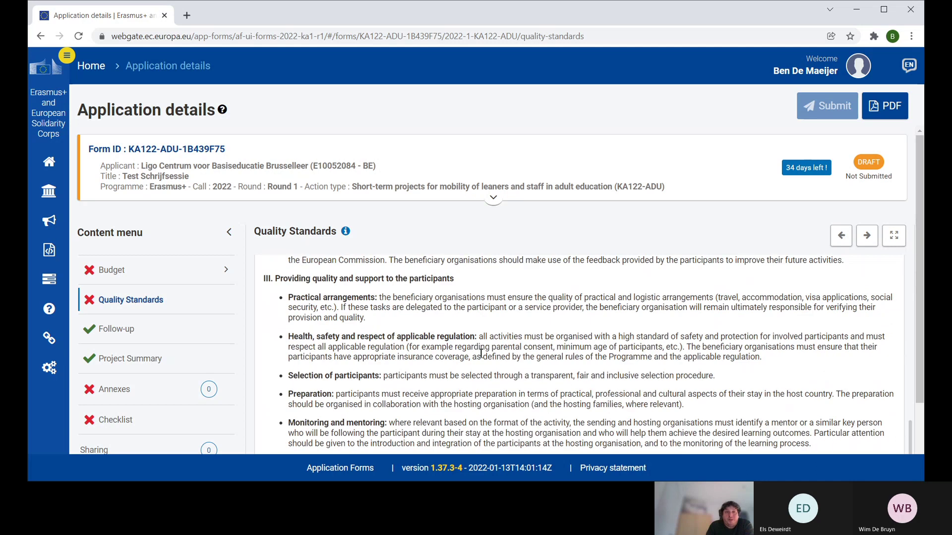
scroll(481, 353, "down", 2)
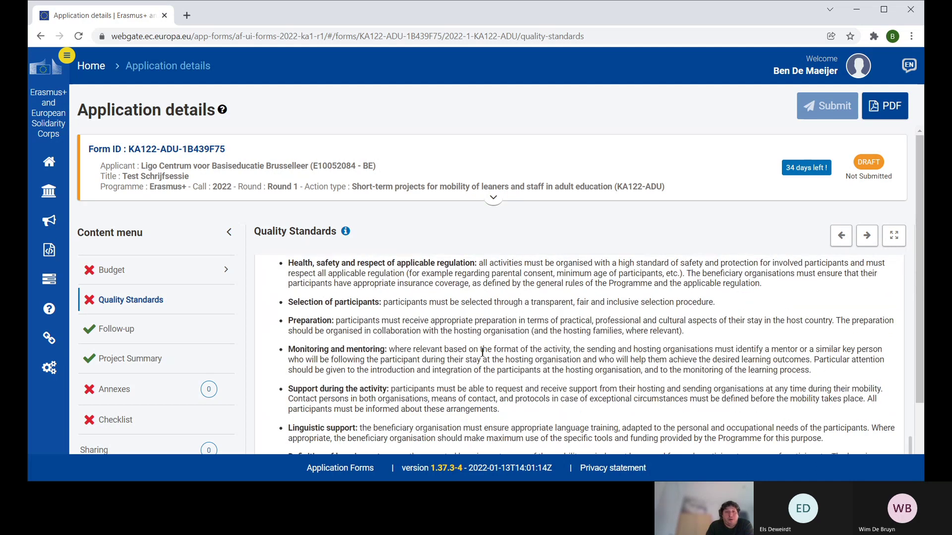
scroll(483, 352, "down", 2)
scroll(482, 353, "down", 6)
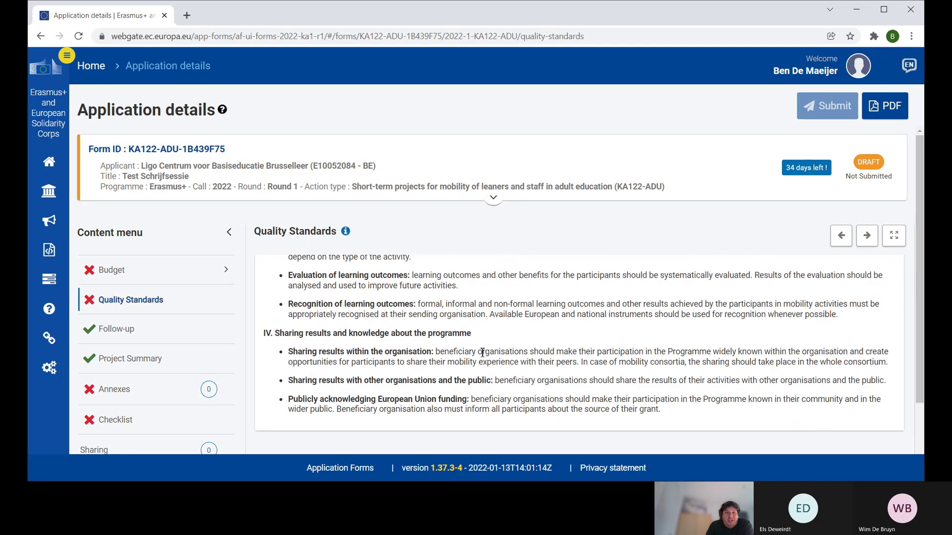
scroll(345, 381, "down", 2)
scroll(378, 370, "down", 2)
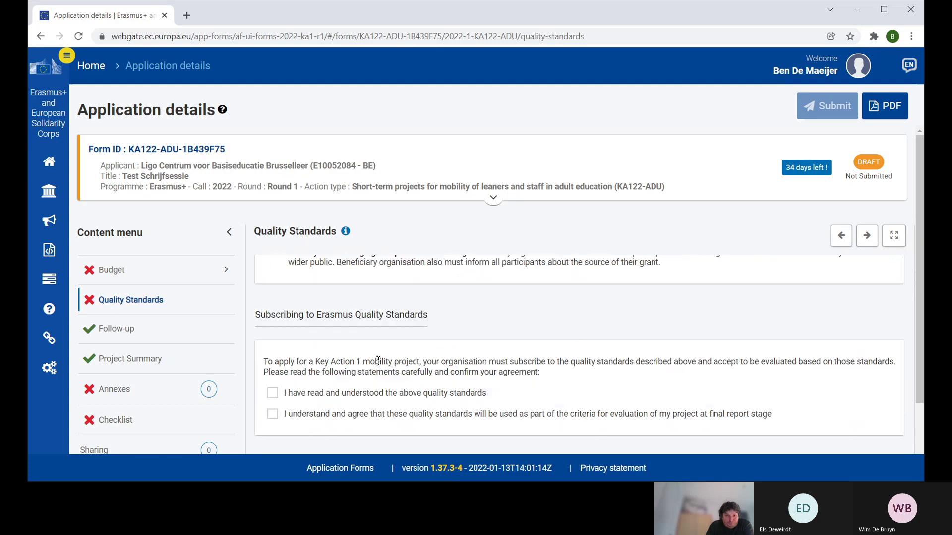
Open the Follow-up section and review its questions on quality standards, integrating results, sharing results and acknowledging EU funding.
left_click(125, 332)
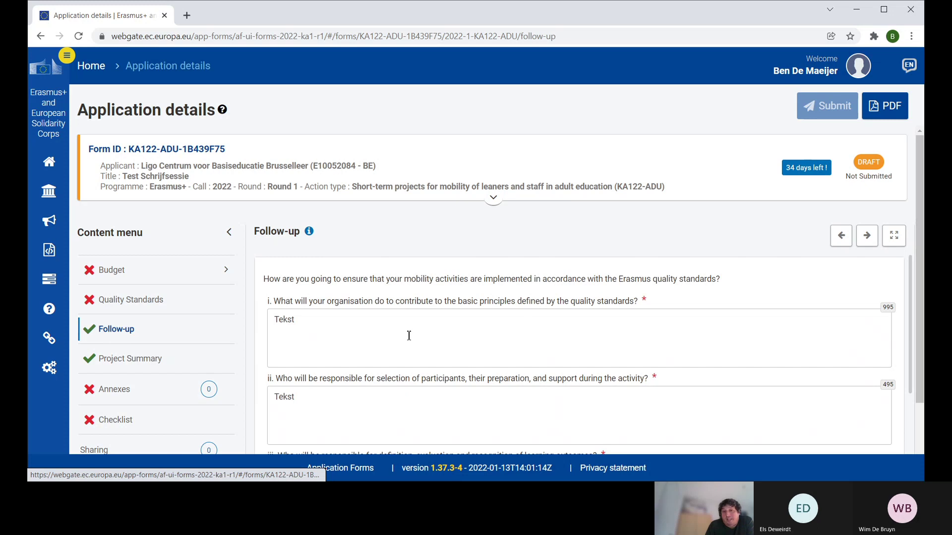
scroll(583, 331, "down", 1)
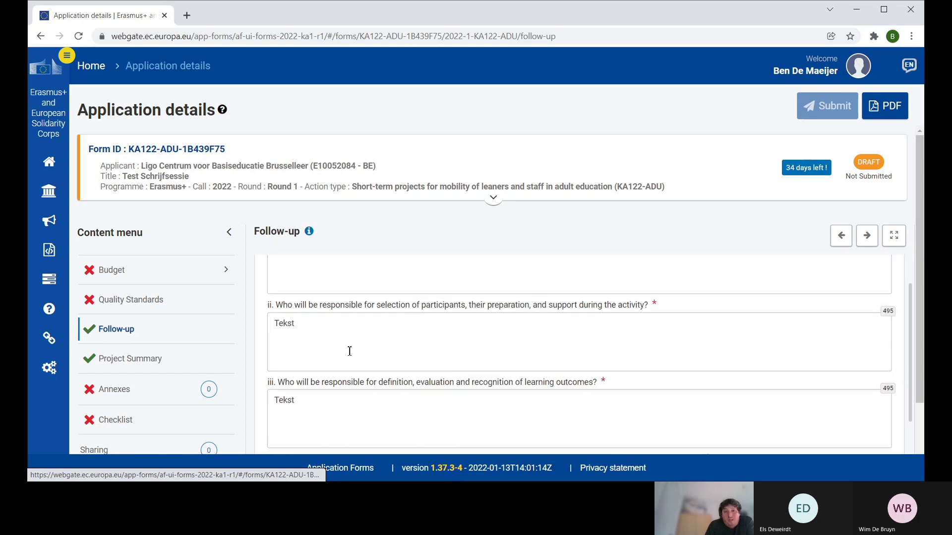
scroll(350, 351, "down", 1)
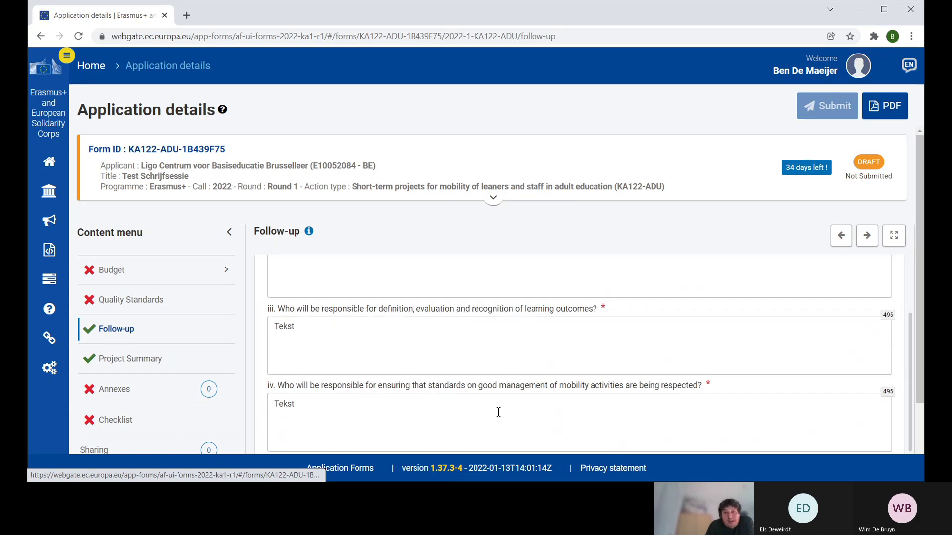
scroll(496, 410, "down", 2)
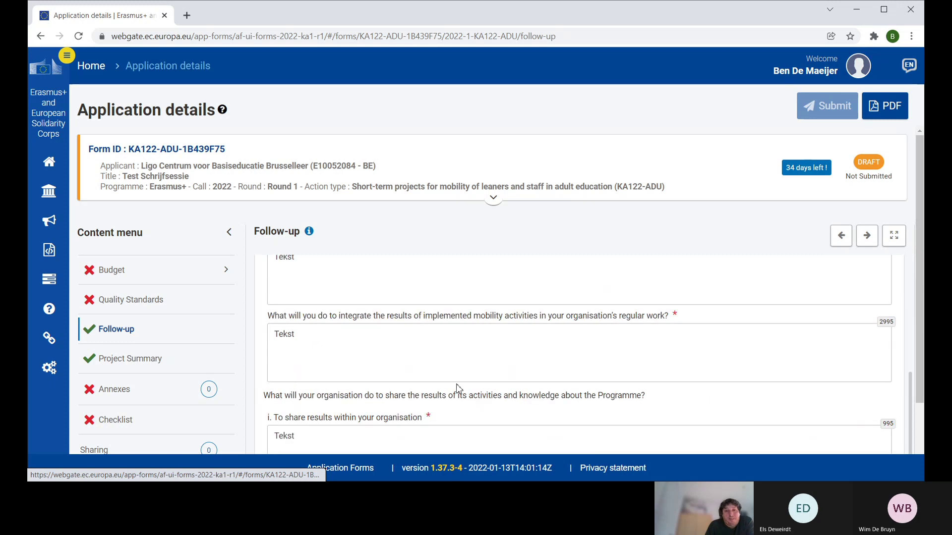
scroll(439, 382, "down", 1)
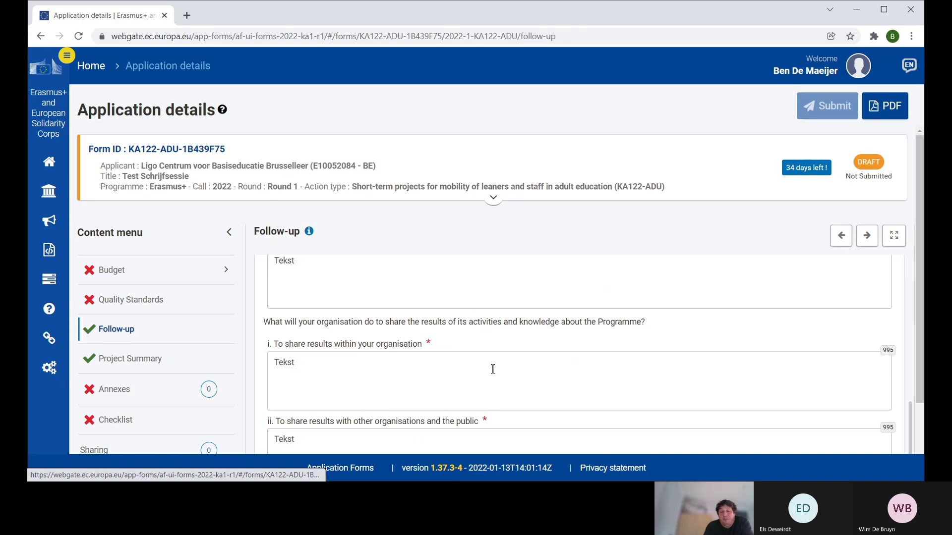
scroll(495, 366, "down", 2)
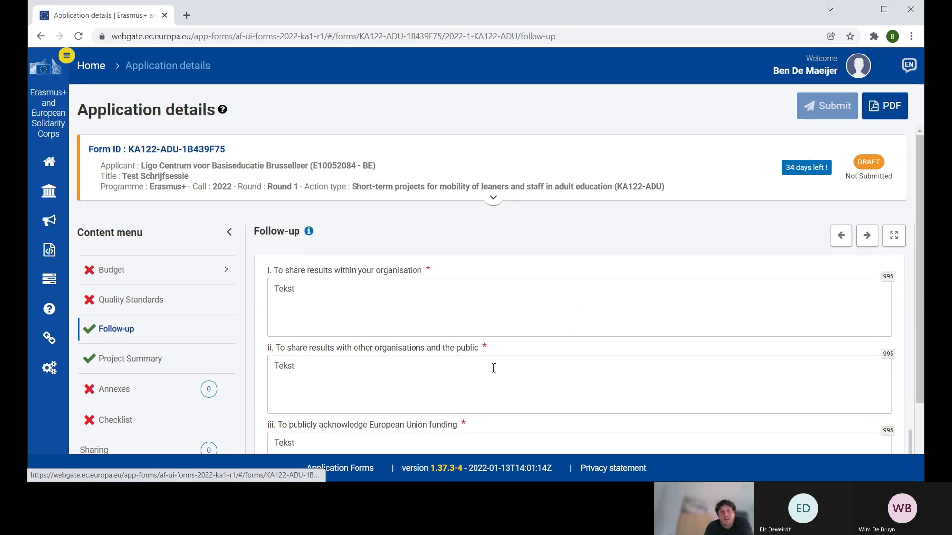
scroll(493, 367, "down", 2)
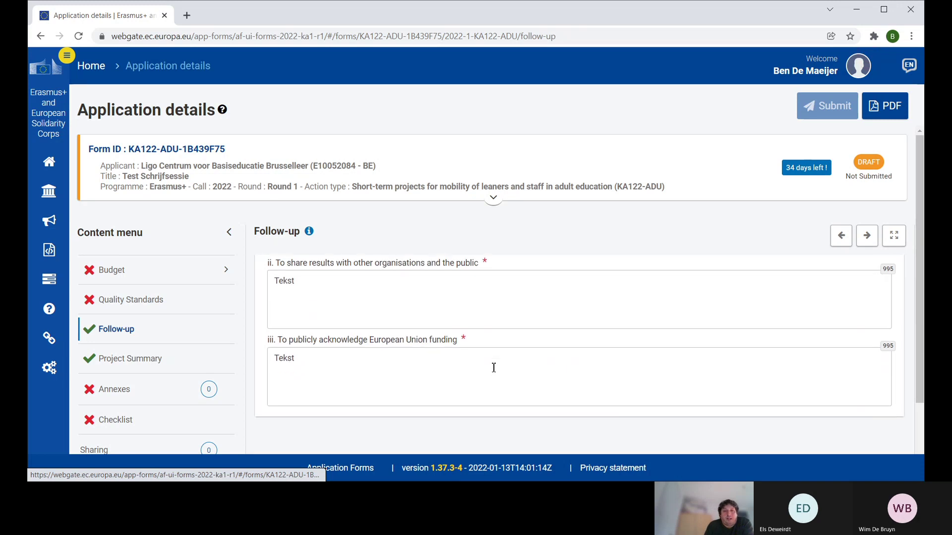
Re-read the Follow-up questions, checking who is responsible for participant selection, learning outcomes and good management, and how results are shared.
scroll(494, 367, "up", 15)
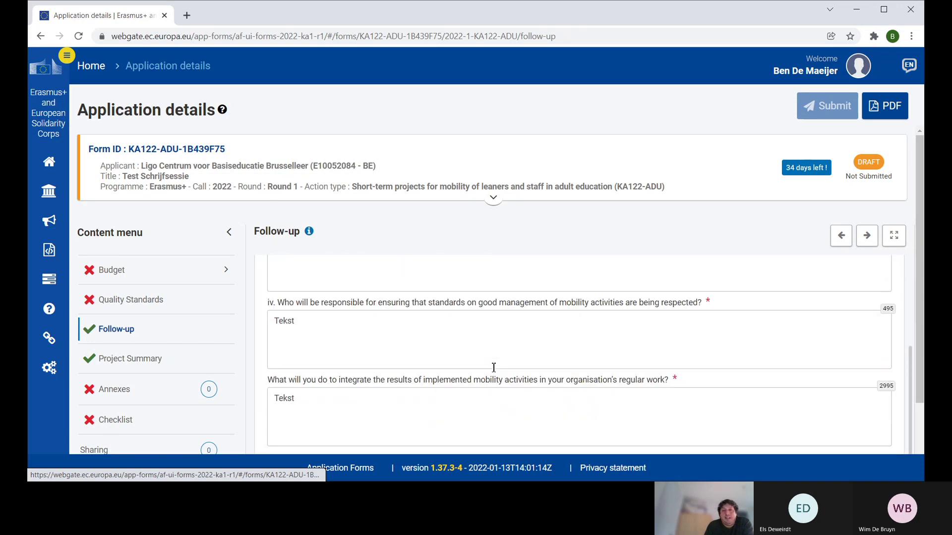
scroll(494, 368, "up", 1)
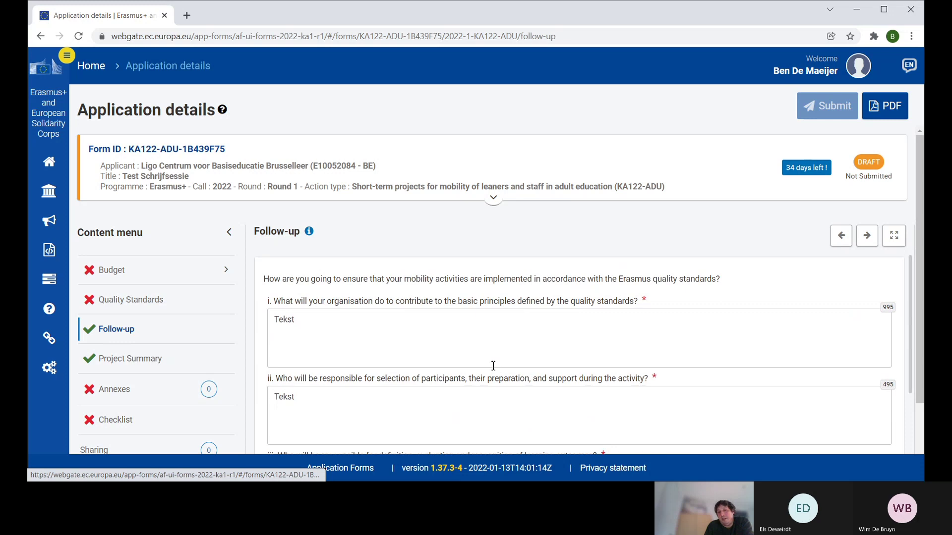
scroll(493, 366, "down", 2)
scroll(494, 366, "down", 2)
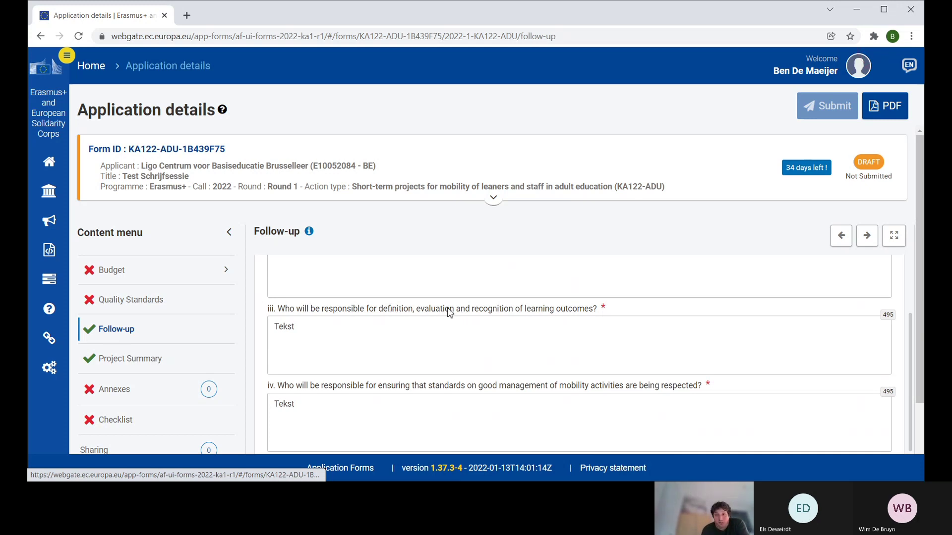
scroll(403, 328, "down", 5)
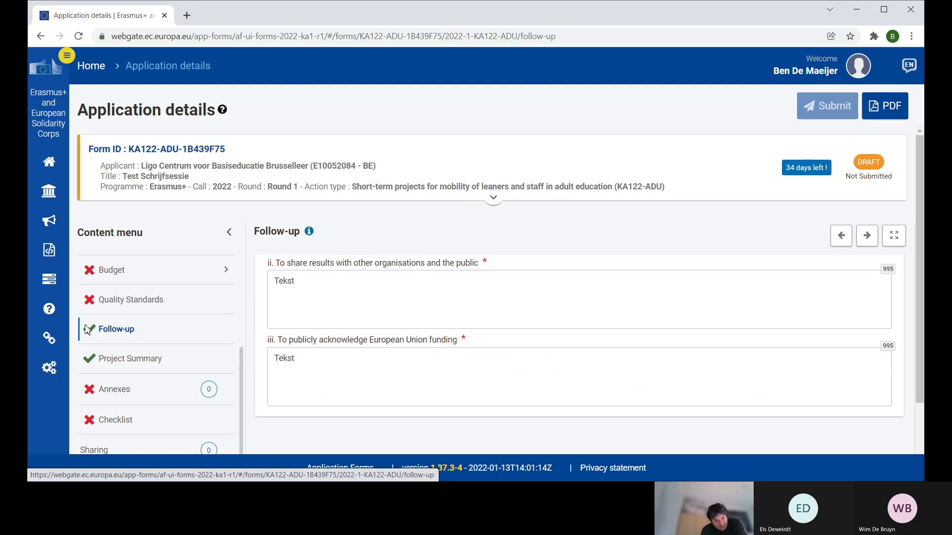
scroll(313, 361, "up", 10)
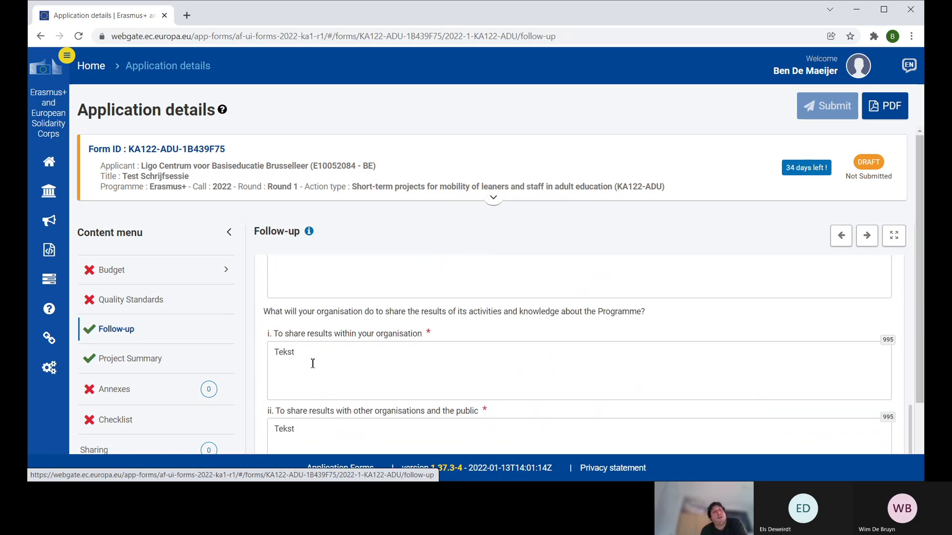
scroll(327, 348, "down", 2)
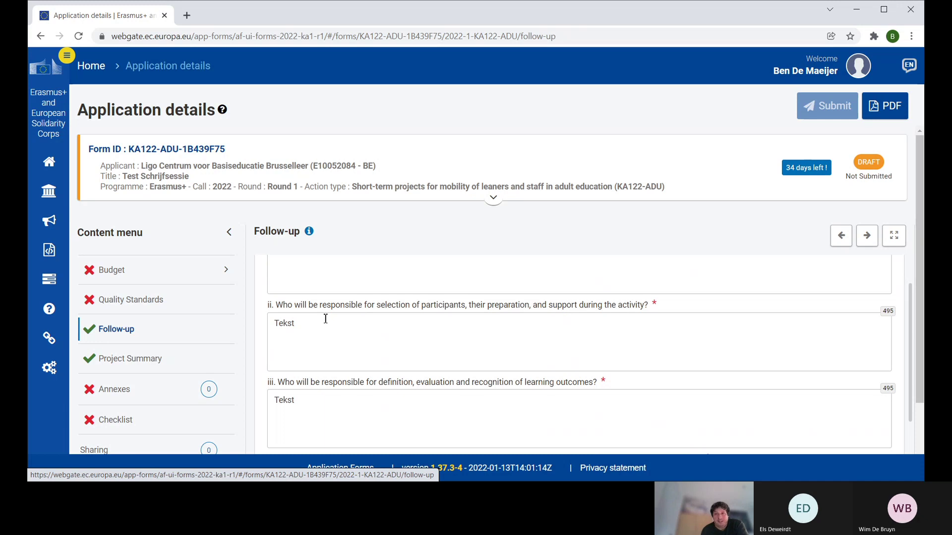
scroll(326, 318, "up", 2)
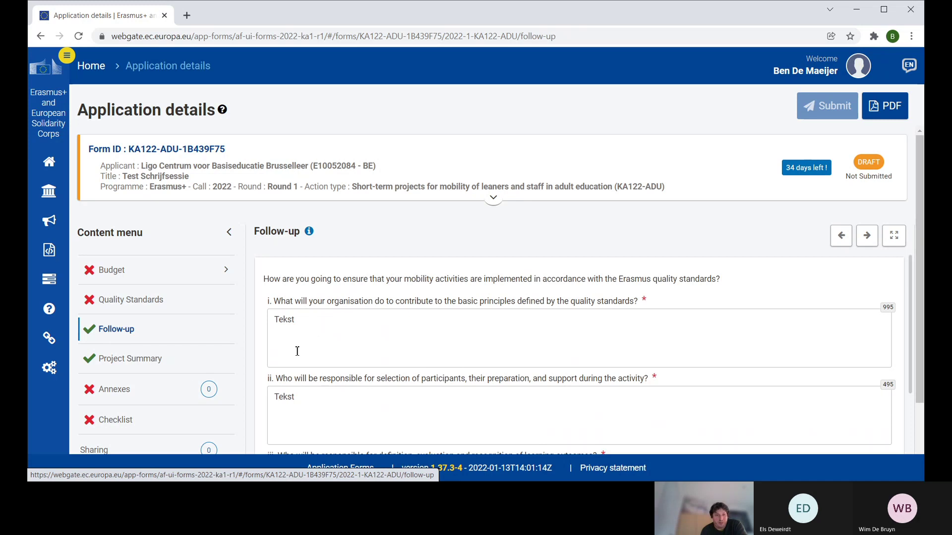
Open the Project Summary section and review its instructions, the background question and the required English translation.
left_click(125, 365)
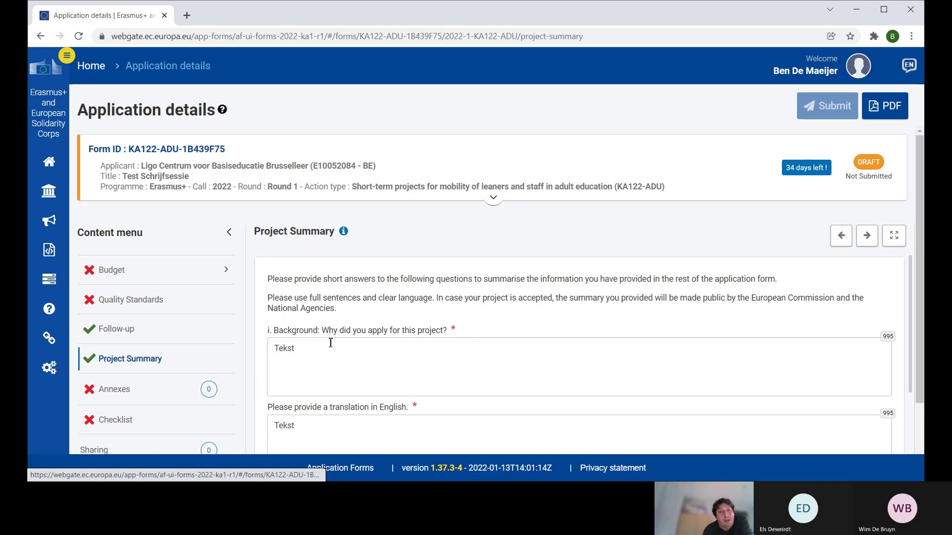
scroll(319, 346, "down", 2)
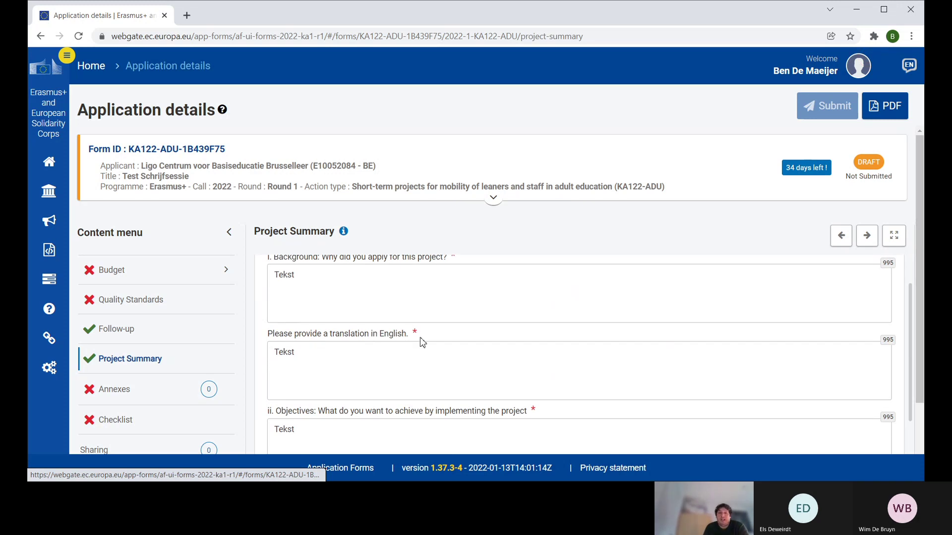
scroll(411, 342, "up", 2)
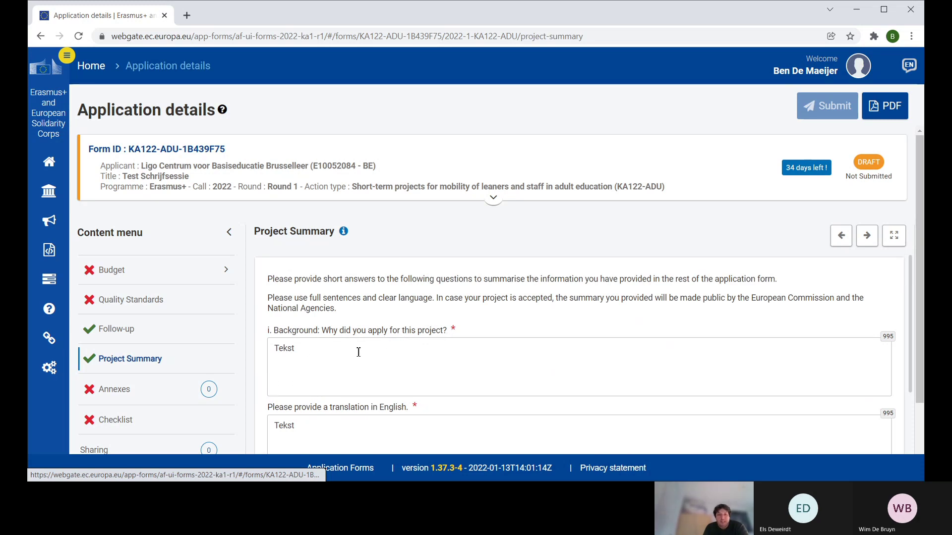
Read through the Project Summary questions on background, objectives, implementation and results, including the English translation fields, and return to the instructions.
scroll(357, 352, "down", 2)
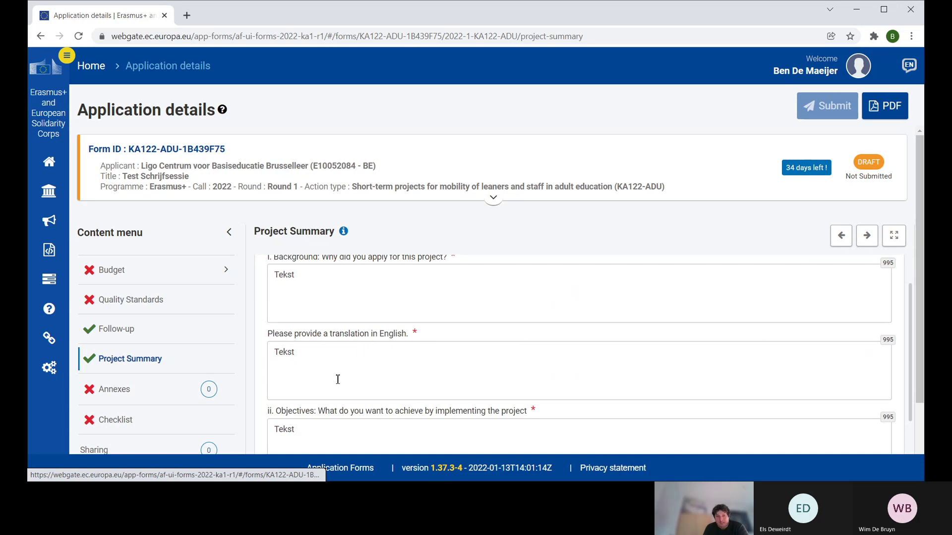
scroll(337, 381, "down", 2)
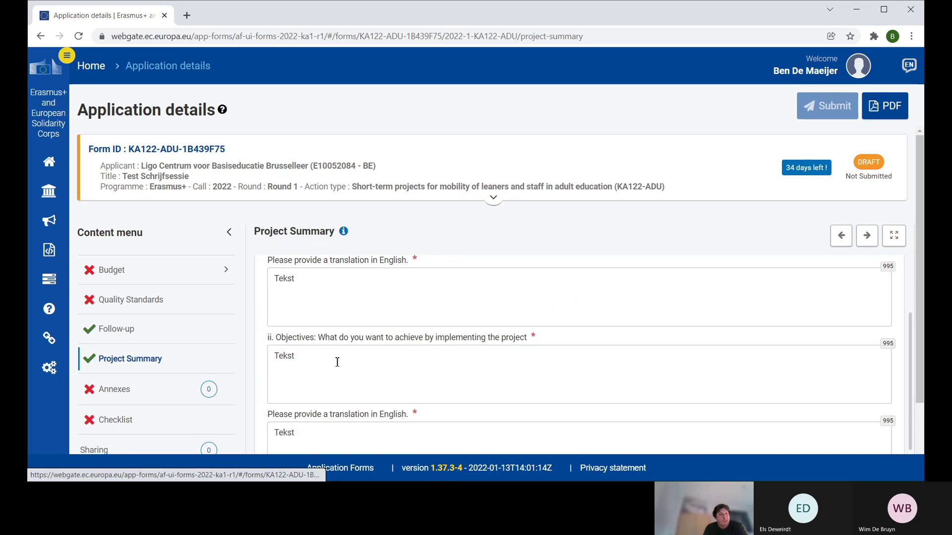
scroll(339, 361, "down", 2)
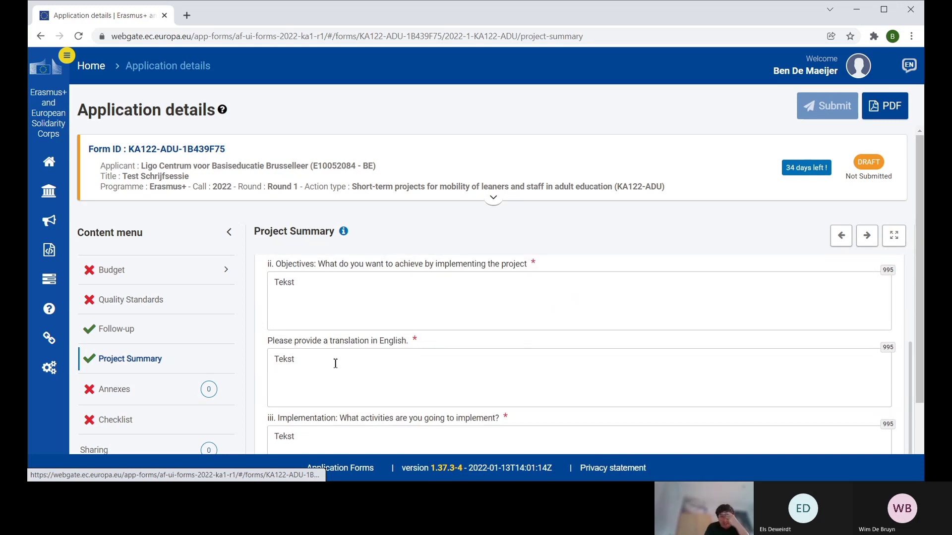
scroll(336, 364, "down", 2)
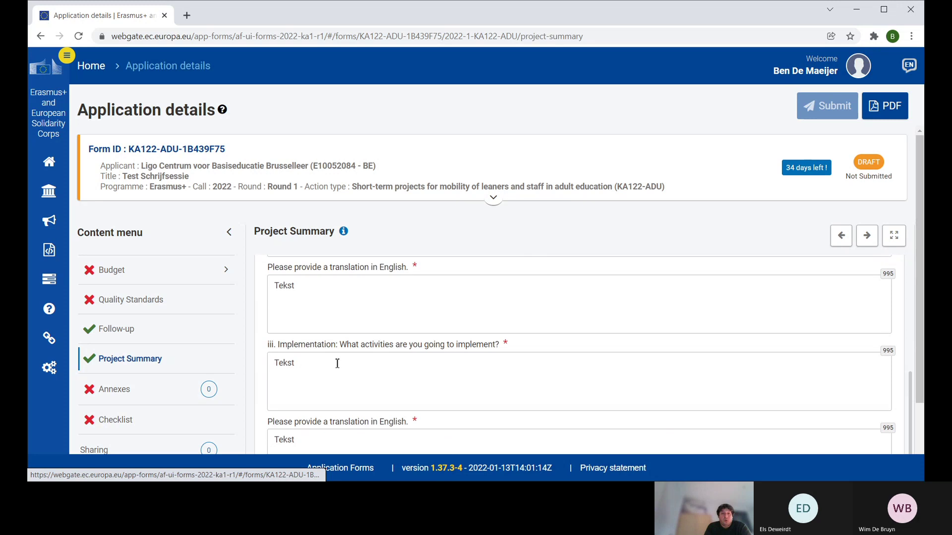
scroll(337, 359, "down", 2)
scroll(337, 360, "down", 2)
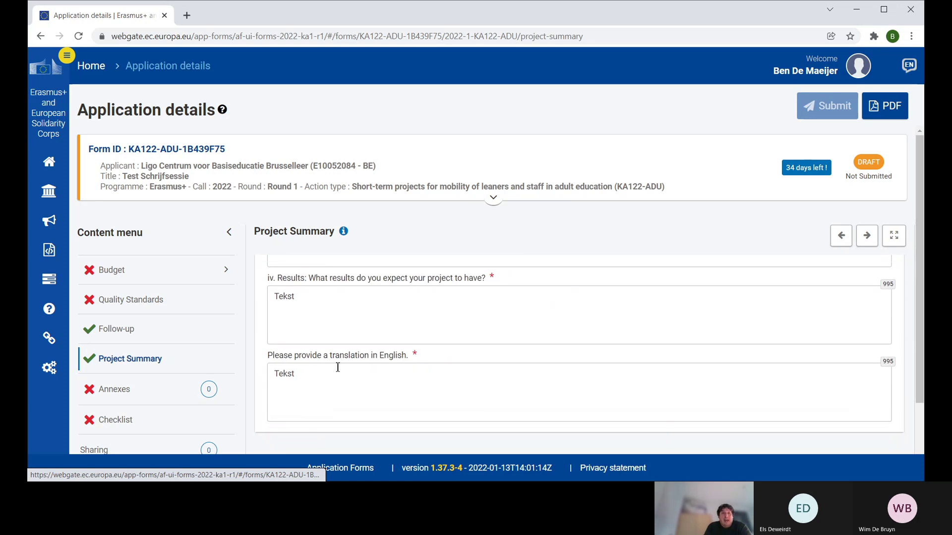
scroll(339, 362, "up", 6)
scroll(339, 363, "up", 2)
scroll(329, 382, "down", 1)
scroll(328, 382, "up", 1)
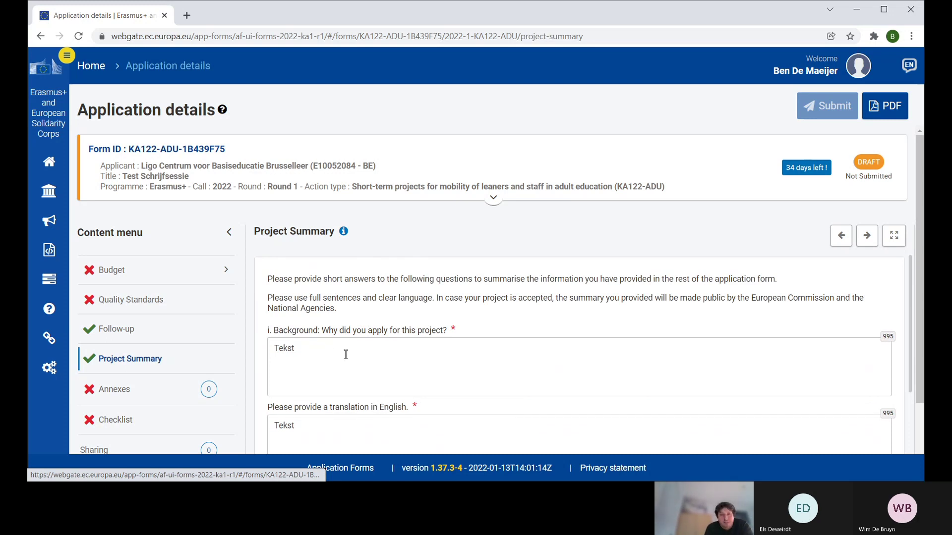
Go over the Project Summary once more, checking the implementation and expected results questions and their English translations.
scroll(424, 397, "down", 2)
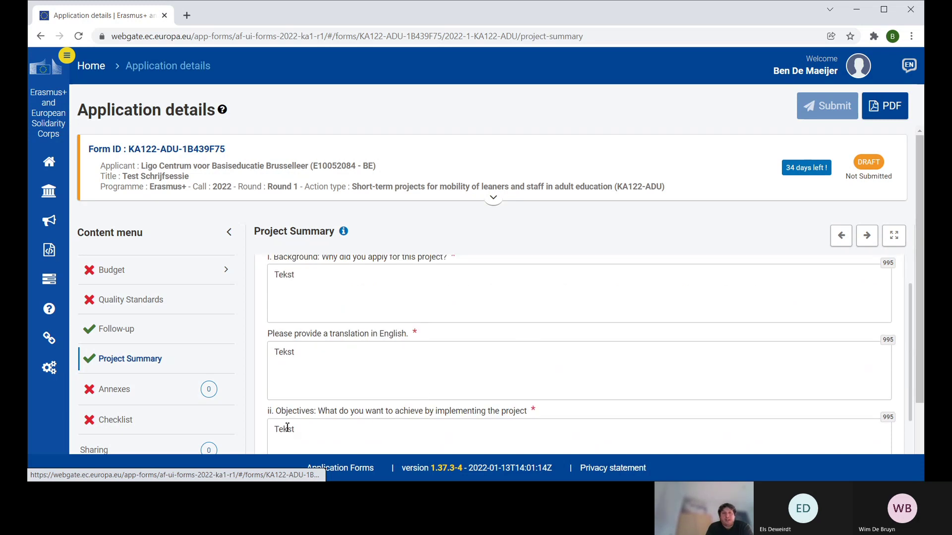
scroll(390, 420, "down", 1)
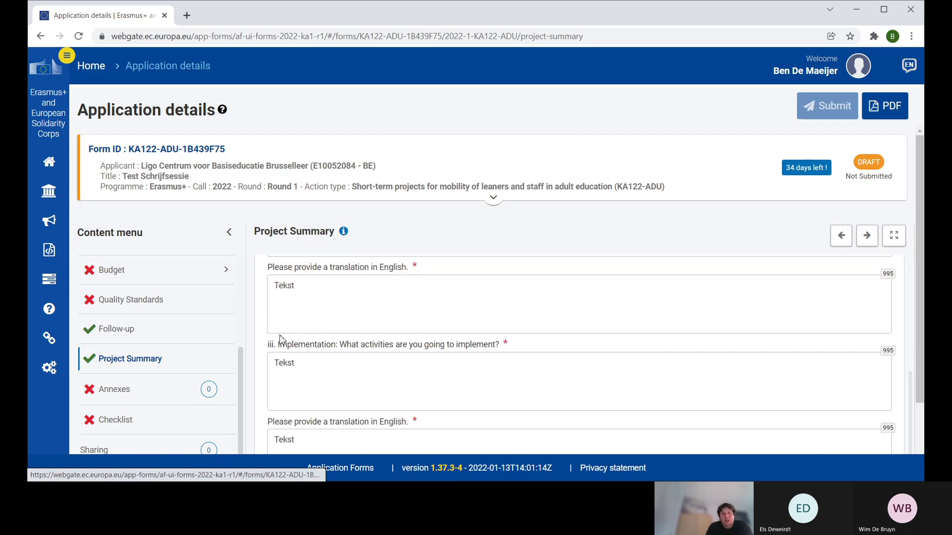
scroll(382, 377, "up", 1)
scroll(380, 370, "down", 3)
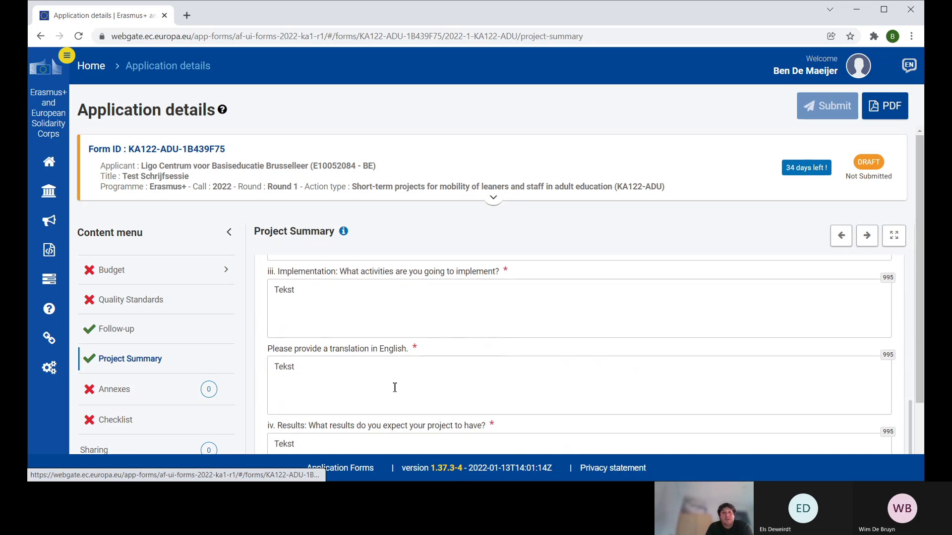
scroll(387, 379, "down", 1)
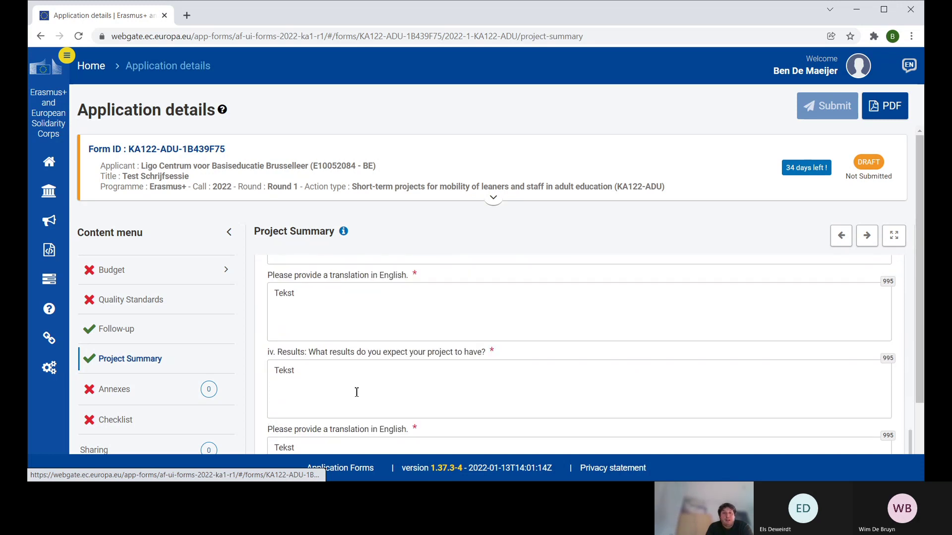
scroll(342, 408, "up", 1)
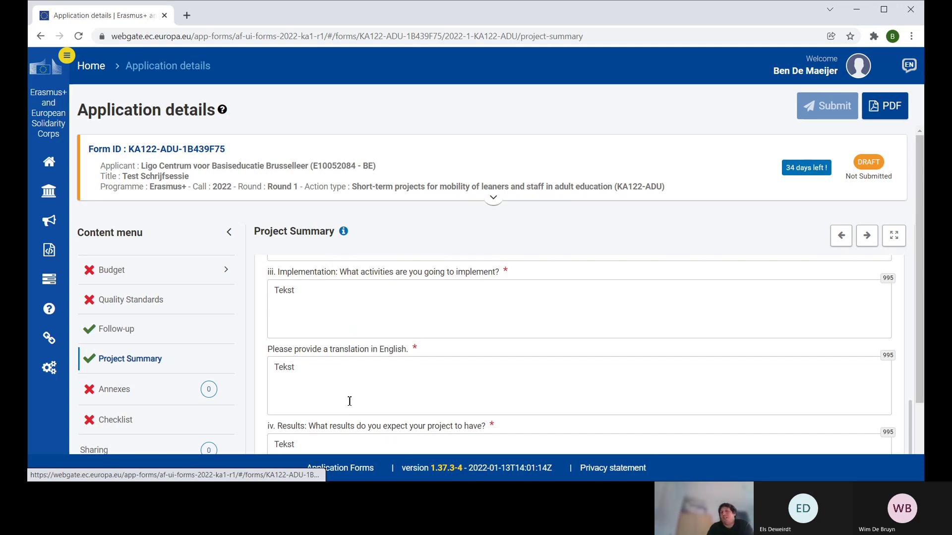
scroll(361, 376, "down", 3)
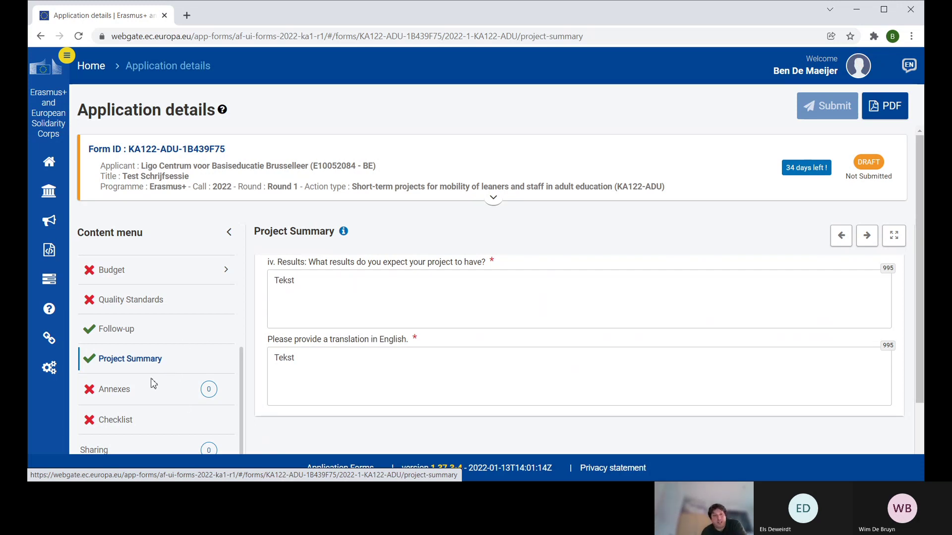
Open the Annexes section and review the file size limits, the Declaration on Honour download and upload, and the Other Documents area.
left_click(115, 395)
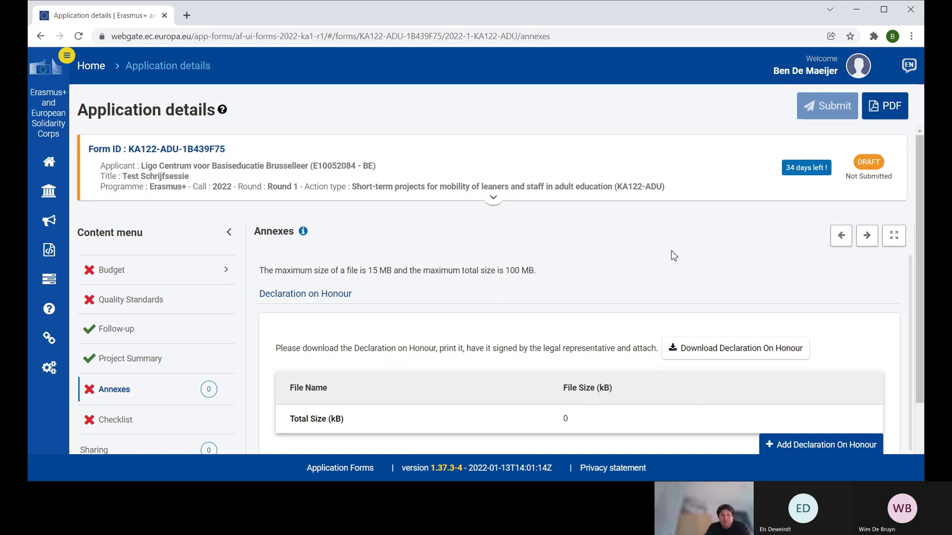
scroll(675, 256, "down", 1)
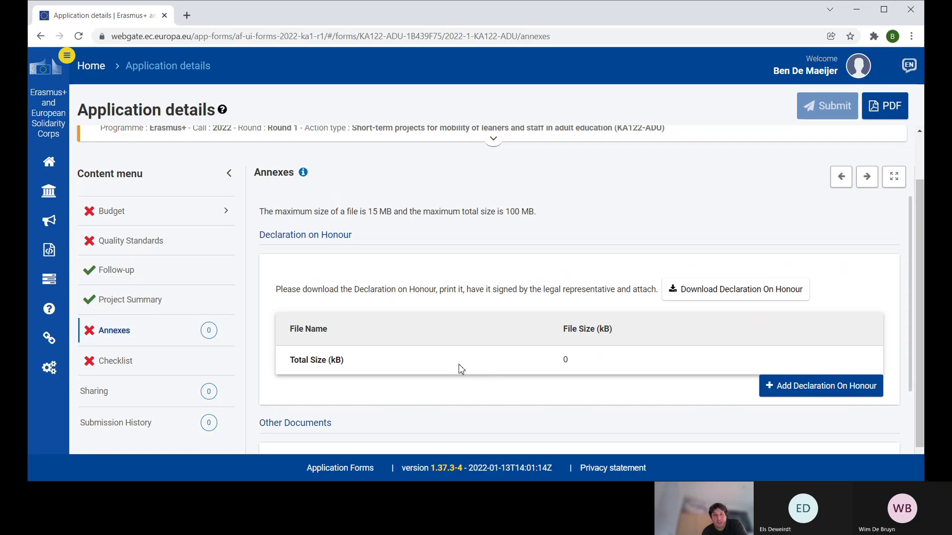
left_click(804, 386)
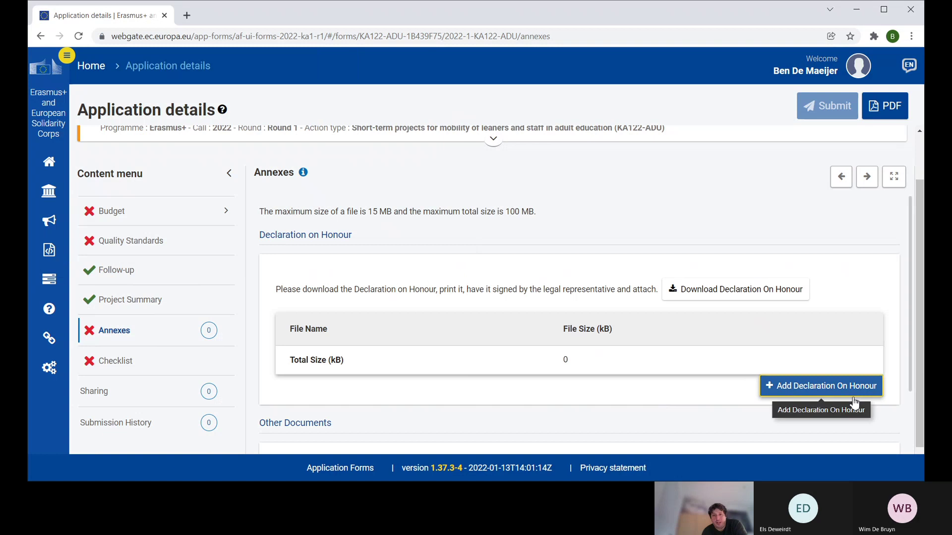
scroll(474, 327, "down", 2)
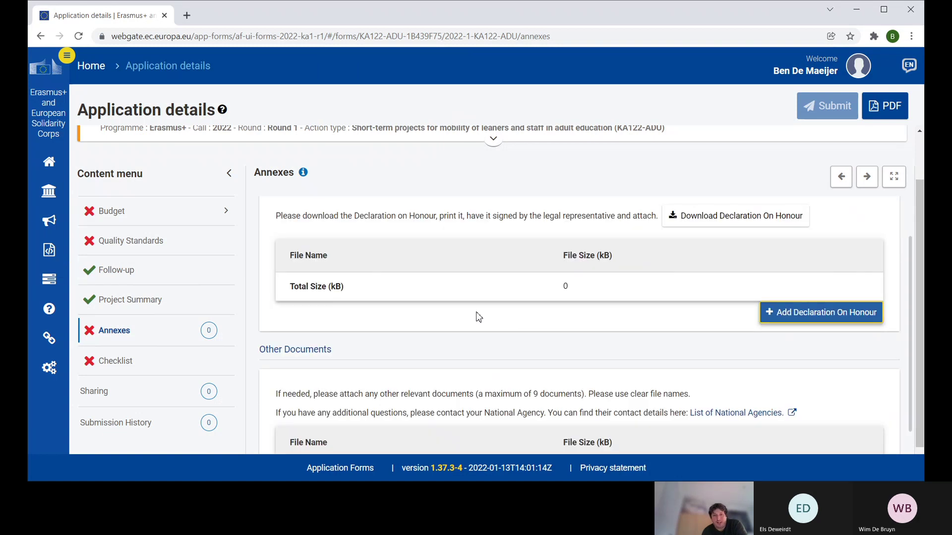
scroll(467, 298, "down", 2)
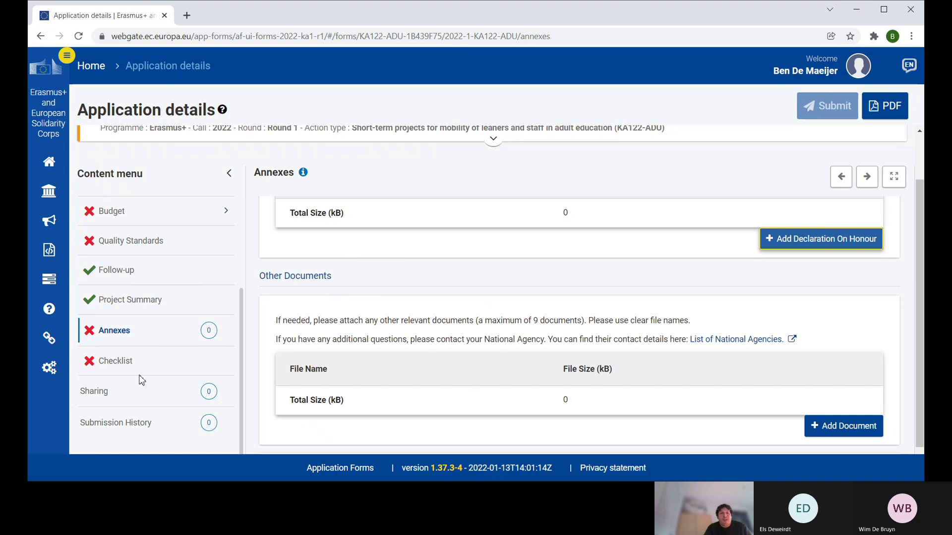
Open the Checklist section and review the three pre-submission statements, the legal status documents note and the personal data protection notice.
left_click(119, 362)
scroll(593, 304, "down", 1)
scroll(593, 304, "up", 1)
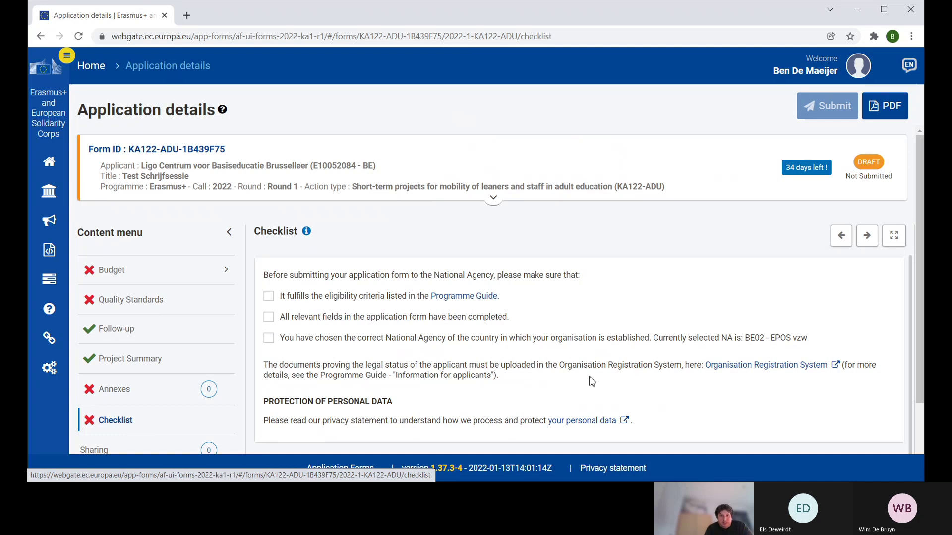
scroll(279, 361, "down", 1)
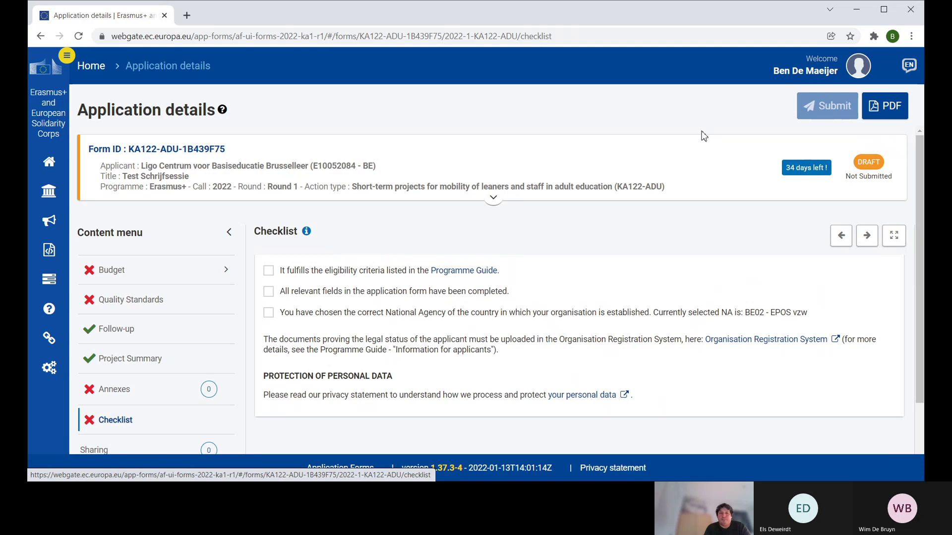
Open the Sharing section, inspect the e-mail, permissions and comment fields for sharing with a new person, and cancel without saving.
scroll(166, 330, "down", 2)
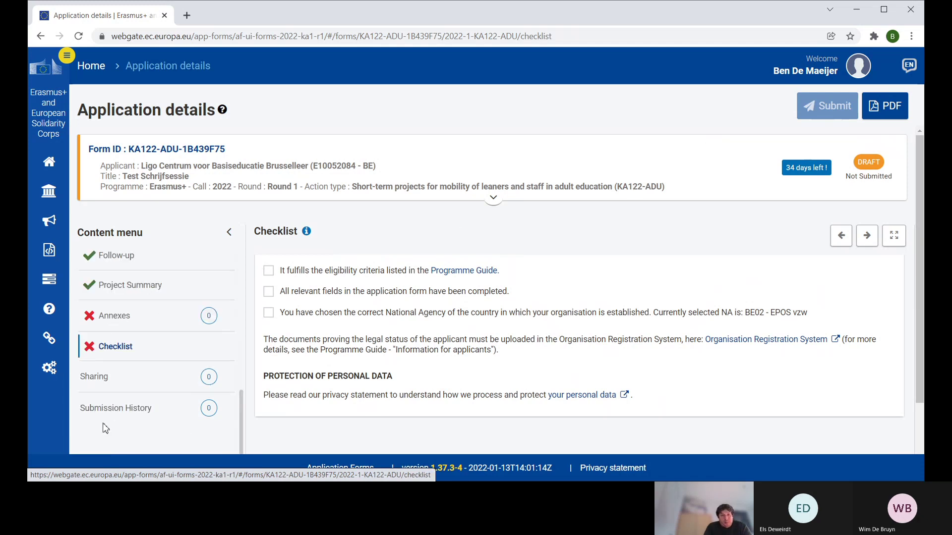
left_click(103, 384)
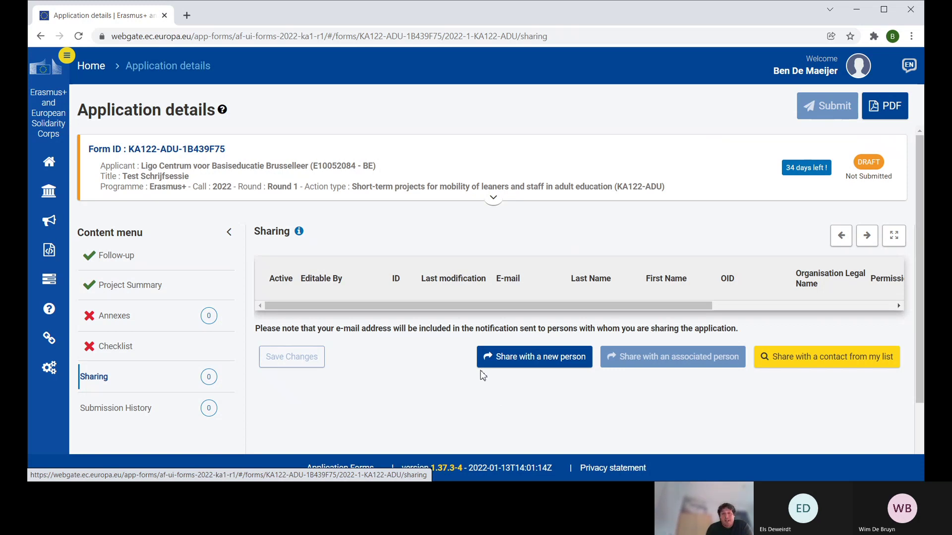
left_click(511, 367)
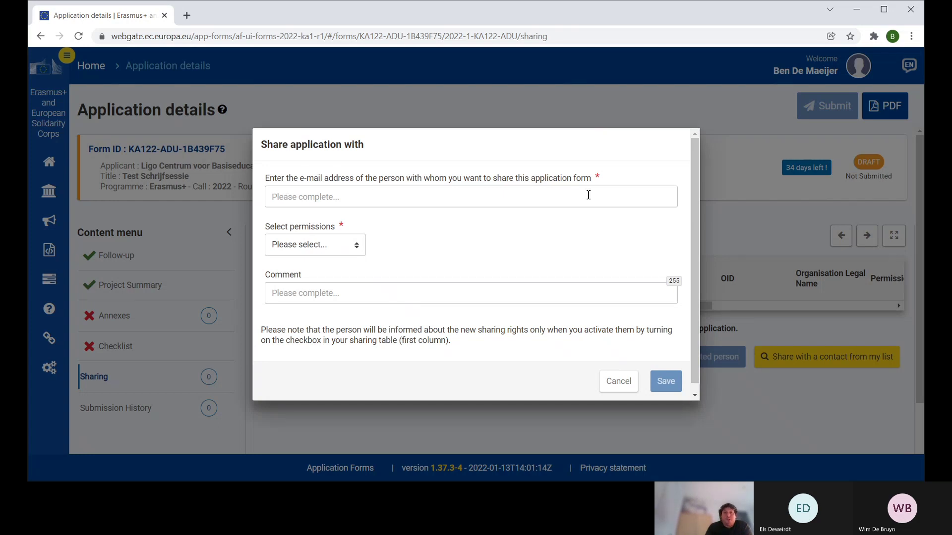
left_click(360, 247)
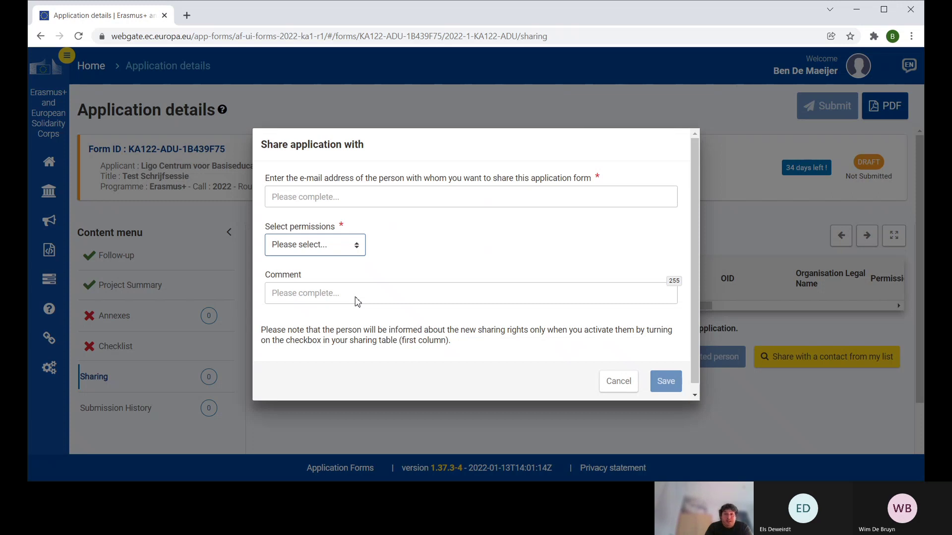
left_click(626, 164)
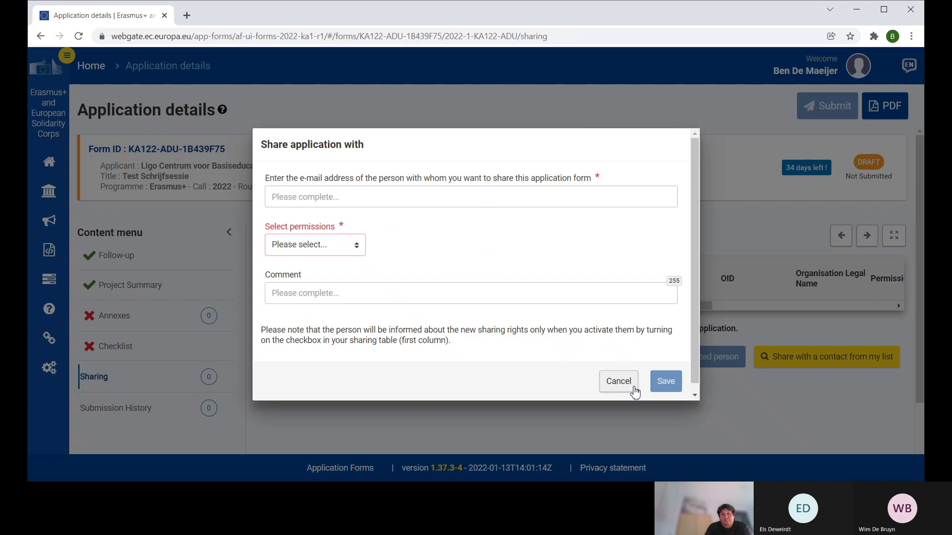
left_click(619, 381)
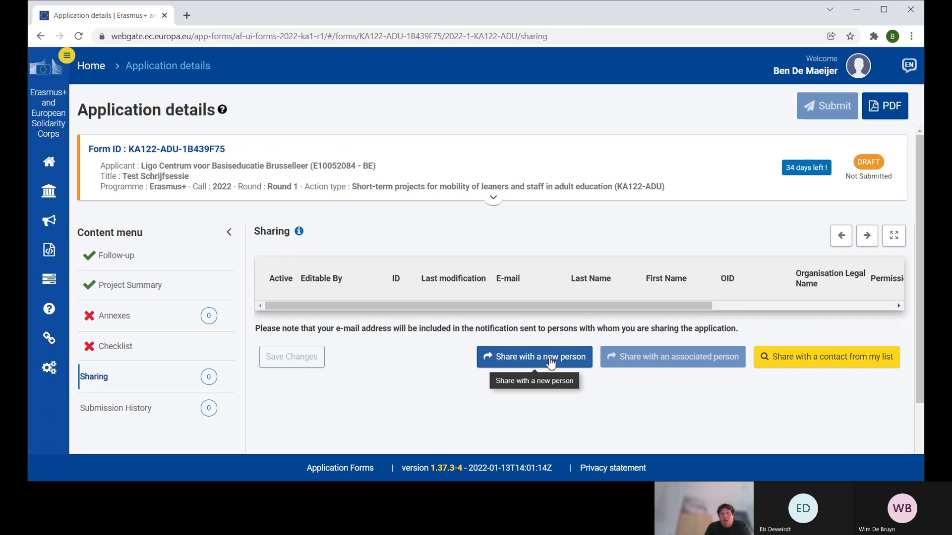
Check the option to share with a contact from the list, close it, and open the Submission History section.
left_click(820, 364)
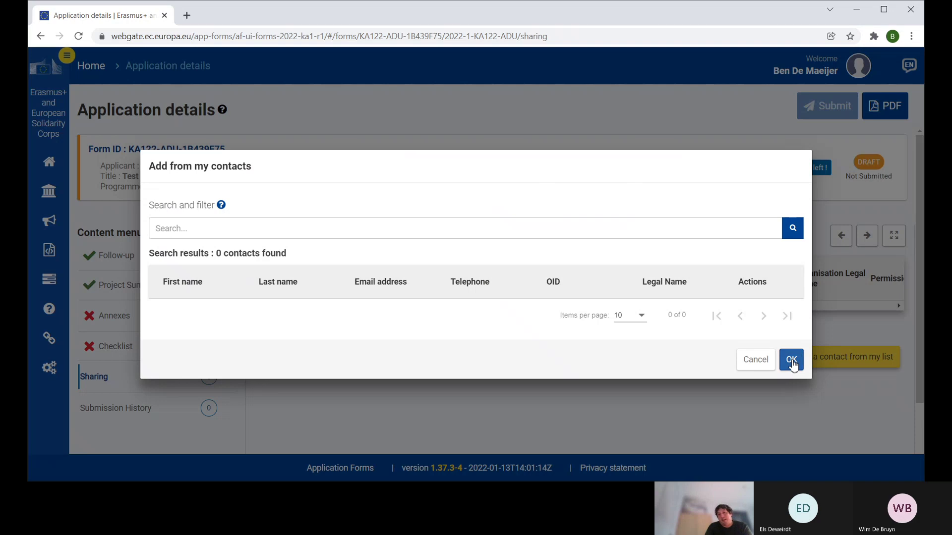
left_click(791, 363)
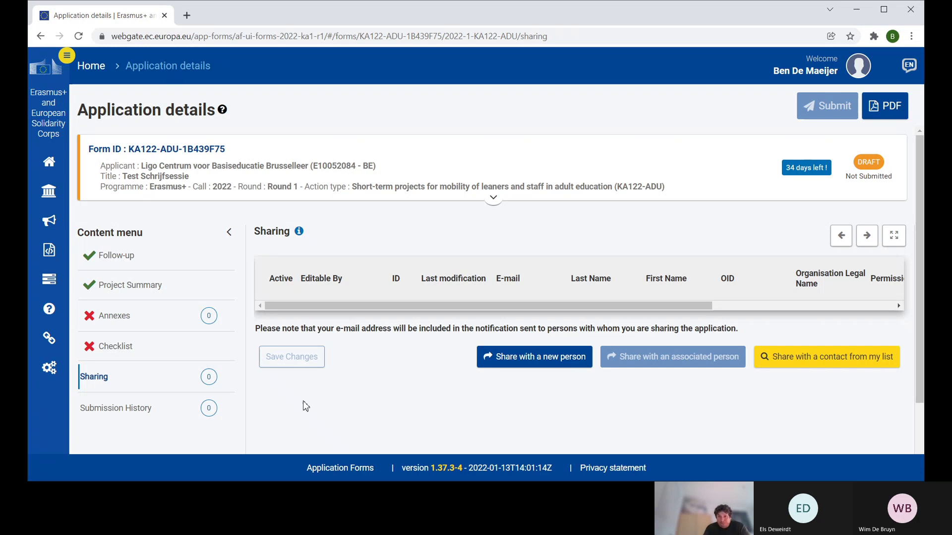
left_click(96, 410)
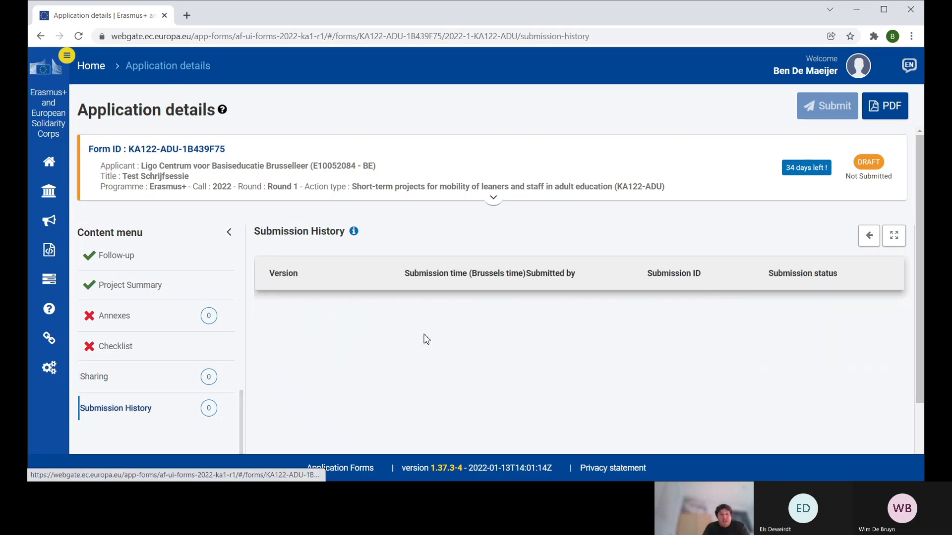